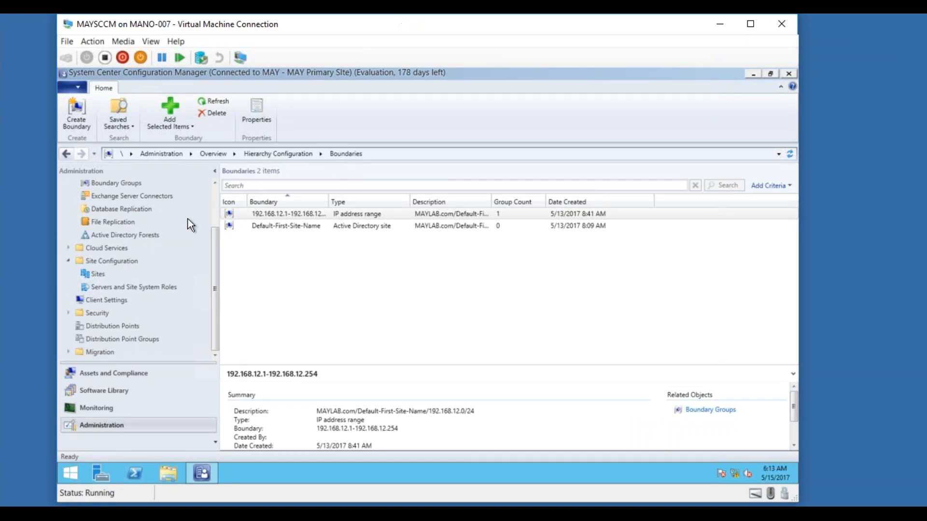
Step: Connect to the MAYDC virtual machine from Hyper-V Manager at the default display size
left_click_drag(215, 229, 215, 187)
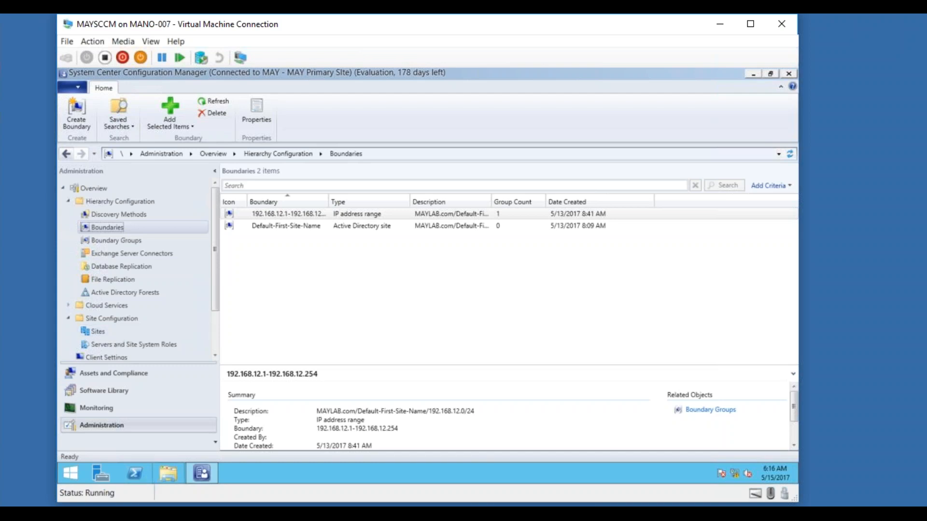
mouse_move(201, 473)
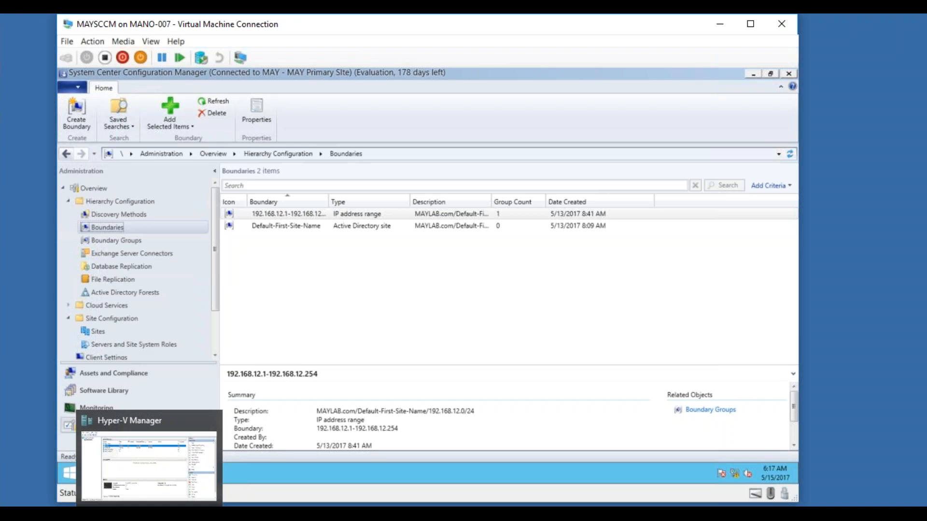
left_click(148, 463)
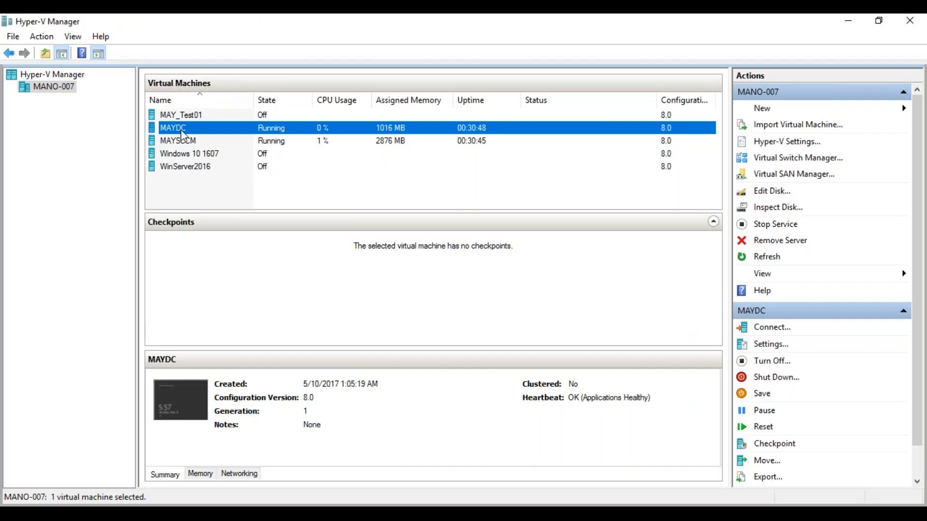
double_click(182, 132)
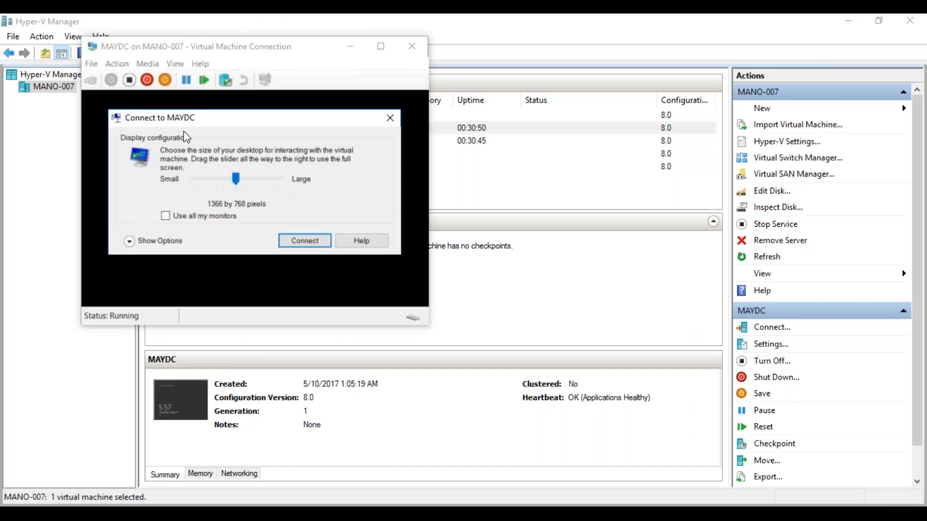
left_click(310, 244)
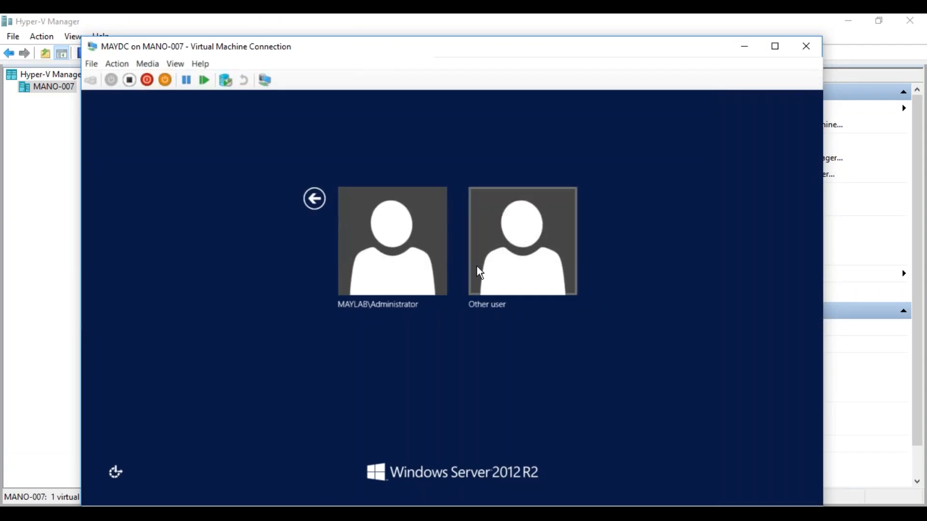
Step: Sign in to MAYDC's Windows Server 2012 R2 desktop as the domain Administrator
left_click(412, 253)
type("********")
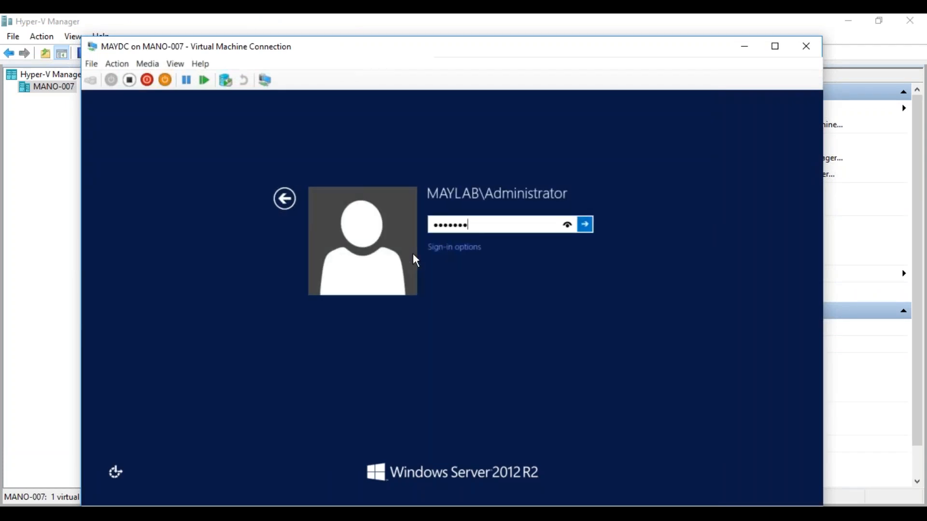
key("Return")
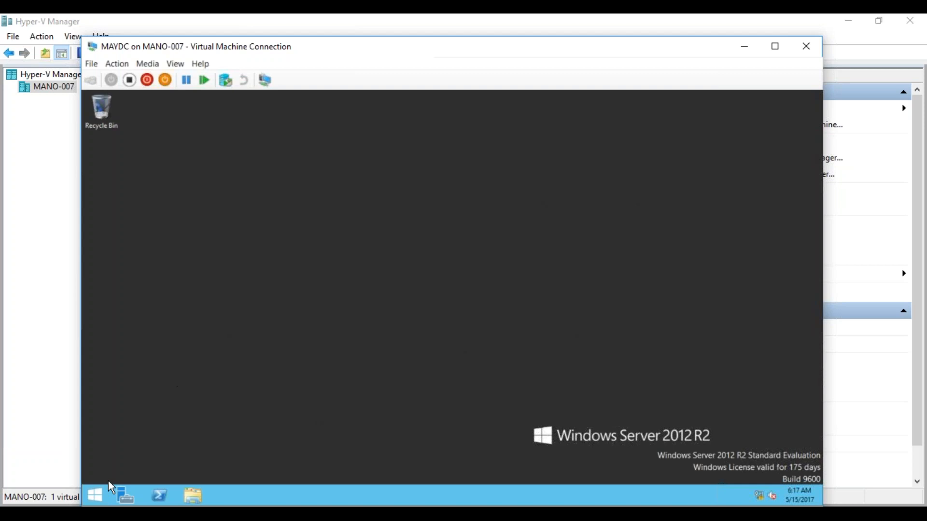
Step: Launch Active Directory Users and Computers on MAYDC via dsa.msc
left_click(103, 491)
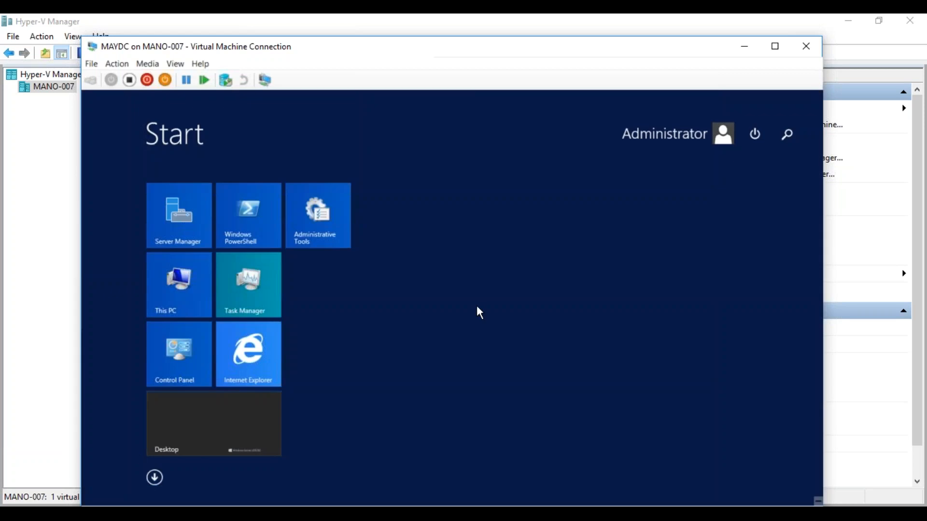
type("dsa.msc")
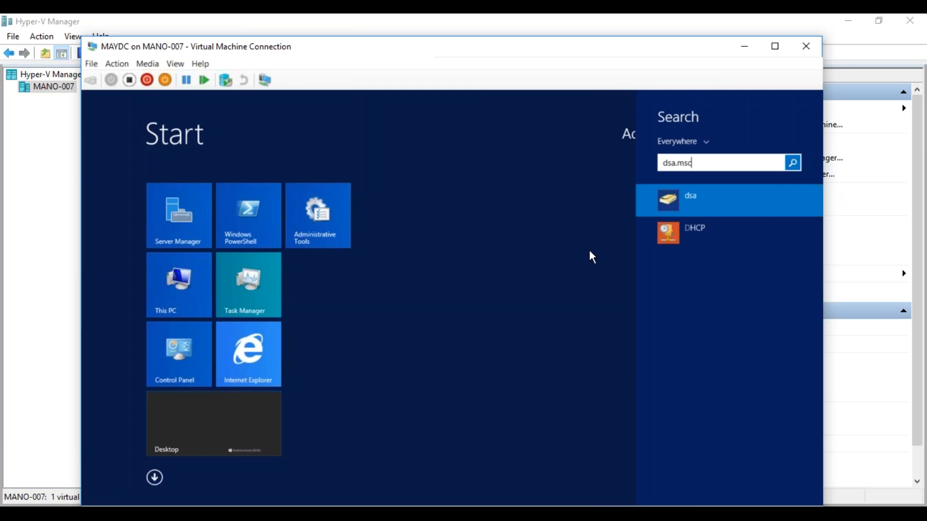
left_click(674, 197)
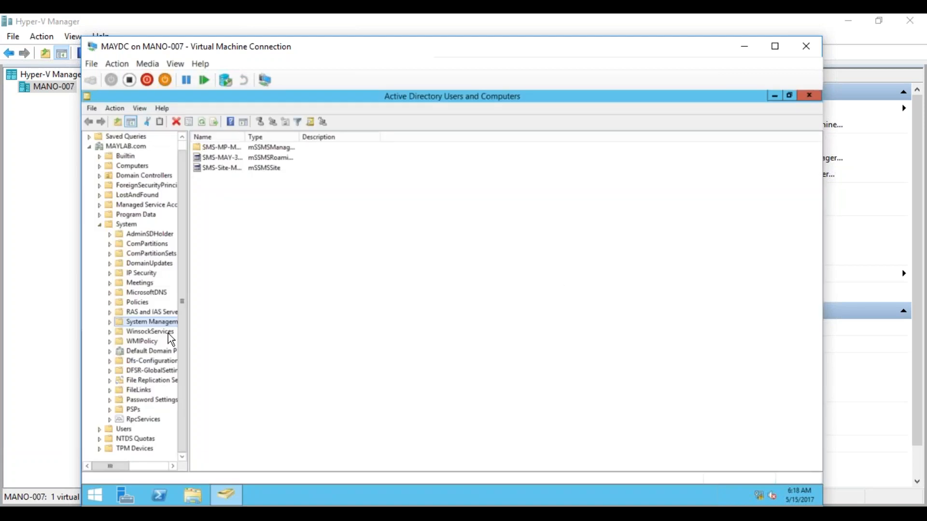
Step: Widen the tree pane and Name and Type columns, then select the roaming boundary range object
left_click_drag(186, 336, 267, 354)
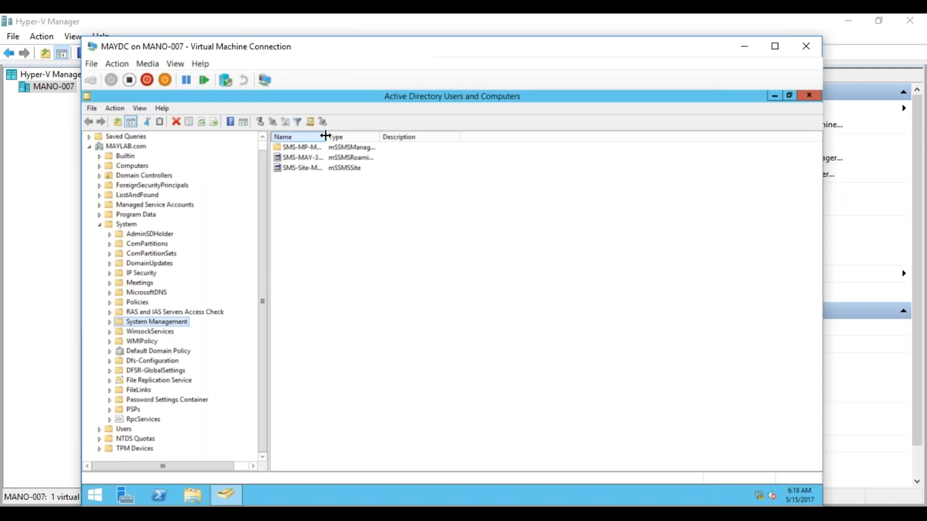
left_click_drag(326, 137, 395, 139)
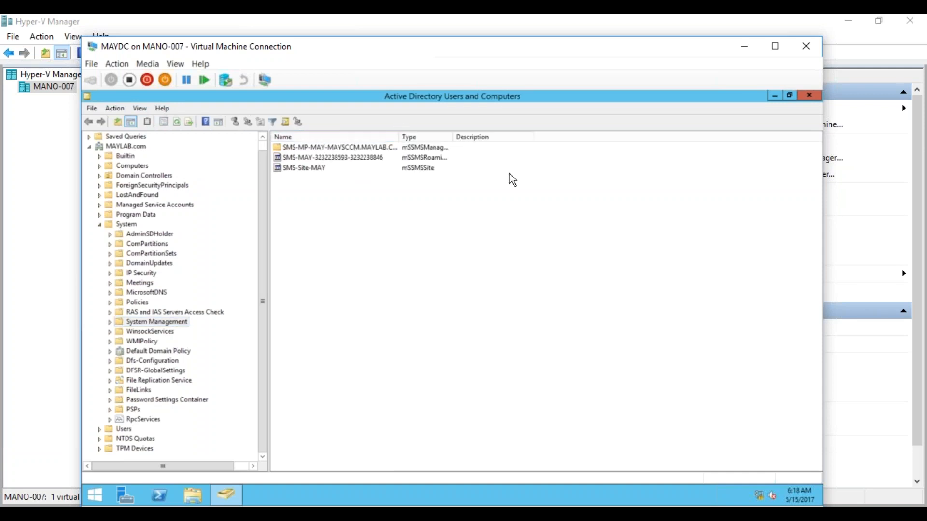
left_click_drag(453, 137, 578, 138)
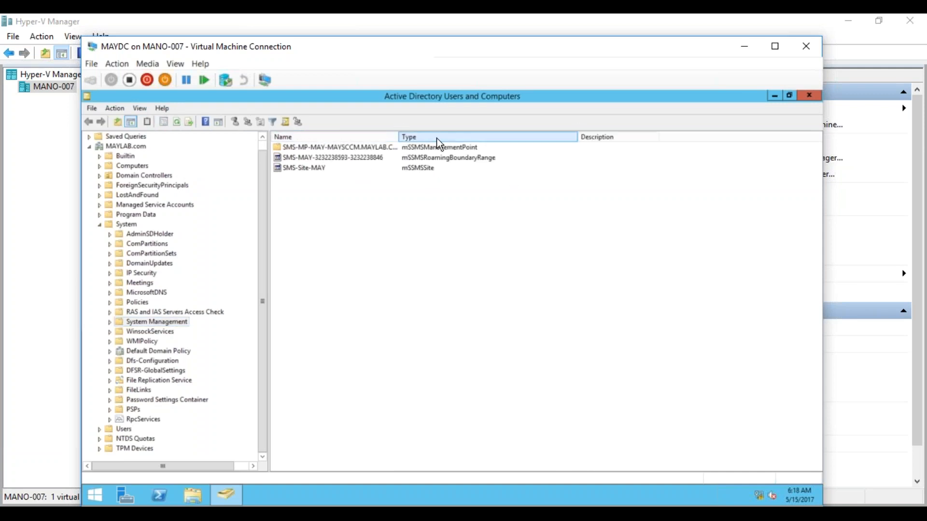
left_click_drag(399, 137, 462, 131)
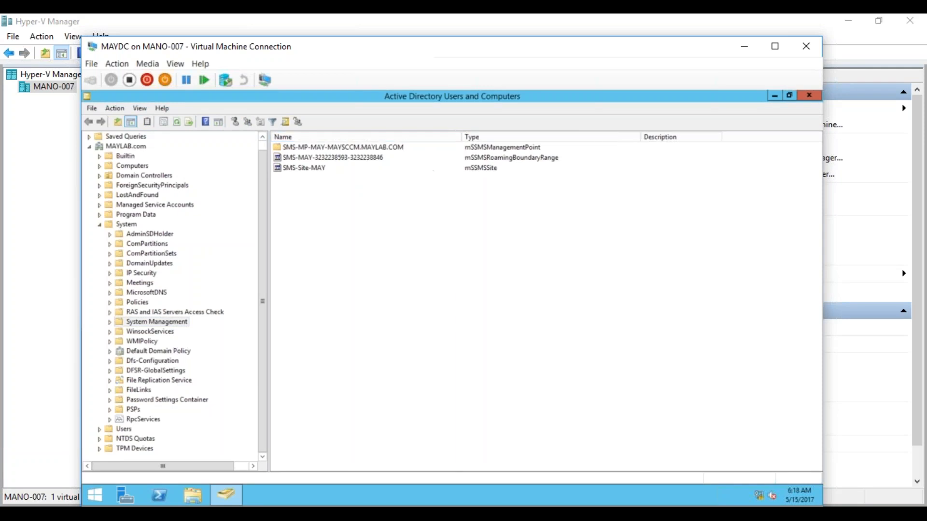
left_click(514, 160)
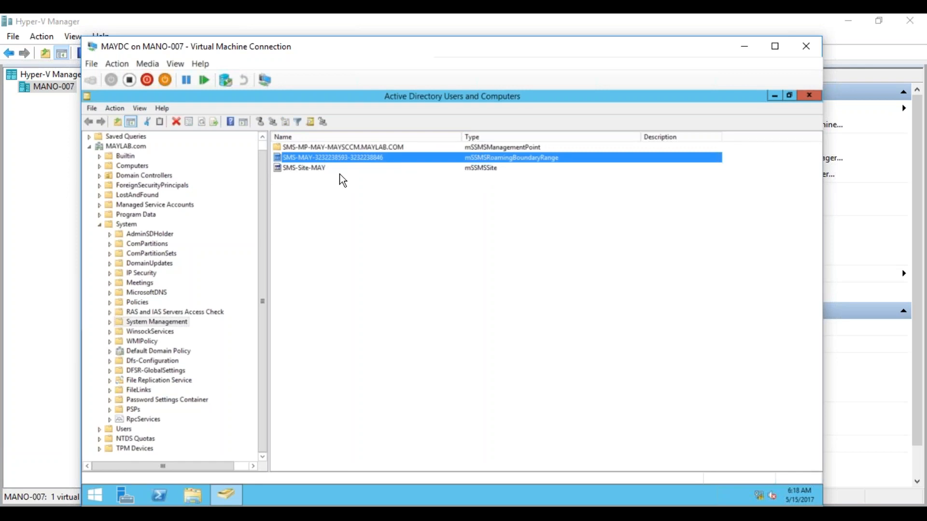
right_click(143, 322)
left_click(177, 301)
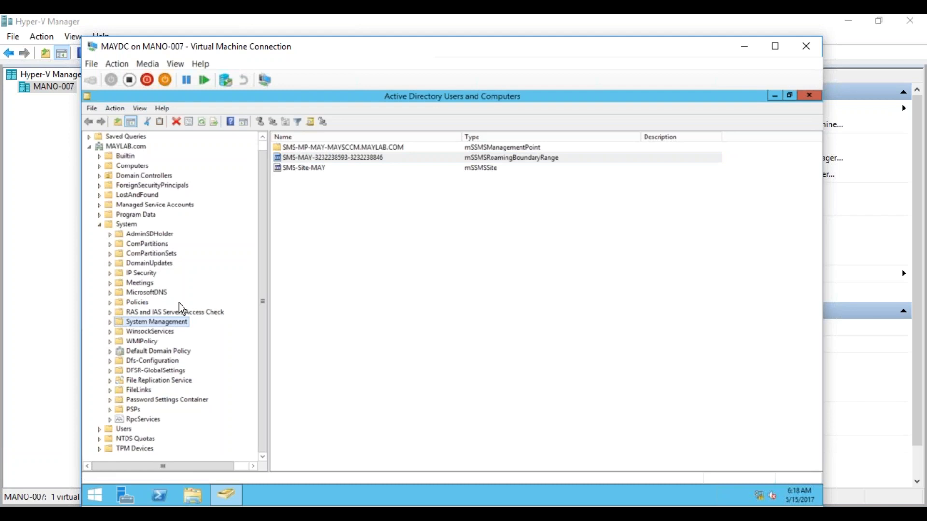
left_click(452, 190)
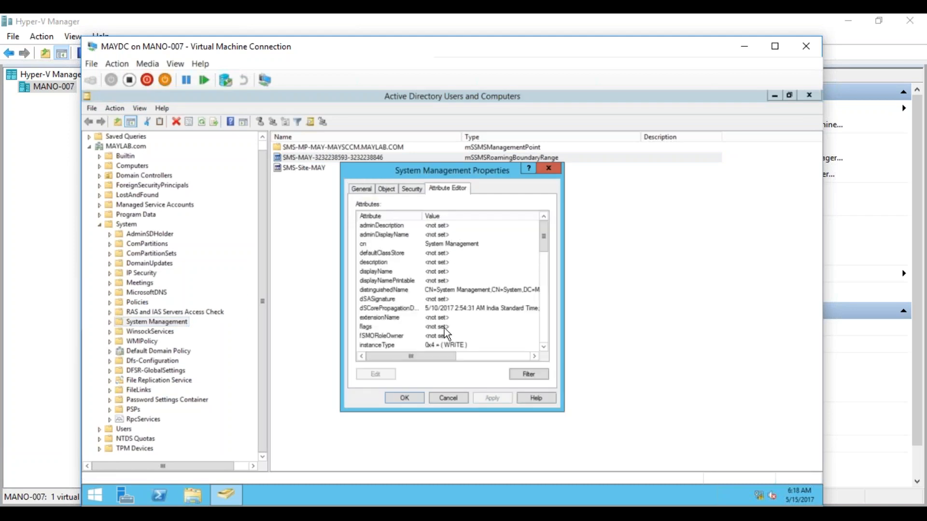
left_click(505, 289)
left_click(411, 189)
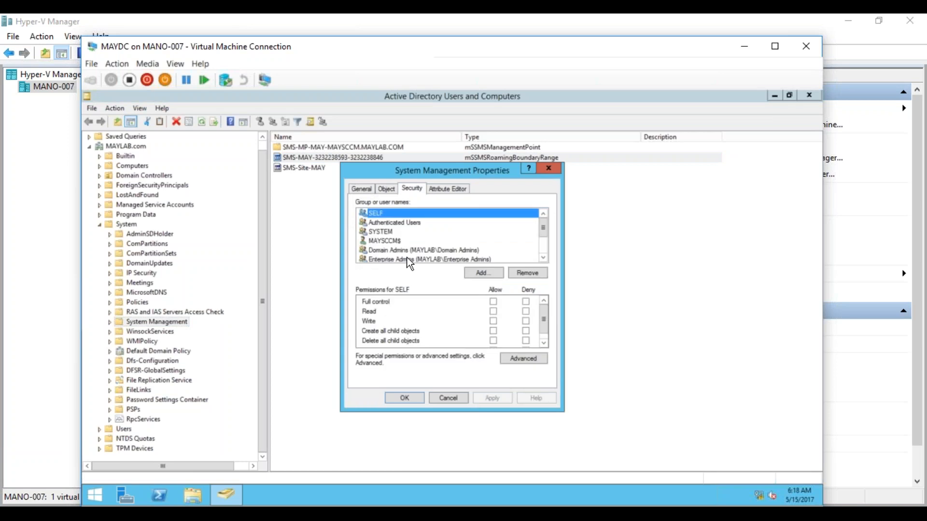
left_click(391, 241)
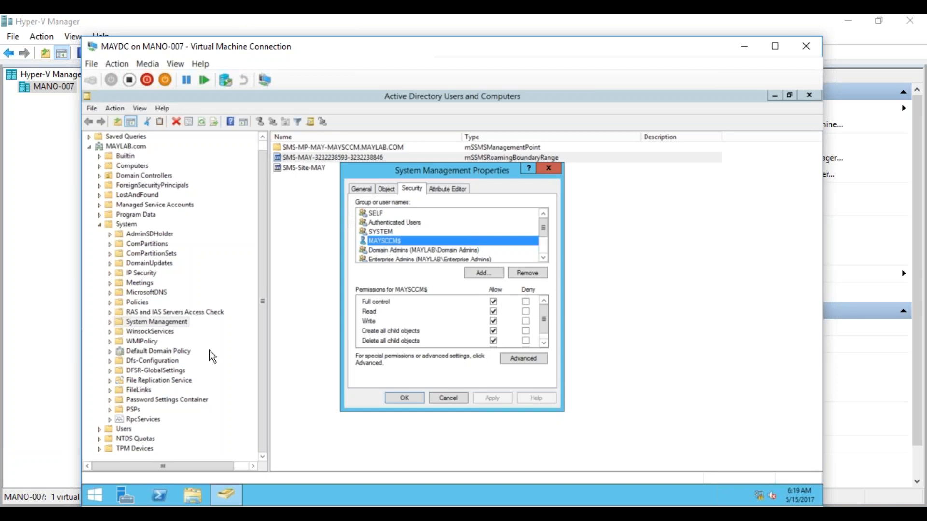
left_click(449, 399)
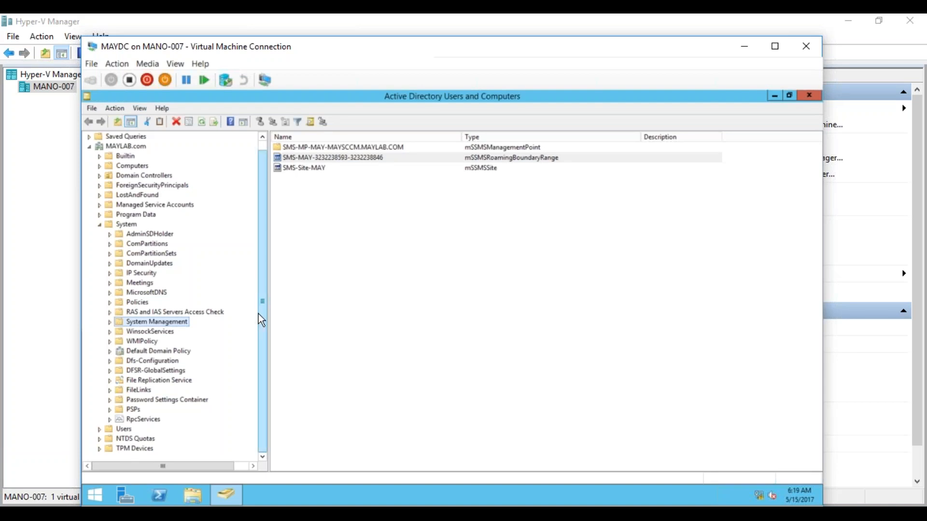
left_click_drag(262, 341, 263, 361)
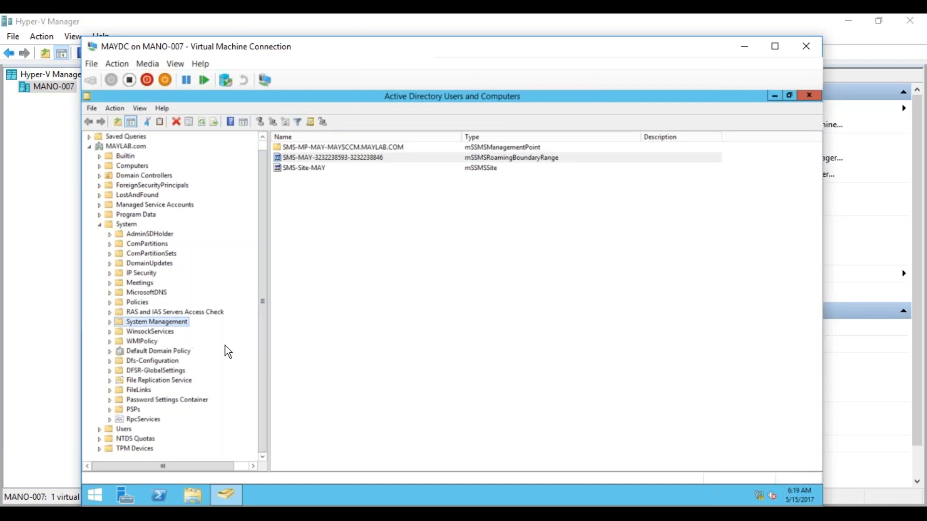
Step: Minimize the MAYDC connection and restore the MAYSCCM session showing the Boundaries list
left_click(744, 46)
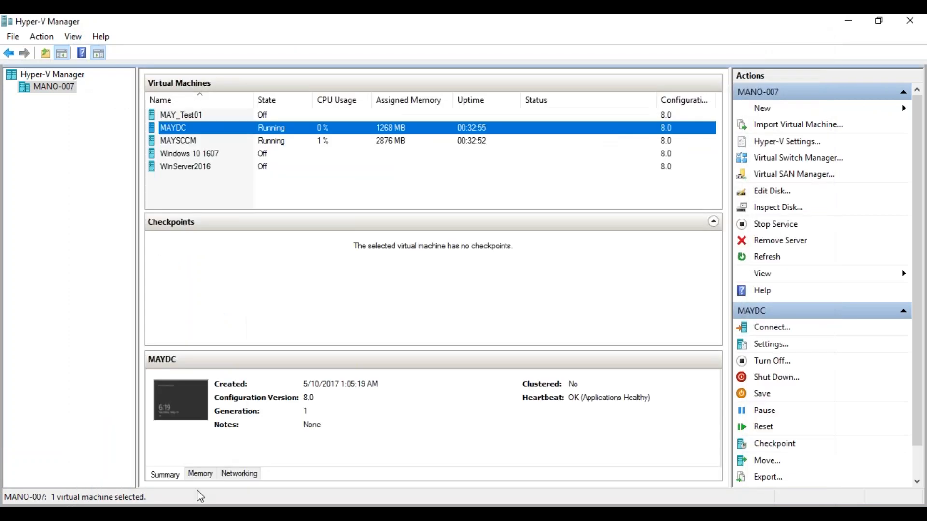
mouse_move(223, 500)
left_click(144, 474)
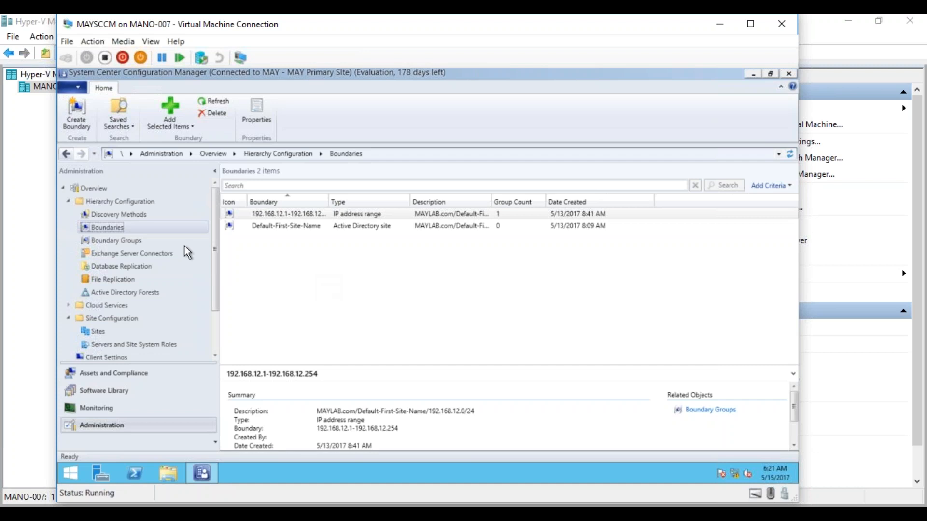
Step: Review the six discovery methods, then return to the Boundaries list
left_click(117, 215)
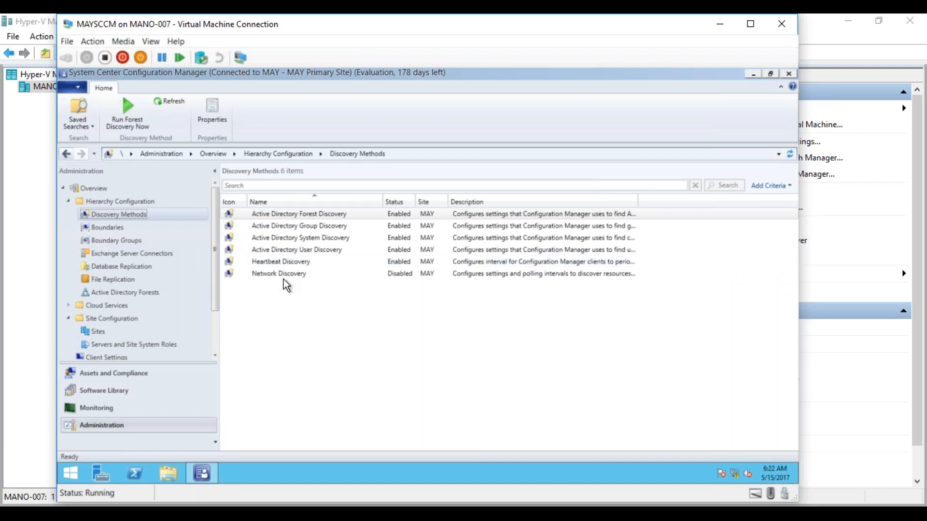
left_click(131, 232)
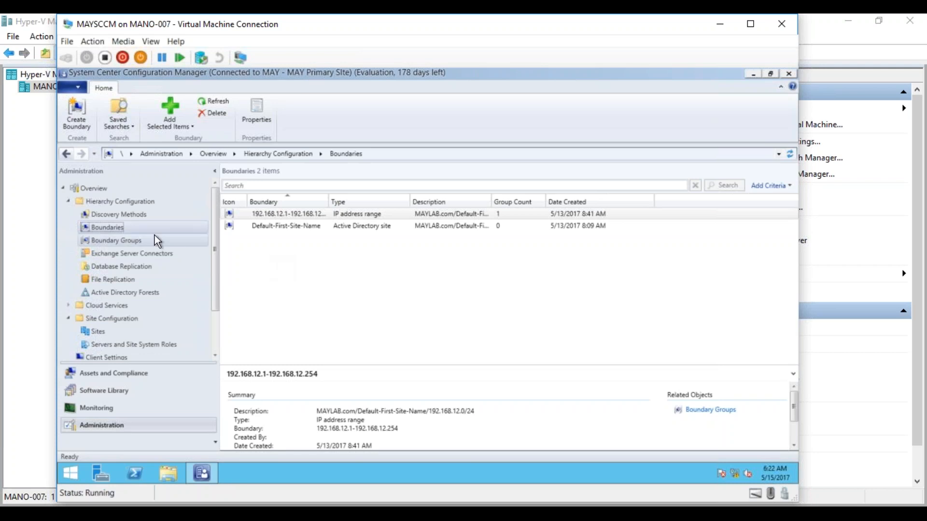
Step: Switch to Boundary Groups and open the Houston Boundary Group's Properties
left_click(138, 239)
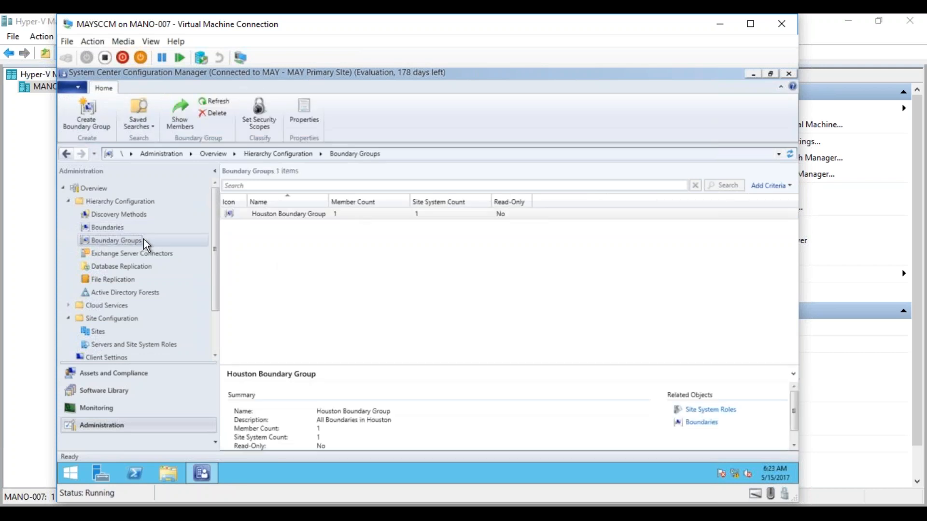
left_click(294, 215)
right_click(294, 216)
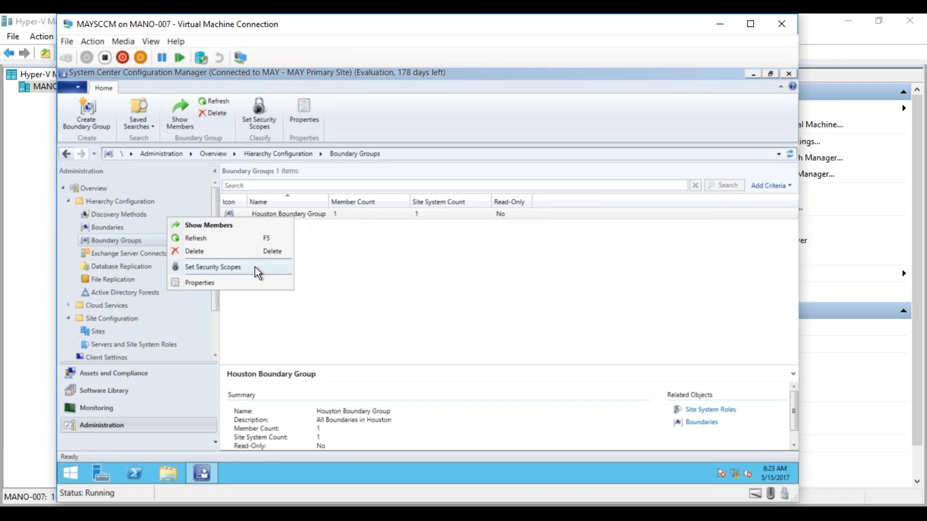
left_click(244, 282)
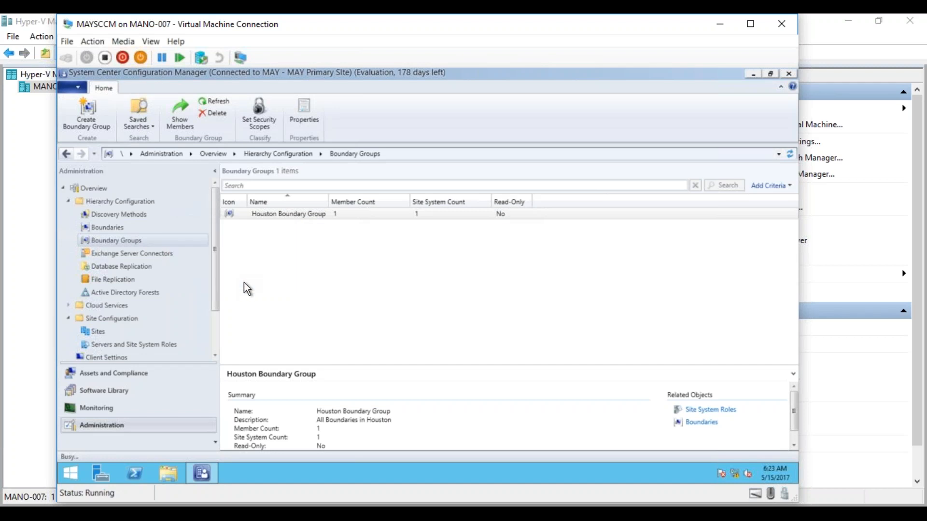
Step: On References, toggle the site server connection to Slow and back to Fast, then cancel
left_click(311, 134)
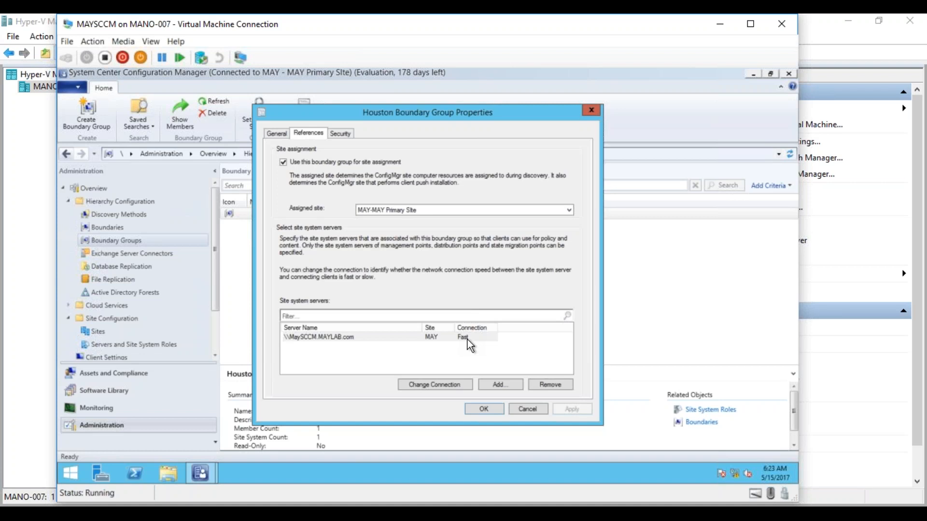
left_click(432, 387)
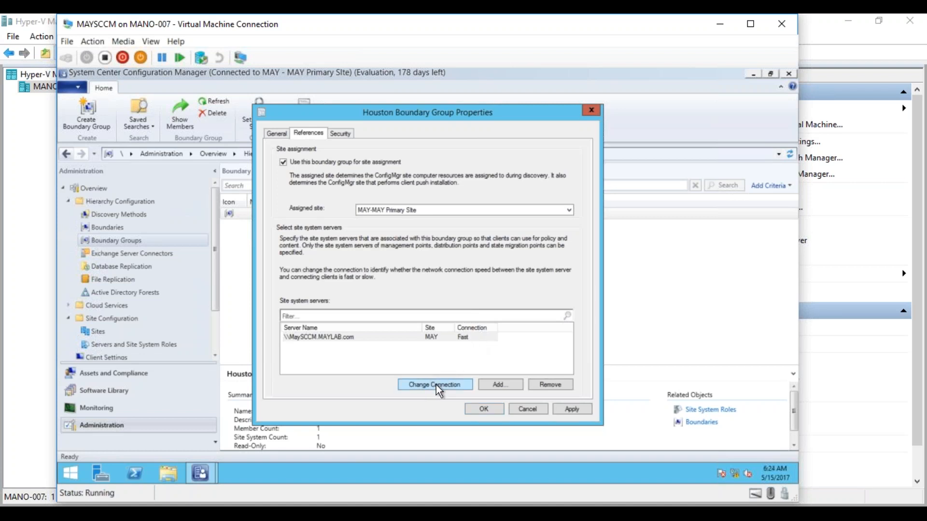
left_click(437, 390)
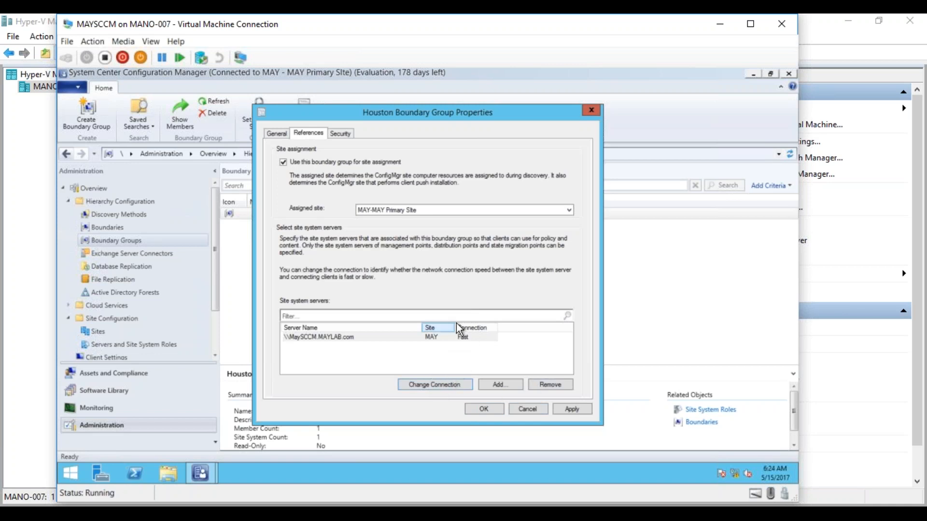
left_click(524, 412)
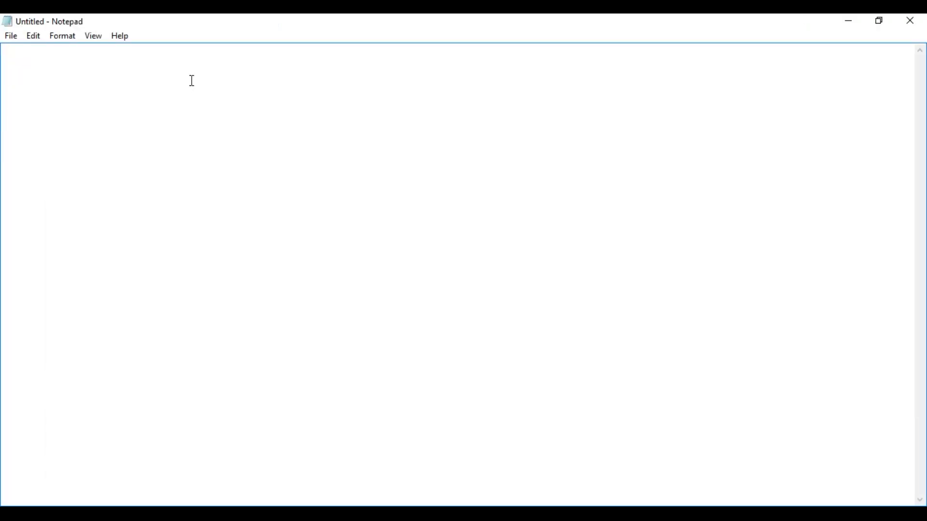
Step: Type the heading 'Client Agent Installation:' followed by a blank line
type("Clie")
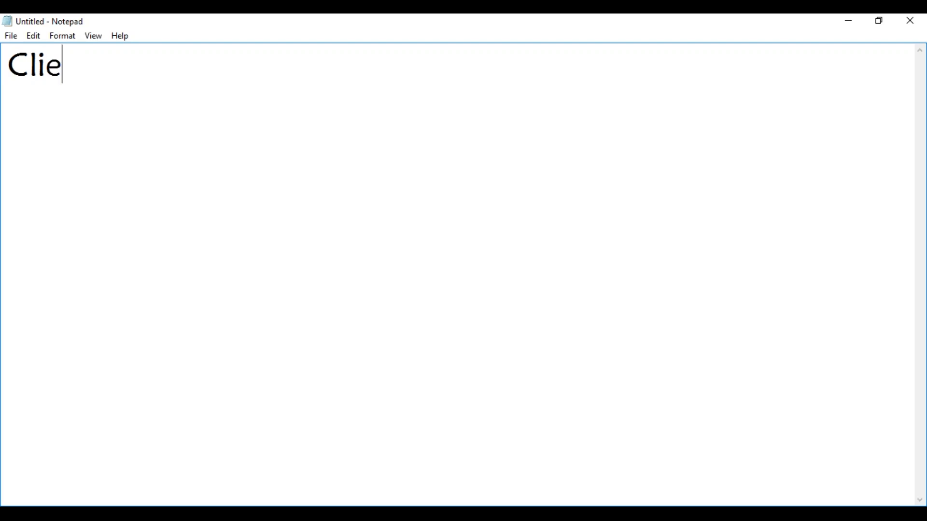
type("nt Agent ")
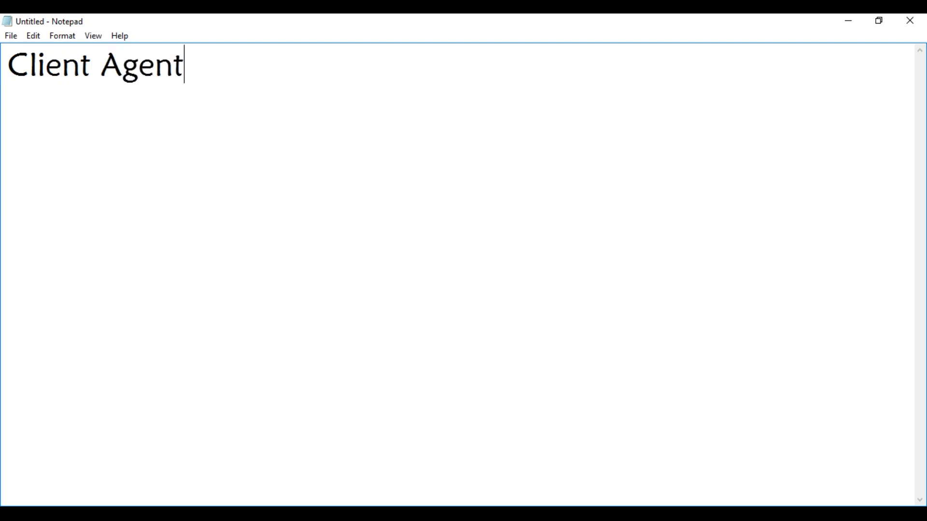
type("Installa")
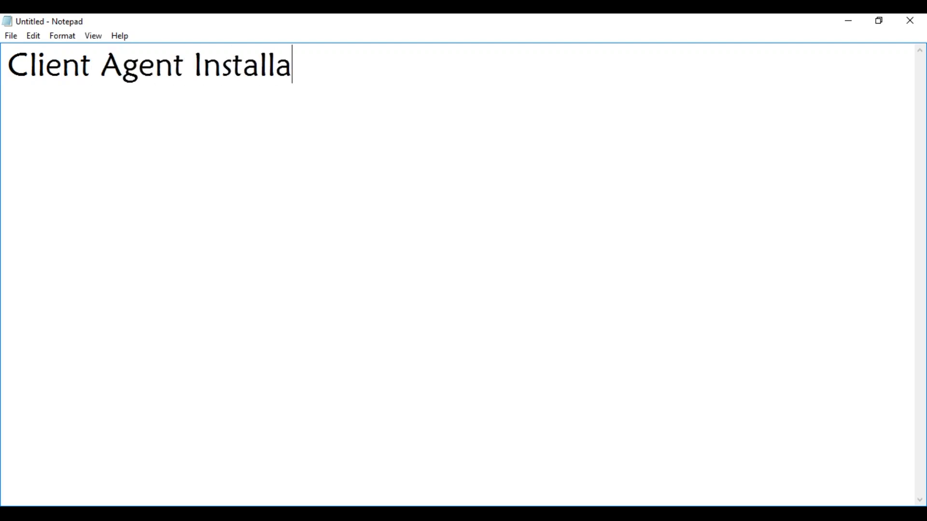
type("tion:")
key("Return")
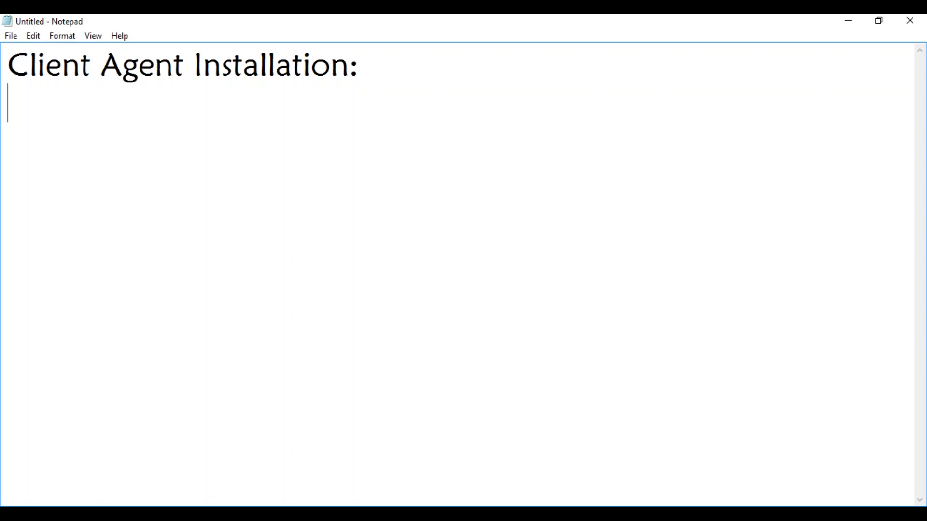
key("Return")
Step: Add 'GPO' and spell it out as 'Group Policy' on the first method line
type("GPO")
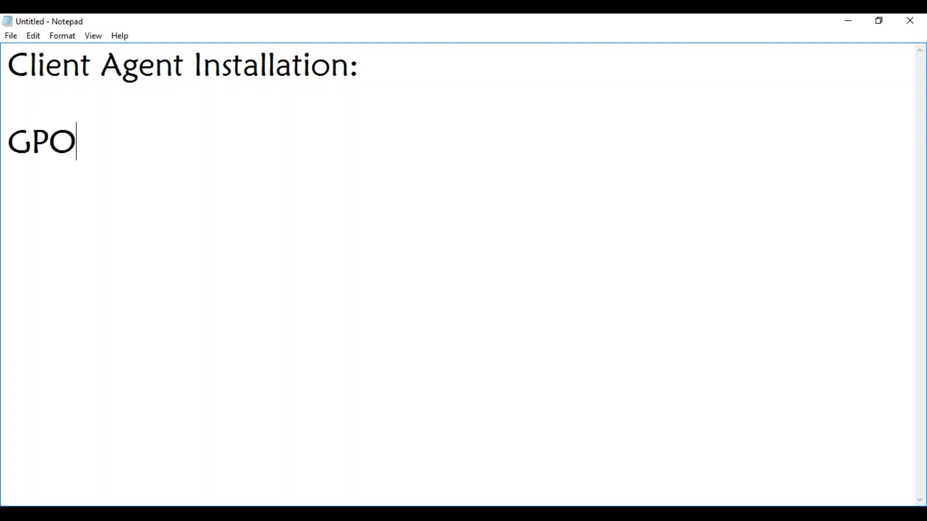
key("Return")
left_click_drag(32, 139, 73, 139)
type("roup Policy")
key("Return")
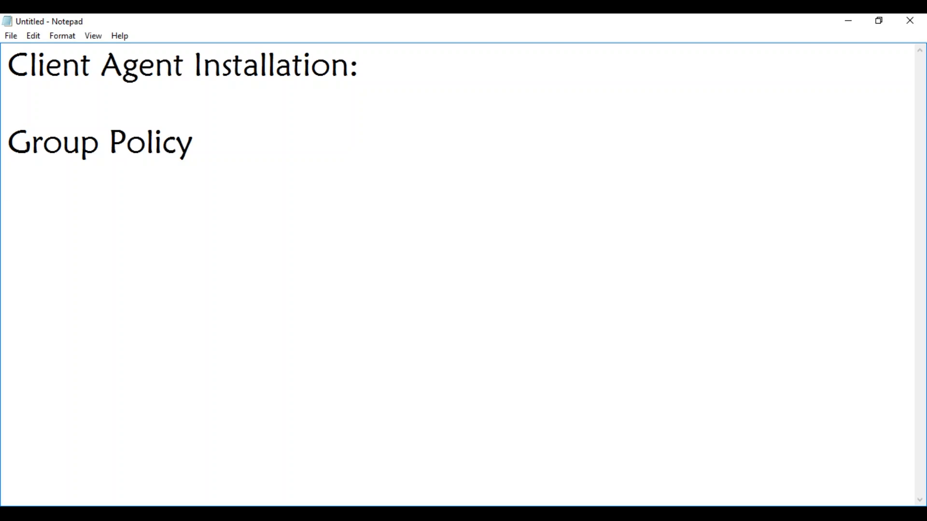
Step: Add 'Manual Installation', 'Scripts ( Silent Parameters)' and 'Software Deployment Tools' as list lines
type("M")
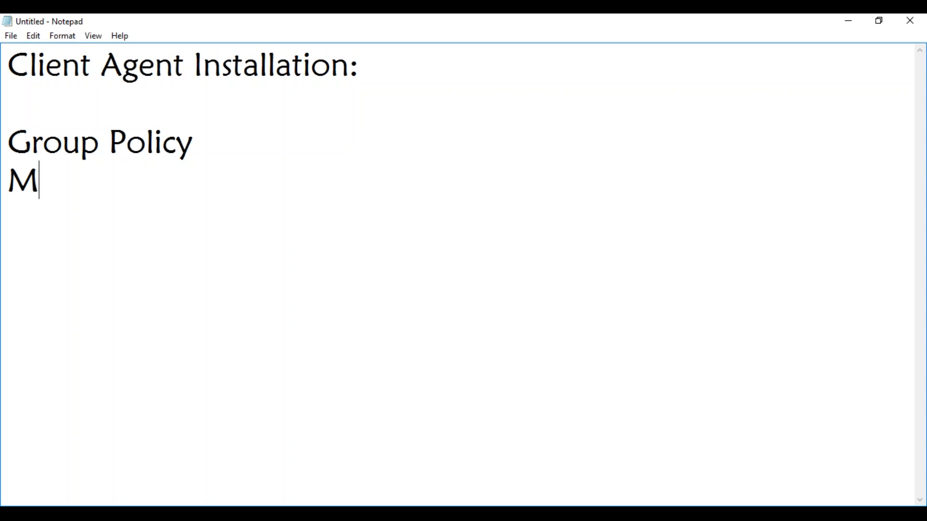
type("anual I")
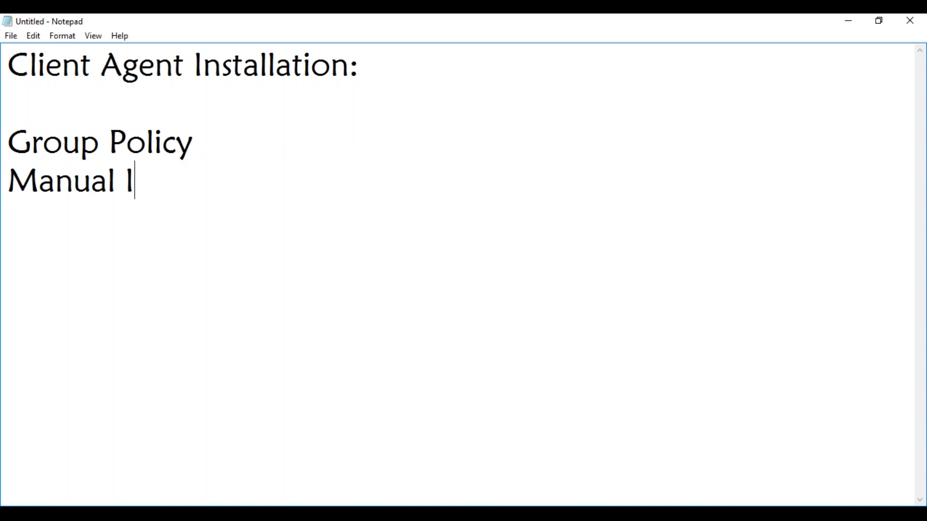
type("nstallation")
key("Return")
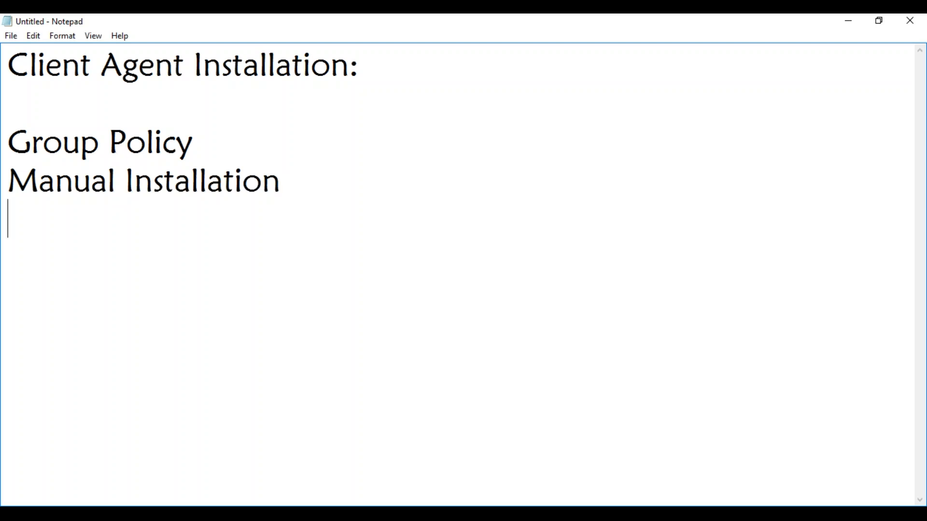
left_click(295, 173)
key("Return")
type("Scripts (")
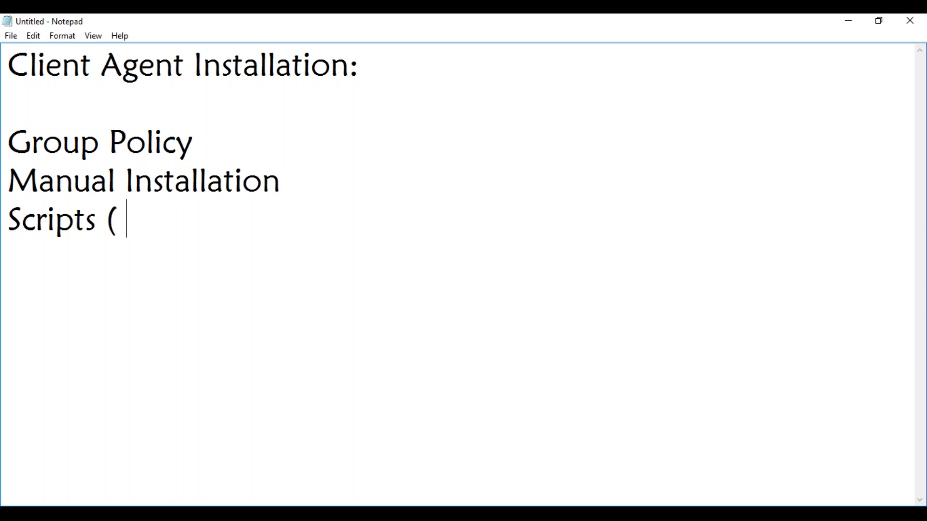
type(" Sile")
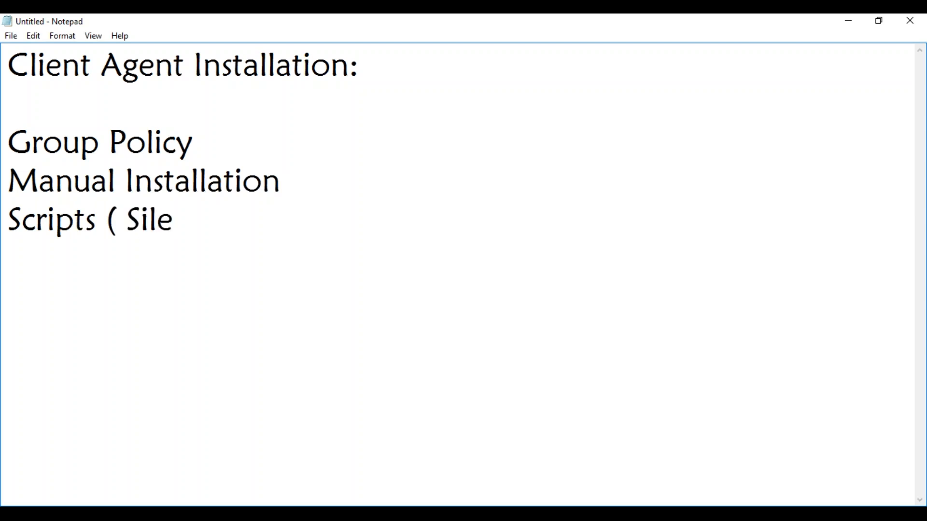
type("nt Parame")
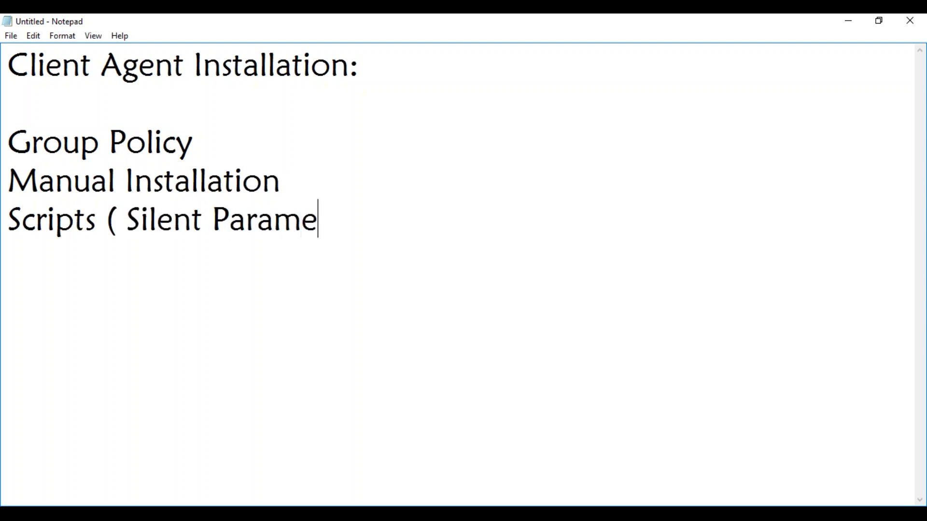
type("ters)")
key("Return")
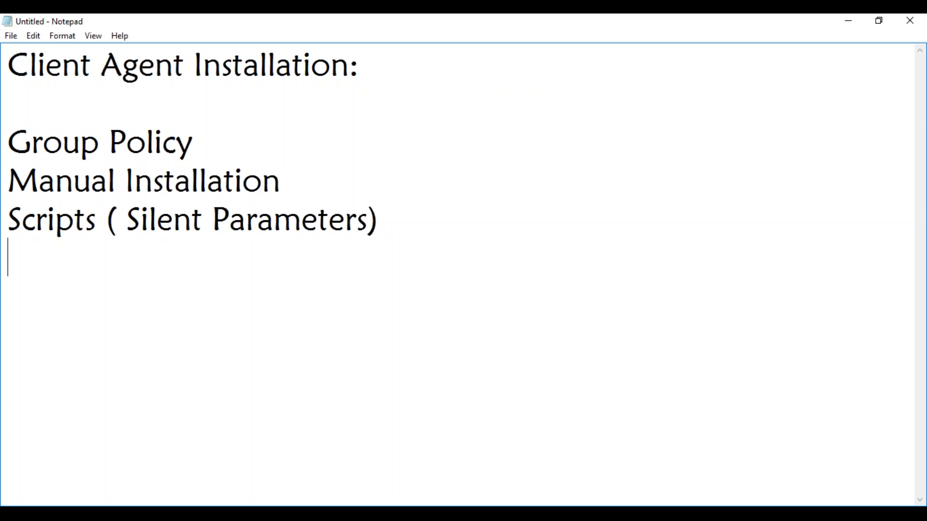
type("Software Deployment Tools")
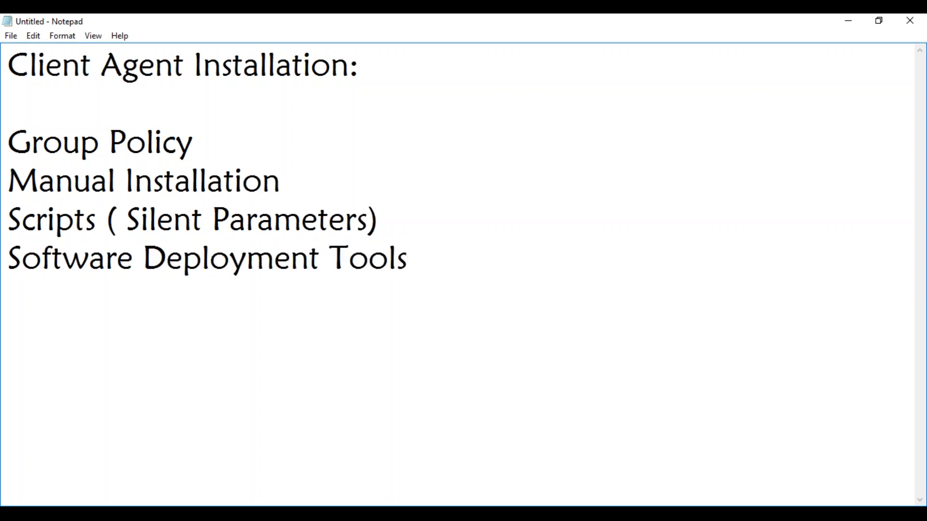
key("Return")
Step: Add 'Logon Scripts' and a PSEXEC remote tool entry on the next line
type("Logon Scripts")
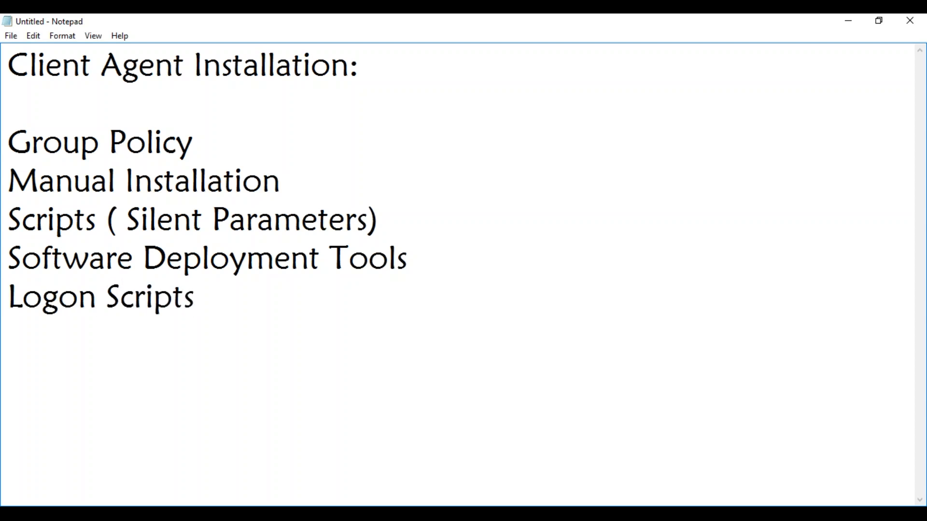
key("Return")
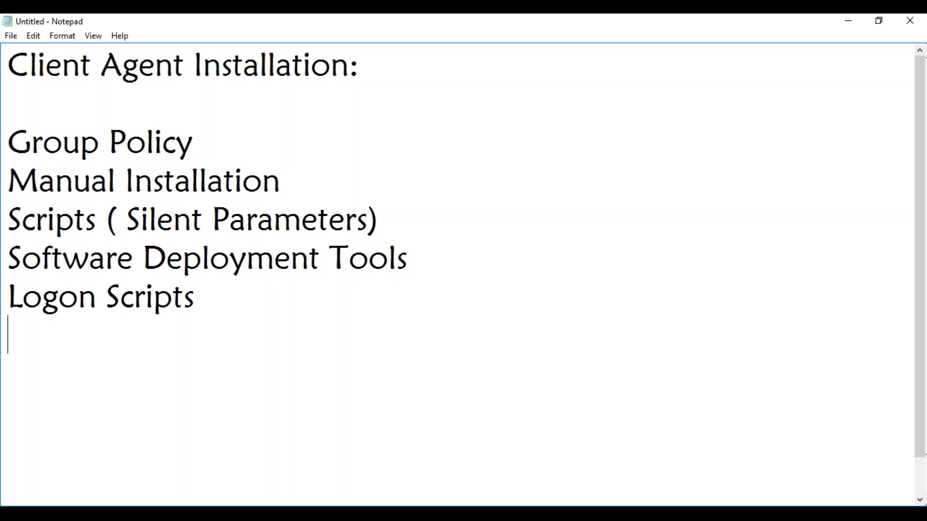
type("PSEXEC")
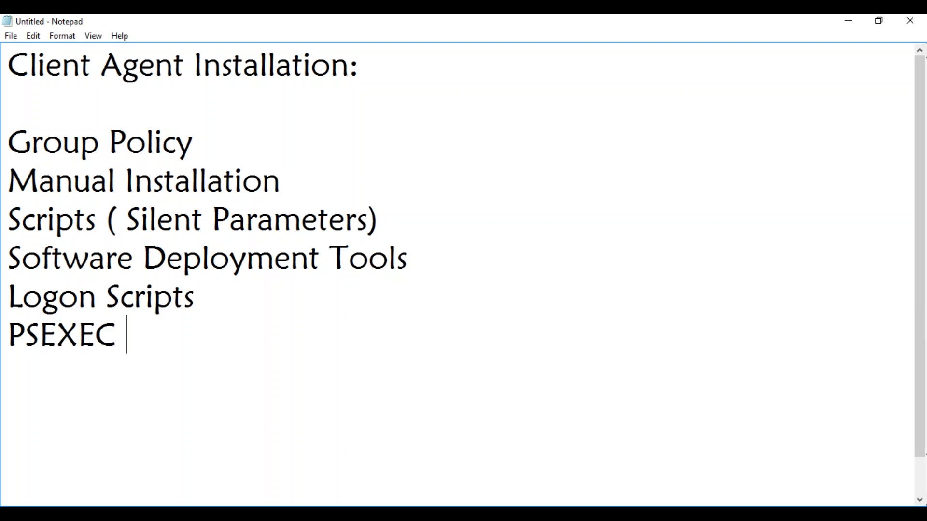
type(" (Remote Toll")
key("Home")
key("BackSpace")
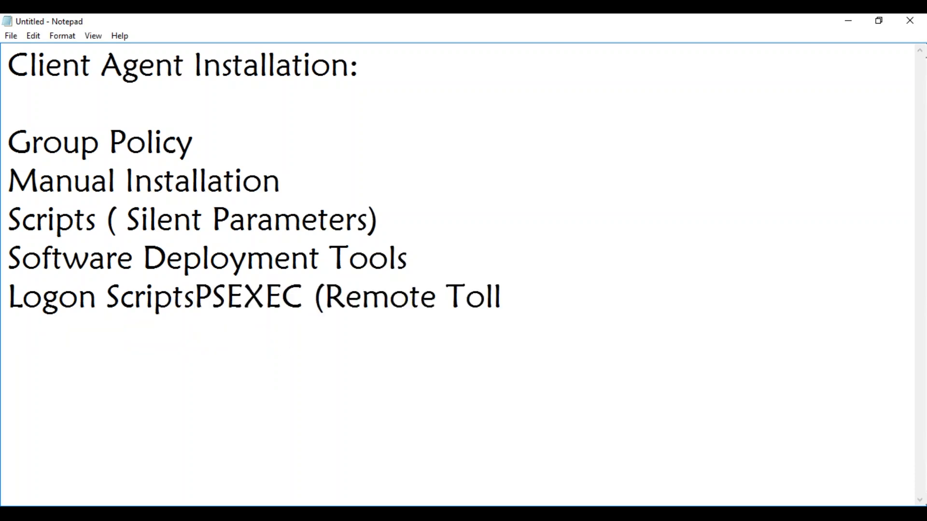
key("Return")
Step: Correct the entry to 'PSEXEC (Remote Tool)' and begin an 'Image' line below it
left_click(301, 336)
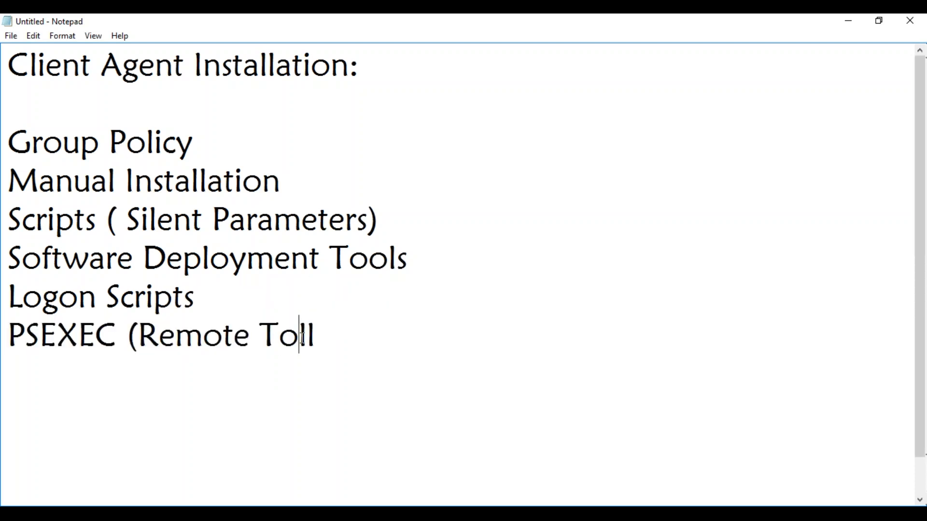
key("Delete")
type("o")
left_click(349, 359)
type(")")
key("Return")
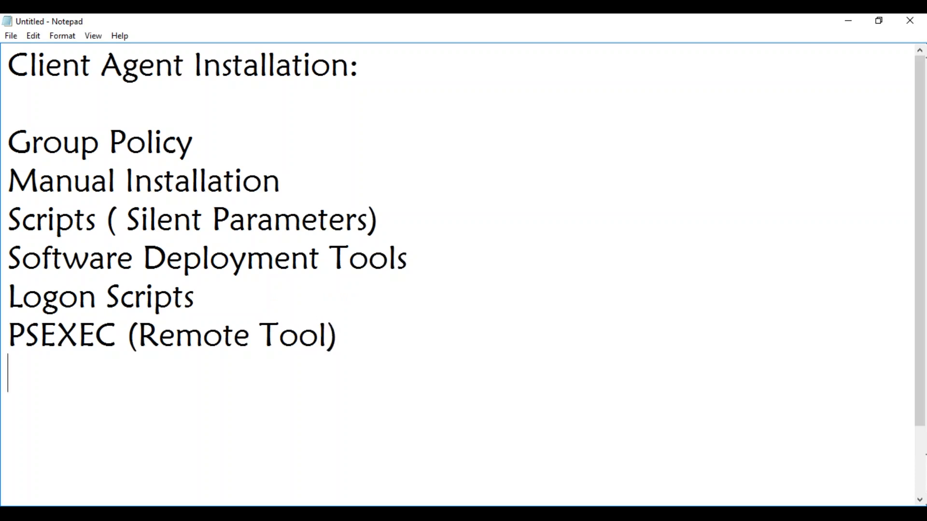
type("Image")
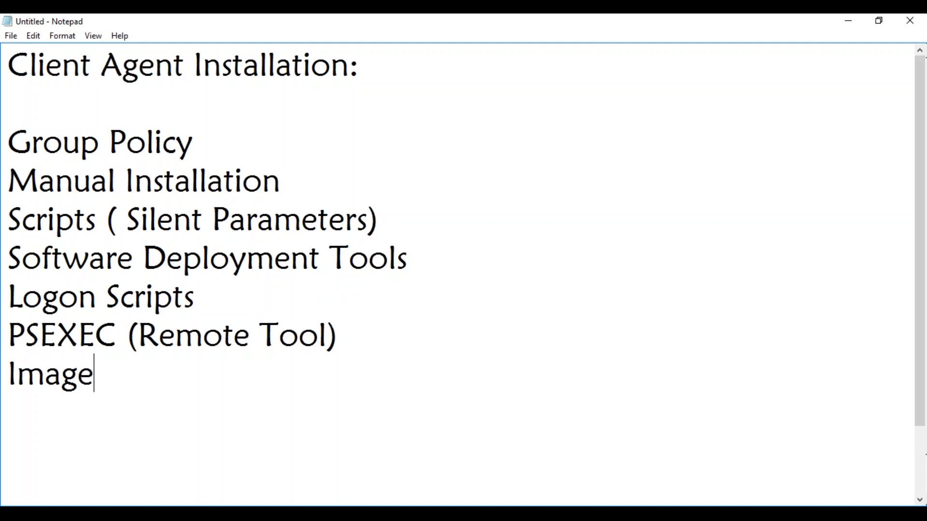
Step: Expand the line to 'Windows Client Image ( Include in the Image)', then briefly highlight the method list
left_click(9, 374)
type("Windows ")
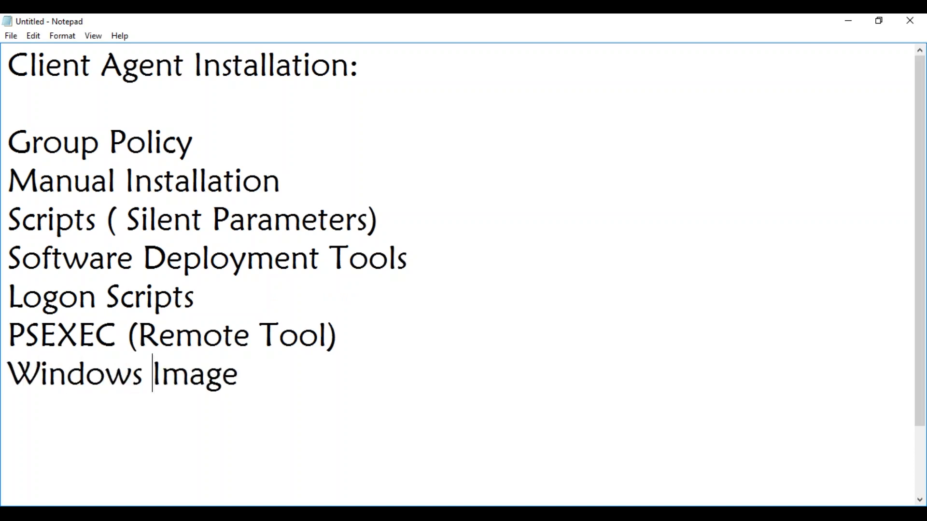
type("Client")
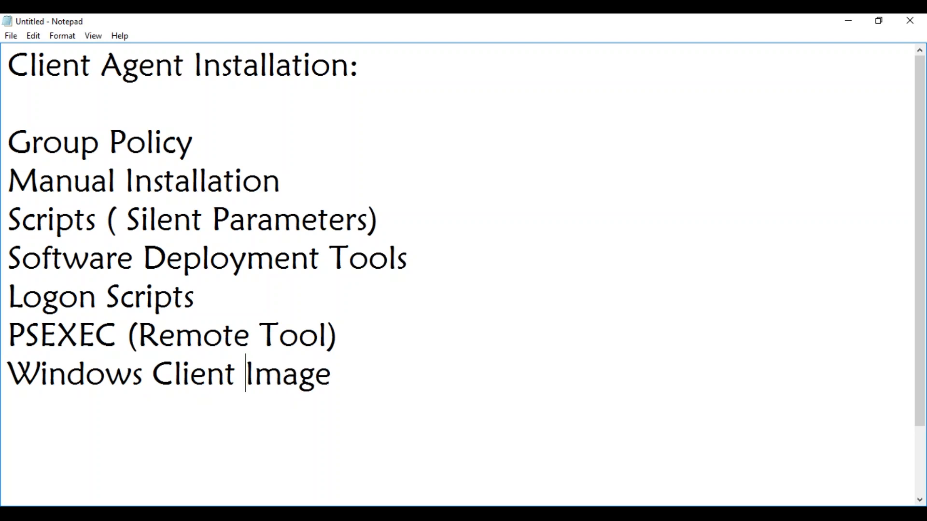
left_click(339, 379)
type("( Include ")
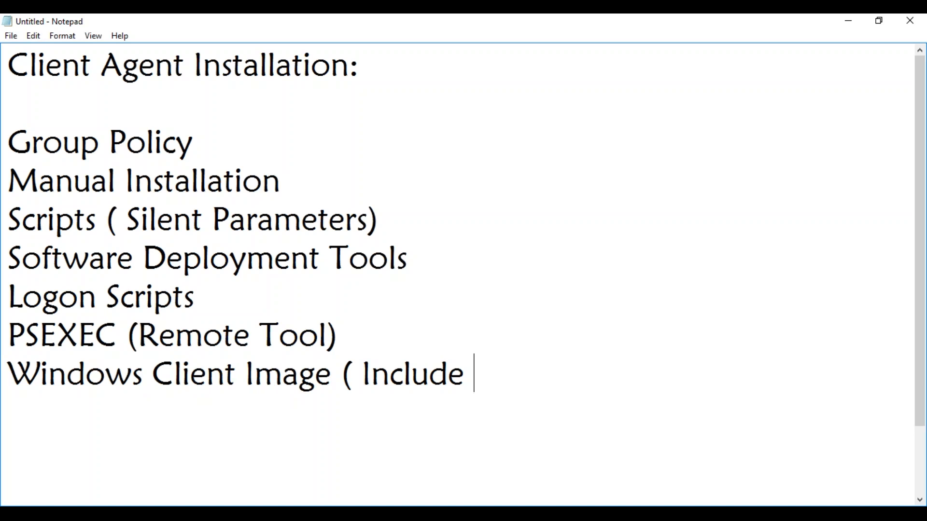
type("in the")
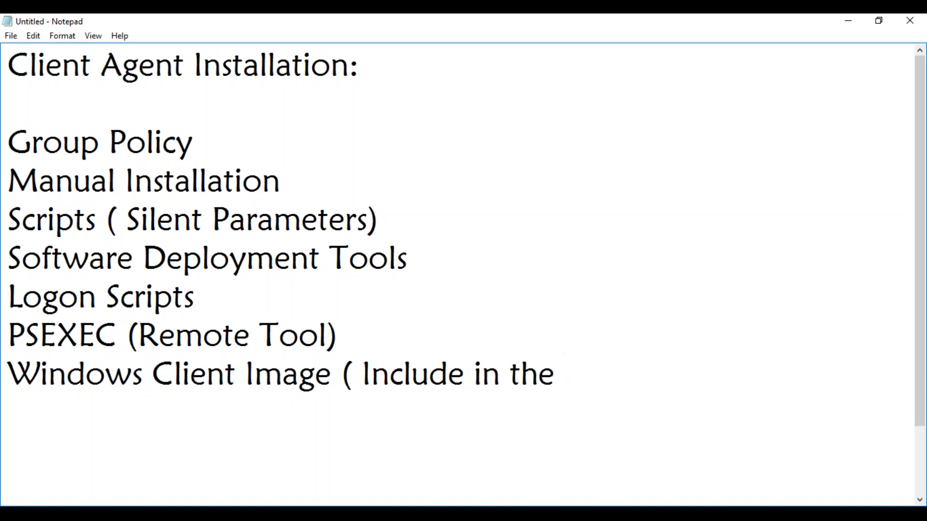
type(" Image)")
key("Return")
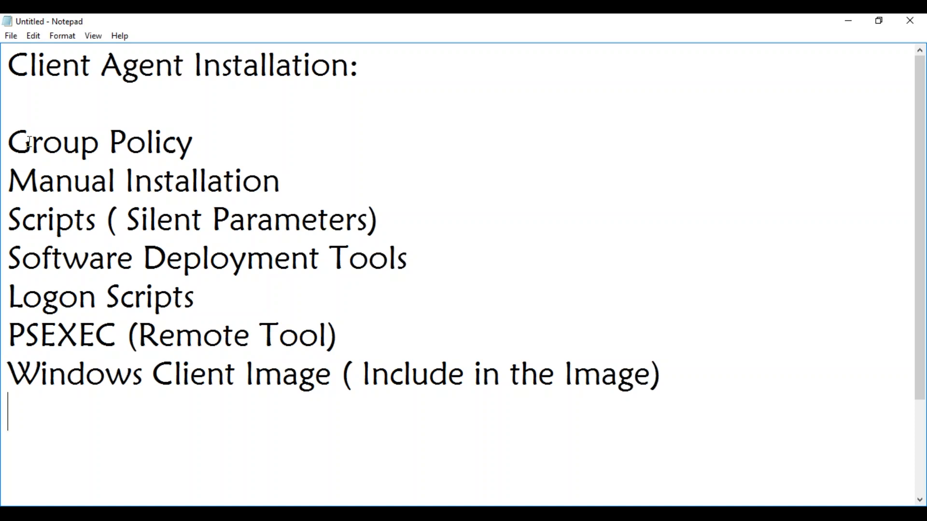
left_click_drag(16, 141, 670, 381)
left_click(670, 381)
Step: Add 'SCCM Client Push Wizard' and 'SCCM Site Wide Client Push' as new lines after Windows Client Image
double_click(670, 380)
left_click(671, 381)
key("Return")
type("SCC")
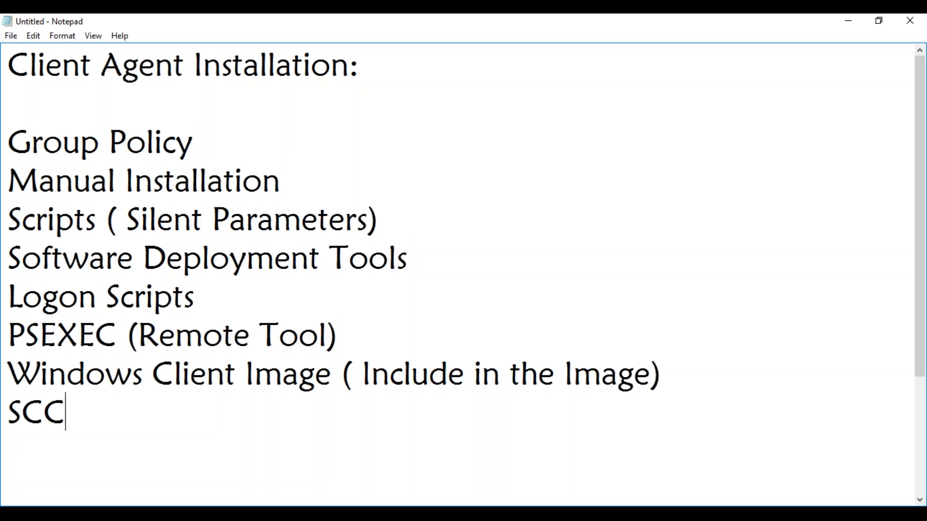
type("M Client ")
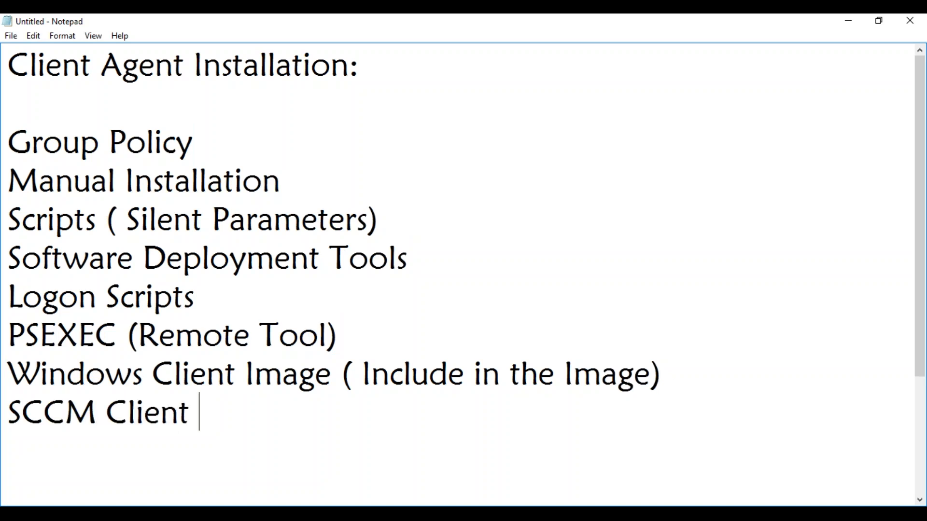
type("Push Wizard")
key("Return")
type("SCCM S")
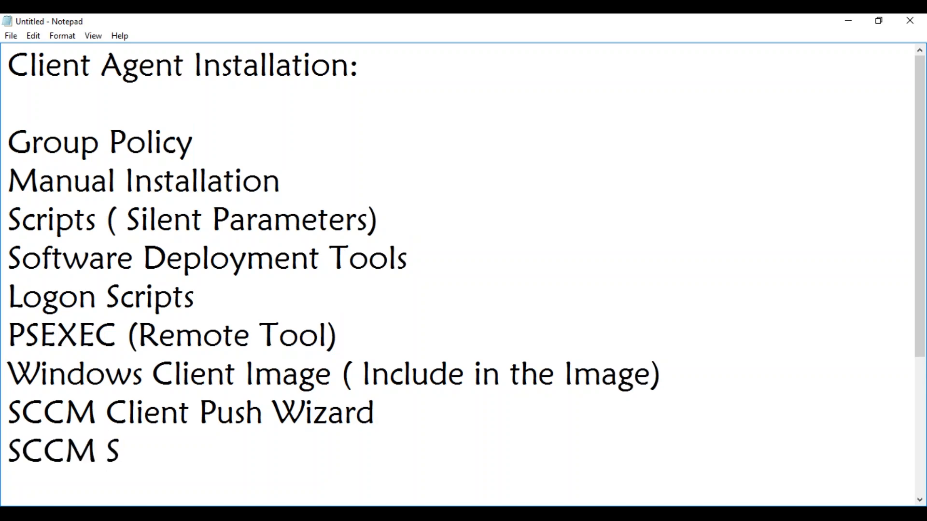
type("ite Wide Clien")
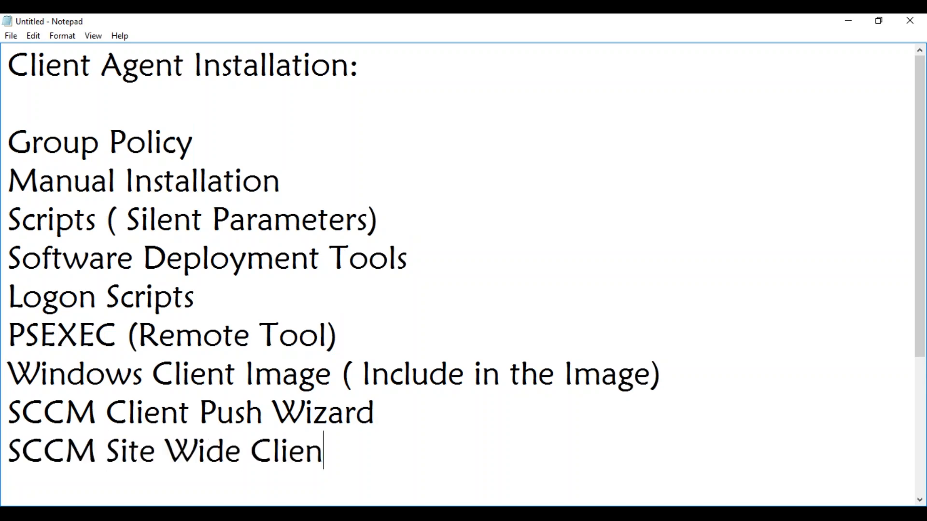
type("t Push")
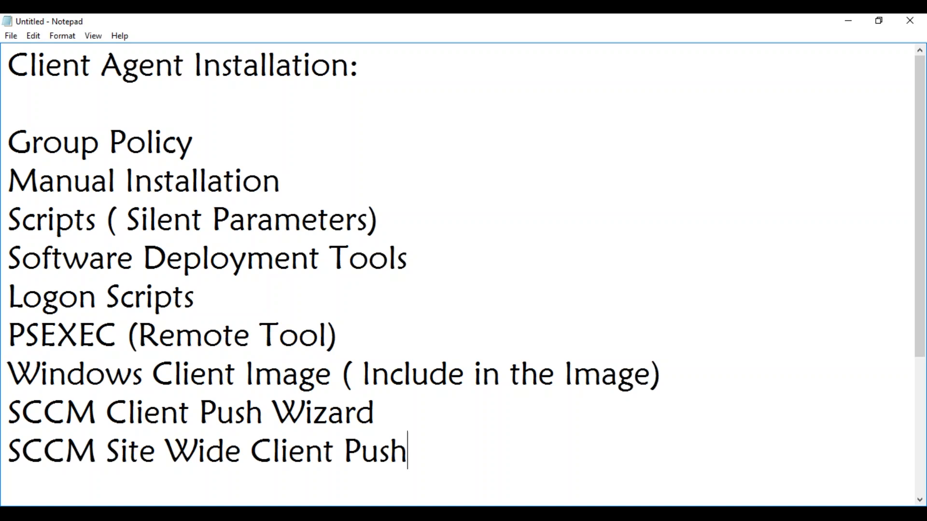
Step: Add 'SCCM Software Updates' as the last line, then highlight Group Policy through Windows Client Image
key("Return")
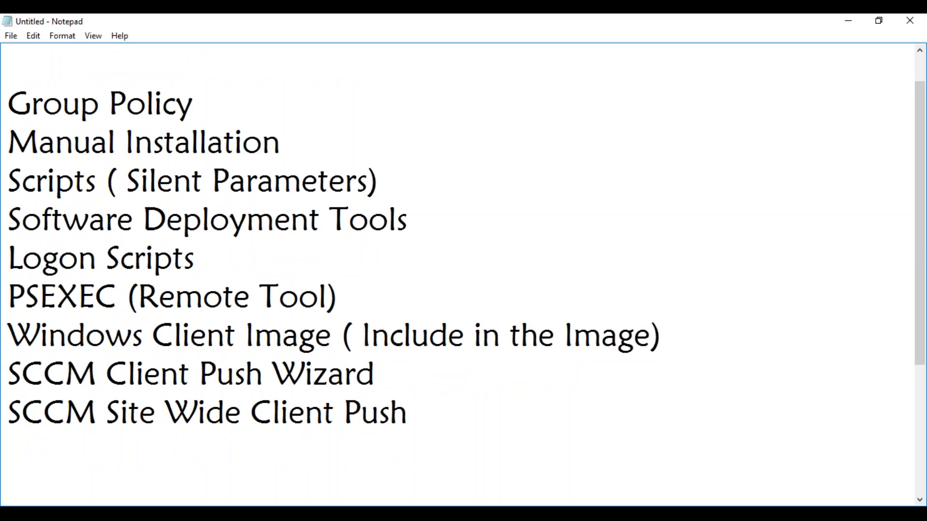
type("SC")
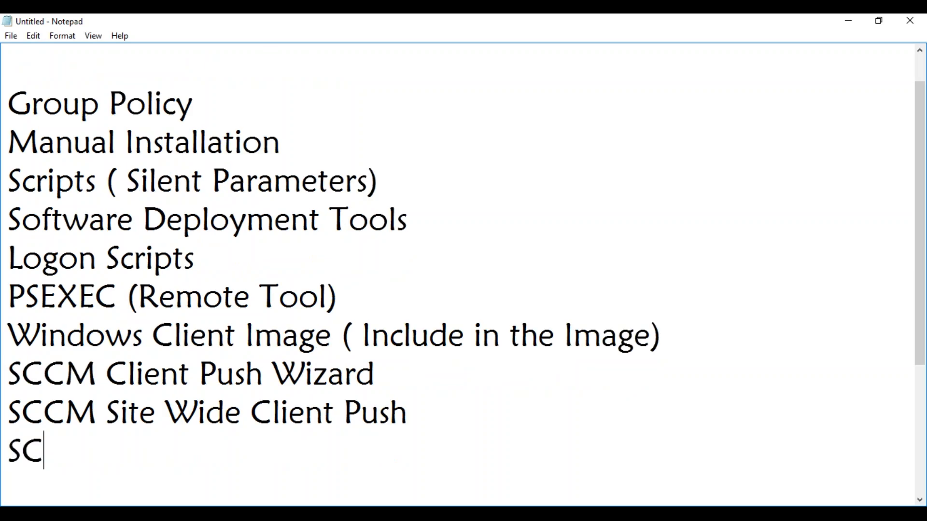
type("CM Softwar")
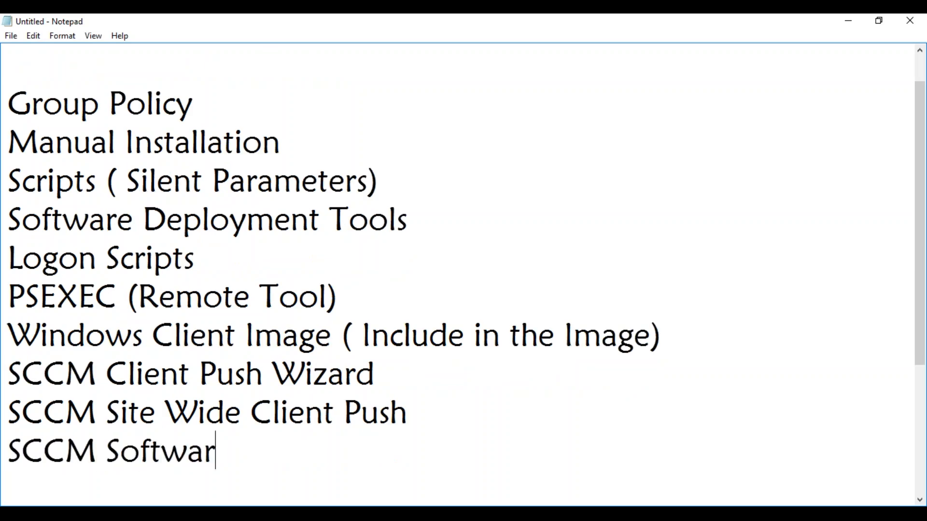
type("e Update")
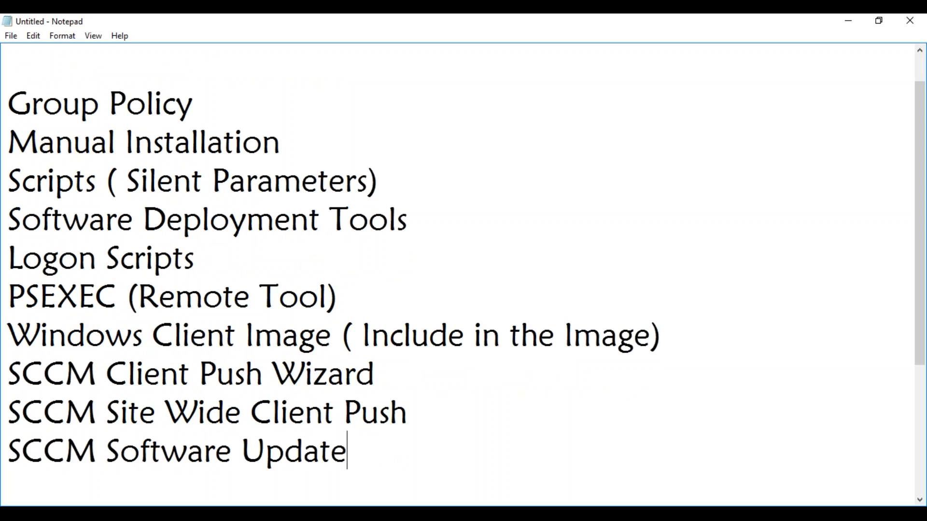
type("s")
left_click_drag(675, 340, 9, 99)
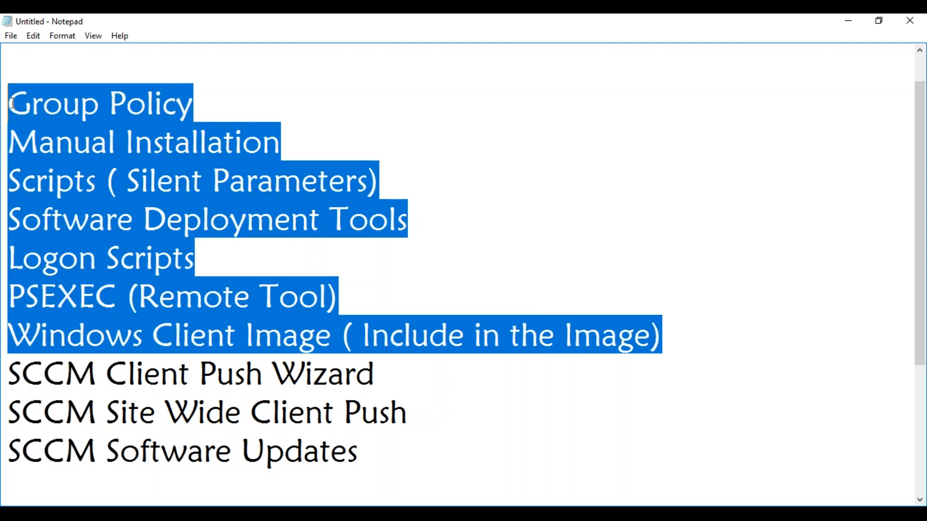
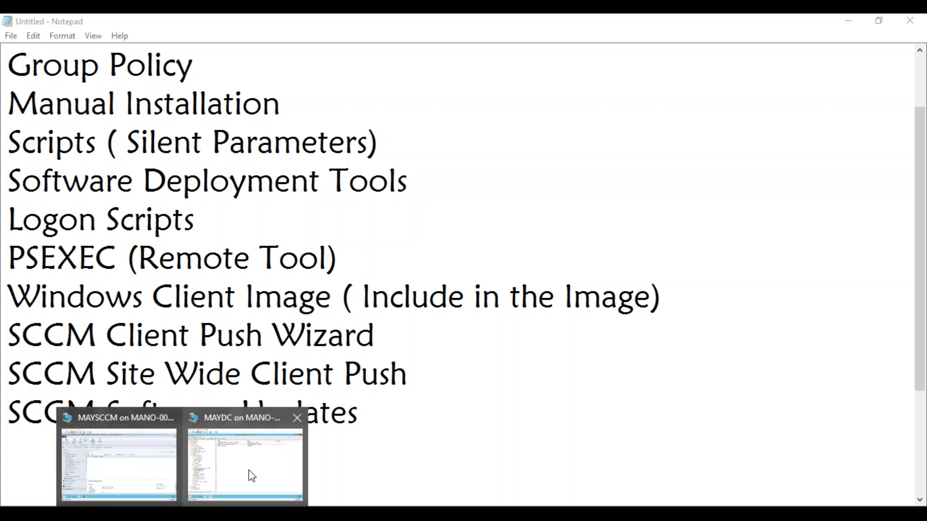
Step: Browse File Explorer to C:\Program Files\Microsoft Configuration Manager\Client to see the ccmsetup files
left_click(152, 461)
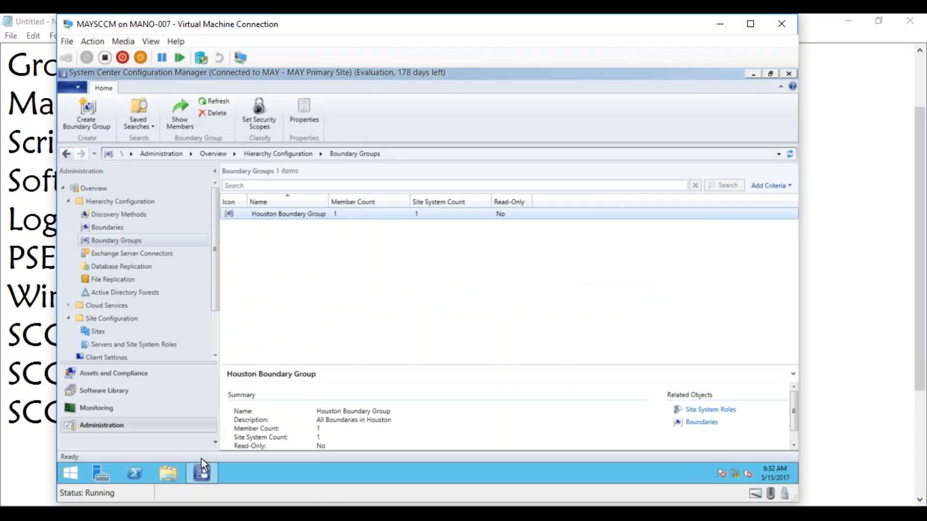
left_click(163, 474)
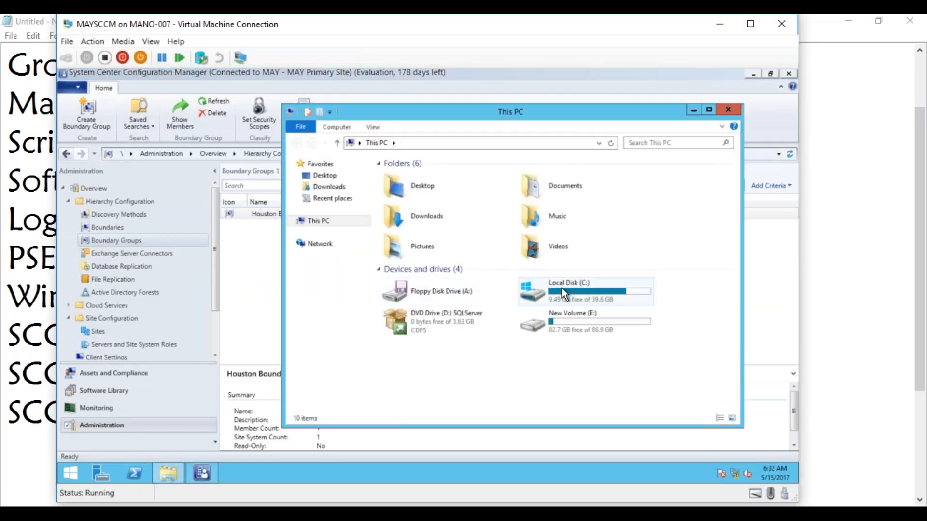
double_click(567, 291)
double_click(414, 199)
double_click(423, 210)
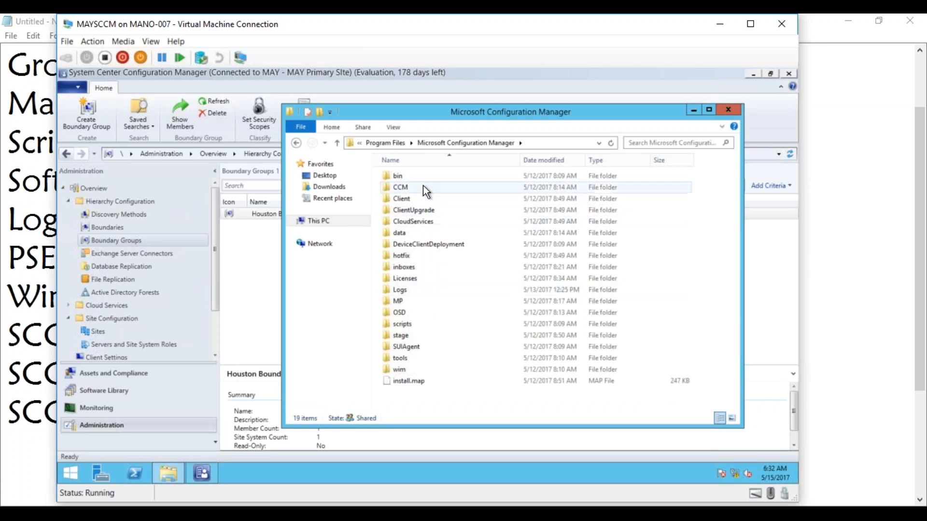
double_click(409, 198)
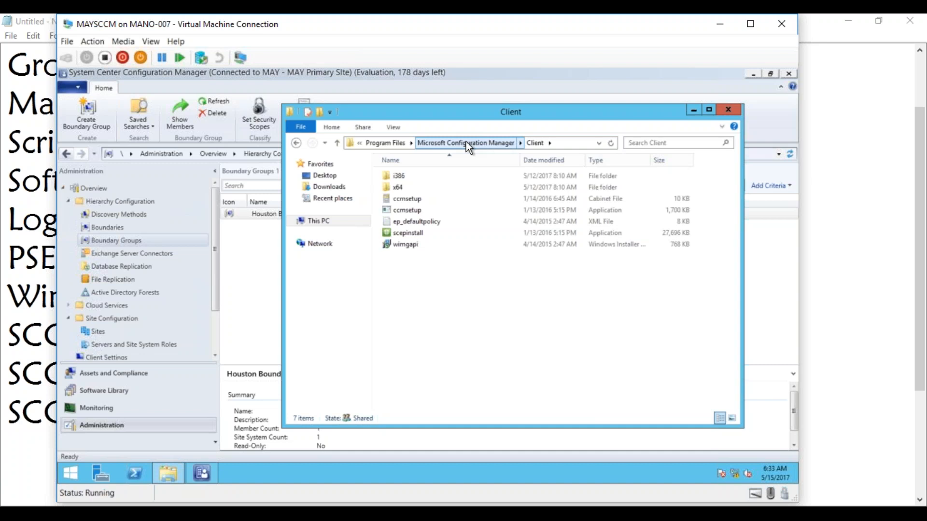
Step: Go back up to Microsoft Configuration Manager, minimize Explorer and move the VM window aside
left_click(454, 143)
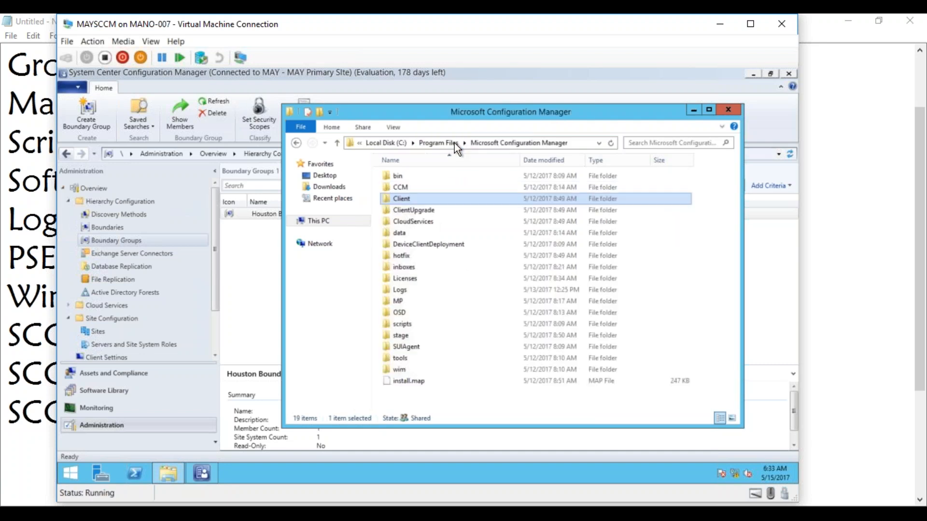
left_click(692, 111)
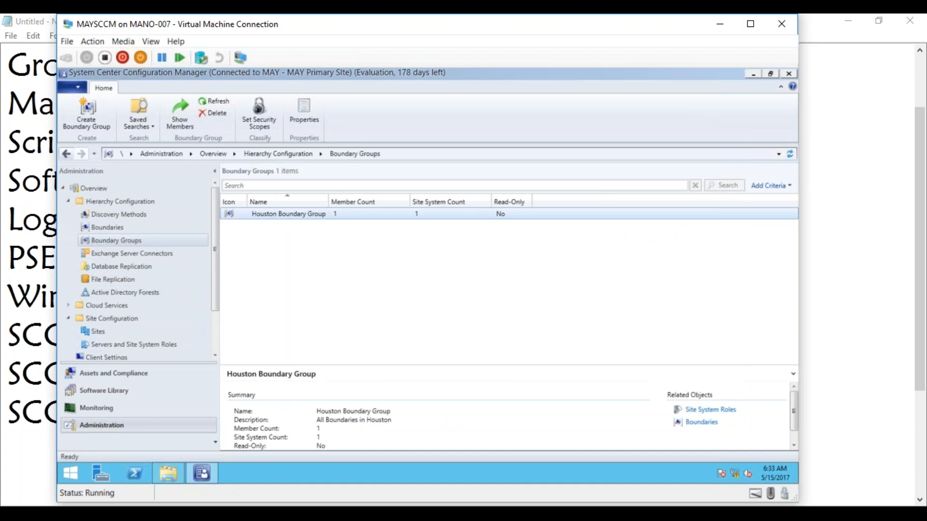
left_click_drag(286, 27, 301, 49)
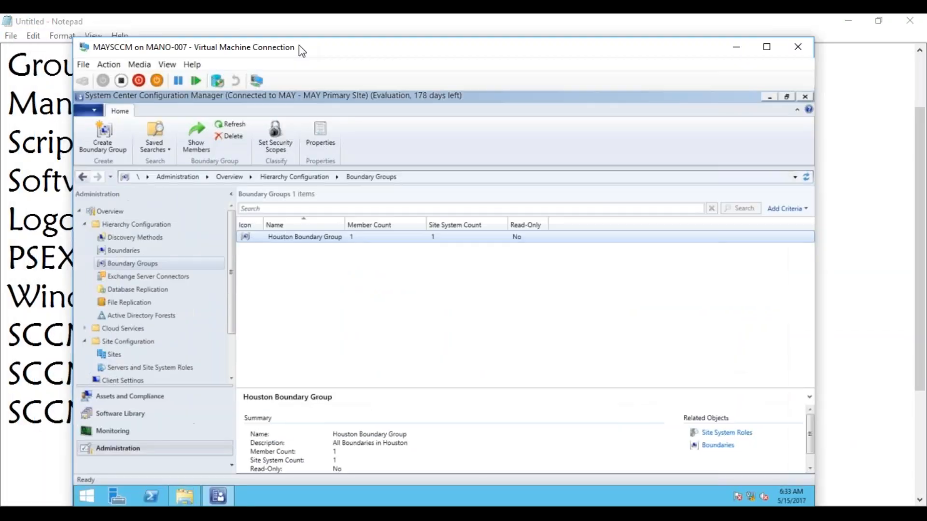
Step: In Assets and Compliance > Devices, start the Install Client wizard for MAYTEST01
left_click(158, 400)
left_click(114, 235)
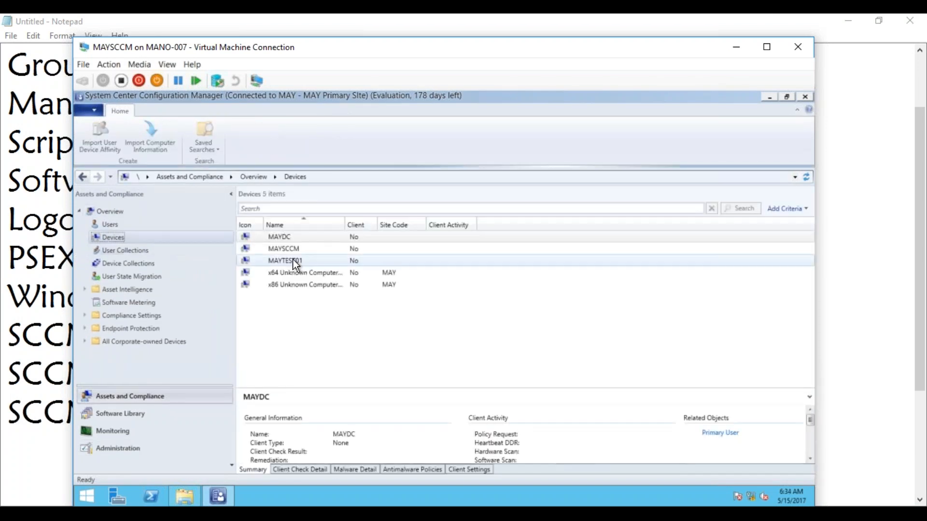
left_click(293, 239)
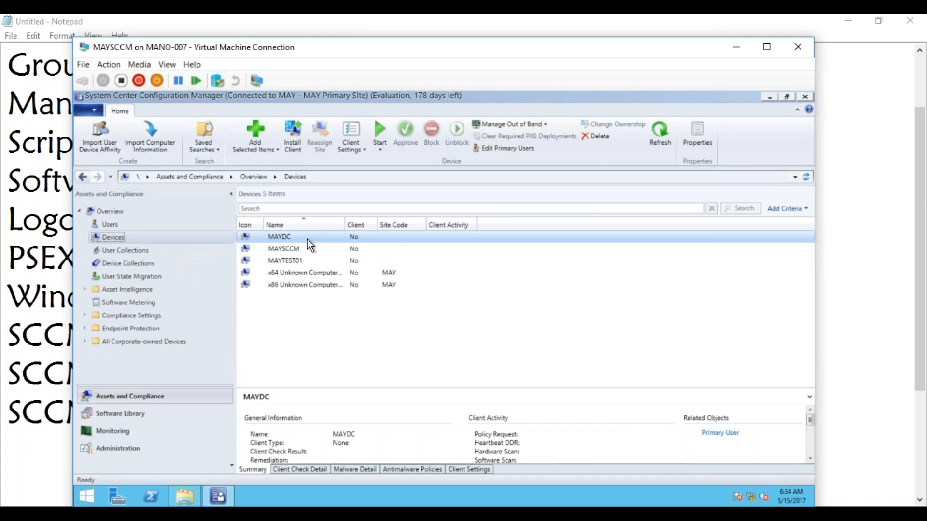
right_click(289, 261)
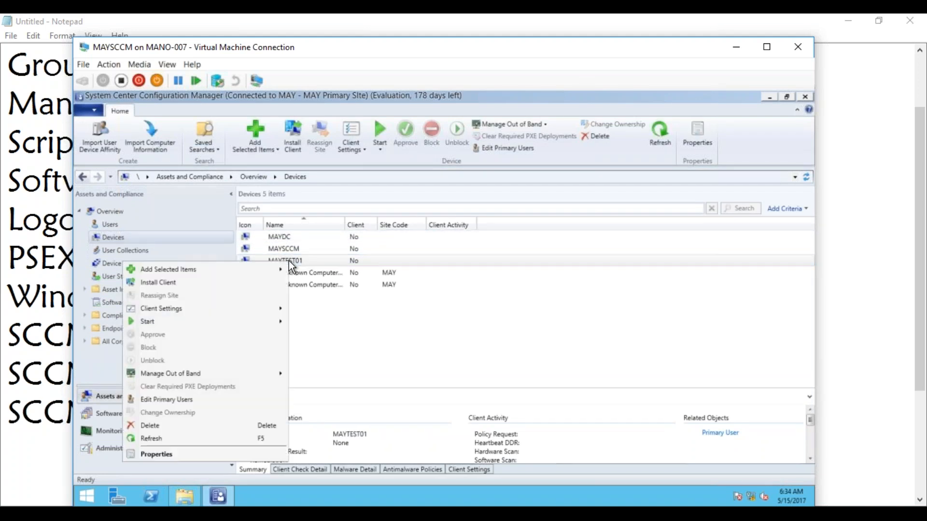
left_click(220, 282)
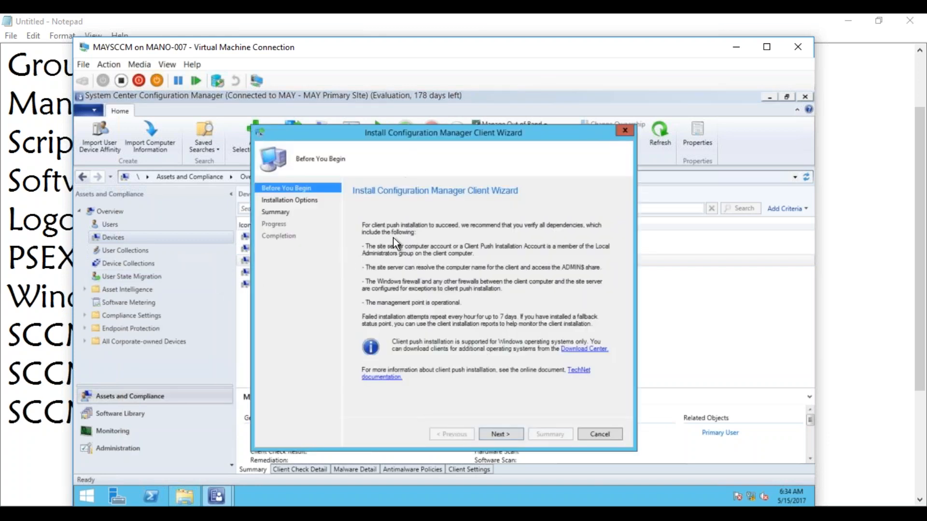
Step: Step through to the Summary, cancel the wizard without installing, and show Device Collections
left_click(510, 436)
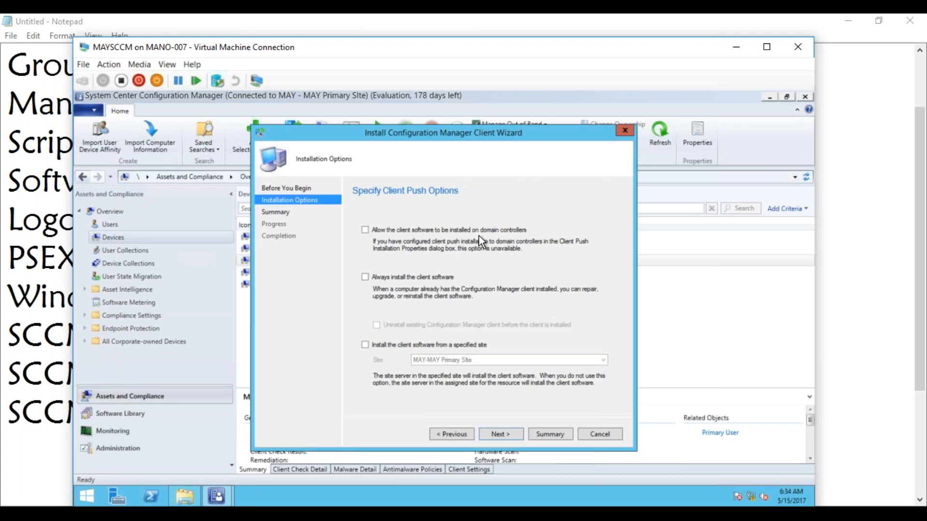
left_click(248, 259)
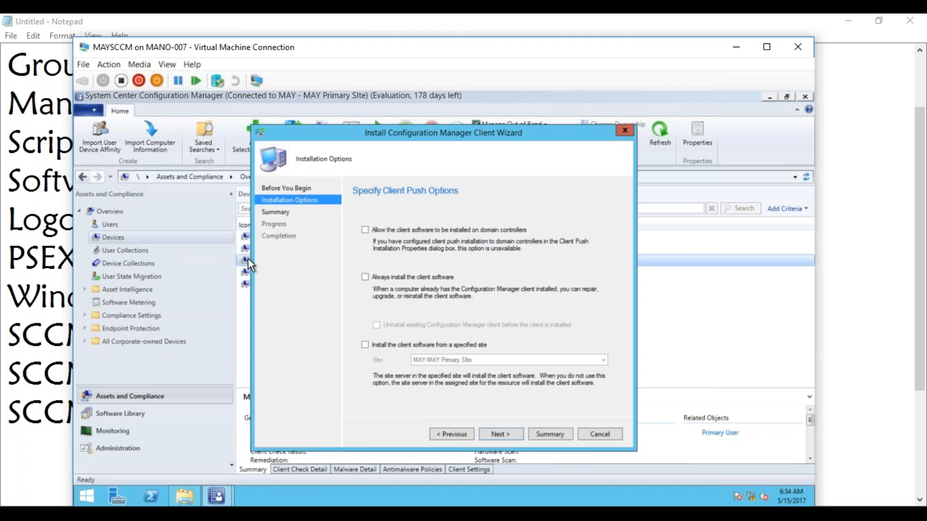
left_click(531, 435)
left_click(599, 437)
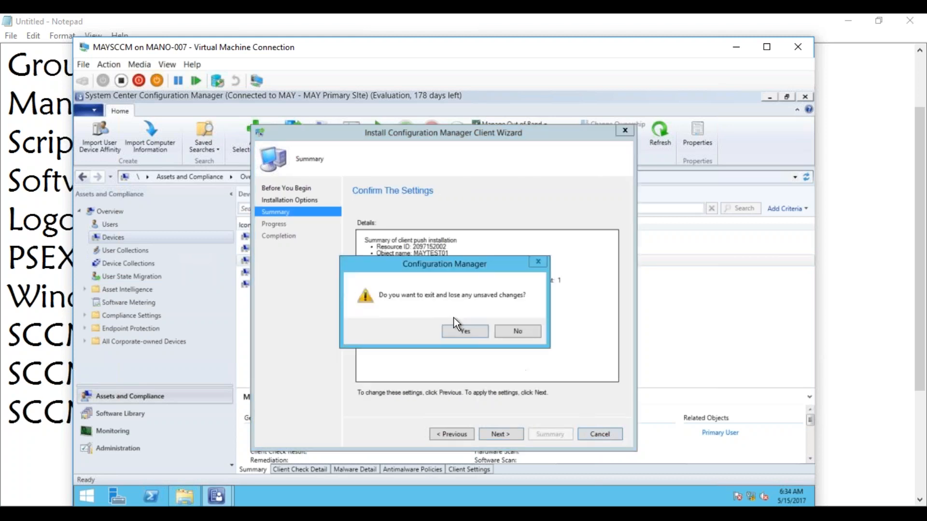
left_click(461, 330)
left_click(141, 265)
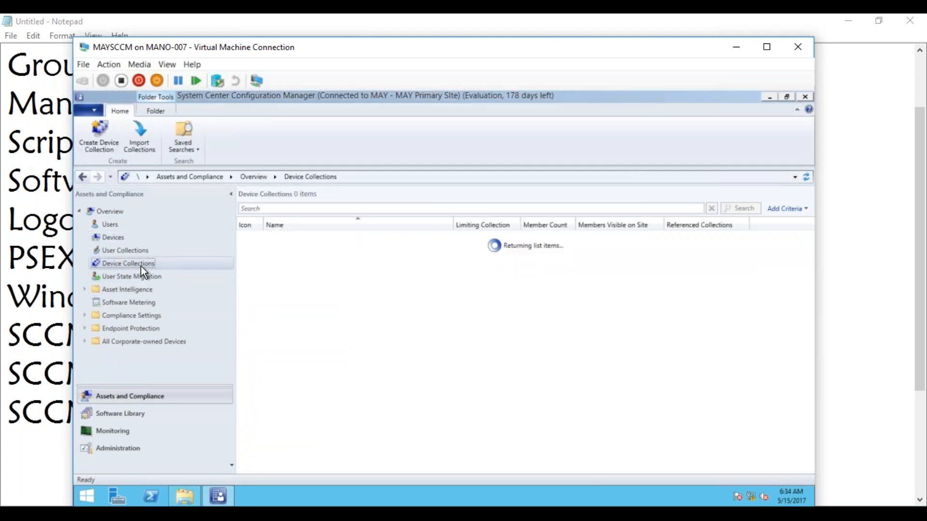
left_click(280, 263)
right_click(280, 263)
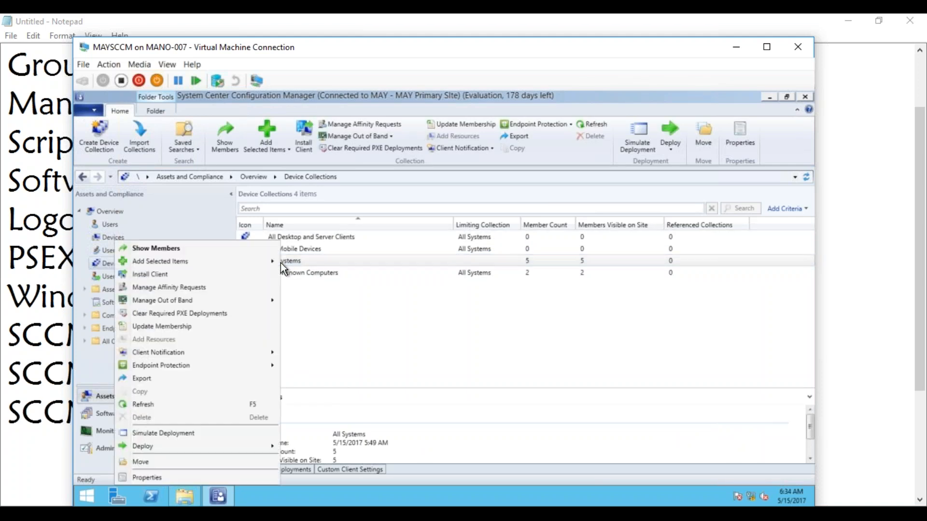
left_click(244, 277)
left_click(490, 434)
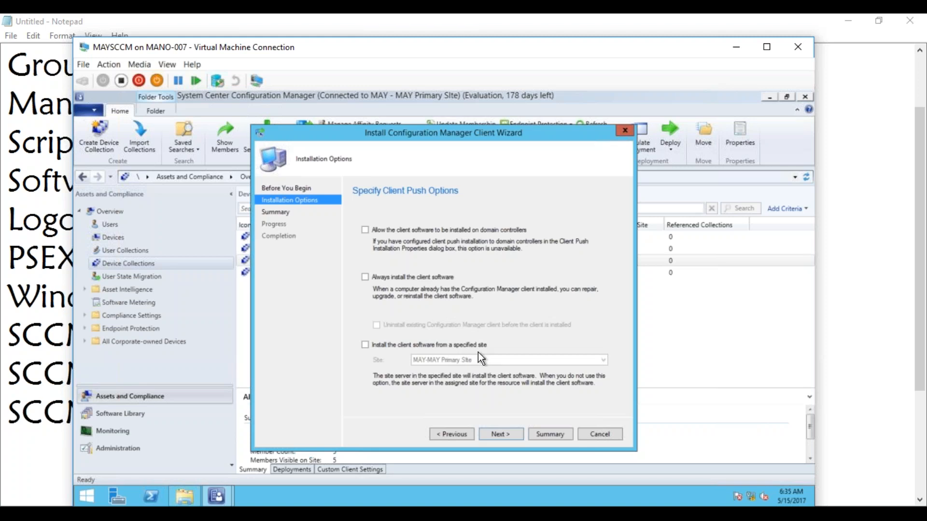
left_click(390, 344)
left_click(603, 361)
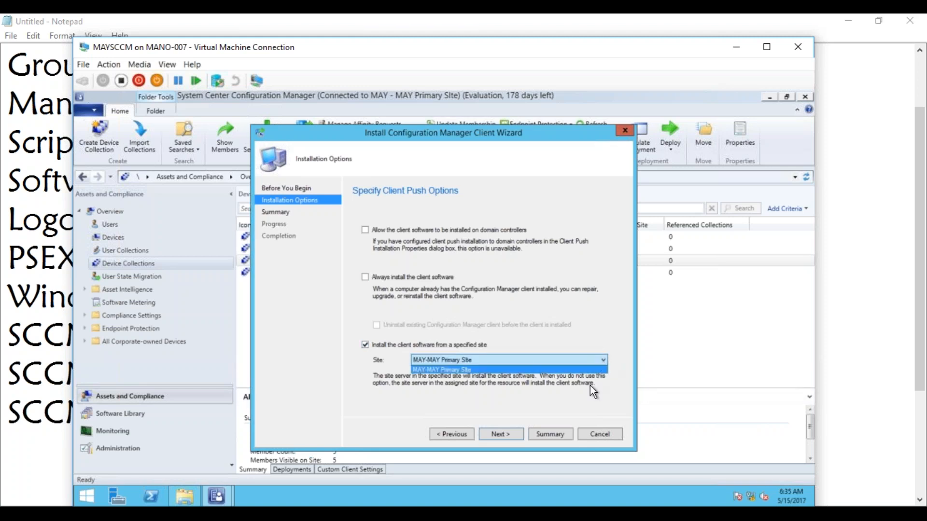
left_click(522, 385)
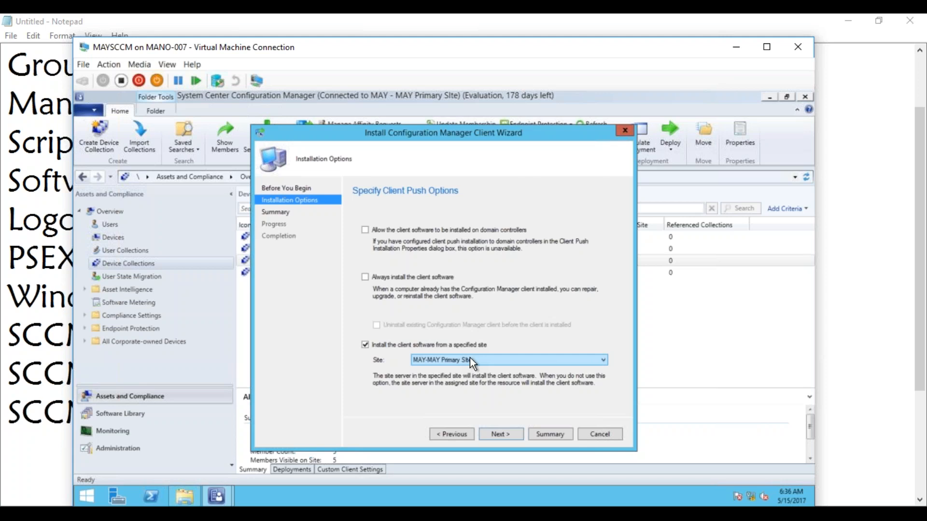
left_click(604, 432)
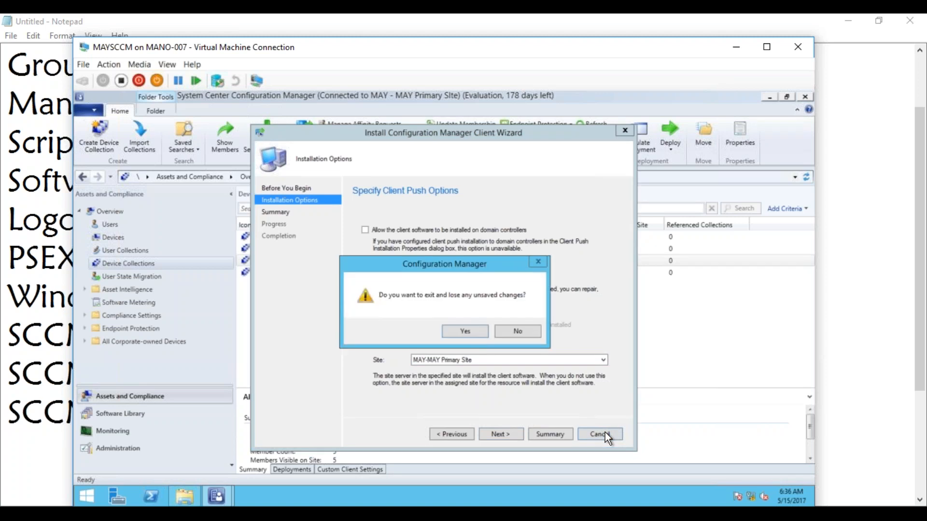
left_click(466, 333)
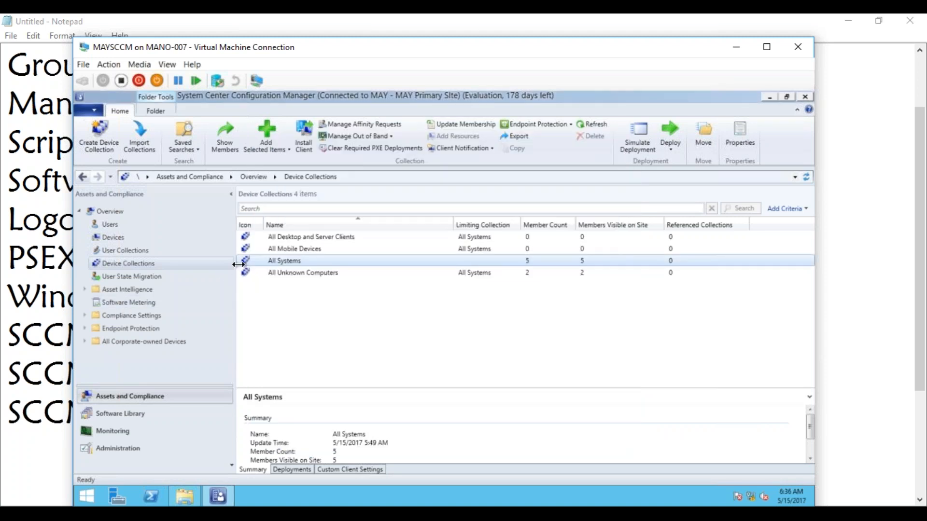
Step: From Administration > Sites, open Client Push Installation properties for the MAY Primary Site
left_click(124, 448)
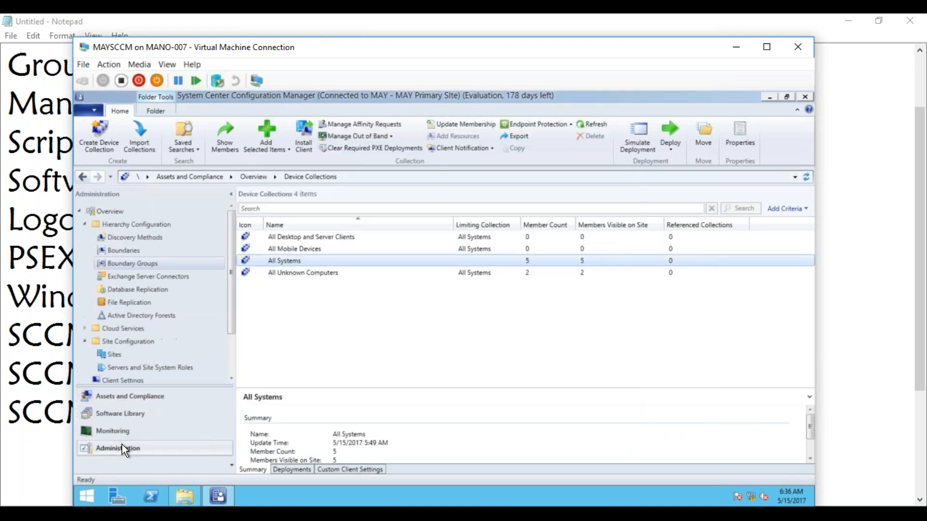
left_click(166, 356)
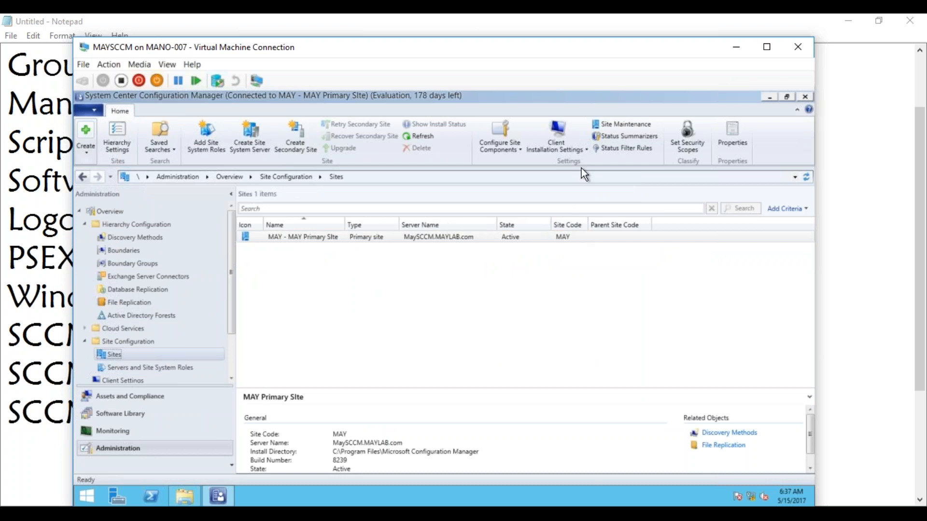
left_click(585, 149)
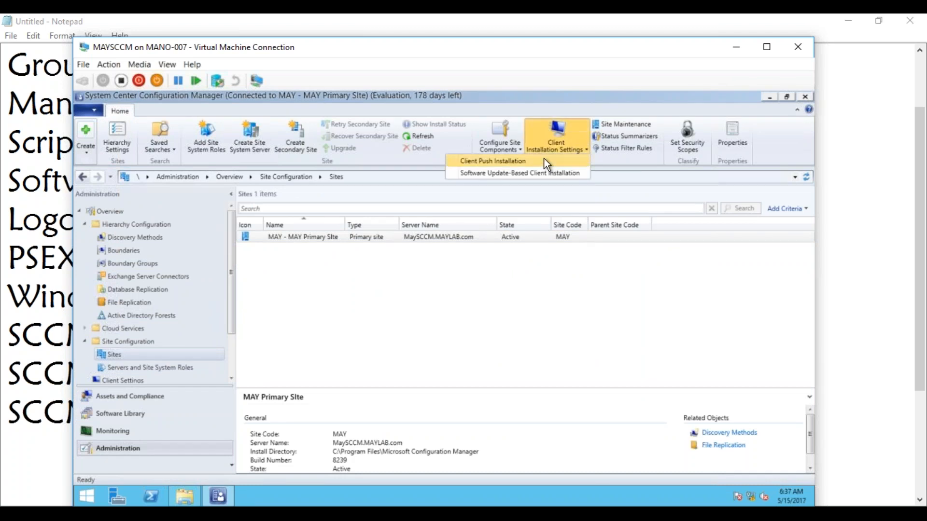
left_click(505, 163)
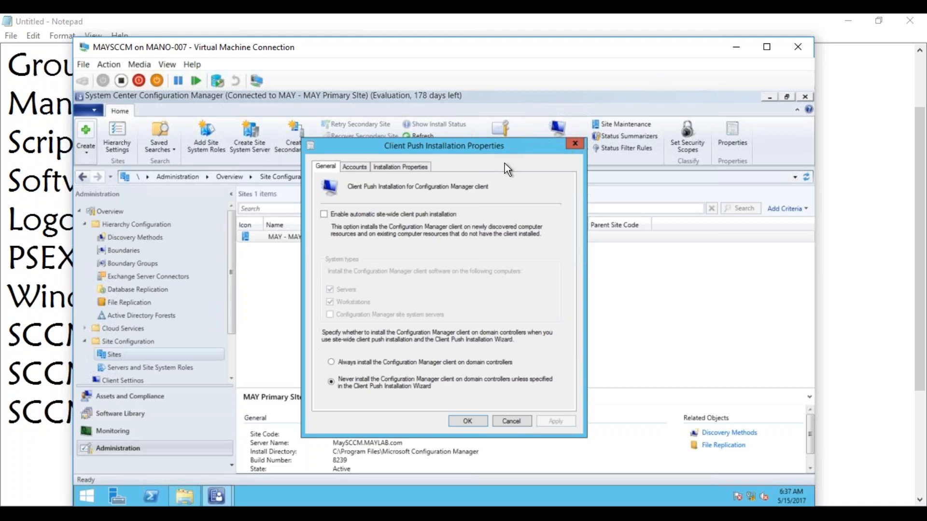
Step: Tick 'Enable automatic site-wide client push installation' and view the empty Accounts list
left_click(372, 216)
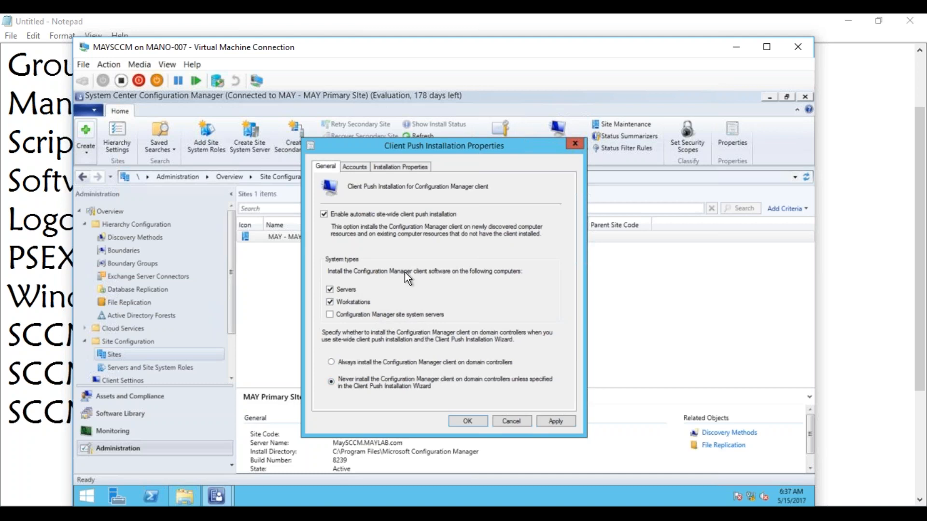
left_click(356, 167)
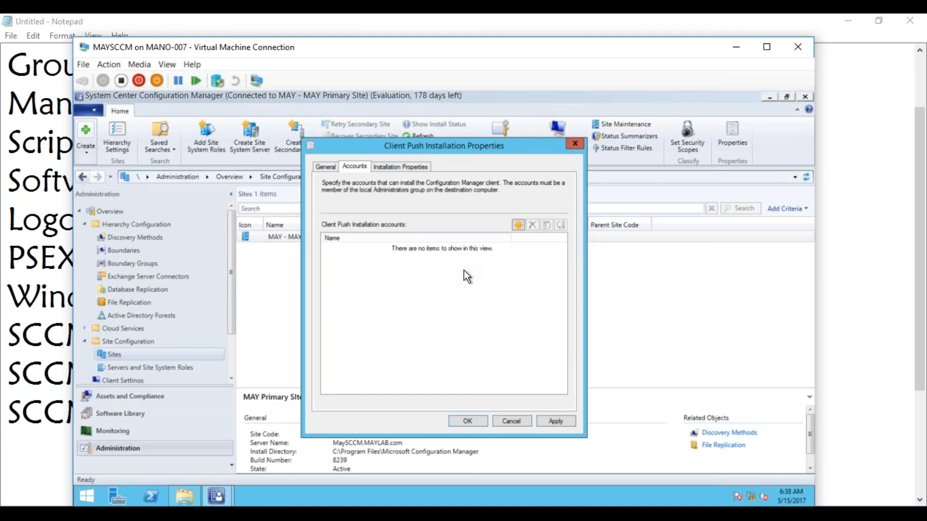
Step: Create a new push account for the MAYLAB domain administrator and enter its password
left_click(516, 226)
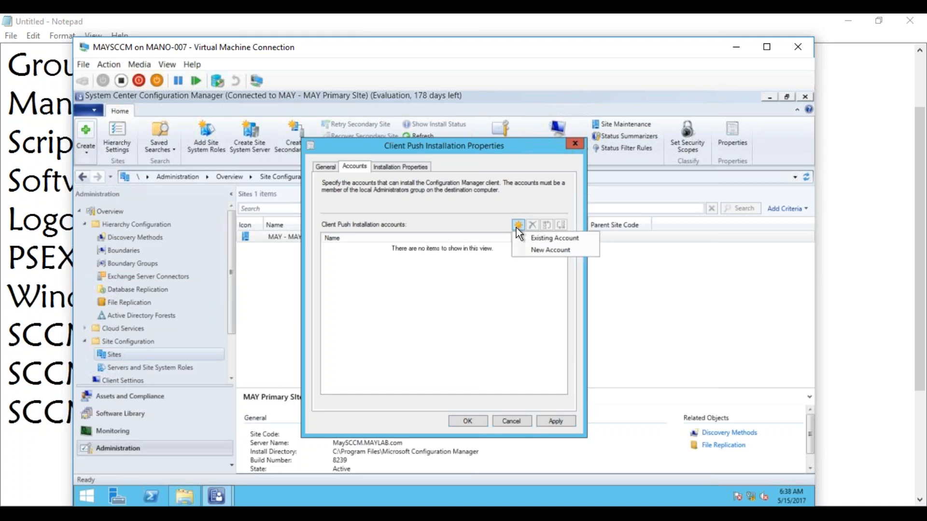
left_click(528, 249)
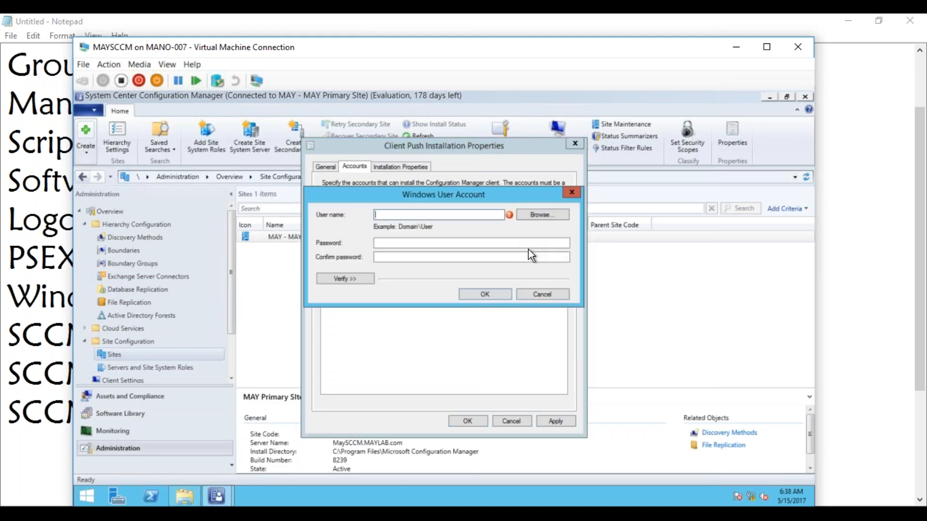
type("SCCM")
key("BackSpace")
key("BackSpace")
key("BackSpace")
key("BackSpace")
type("MAYLAB\\Administ")
type("or")
key("Tab")
key("Tab")
type("•••••••••")
key("Tab")
type("•••••••••")
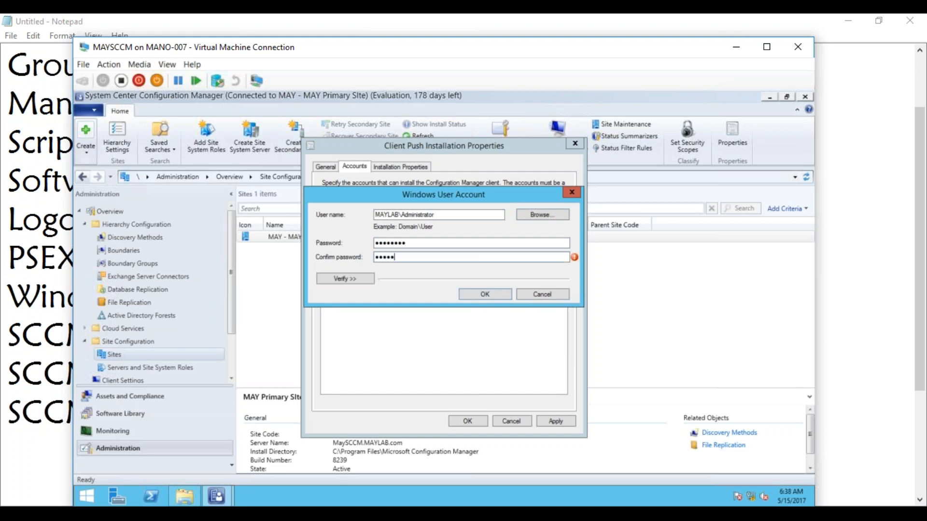
Step: Verify the account against \\MAYDC\c$ with Test connection, then save it
left_click(351, 281)
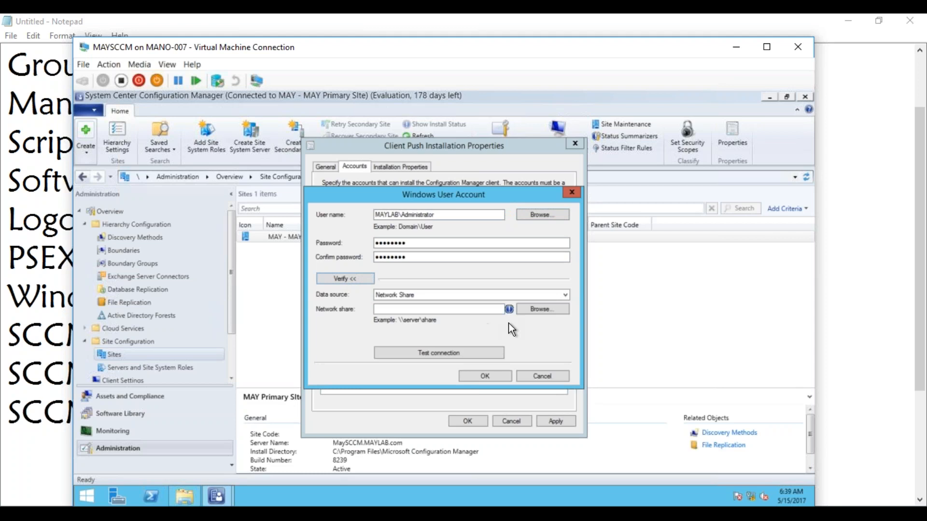
left_click(478, 308)
type("\\\\")
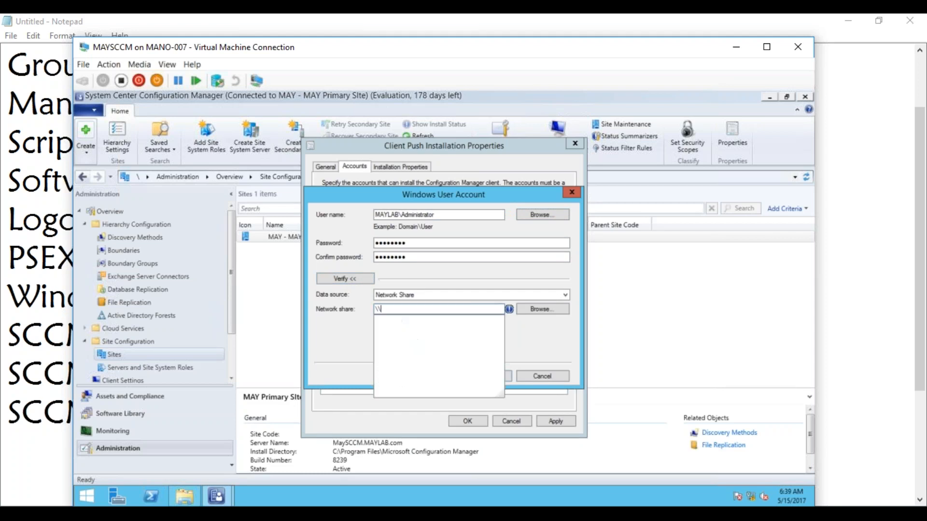
type("DC")
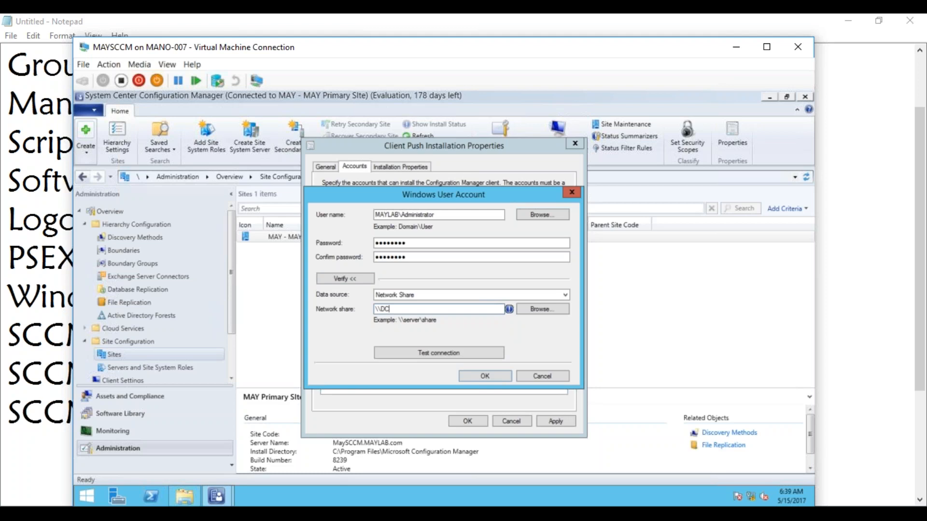
type("\\c$")
type("MAY")
left_click(431, 351)
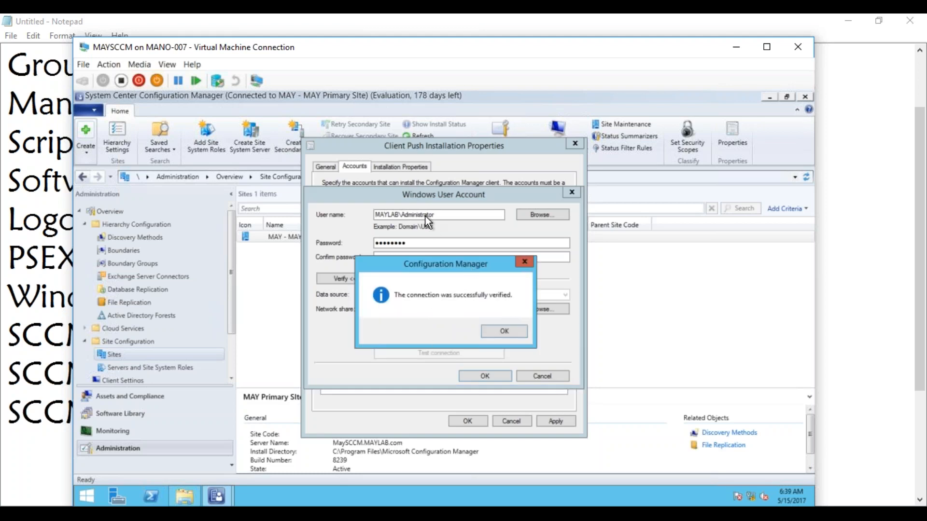
left_click_drag(439, 271, 552, 265)
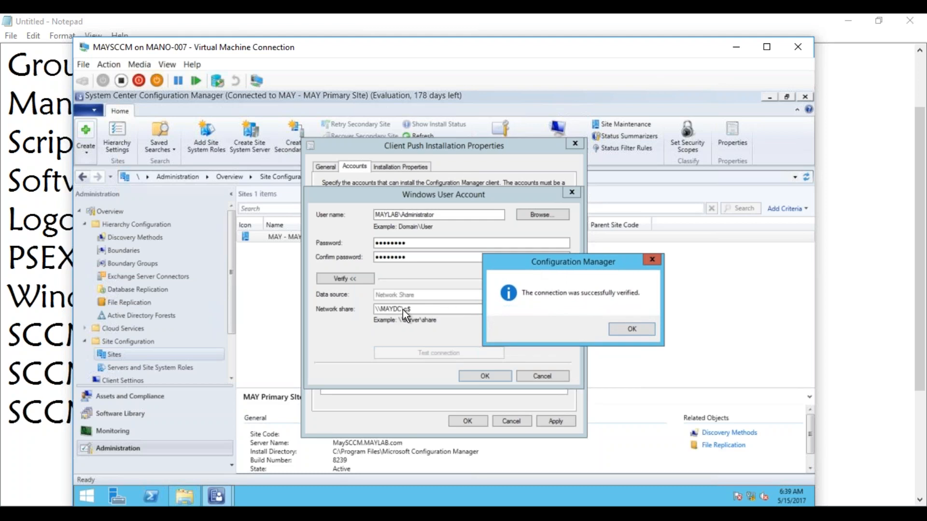
left_click(629, 329)
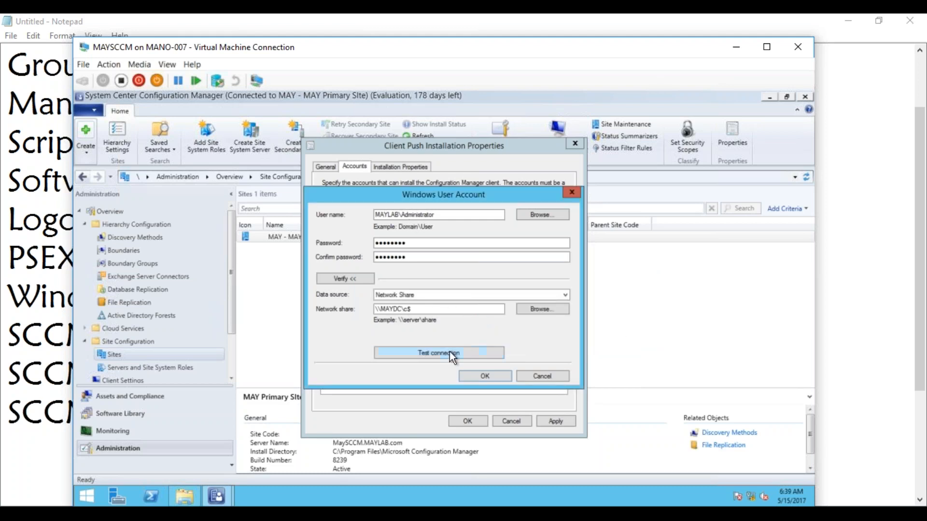
left_click(484, 377)
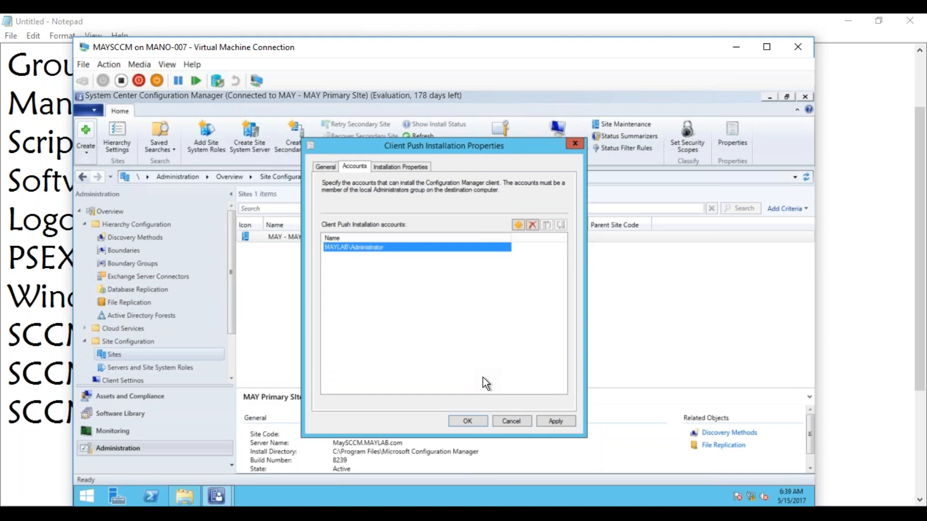
Step: Review the General, Accounts and SMSSITECODE=MAY Installation Properties tabs, then return to Notepad
left_click(330, 166)
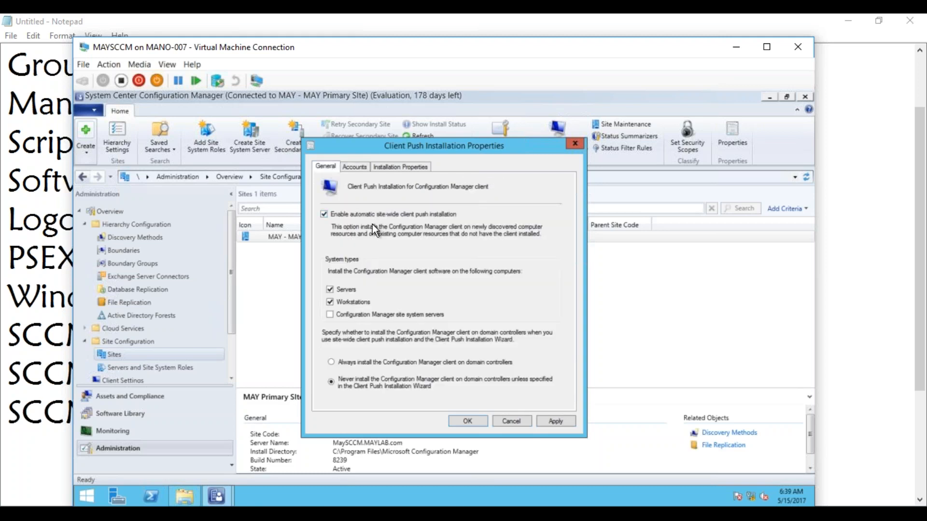
left_click(358, 167)
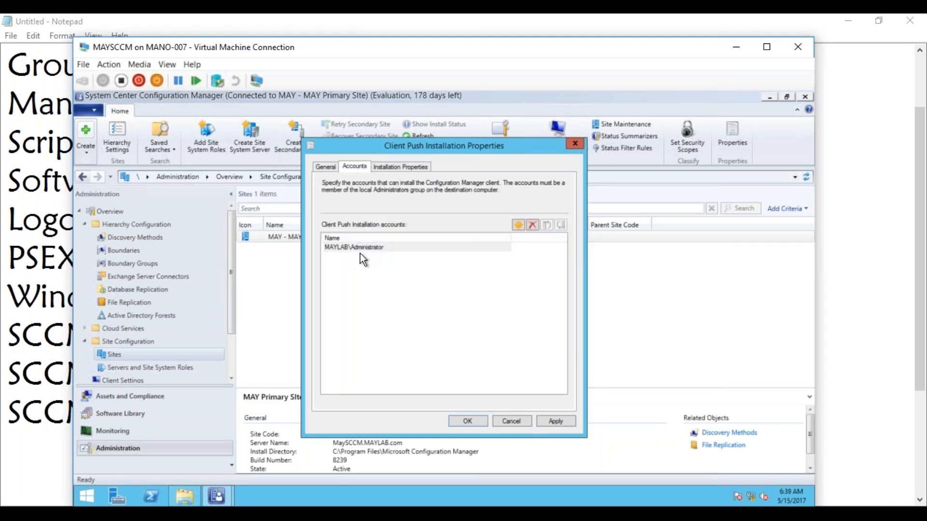
left_click(406, 168)
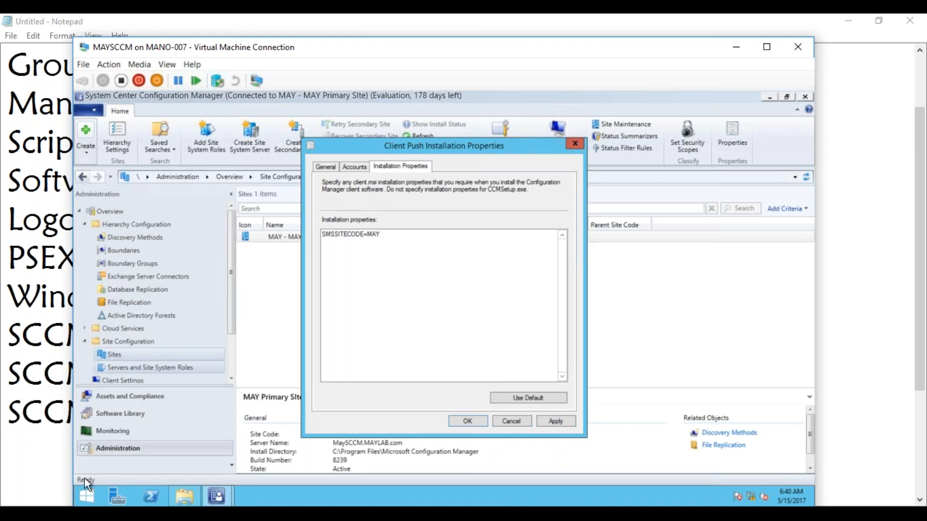
left_click(87, 516)
left_click(91, 426)
Step: Add CCMSETUP.exe and Client.MSI on separate lines below the SCCM install methods
left_click(412, 412)
key("Return")
key("Return")
key("Return")
key("Return")
key("Return")
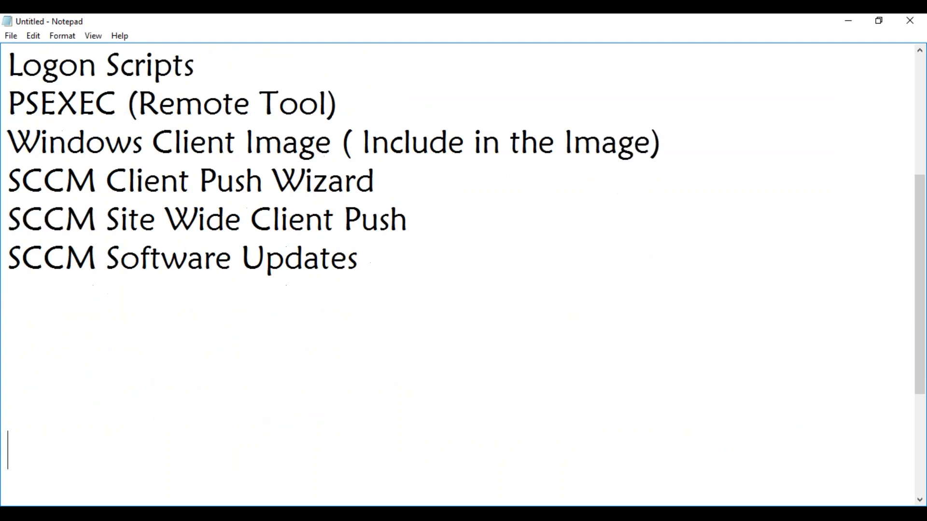
type("CCMSE")
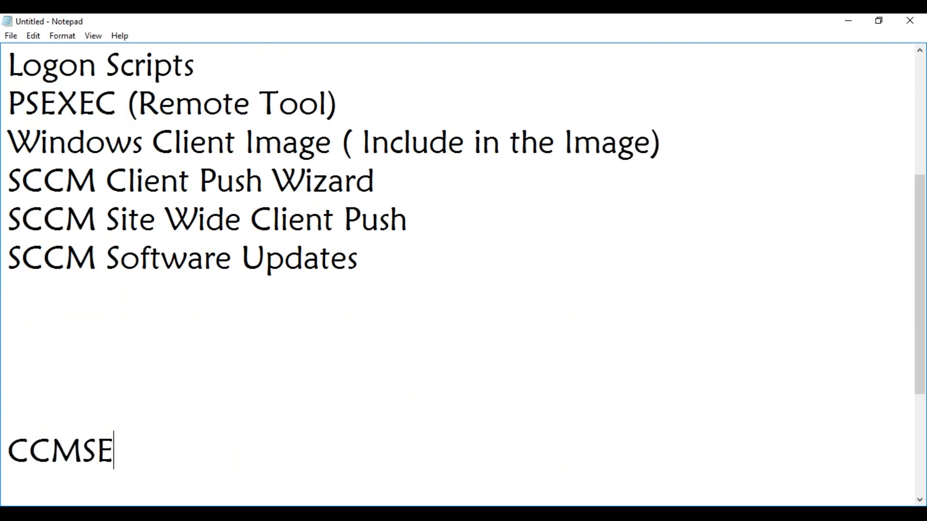
type("TUP.exe")
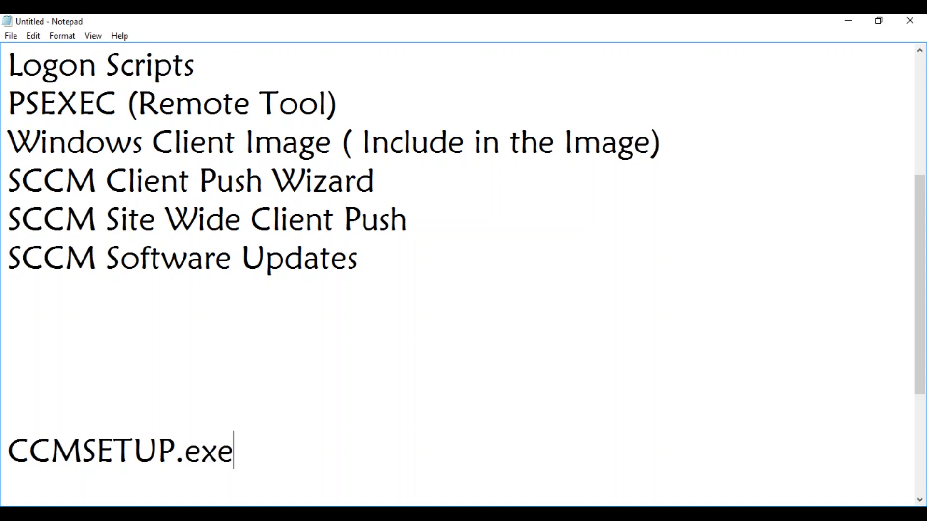
key("Return")
type("Client.MSI")
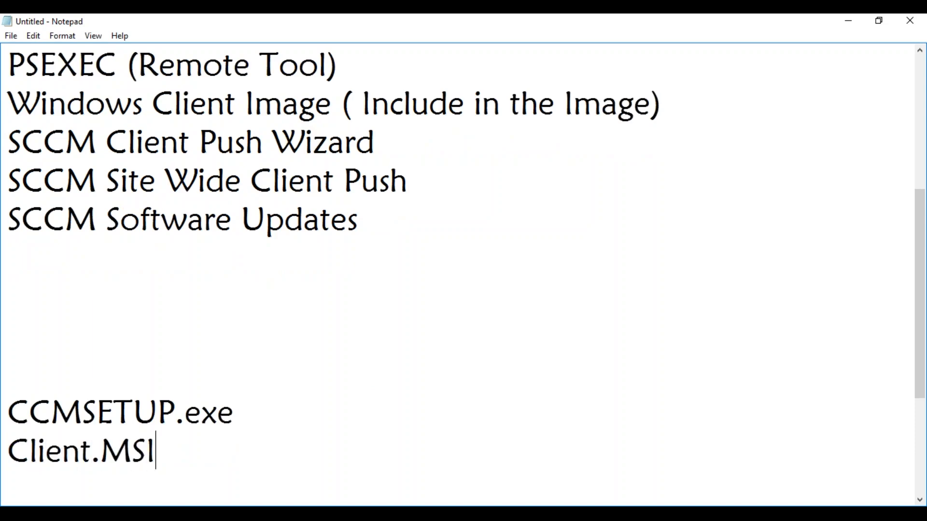
left_click(240, 416)
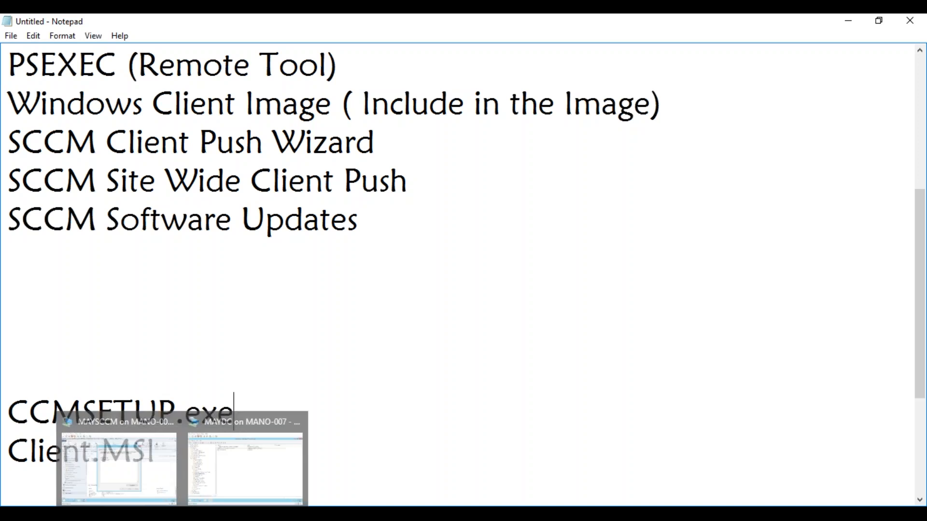
Step: Back in the push properties, inspect the SMSSITECODE=MAY installation property, then bring up the properties PDF
left_click(118, 454)
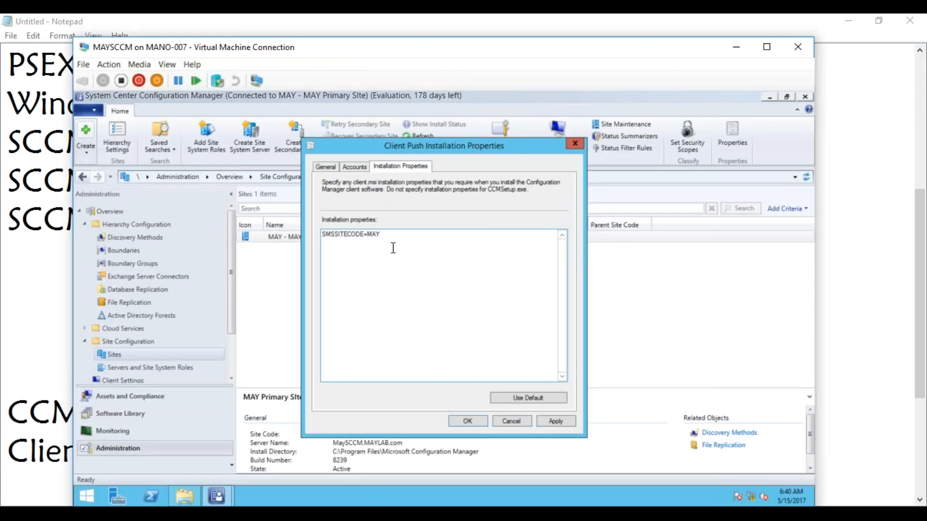
left_click(355, 290)
key("Home")
type("/")
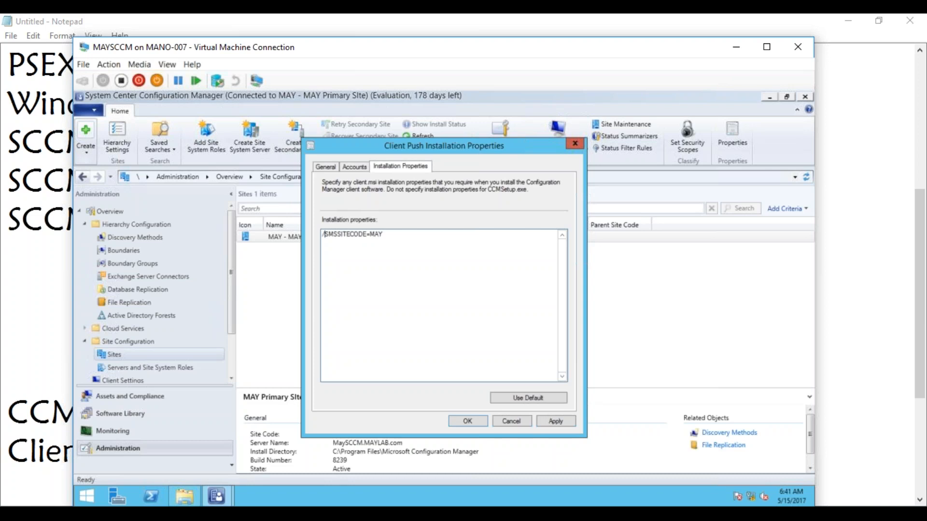
key("BackSpace")
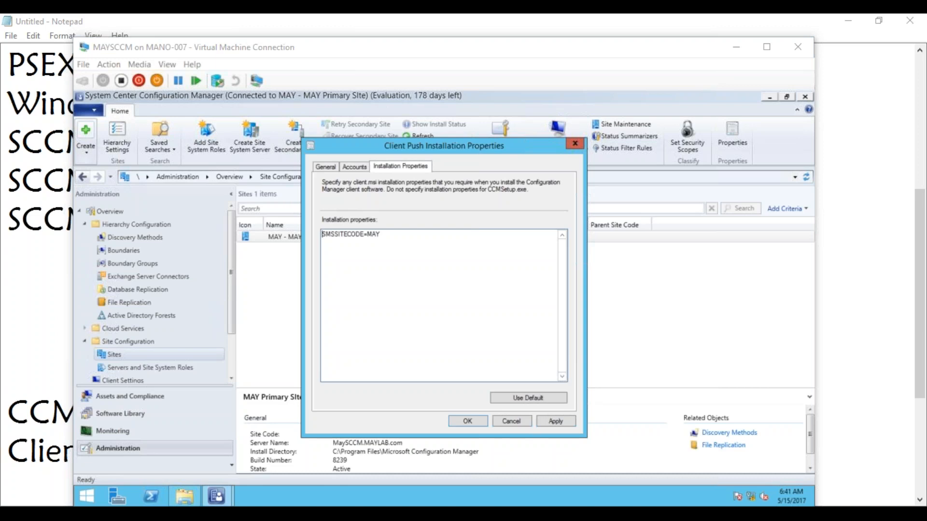
left_click_drag(0, 150, 362, 13)
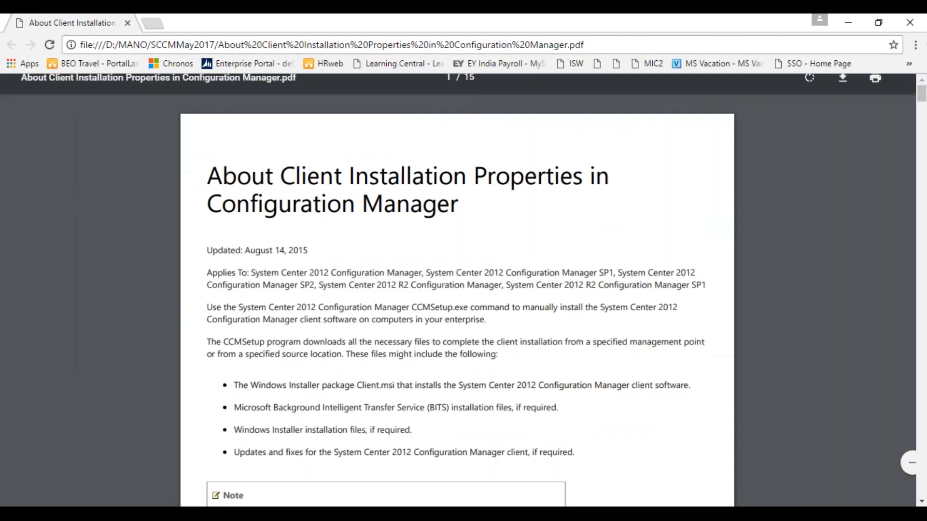
Step: Maximize the Chrome PDF and read the CCMSetup.exe command-line properties down to /mp
left_click_drag(921, 95, 922, 144)
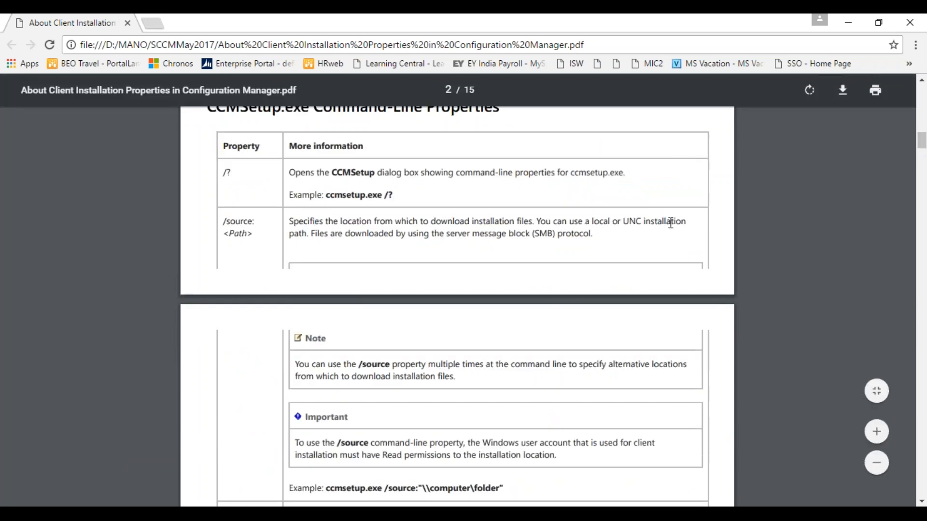
left_click(921, 502)
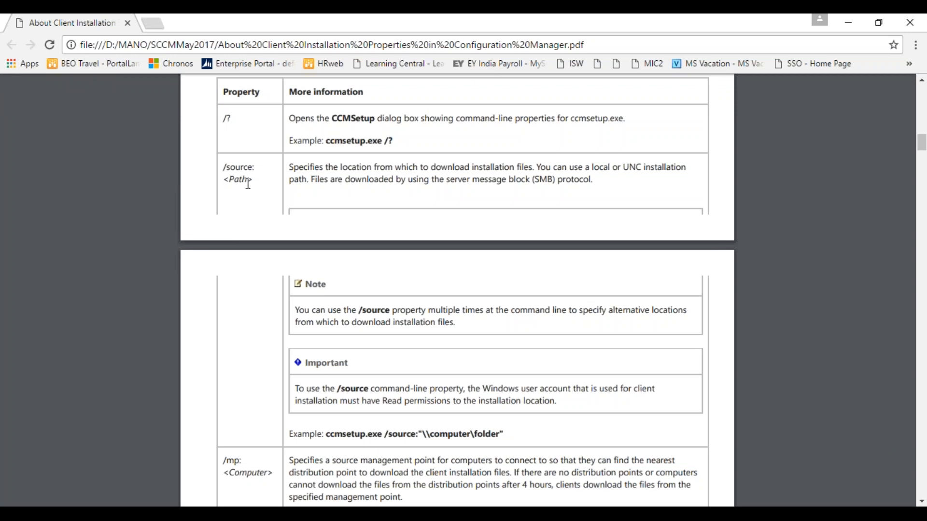
mouse_move(916, 488)
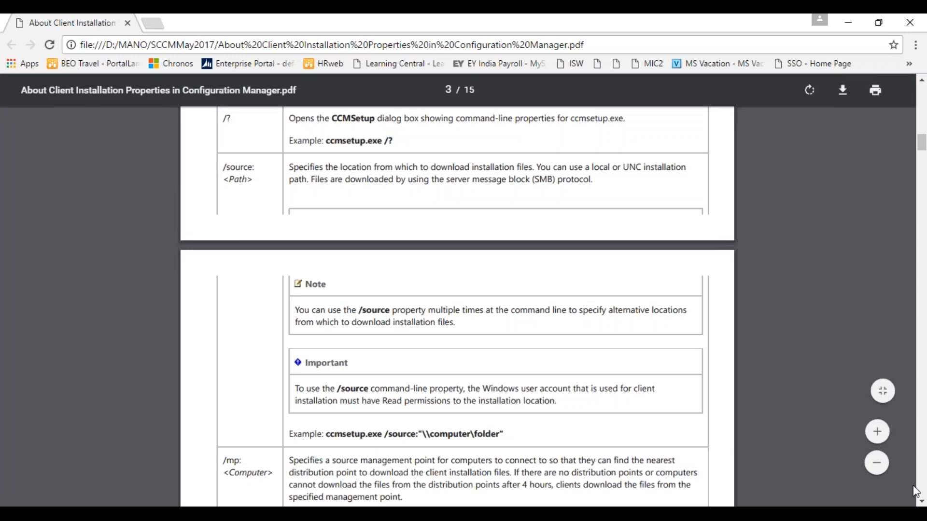
scroll(921, 502, "down", 6)
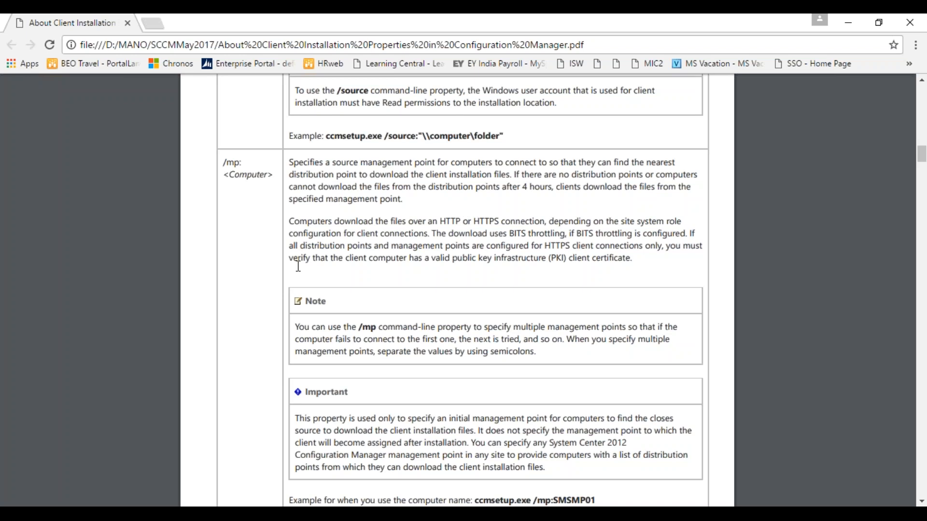
left_click(921, 502)
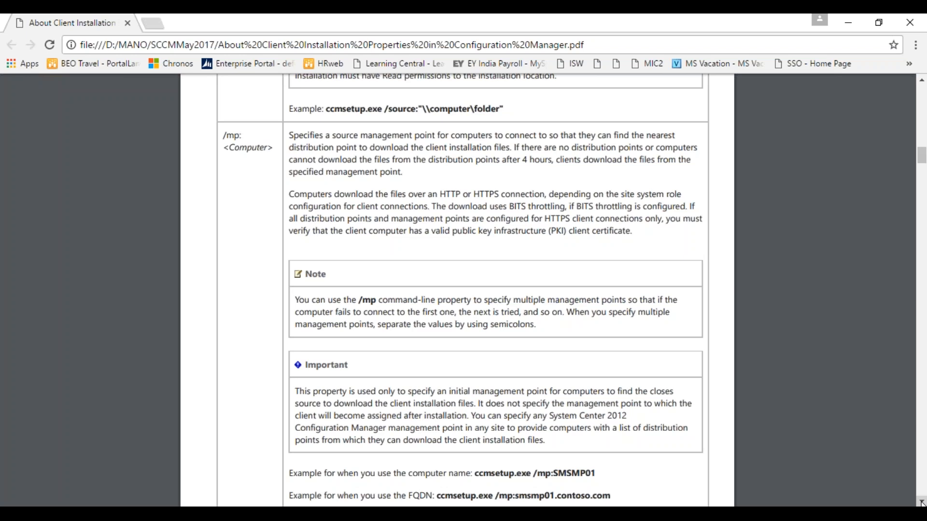
scroll(921, 502, "down", 3)
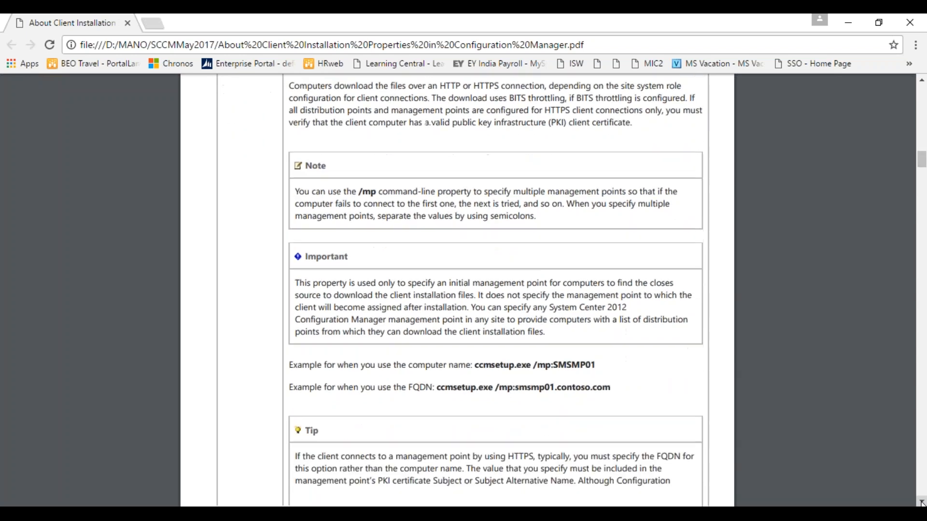
Step: Scroll to page 4 and highlight the /noservice and /logon property names
scroll(921, 502, "down", 7)
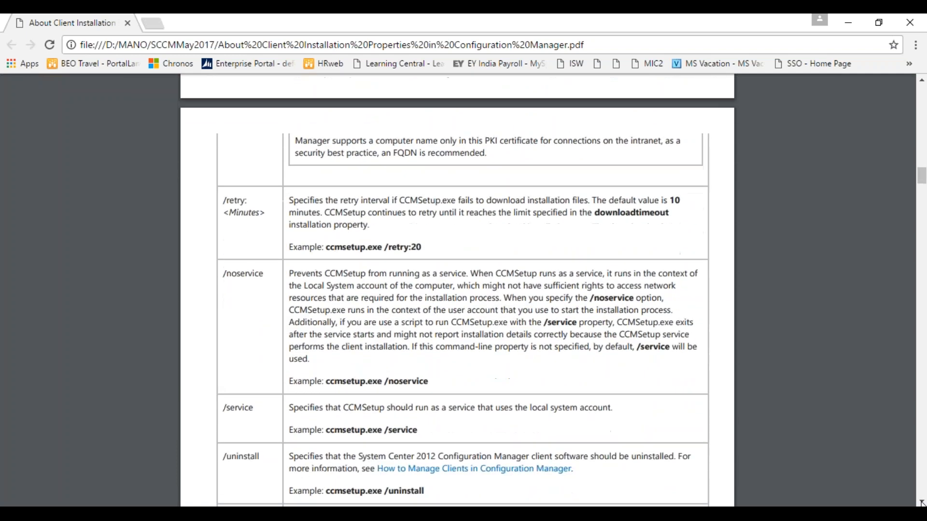
scroll(921, 502, "down", 2)
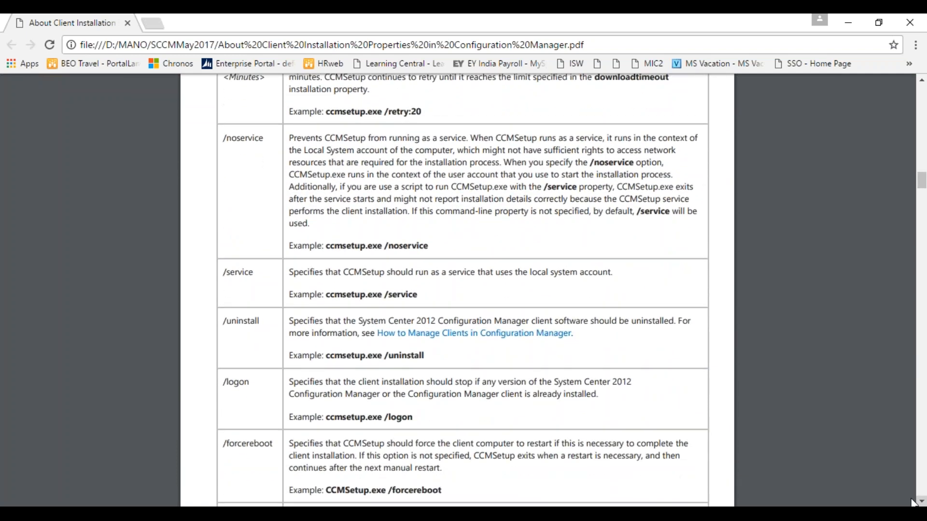
left_click_drag(226, 138, 264, 146)
left_click(264, 146)
left_click_drag(223, 138, 268, 140)
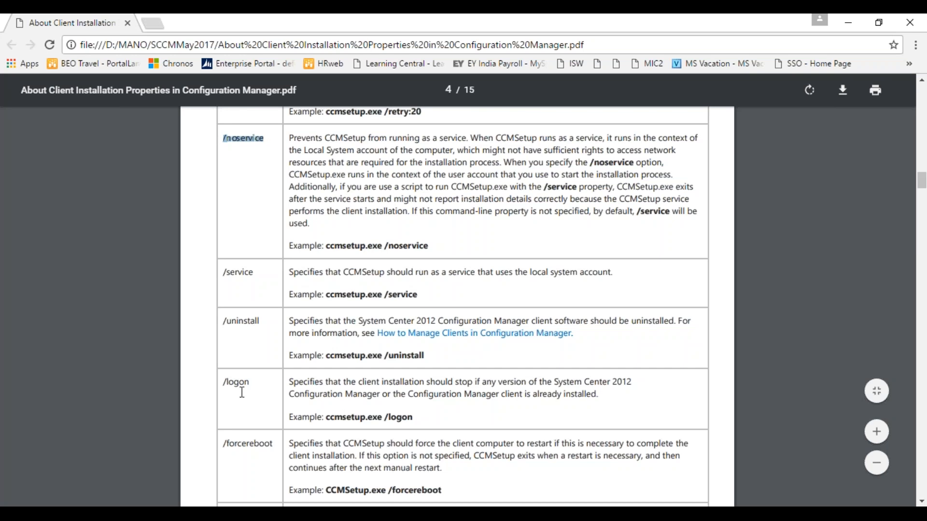
left_click_drag(252, 382, 223, 384)
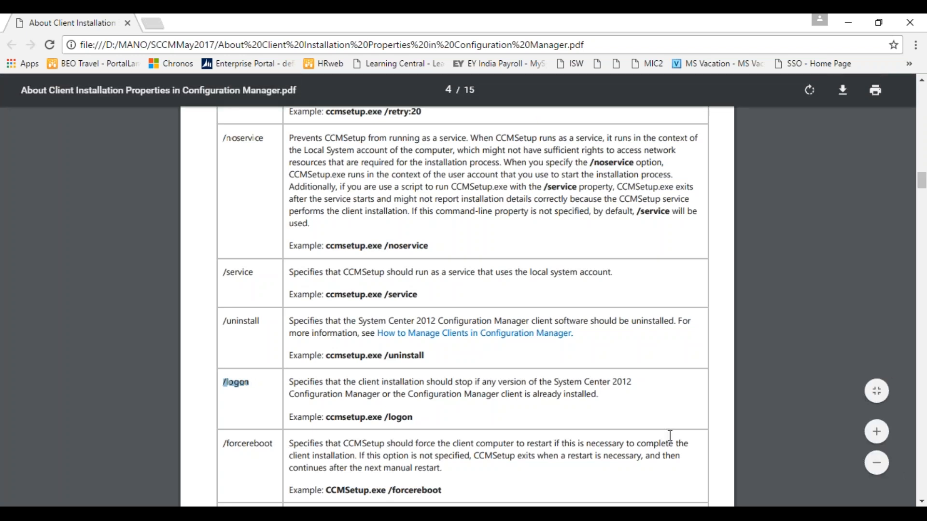
Step: Scroll the client installation properties PDF down through its middle pages
left_click(921, 502)
scroll(921, 502, "down", 8)
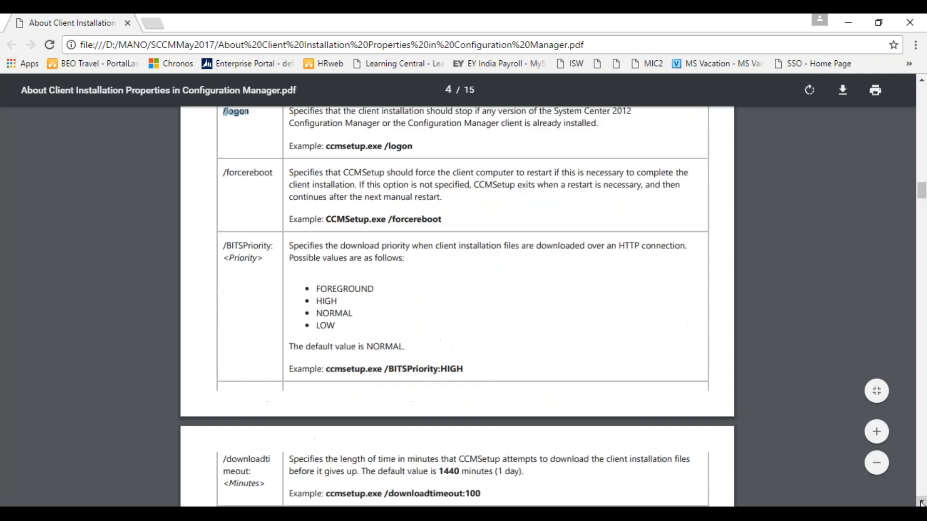
scroll(922, 502, "down", 7)
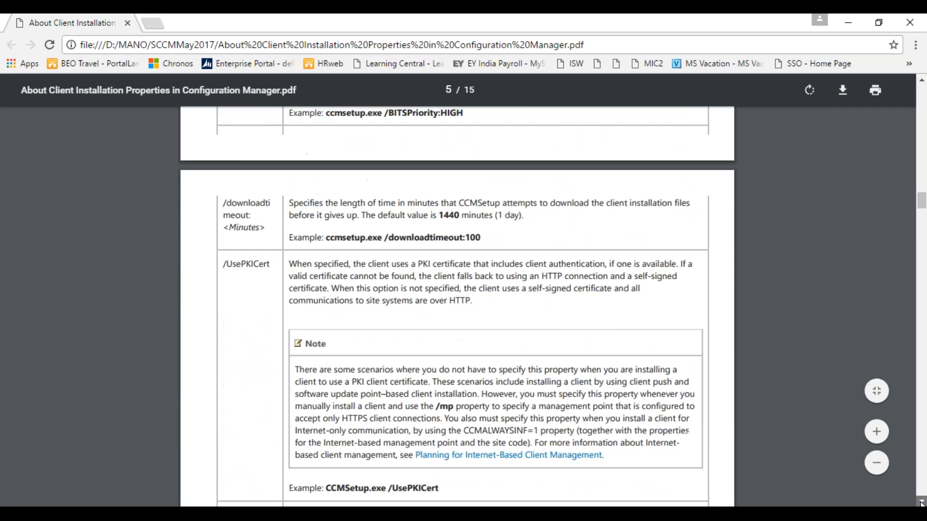
scroll(922, 502, "down", 7)
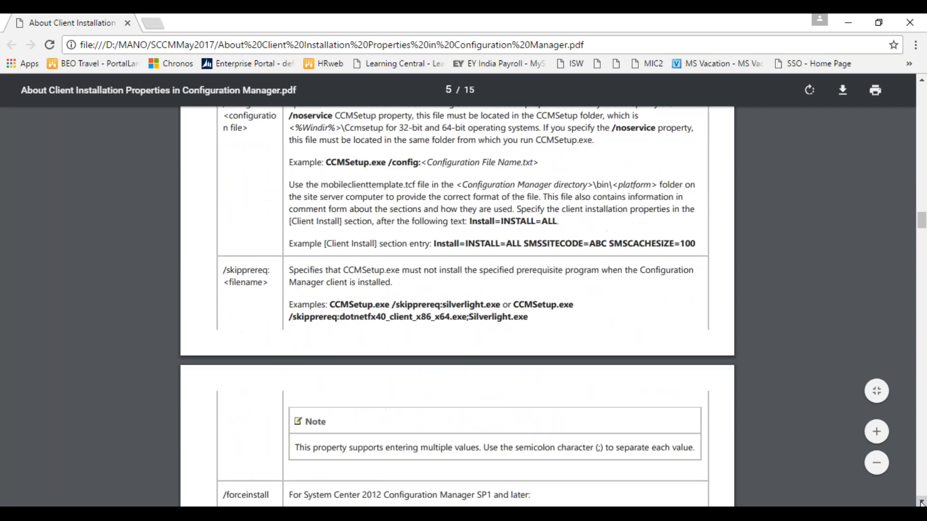
scroll(921, 502, "down", 5)
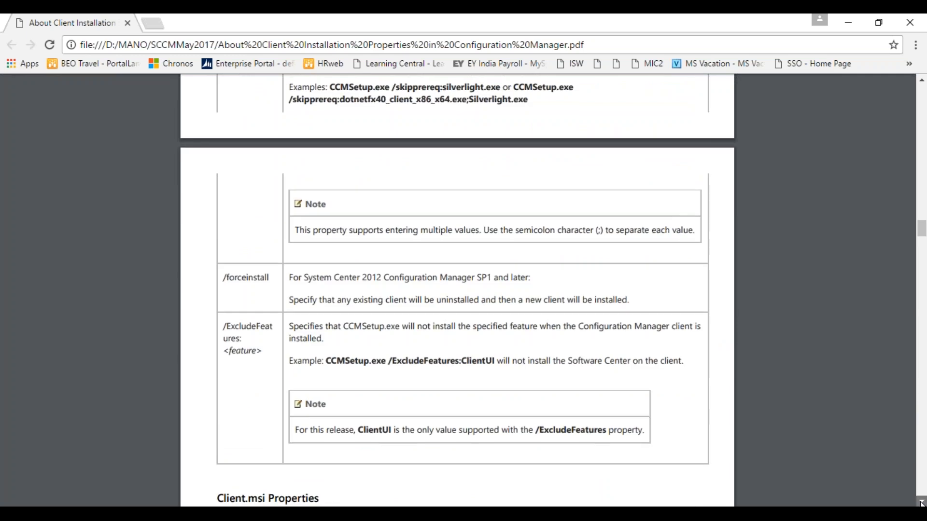
scroll(921, 502, "down", 6)
left_click(922, 502)
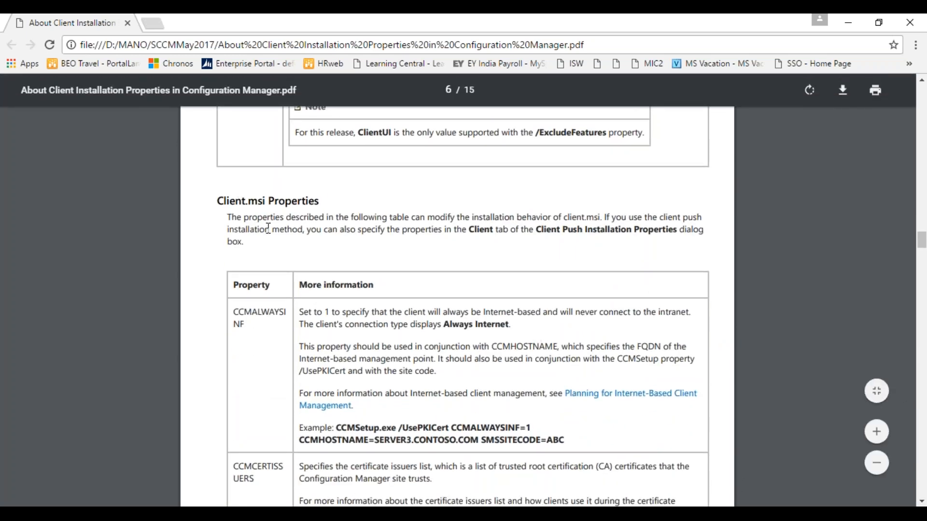
scroll(921, 502, "down", 6)
scroll(922, 502, "down", 3)
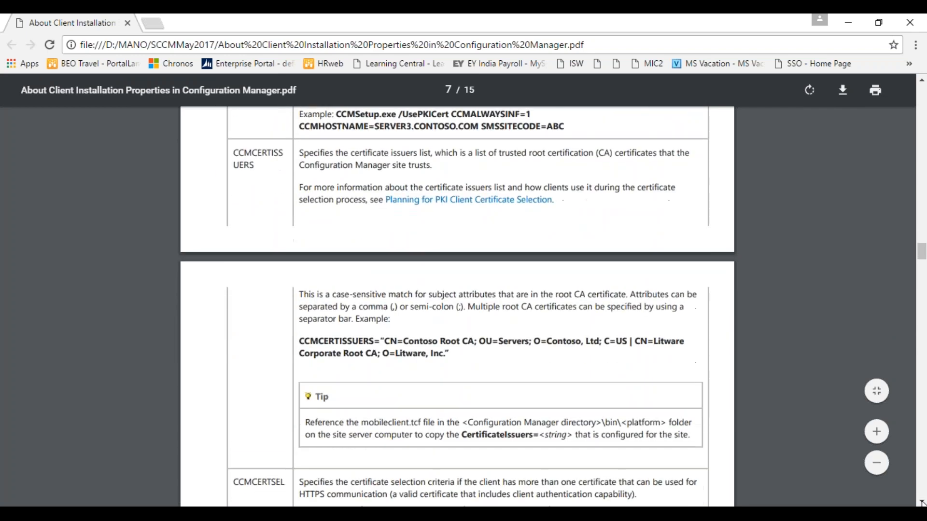
Step: Advance the PDF to page 12, showing the SMSSIGNCERT, SMSMP and SMSSITECODE properties
left_click(922, 502)
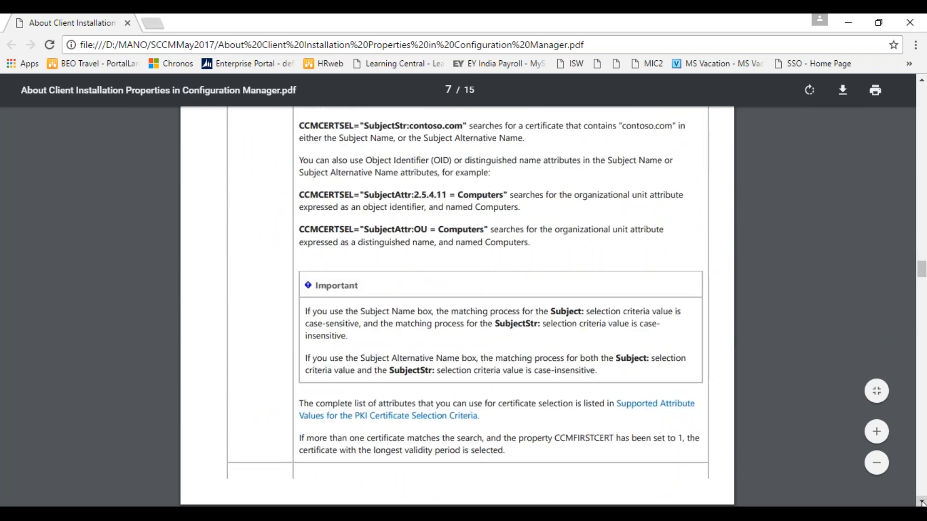
left_click(922, 503)
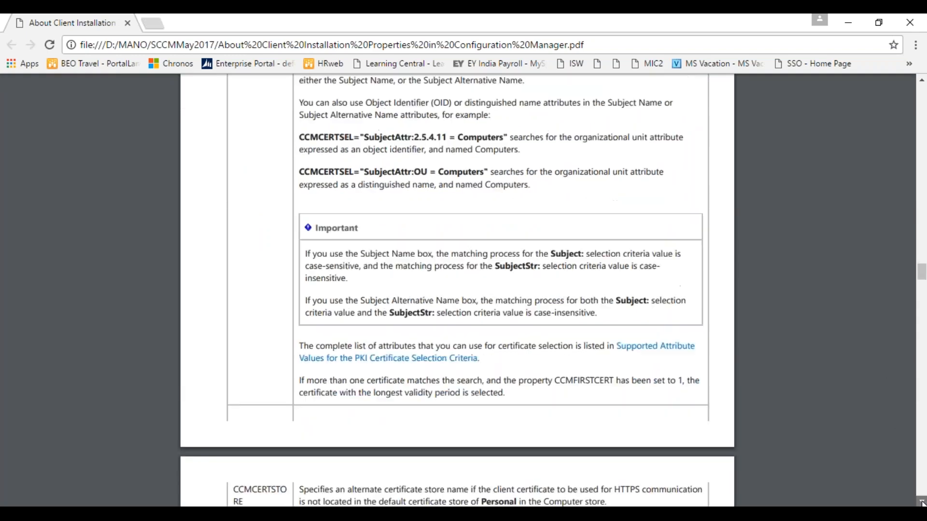
left_click(922, 503)
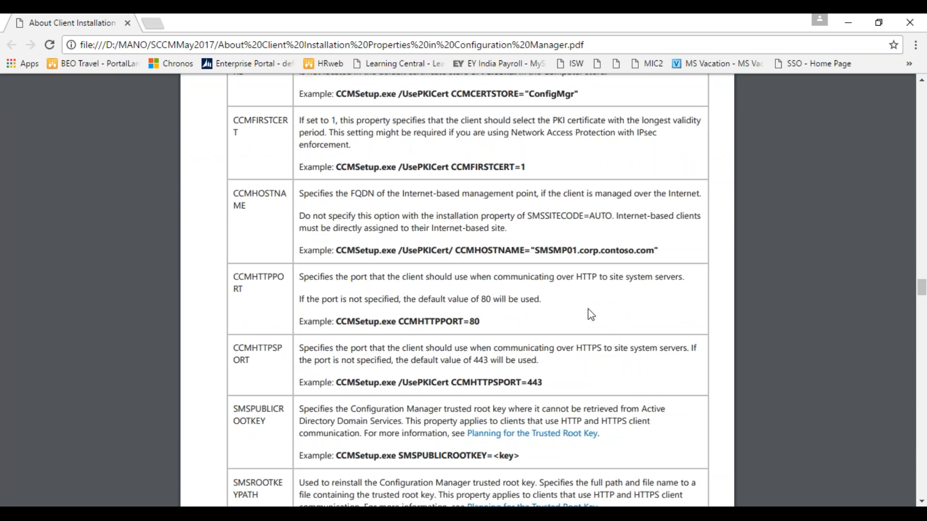
left_click(921, 503)
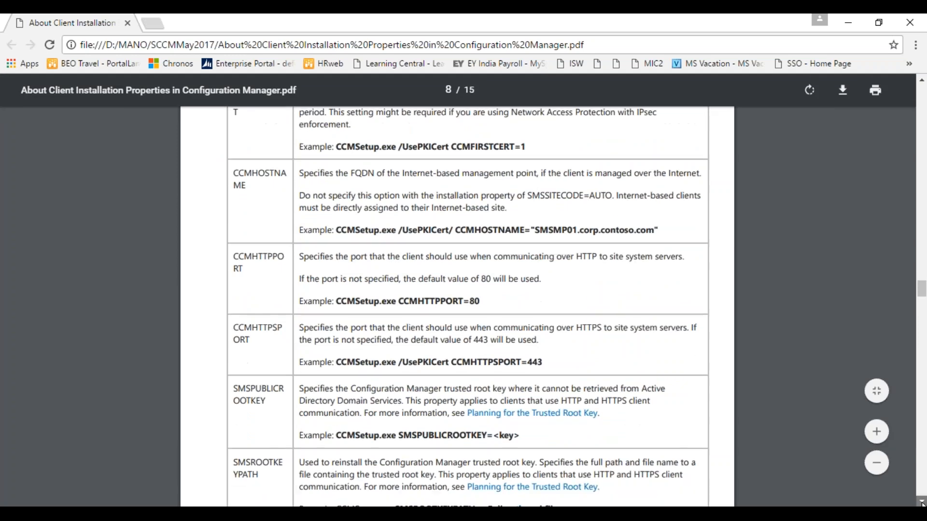
left_click(922, 503)
left_click(922, 503)
left_click(922, 503)
left_click(922, 503)
left_click(922, 503)
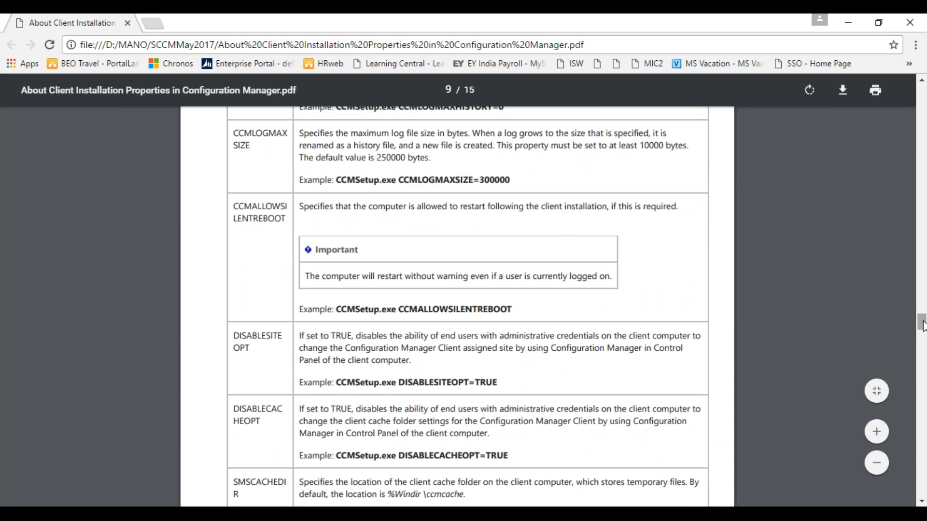
left_click_drag(922, 327, 922, 407)
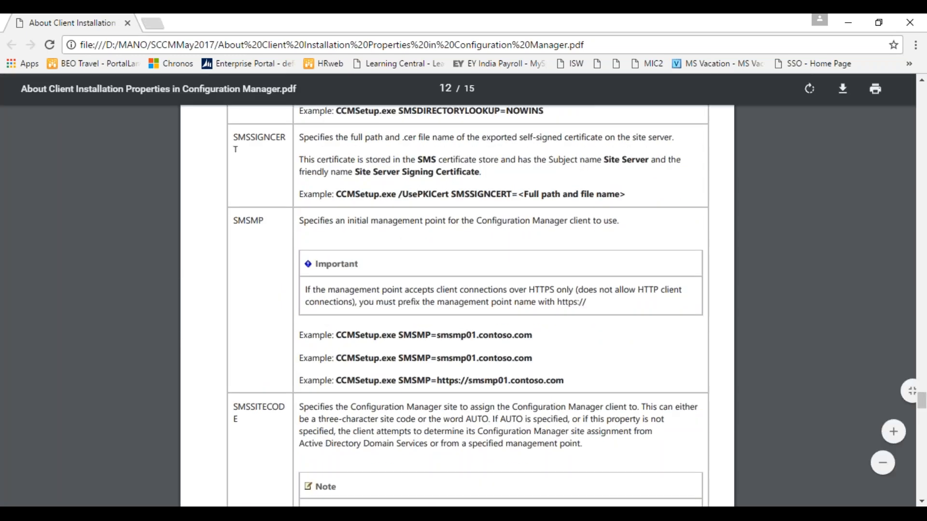
Step: Highlight SMSMP and SMSSITECODE on page 12, then SMSCACHESIZE on page 11
left_click_drag(265, 221, 237, 221)
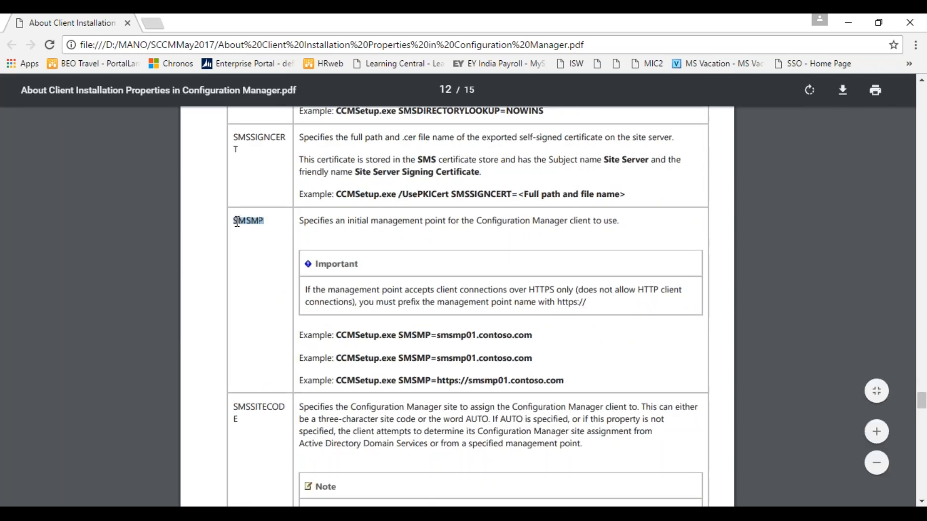
left_click_drag(248, 419, 235, 411)
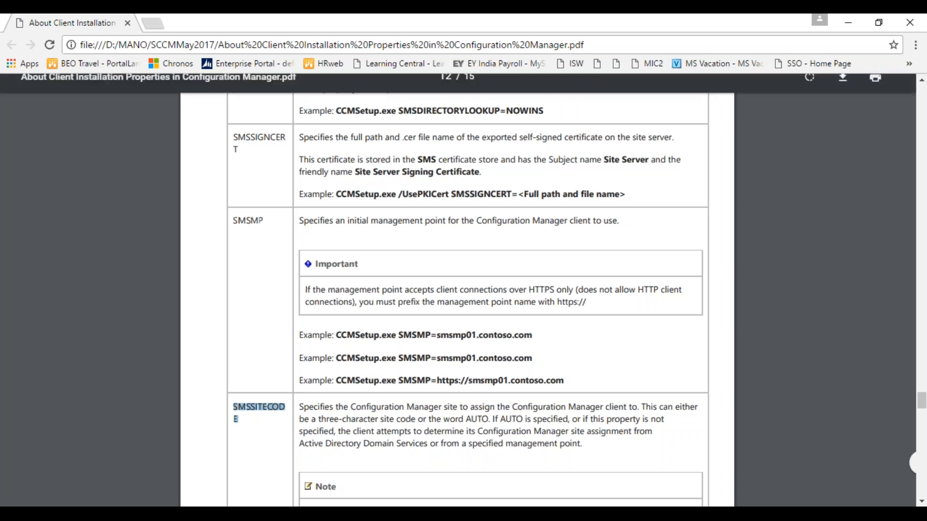
left_click_drag(922, 402, 921, 364)
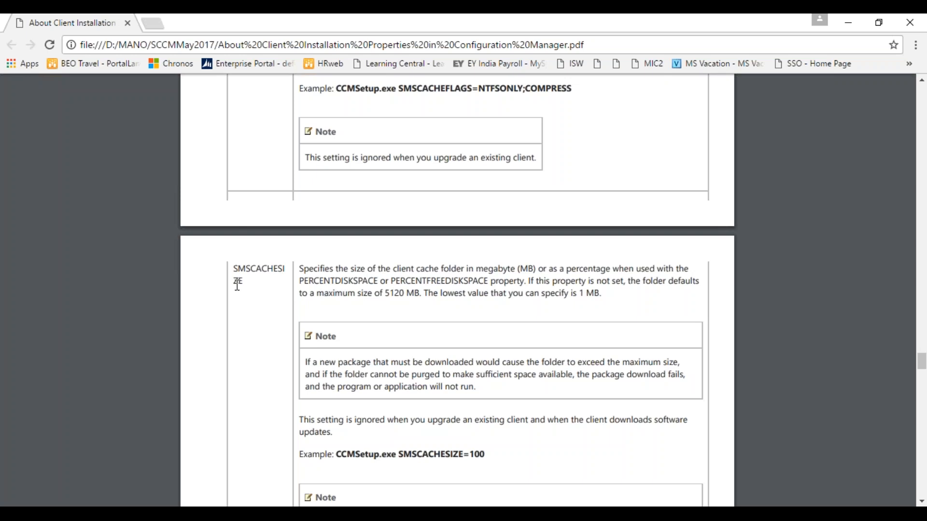
left_click_drag(244, 281, 234, 268)
left_click_drag(922, 361, 905, 170)
Step: Back in the VM console, review the Accounts, Installation Properties and General push settings, ending on General
left_click(848, 22)
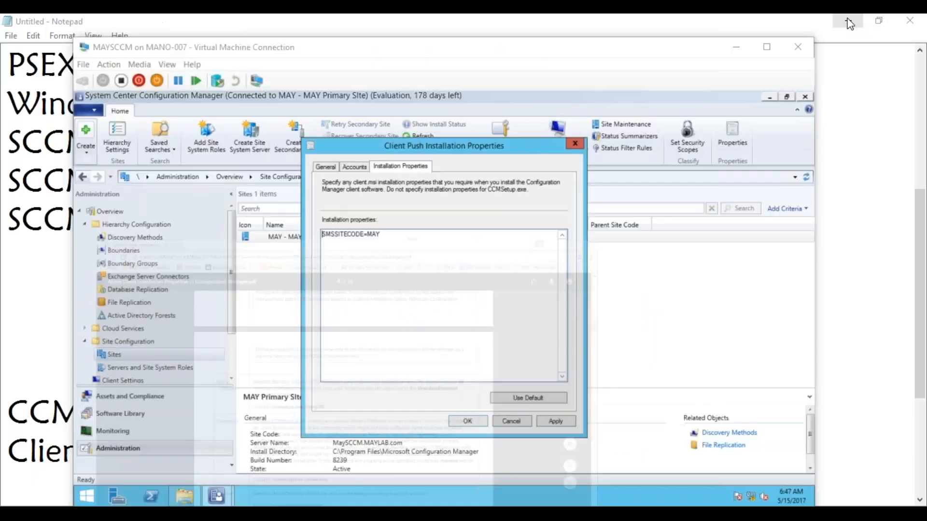
left_click(432, 324)
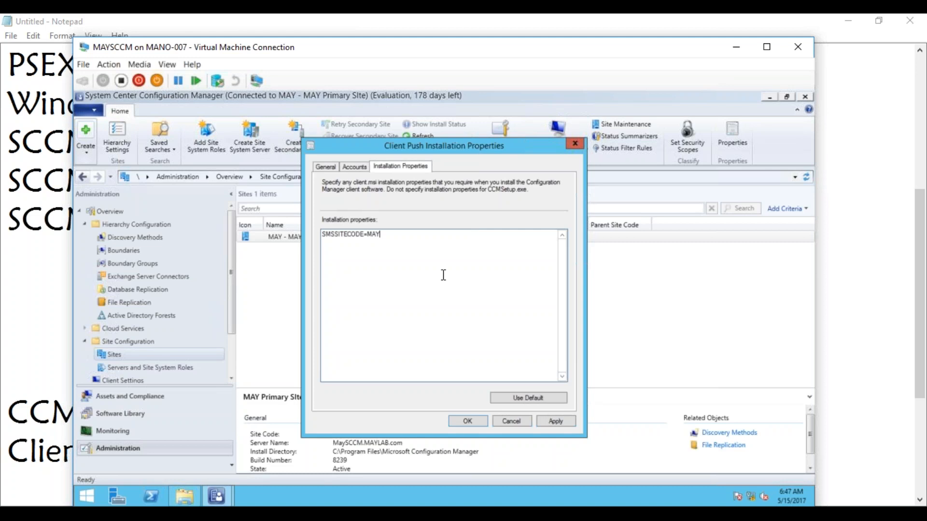
left_click(352, 169)
left_click(329, 166)
left_click(355, 168)
left_click(390, 167)
left_click(356, 167)
left_click(327, 172)
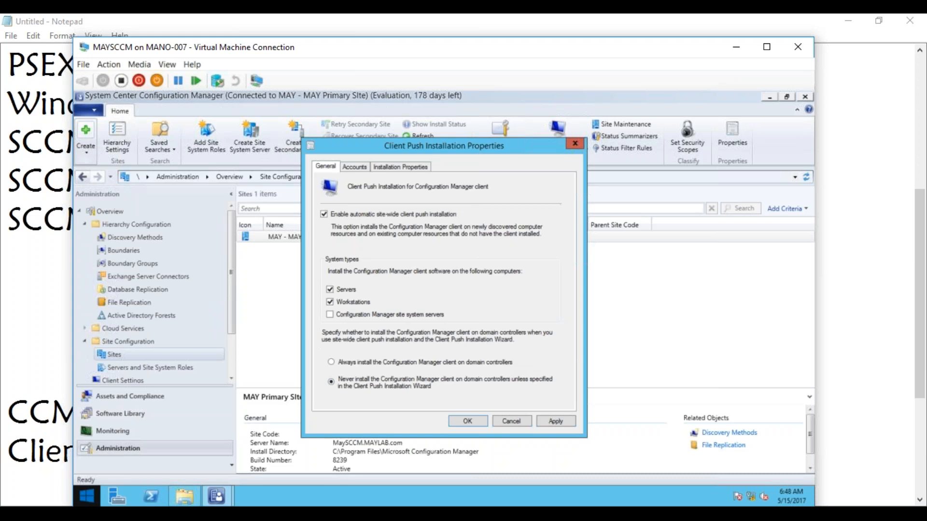
Step: Check the Notepad install-methods list, then return to the MAYSCCM virtual machine window
left_click(31, 461)
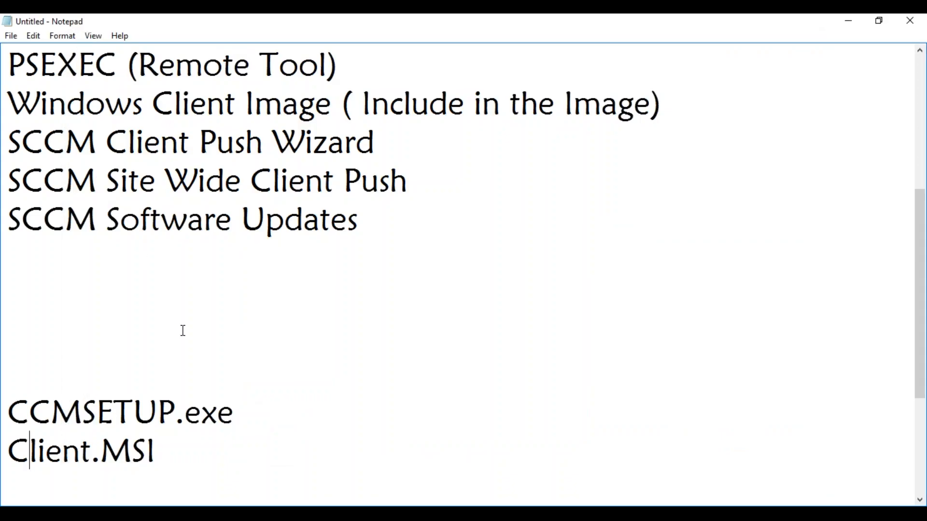
left_click(284, 514)
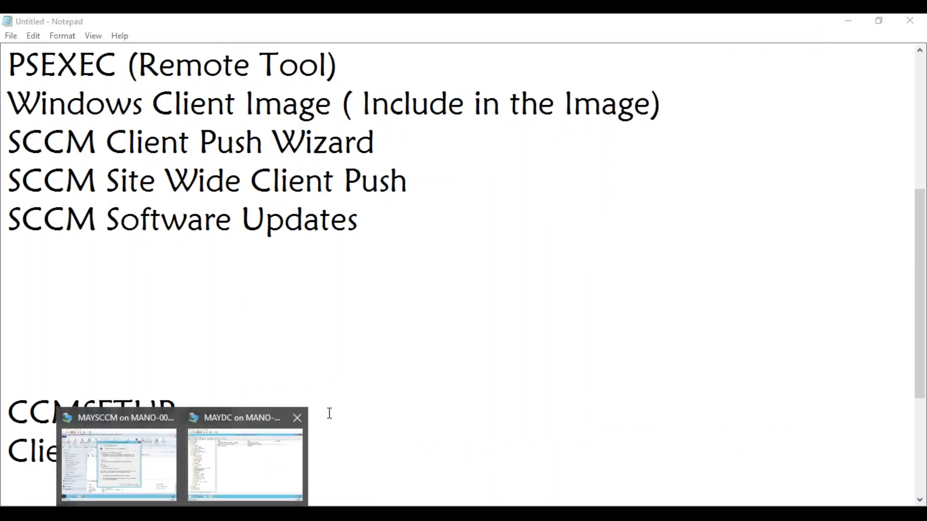
left_click(151, 453)
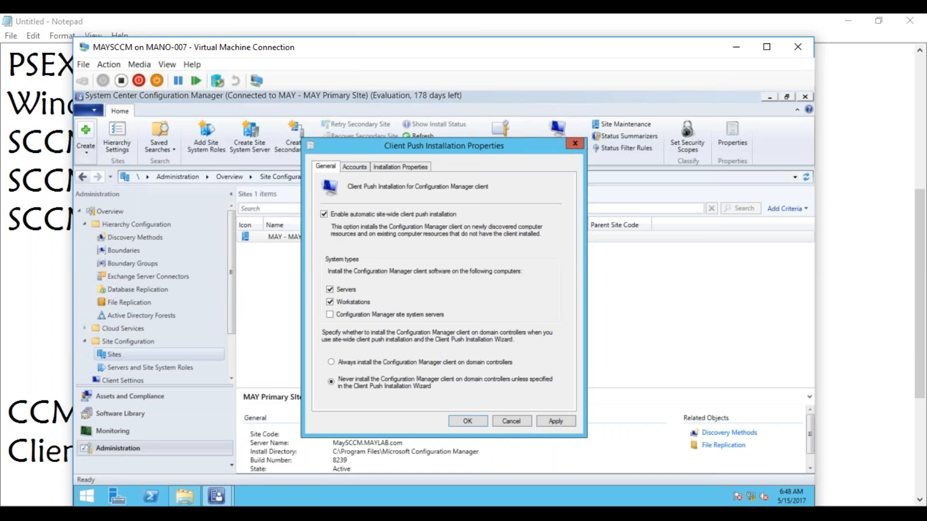
mouse_move(182, 514)
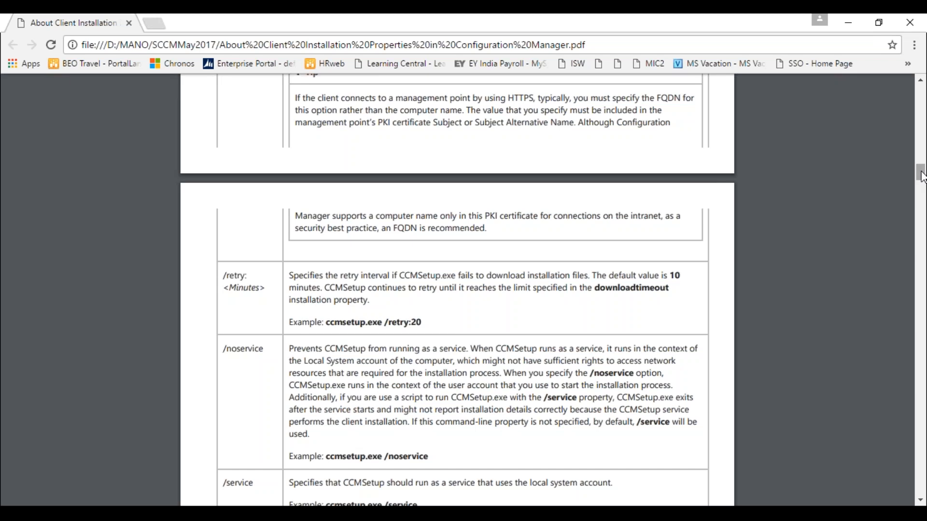
Step: Scroll the PDF around page 4 to review the /retry, /noservice and /service switches
left_click_drag(922, 178, 918, 159)
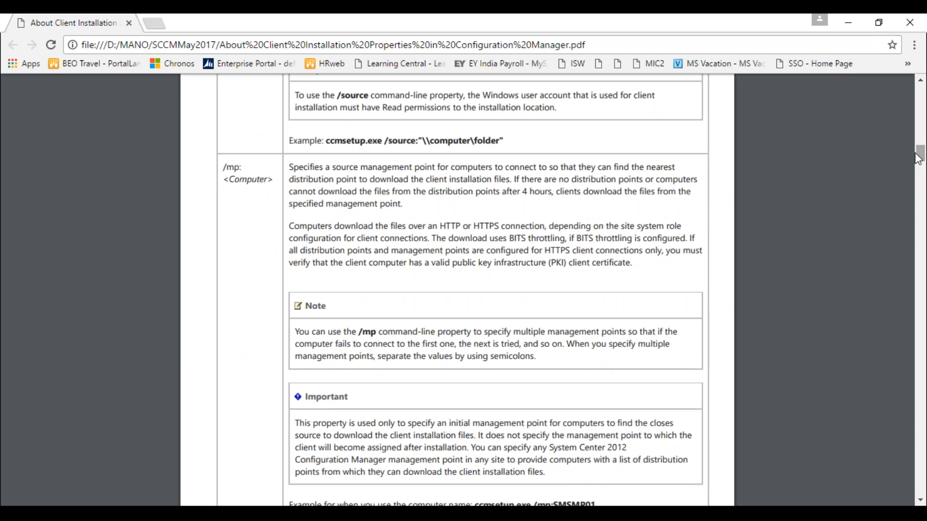
left_click_drag(918, 159, 921, 213)
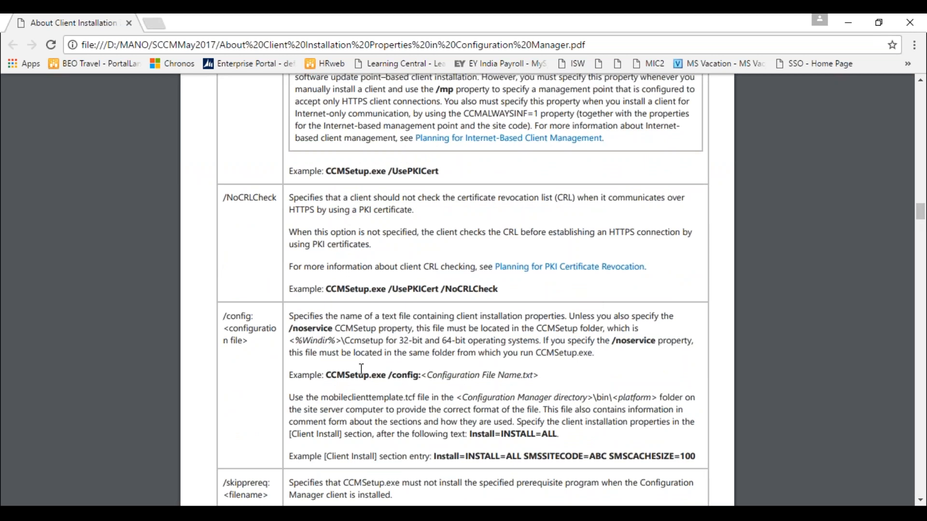
left_click(921, 215)
left_click_drag(922, 220, 904, 140)
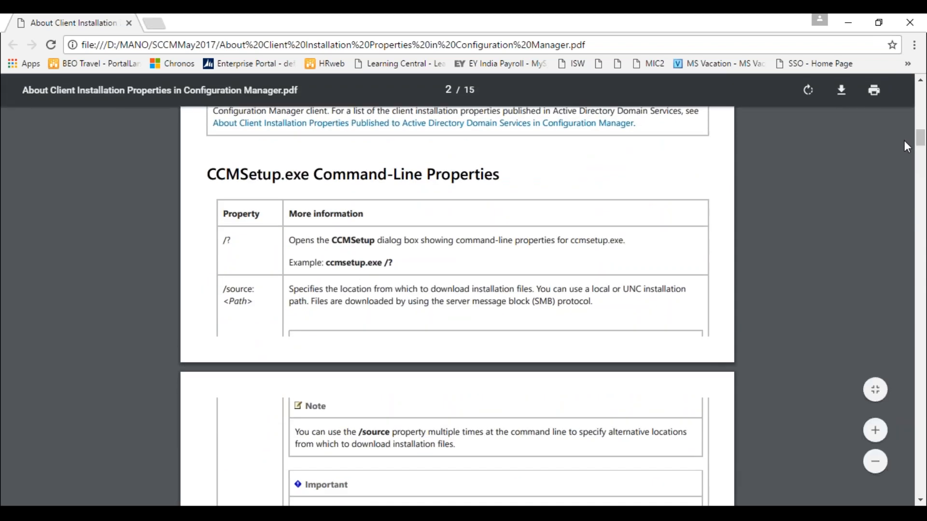
Step: In Notepad, begin a command-line switch by adding '/' after CCMSETUP.exe
left_click(154, 497)
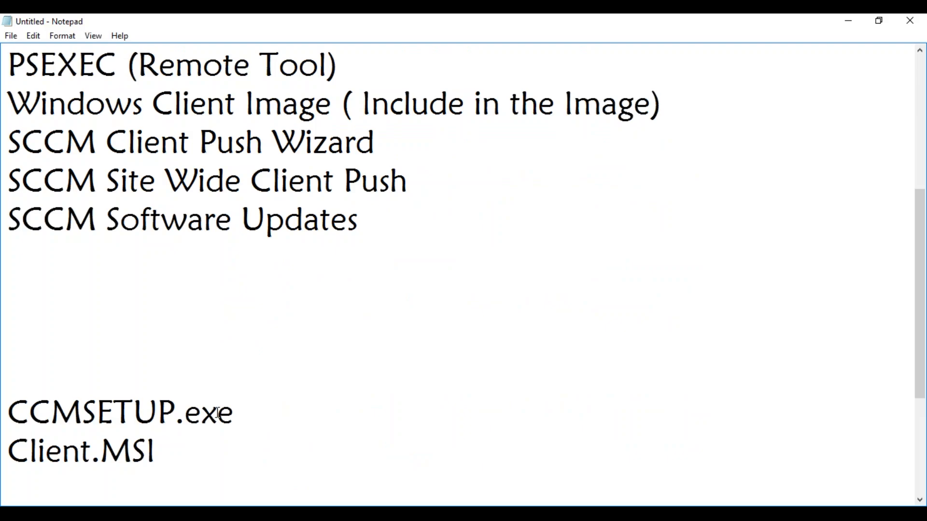
left_click(278, 407)
type("/")
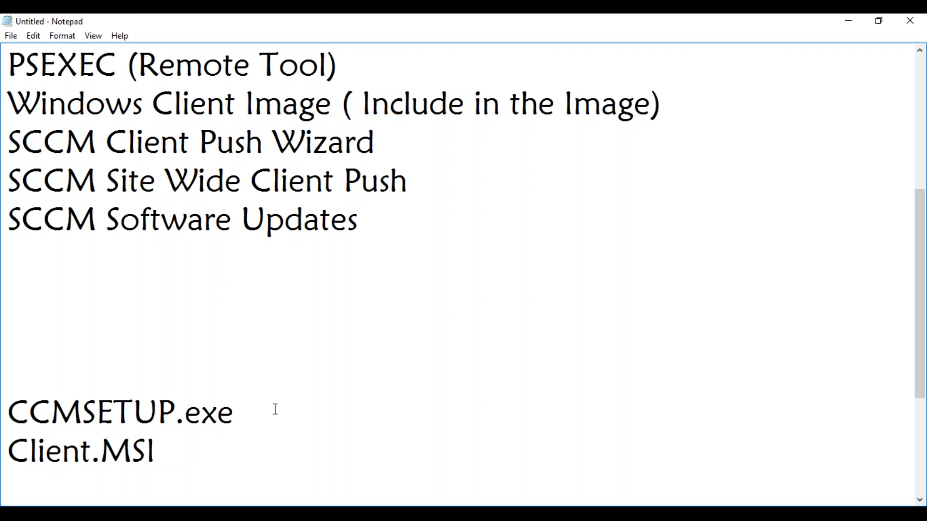
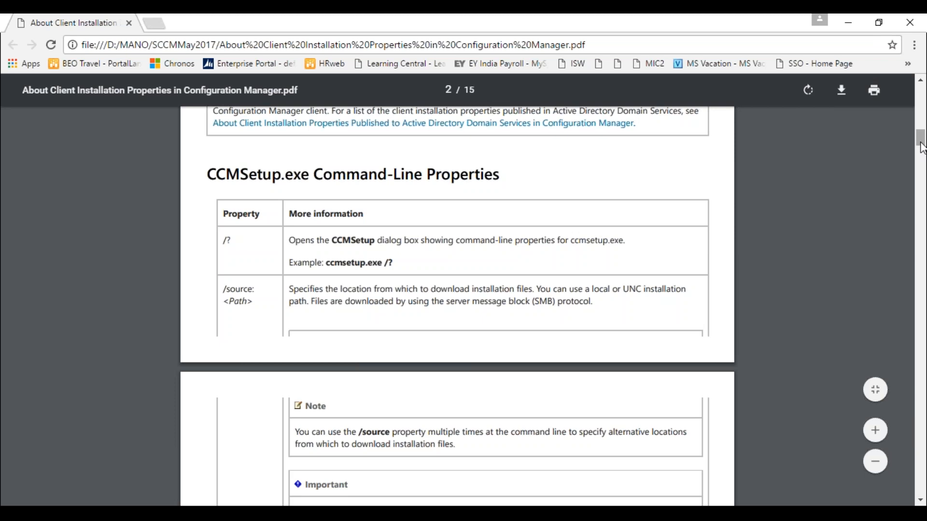
Step: Highlight the /? property name, scroll around the PDF, then clear the highlight
left_click_drag(921, 144, 922, 150)
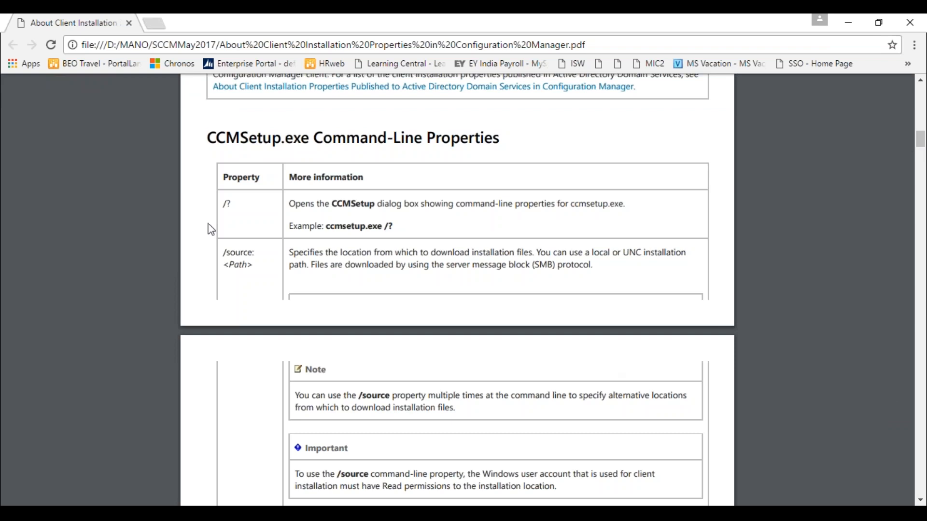
double_click(229, 206)
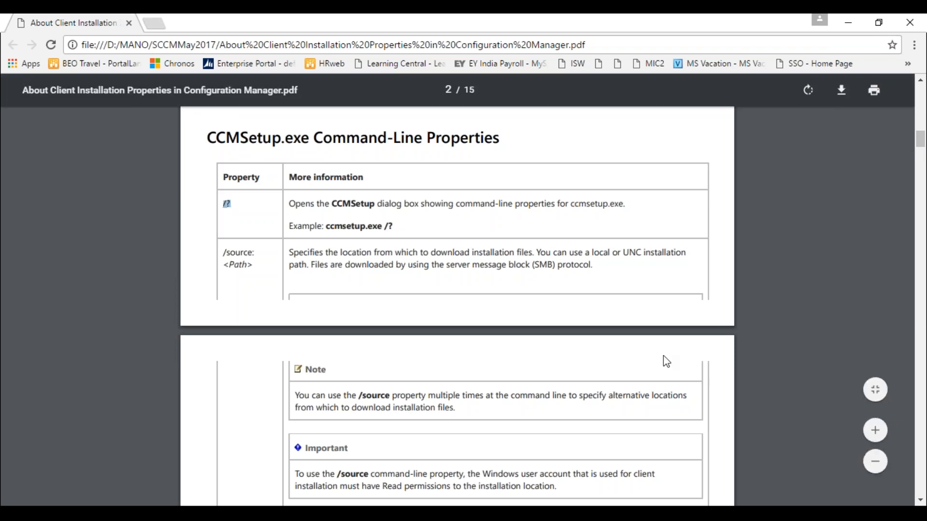
left_click(921, 502)
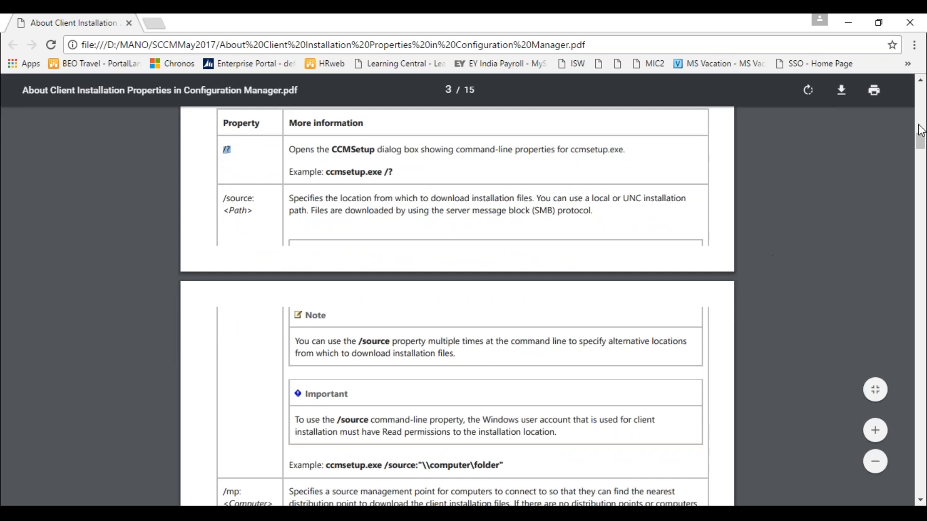
left_click_drag(920, 141, 922, 215)
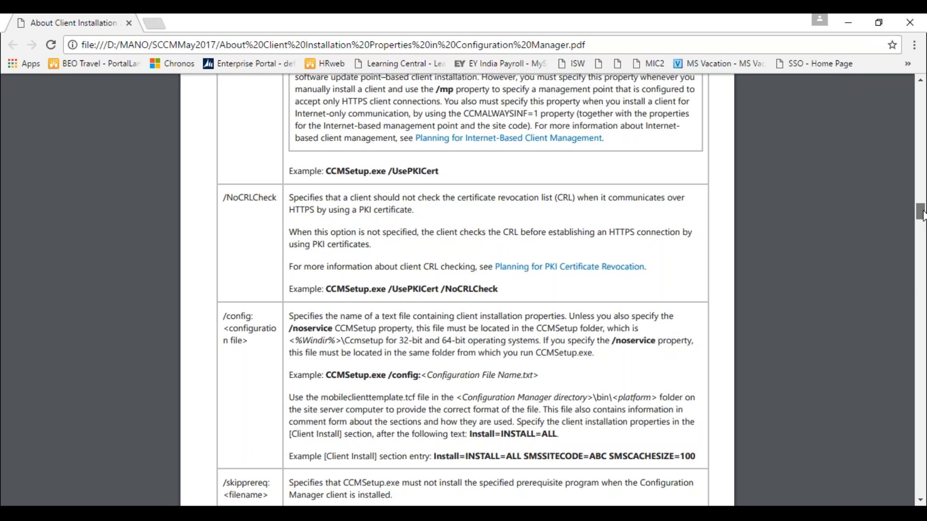
left_click_drag(922, 212, 922, 198)
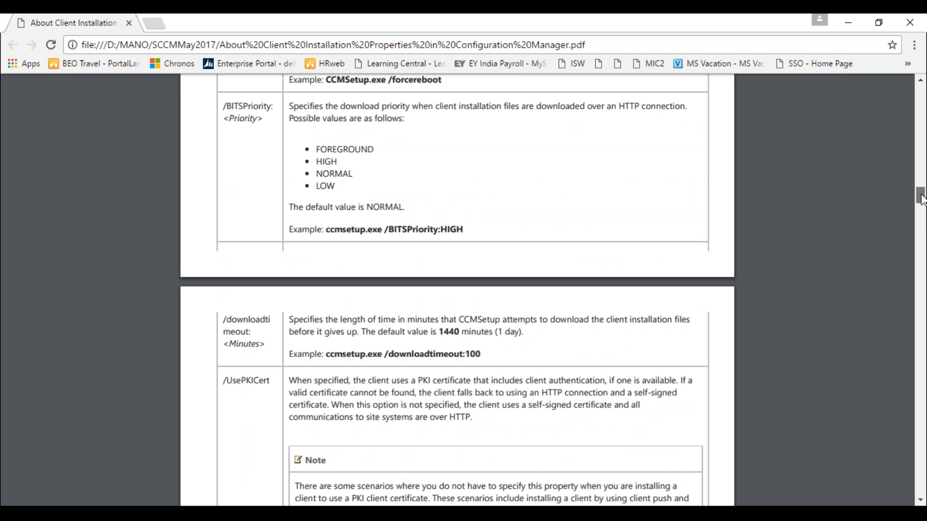
left_click_drag(922, 198, 921, 182)
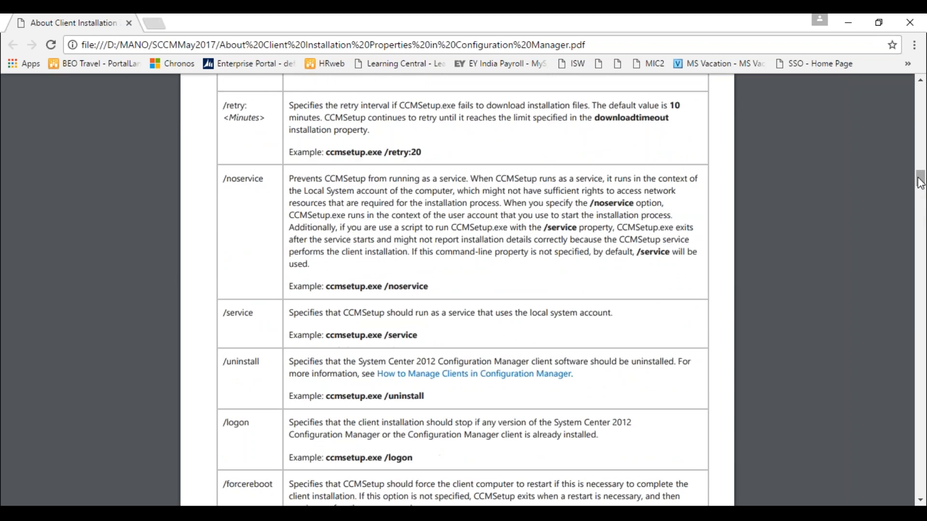
left_click_drag(923, 182, 921, 143)
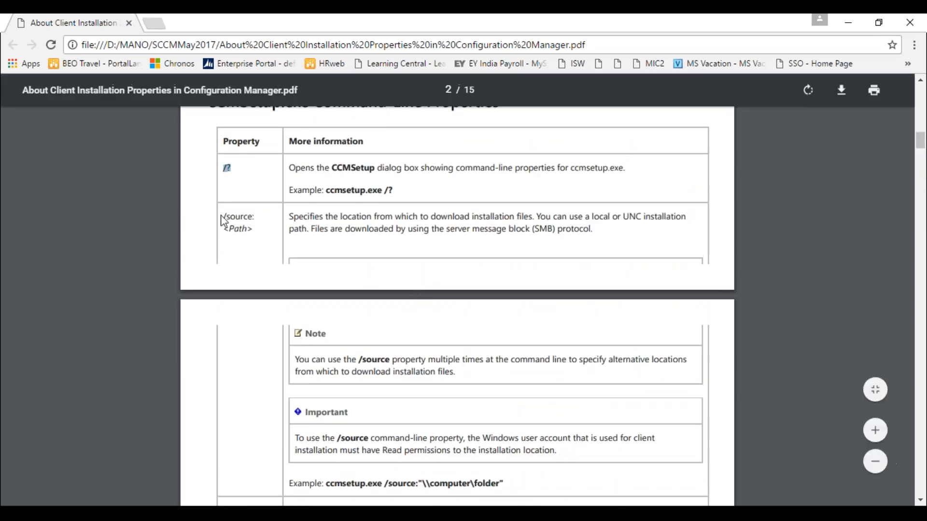
left_click(245, 221)
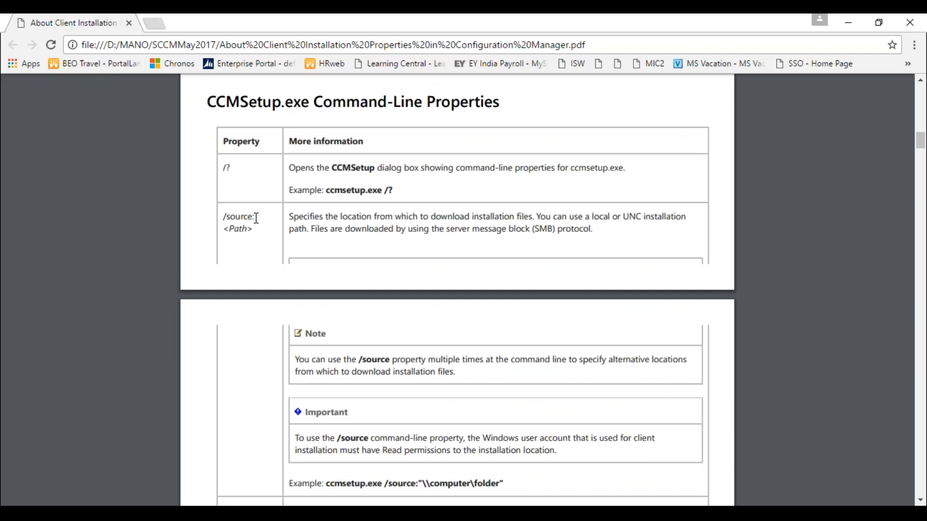
Step: Highlight /source, then scroll past /mp down to page 4's /noservice row
left_click_drag(256, 218, 225, 217)
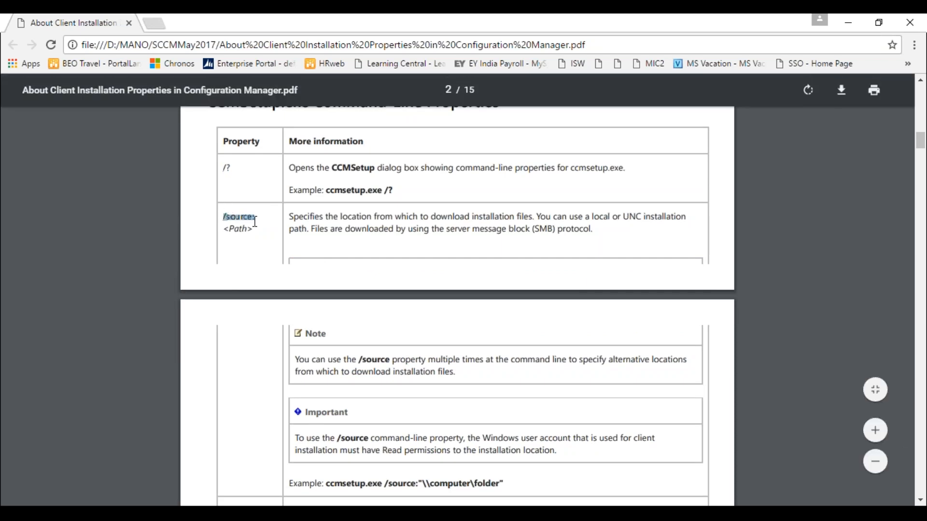
left_click(921, 501)
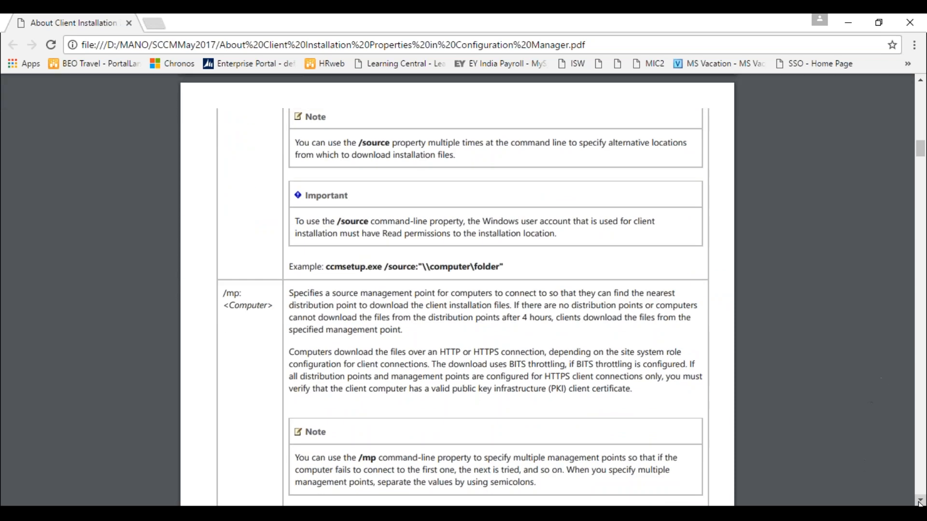
left_click(920, 501)
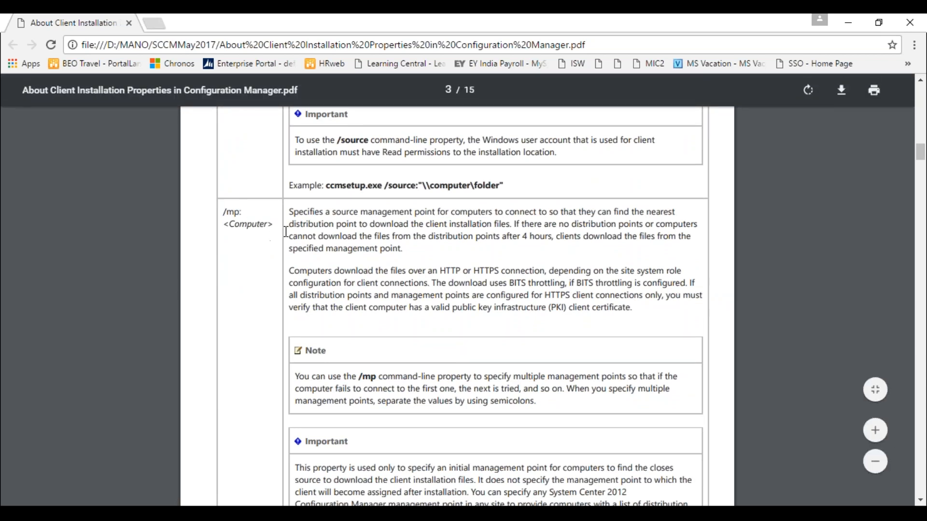
left_click(920, 500)
scroll(921, 501, "down", 12)
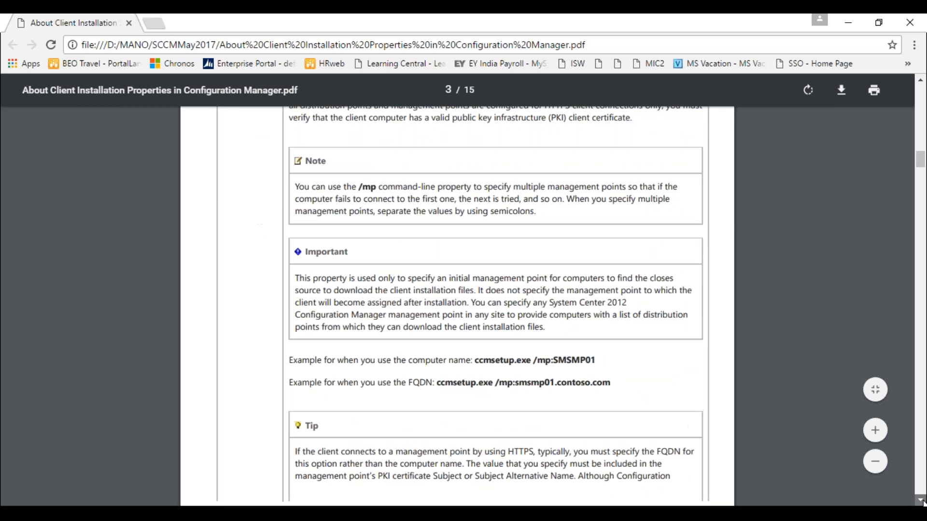
scroll(921, 502, "down", 5)
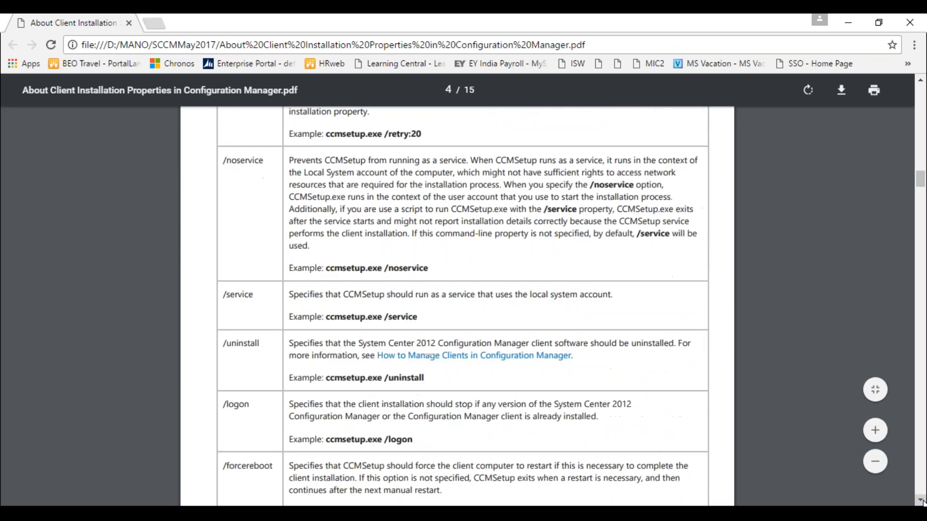
Step: Highlight the /noservice property name in the page 4 properties table
left_click_drag(268, 164, 221, 163)
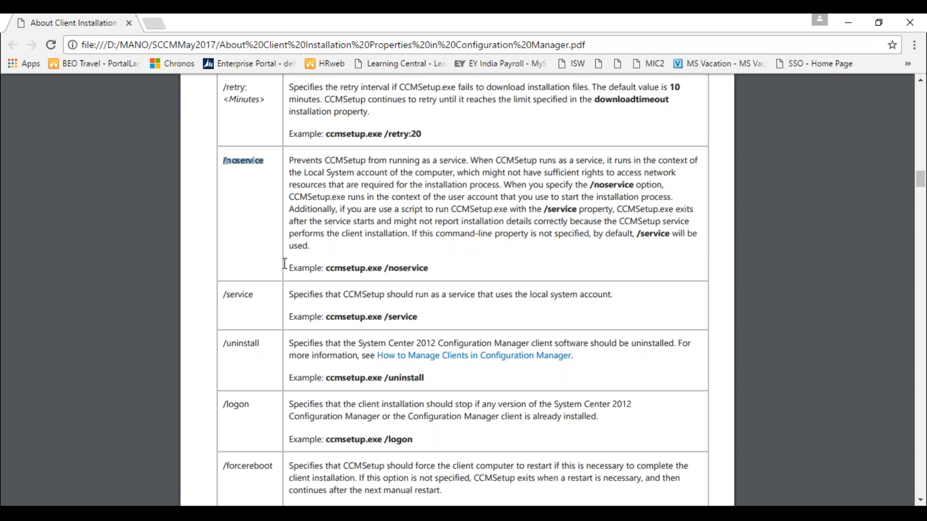
Step: Highlight and clear /logon, then scroll to page 5's /downloadtimeout and /UsePKICert entries
left_click_drag(249, 404, 223, 404)
left_click(252, 411)
left_click(921, 502)
left_click(921, 502)
Step: Scroll to the Client.msi SMSMP and SMSSITECODE rows and highlight SMS in SMSSITECODE
left_click(921, 502)
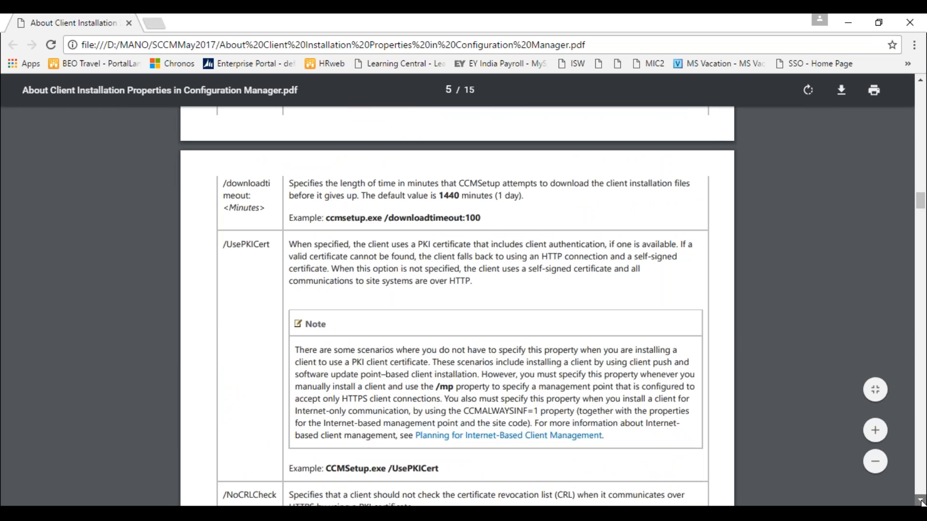
left_click(921, 502)
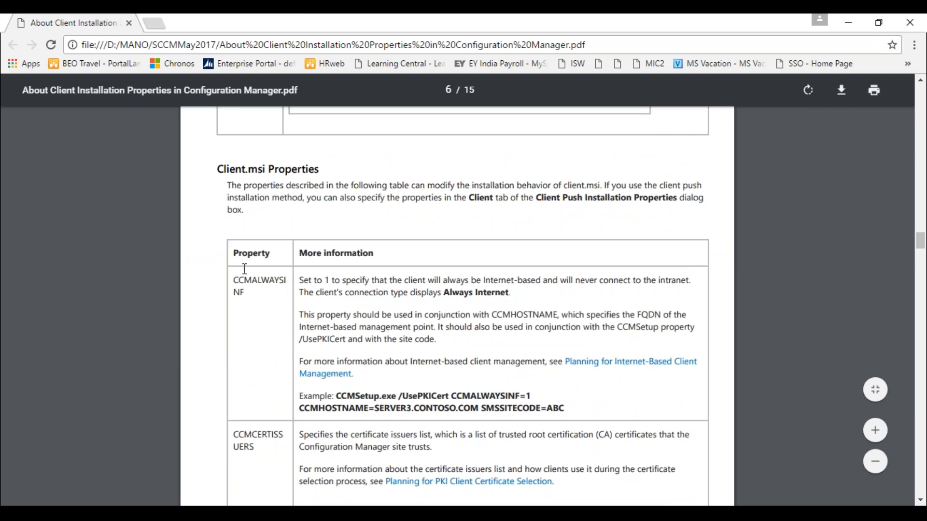
left_click_drag(920, 236, 919, 402)
left_click_drag(251, 360, 235, 363)
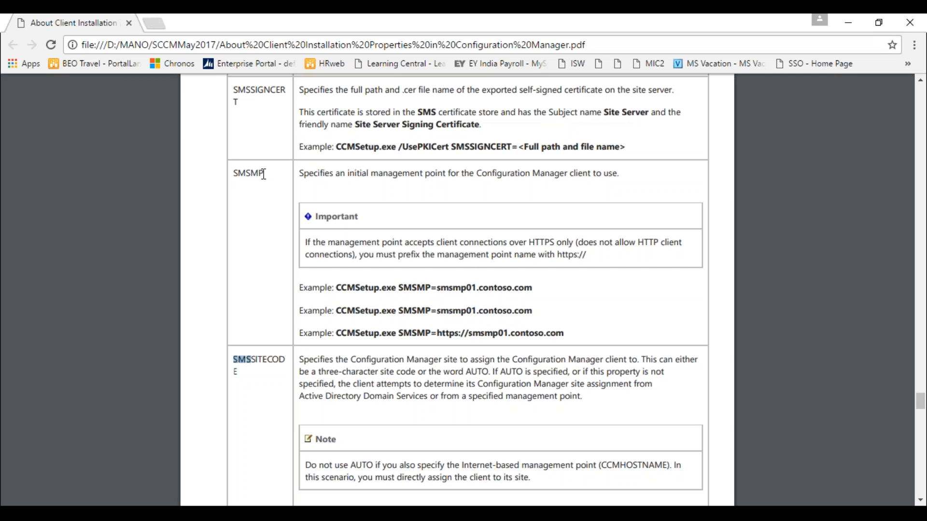
Step: Highlight SMSMP, then scroll back up and highlight the SMSCACHESIZE property name
left_click_drag(264, 174, 240, 172)
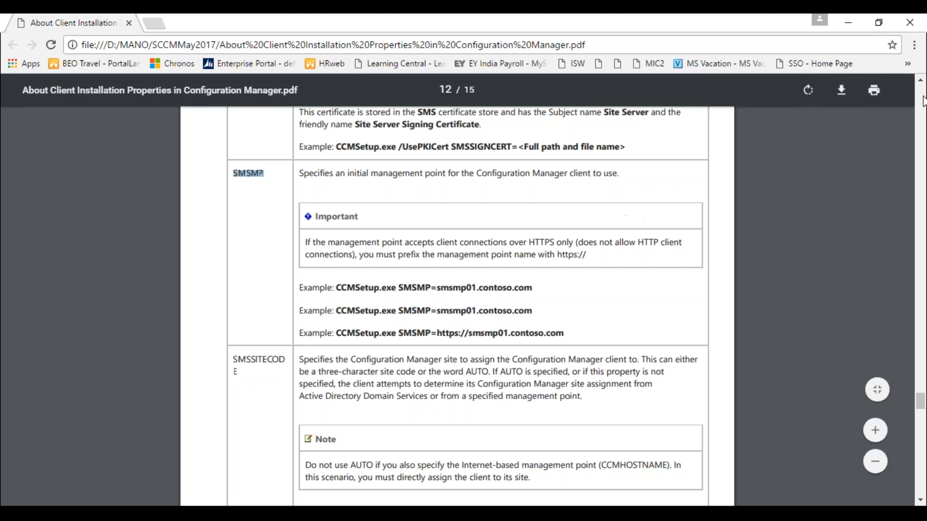
left_click(920, 81)
scroll(921, 87, "up", 10)
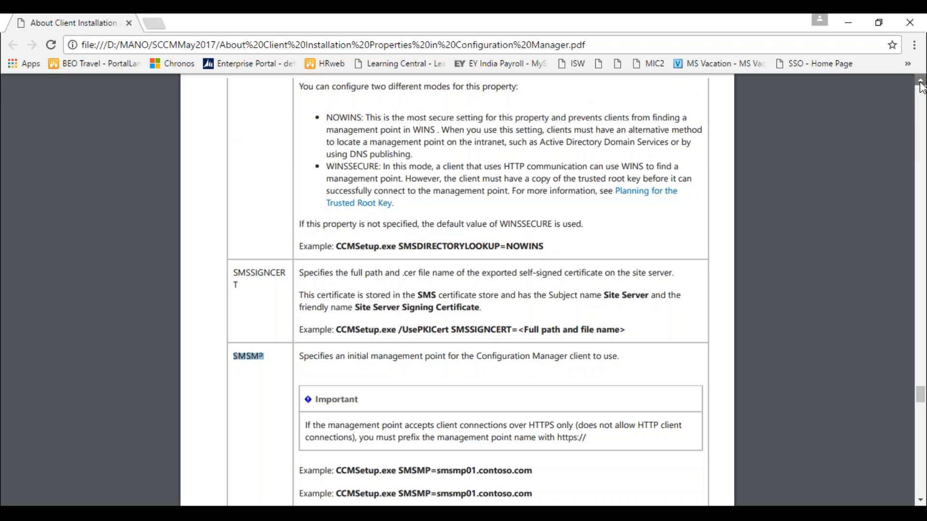
scroll(921, 86, "up", 10)
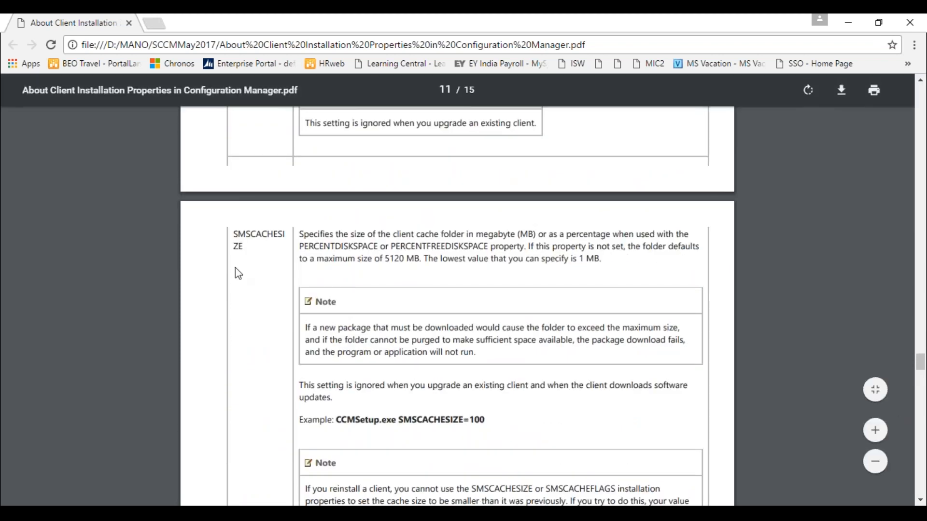
left_click_drag(248, 254, 236, 240)
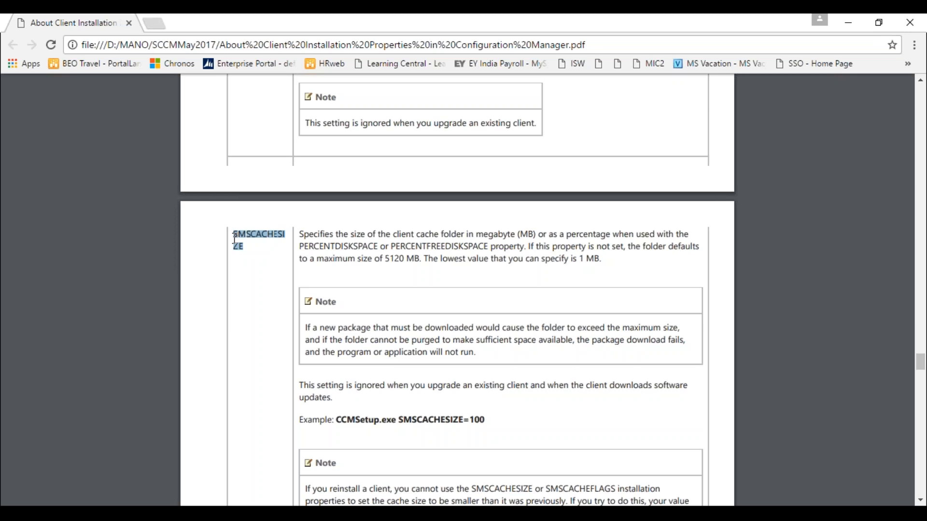
Step: In Notepad, add a 'CCMCACHE:' heading with a 'VLC : 100 MB' line
left_click(93, 491)
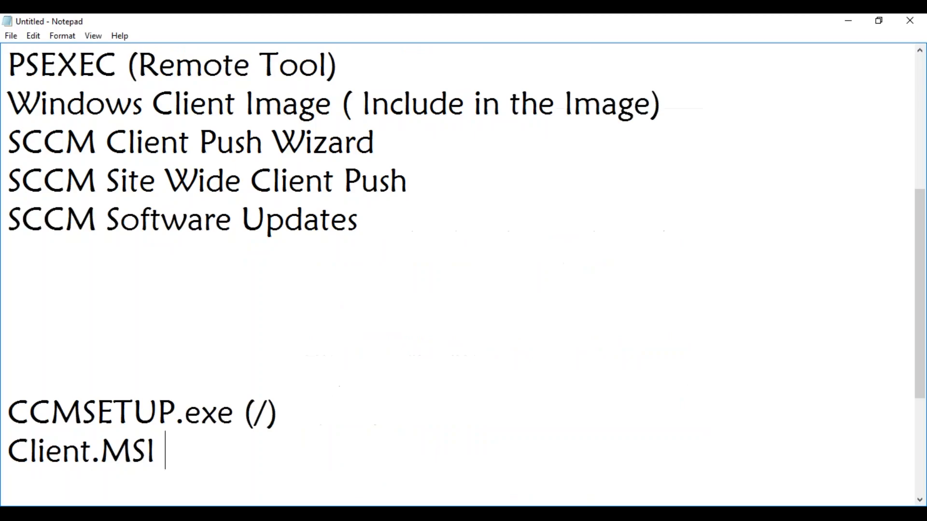
key("Return")
key("Return")
key("Return")
key("Return")
key("Return")
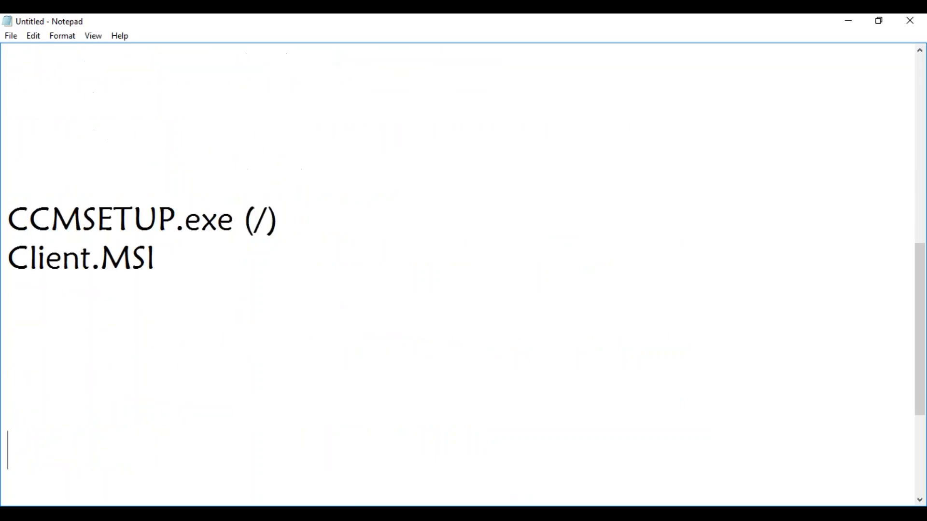
type("CCMCACHE")
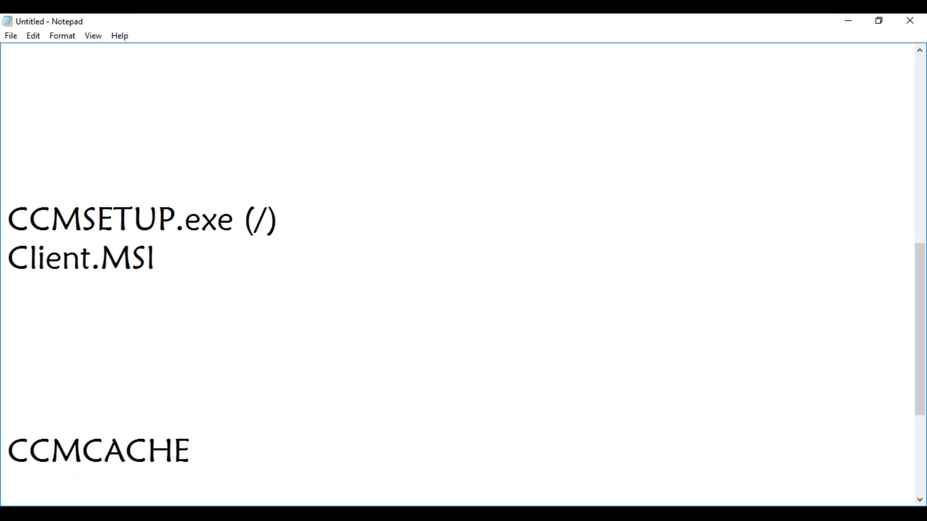
type(":")
key("Return")
key("Return")
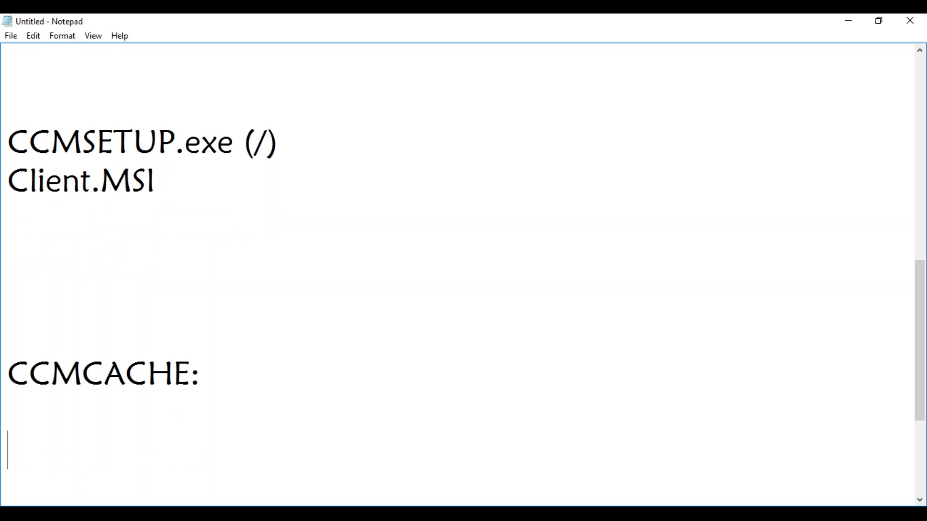
type("VLC")
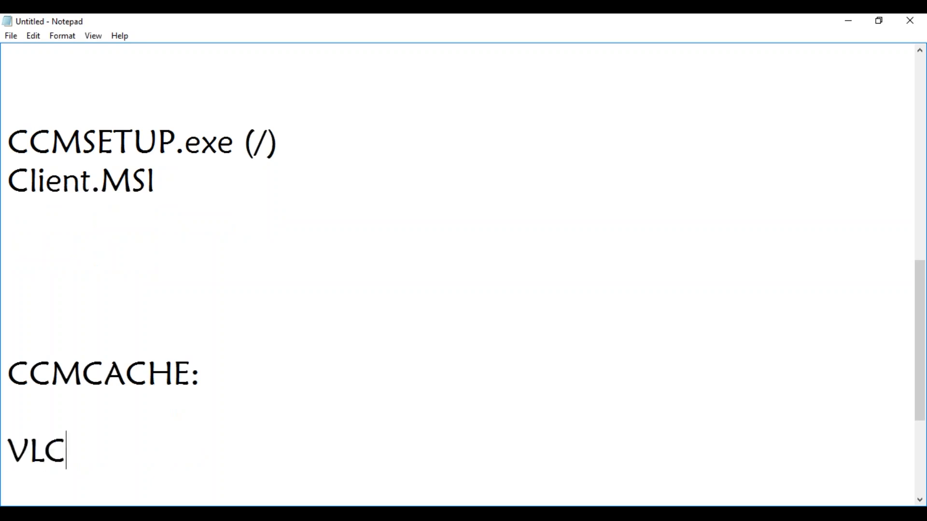
type(" : 100 MB")
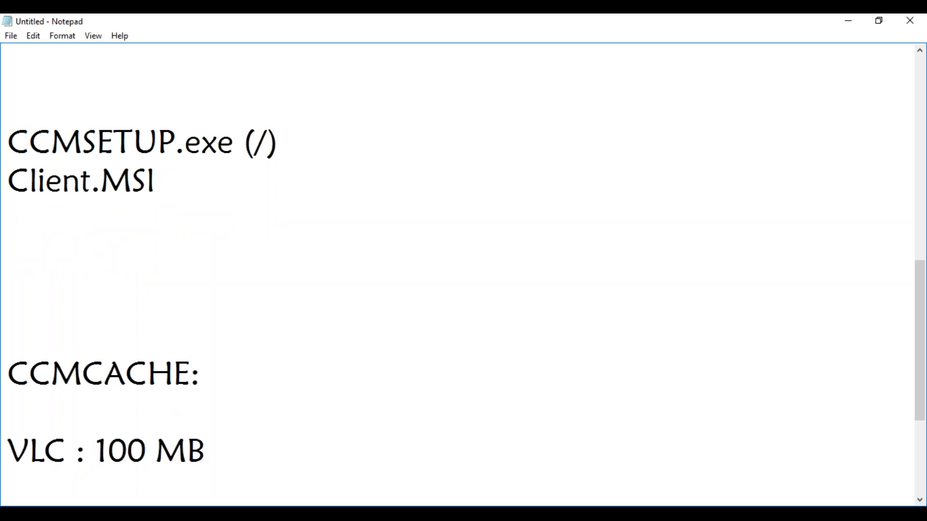
key("Return")
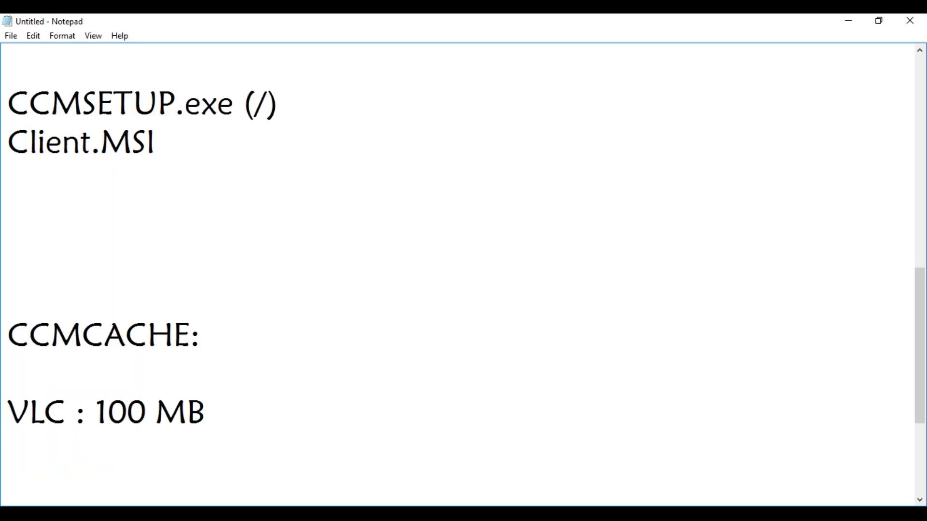
Step: Add 'Chrome: 100 MB' and 'Office: 1 GB' lines below the VLC entry
type("Chrome: 100 MB")
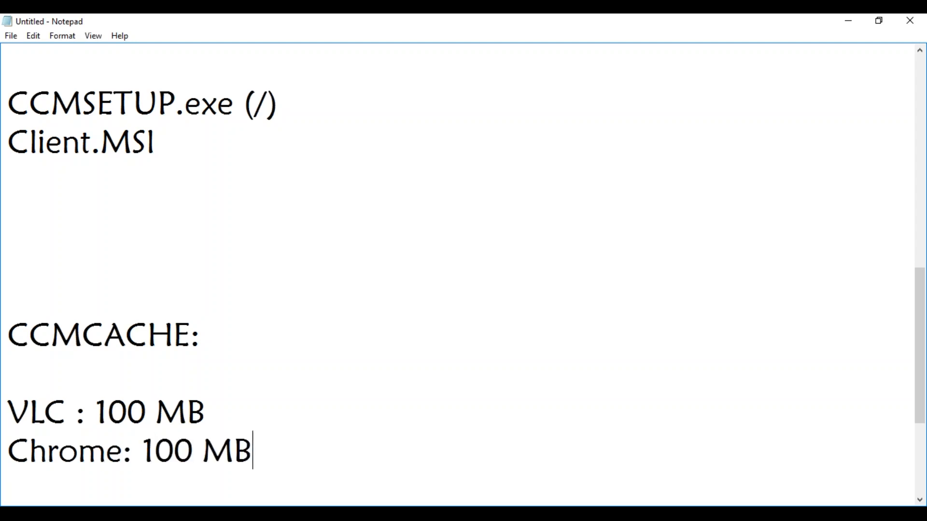
key("Return")
type("Office: ")
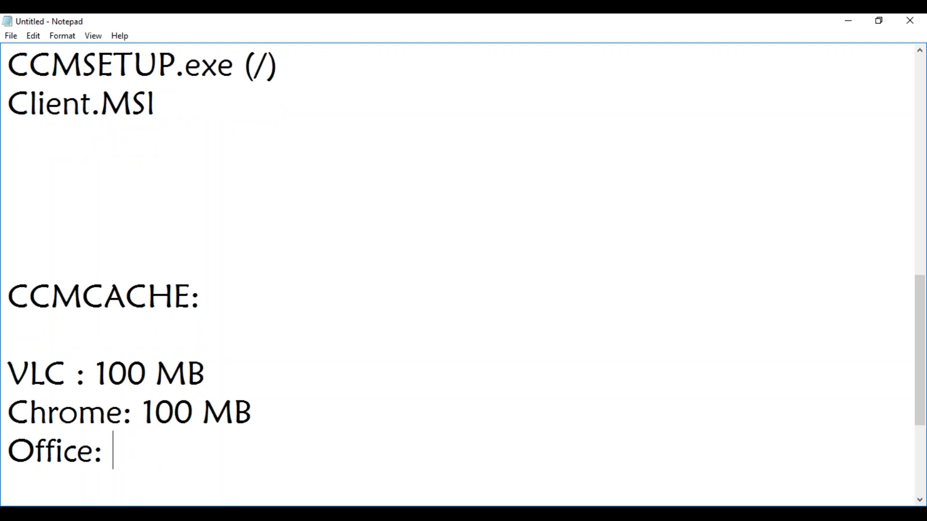
type("1 GB")
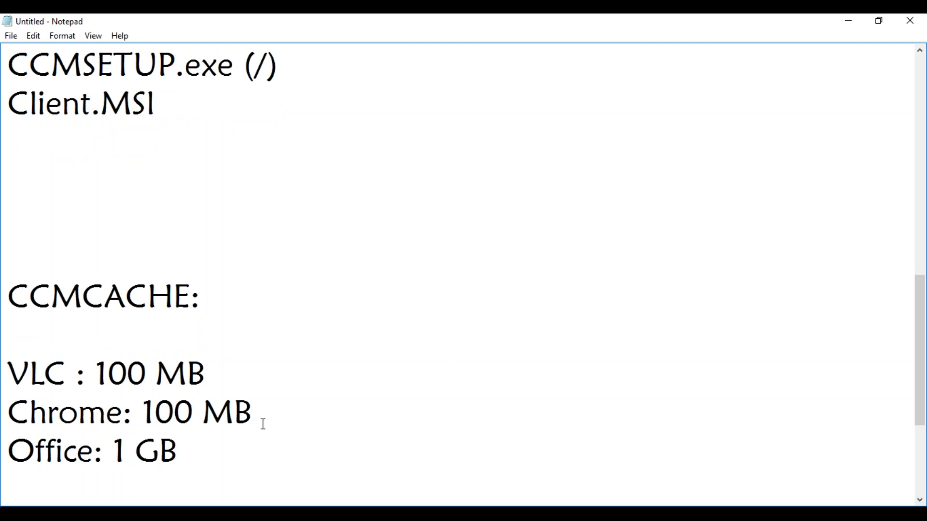
Step: Insert '50 Apps: 5 GB' below the Chrome line, followed by 'Office: 1 GB' and a blank line
left_click(262, 414)
key("Return")
key("Return")
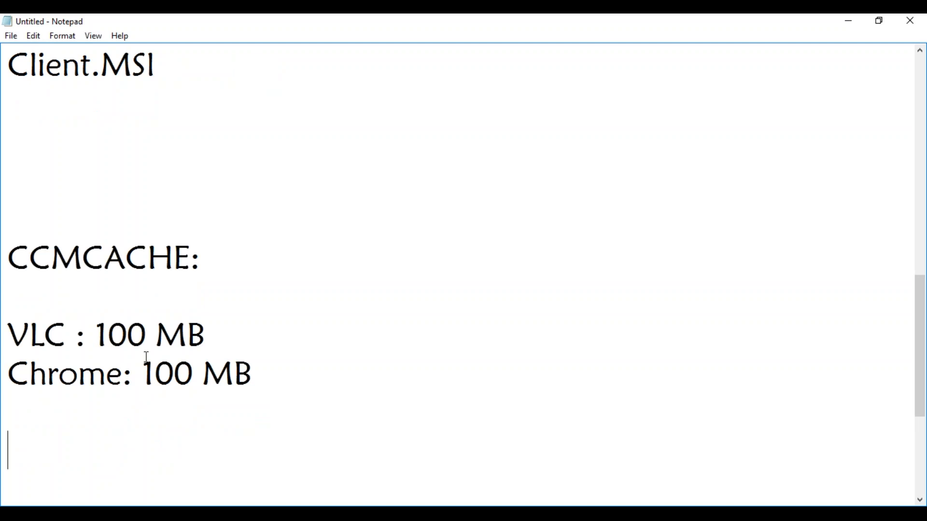
type("50 App")
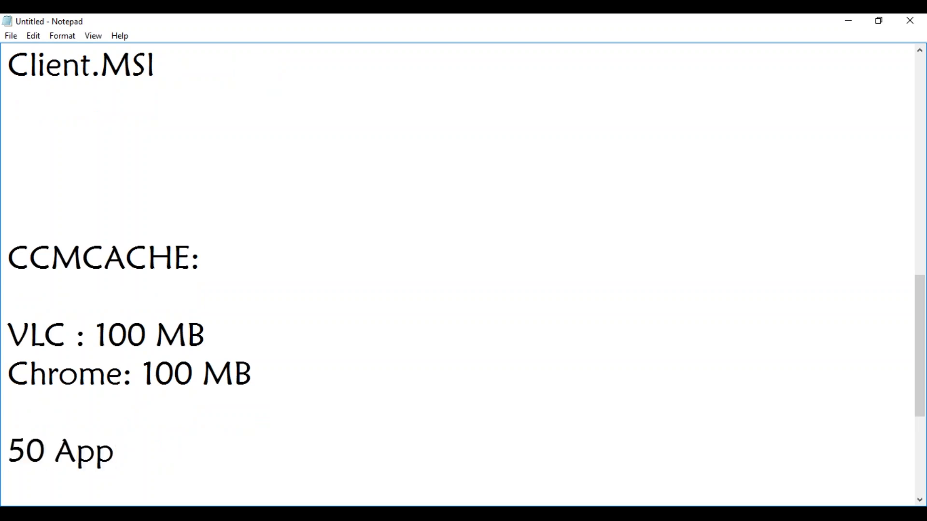
type(":")
key("BackSpace")
key("BackSpace")
type("s: 5 GB")
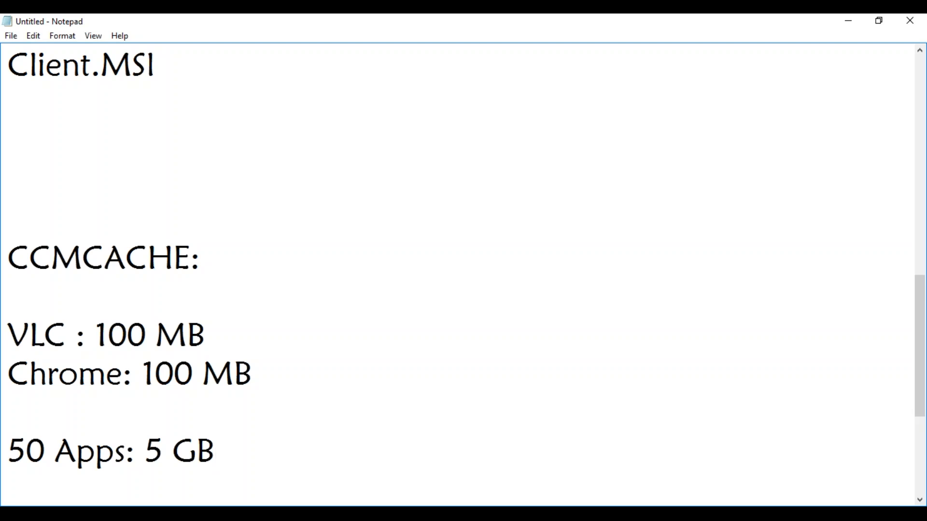
key("Return")
type("Office: 1 GB")
key("Return")
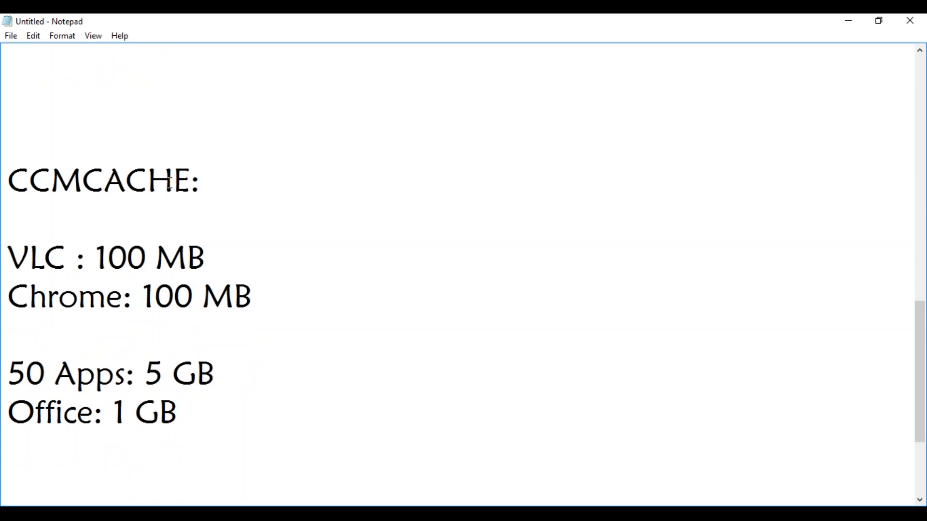
left_click_drag(218, 373, 168, 368)
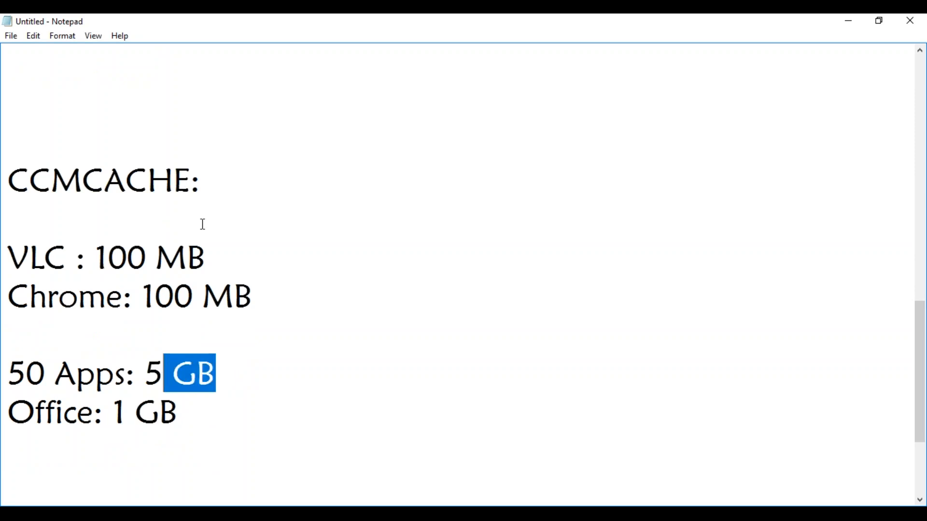
left_click(211, 182)
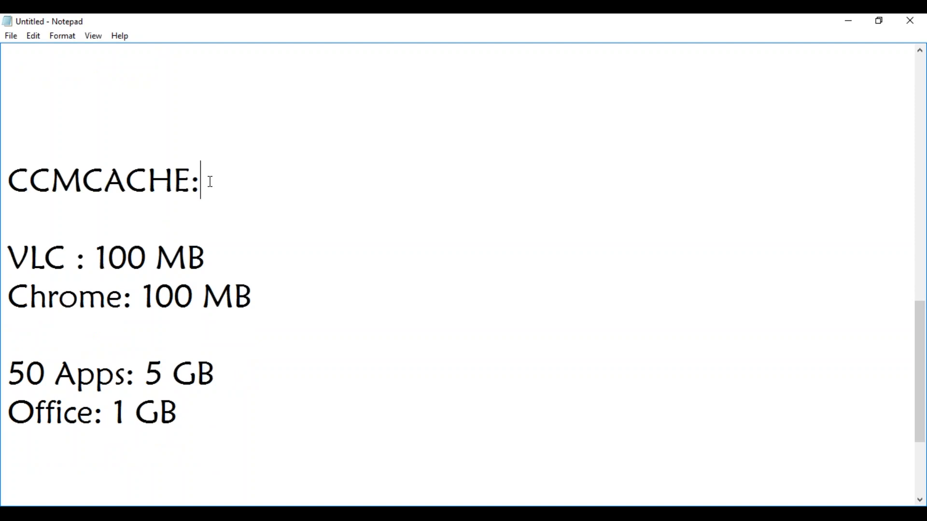
left_click_drag(114, 412, 175, 411)
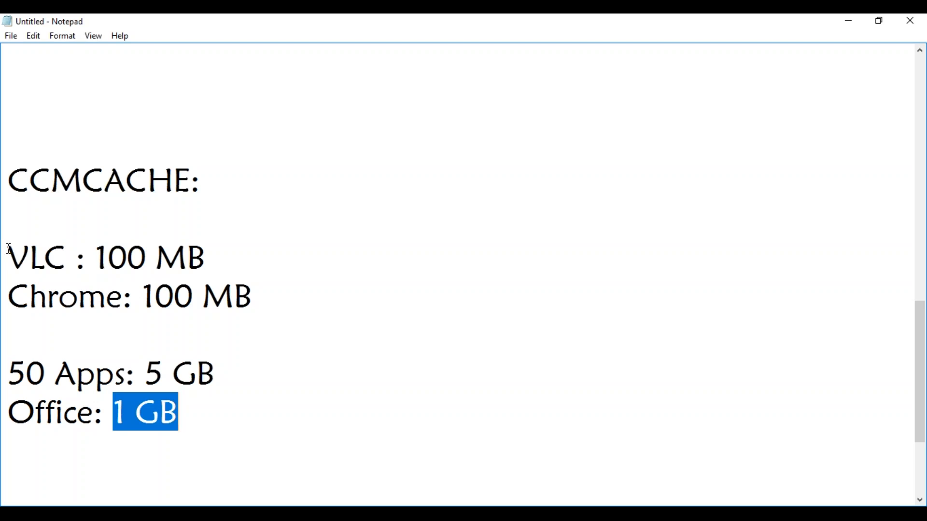
left_click_drag(9, 249, 133, 302)
left_click_drag(113, 413, 173, 417)
left_click(277, 375)
left_click(231, 422)
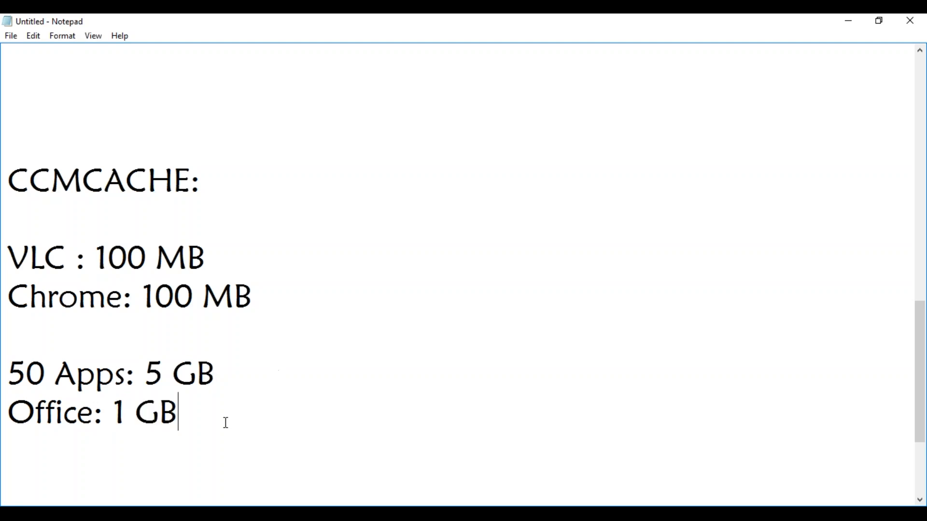
Step: Under the cache sizes, add a FIFO note reading 'First In First Out'
key("Return")
key("Return")
type("FIFO")
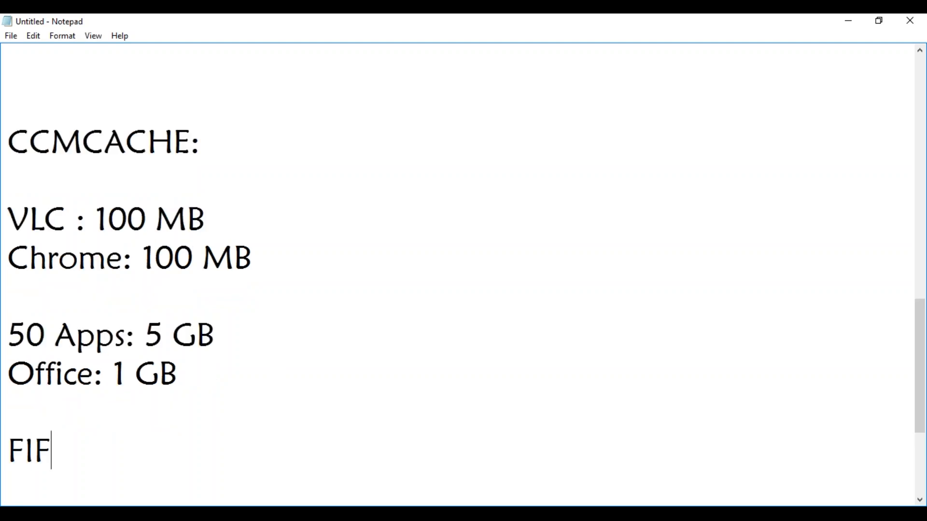
type("First In ")
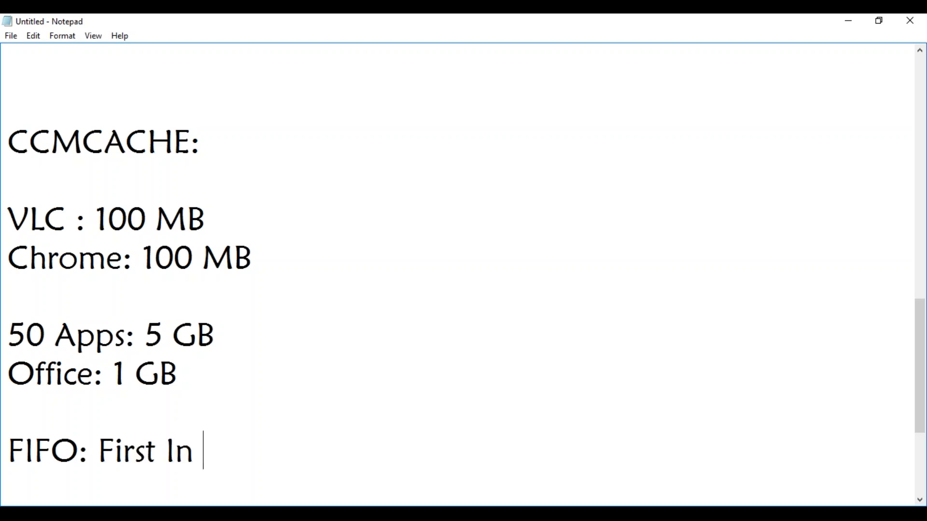
type("First Out")
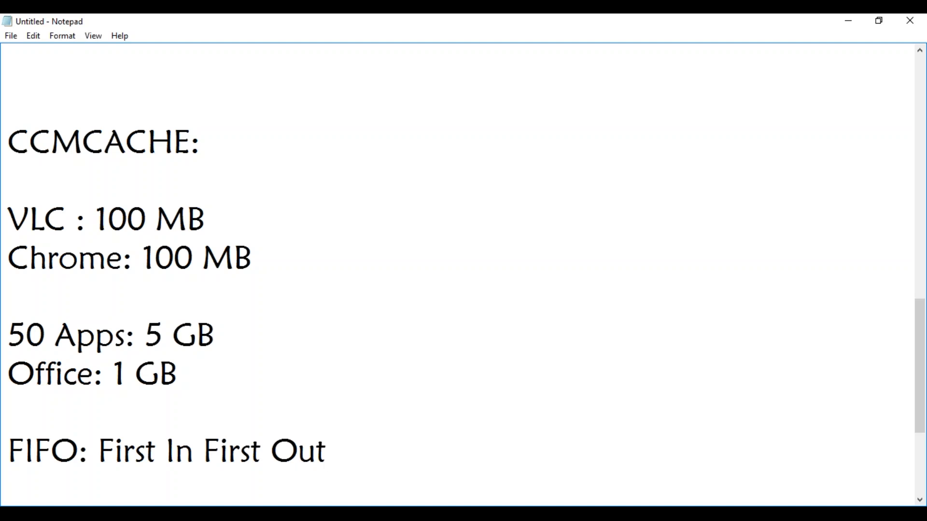
Step: Insert 'AUTOCAD: 8 GB' between the Office line and FIFO note, then return to the PDF
double_click(184, 378)
left_click(209, 410)
key("BackSpace")
type("SAP")
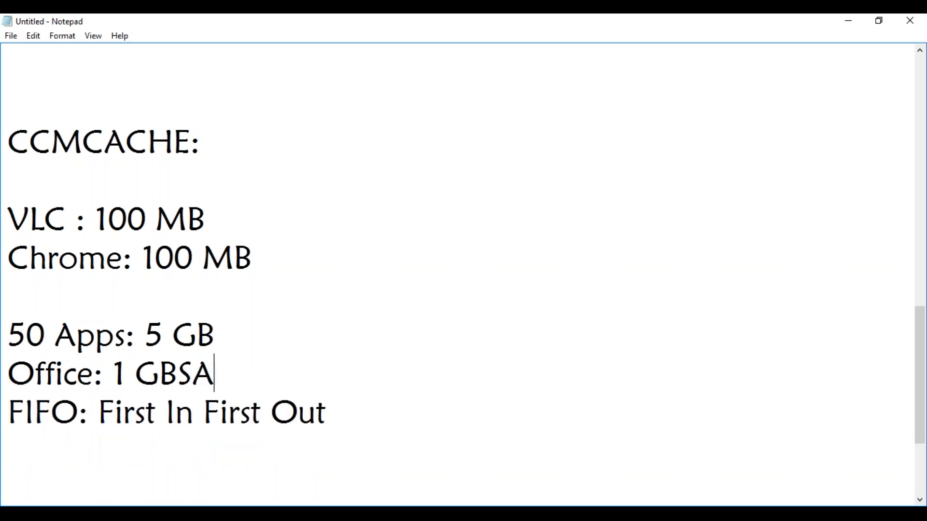
key("BackSpace")
key("BackSpace")
key("BackSpace")
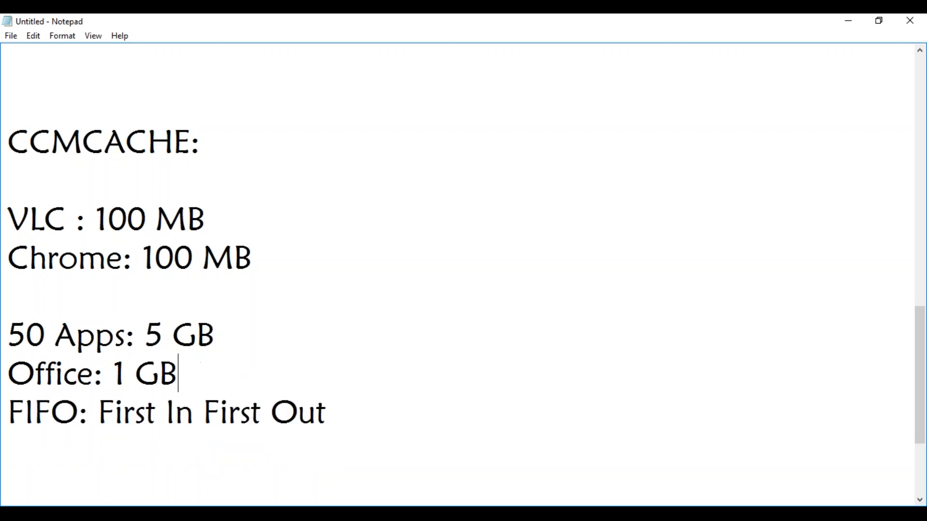
key("Return")
type("AUTOCA")
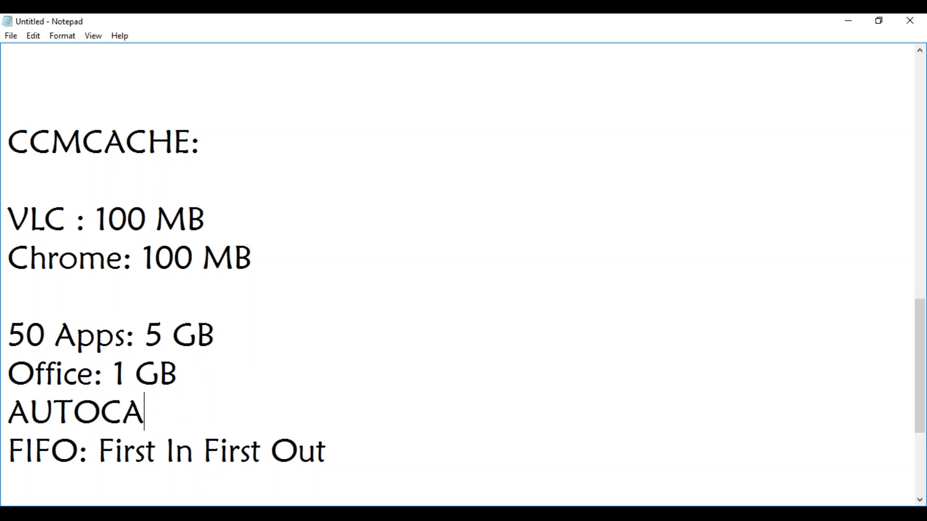
type("D: 5")
key("BackSpace")
key("BackSpace")
type("8 GB")
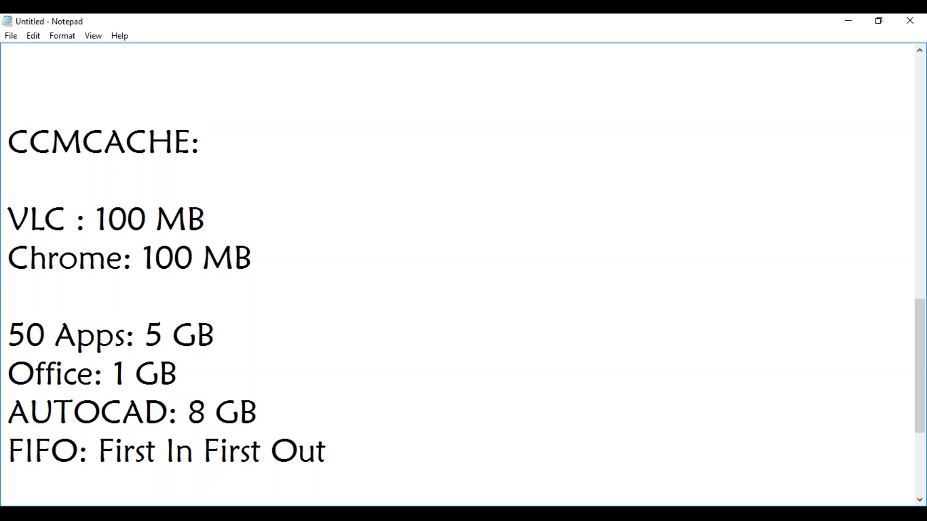
key("alt+Tab")
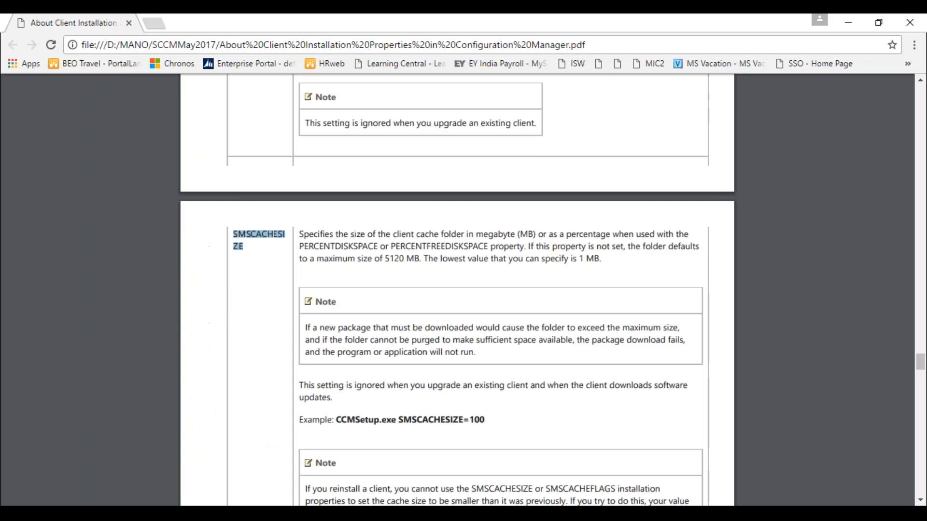
Step: Highlight SMSCACHESIZE in the properties table and in the 'CCMSetup.exe SMSCACHESIZE=100' example
left_click(337, 264)
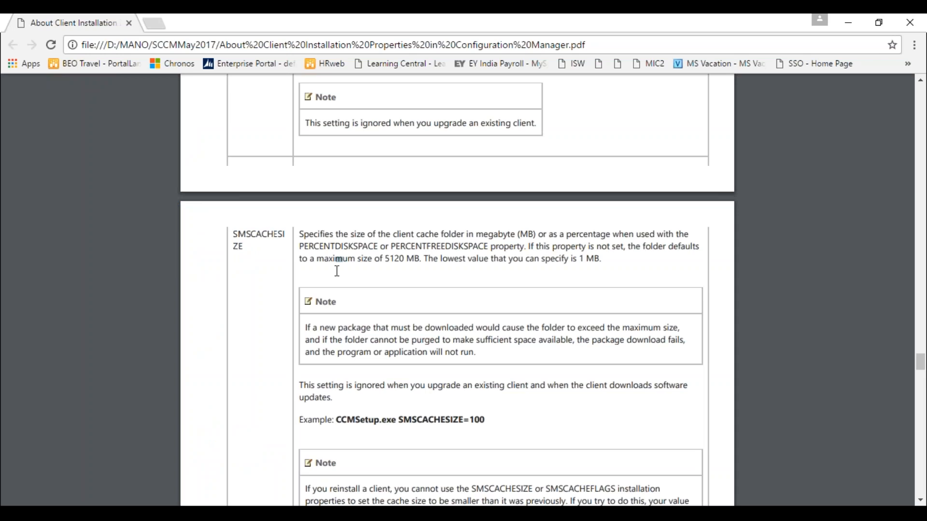
left_click_drag(241, 245, 237, 239)
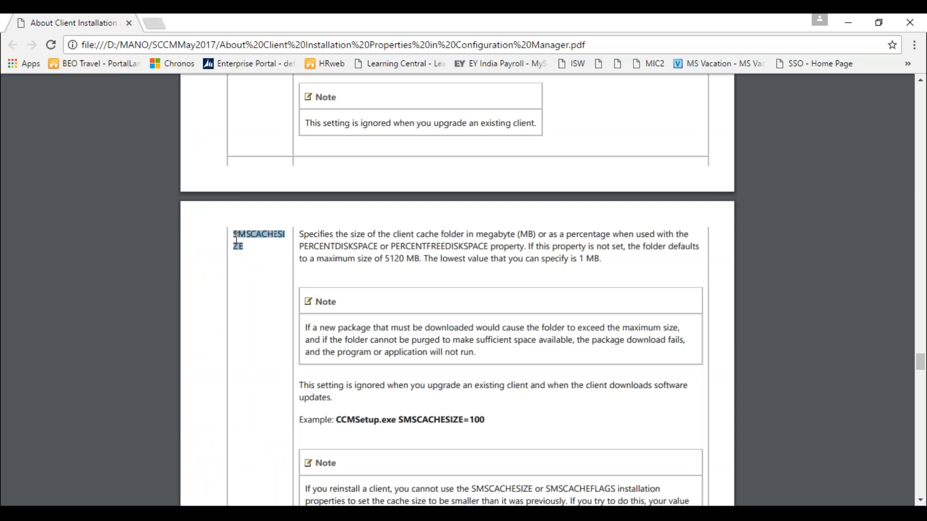
left_click(406, 420)
left_click_drag(407, 419, 481, 421)
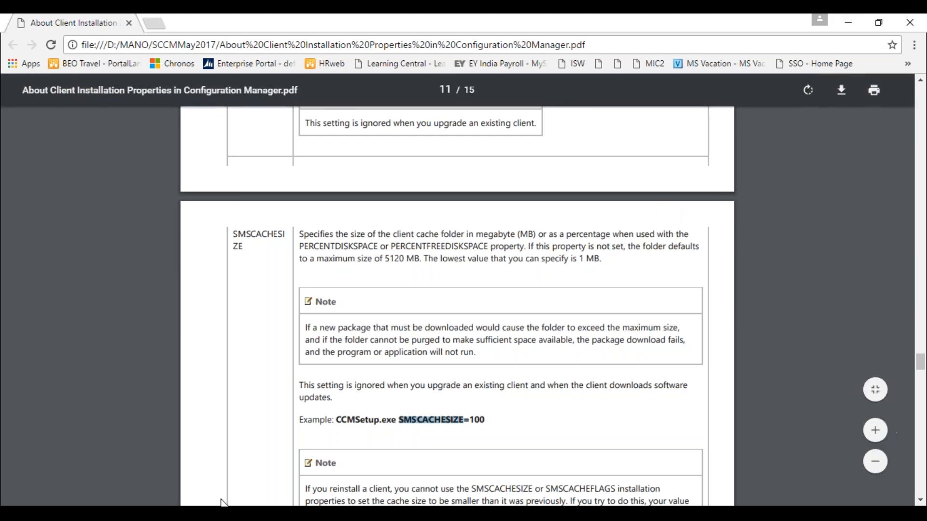
Step: On the MAYSCCM machine, add SMSCACHESIZE=10240 after SMSSITECODE=MAY in the client push installation properties
mouse_move(221, 507)
left_click(156, 470)
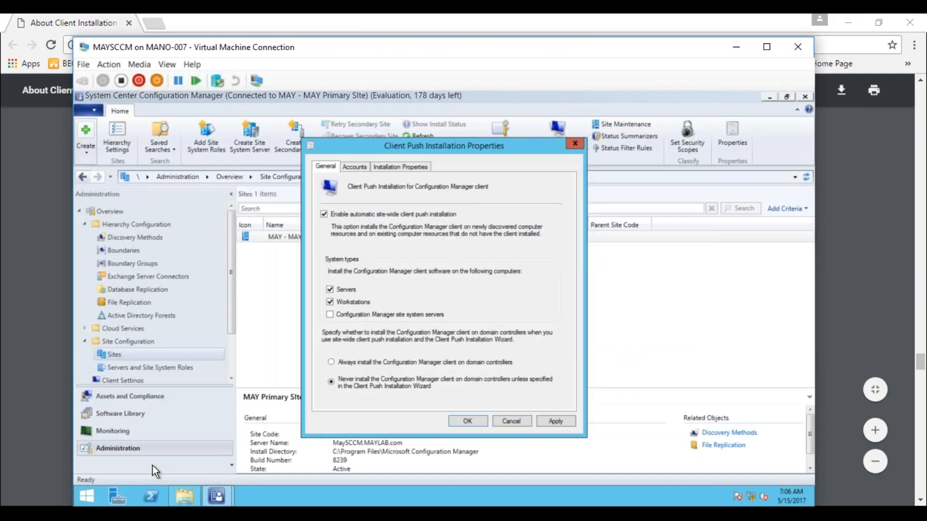
left_click(396, 168)
left_click_drag(417, 145, 642, 143)
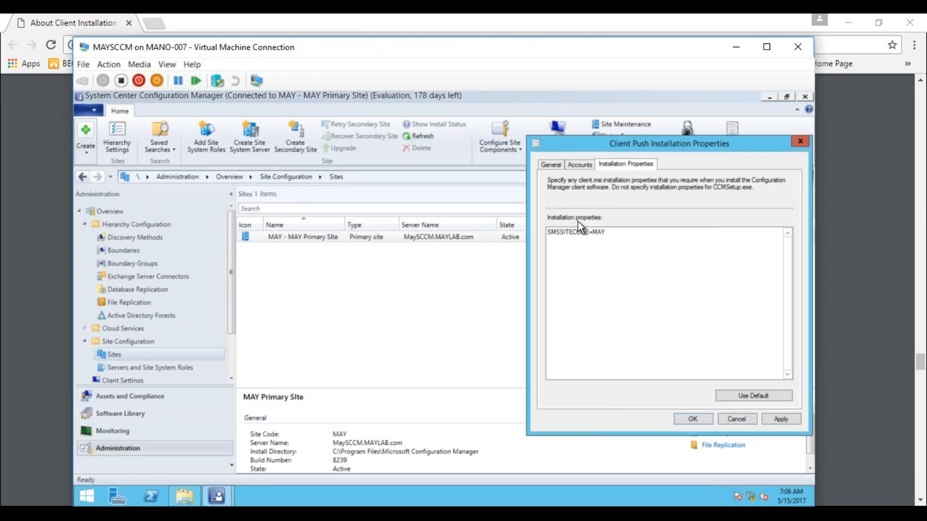
left_click(615, 235)
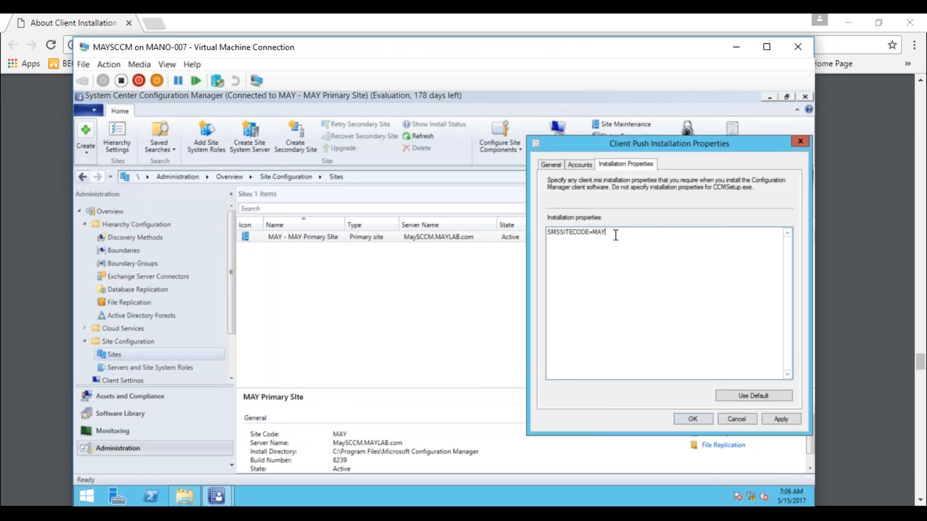
type("SMSCACHESIZE=10240")
Step: Delete the SMSCACHESIZE=10240 entry, leaving only SMSSITECODE=MAY, and review the General and Accounts tabs
left_click(549, 164)
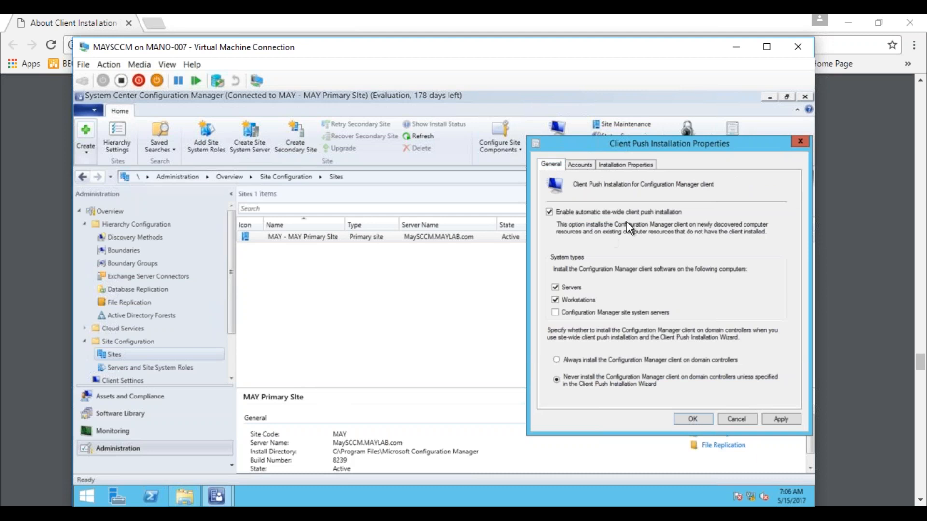
left_click(615, 165)
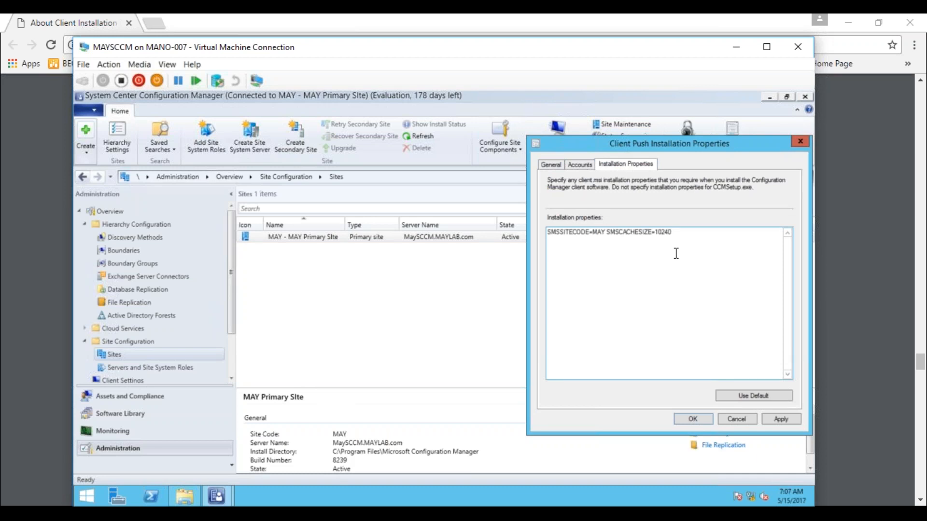
left_click_drag(605, 232, 682, 240)
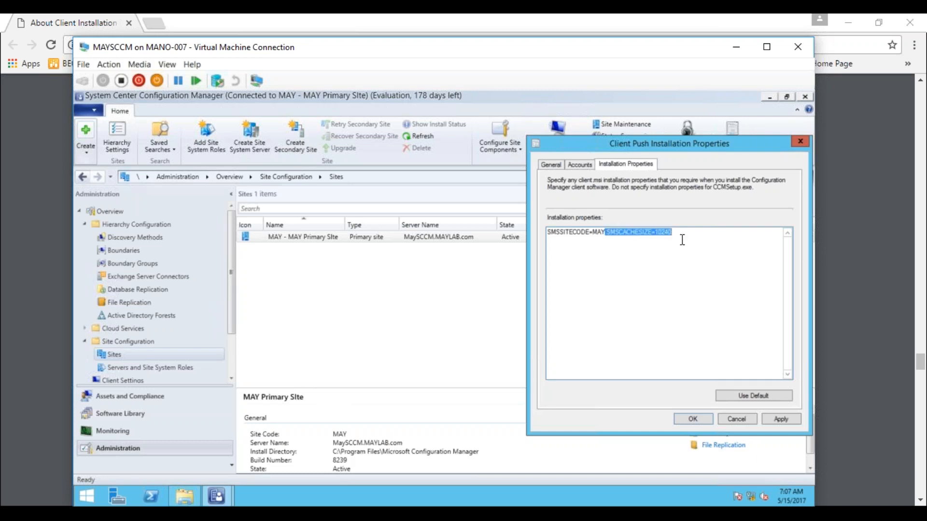
key("BackSpace")
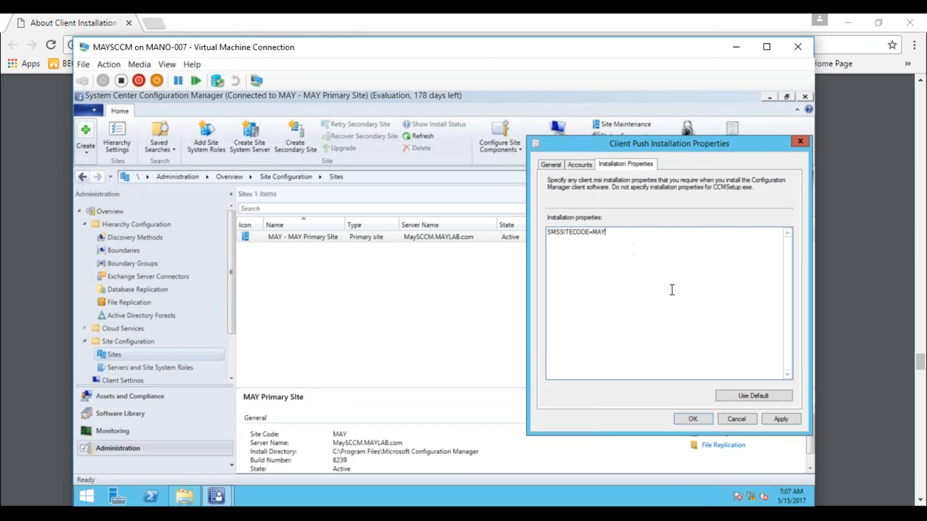
left_click(552, 166)
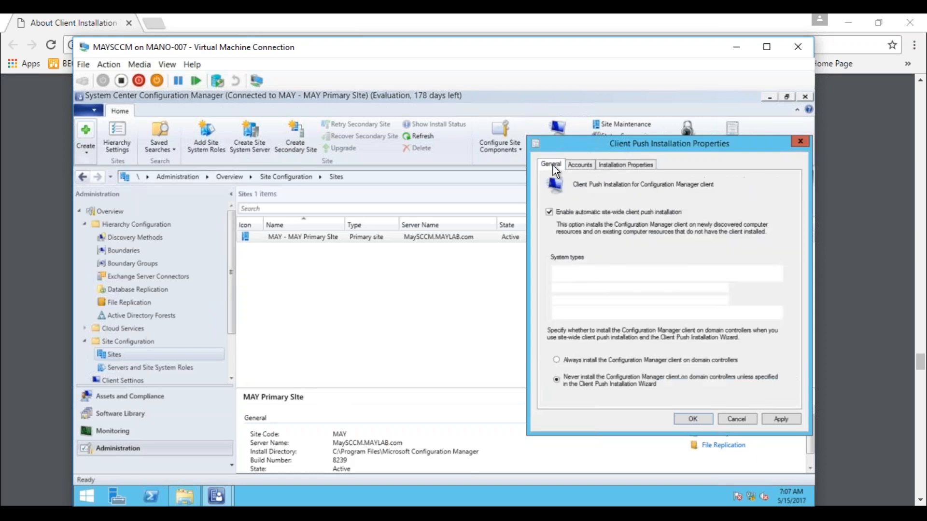
left_click(575, 166)
left_click(611, 164)
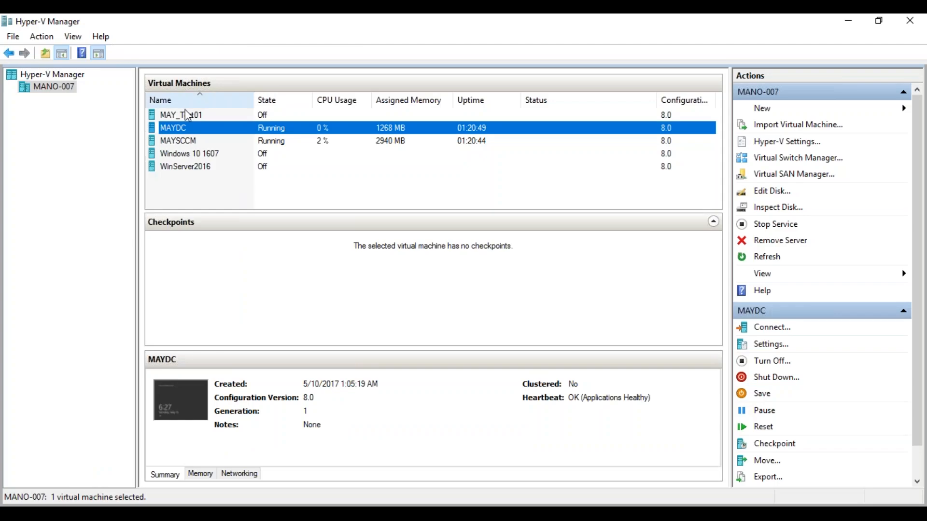
Step: Start the MAY_Test01 virtual machine, then bring the MAYSCCM console window back to the front
left_click(177, 118)
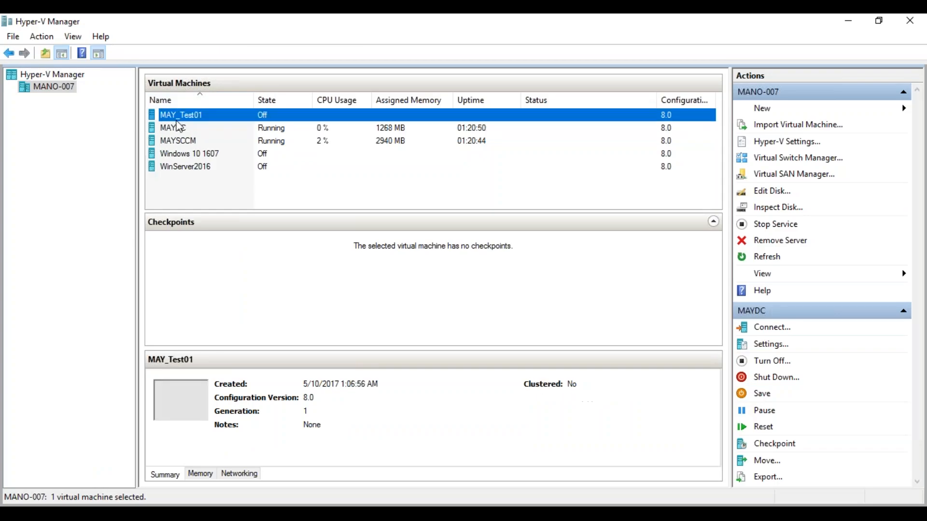
right_click(178, 119)
left_click(212, 167)
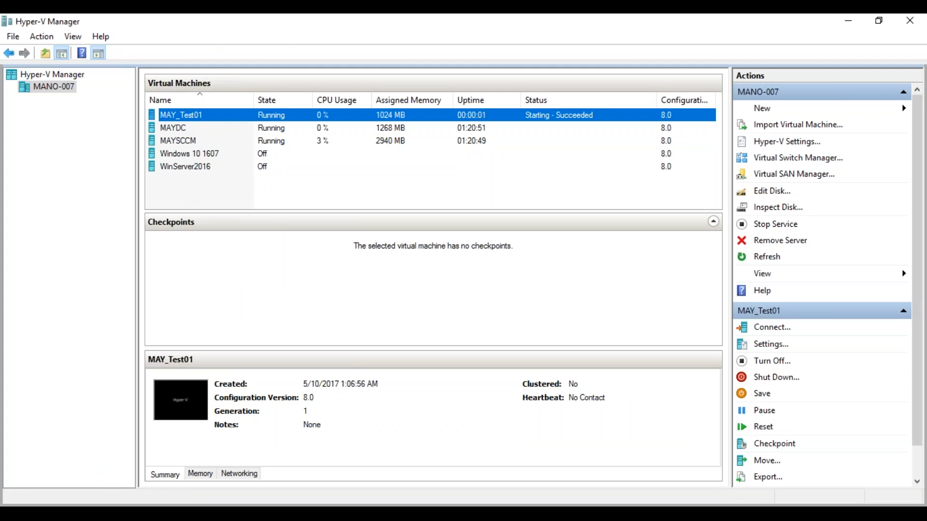
left_click(182, 514)
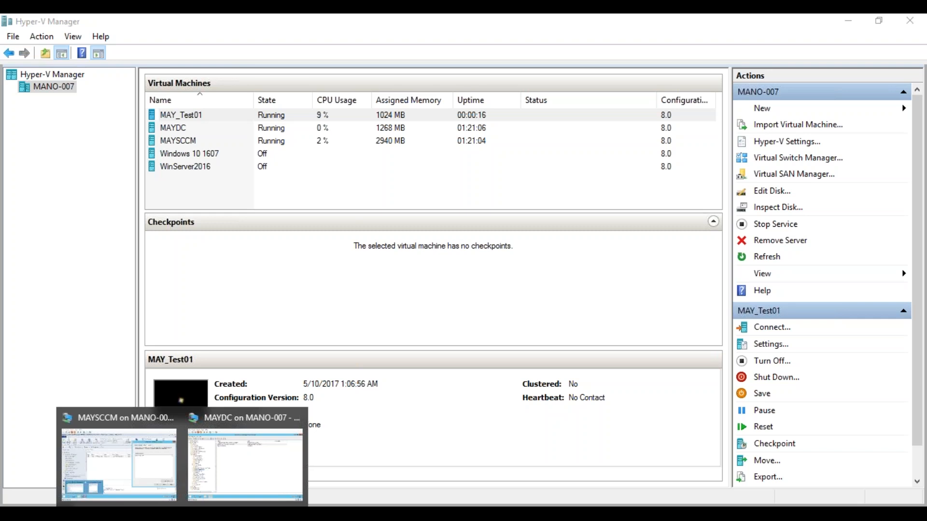
left_click(118, 464)
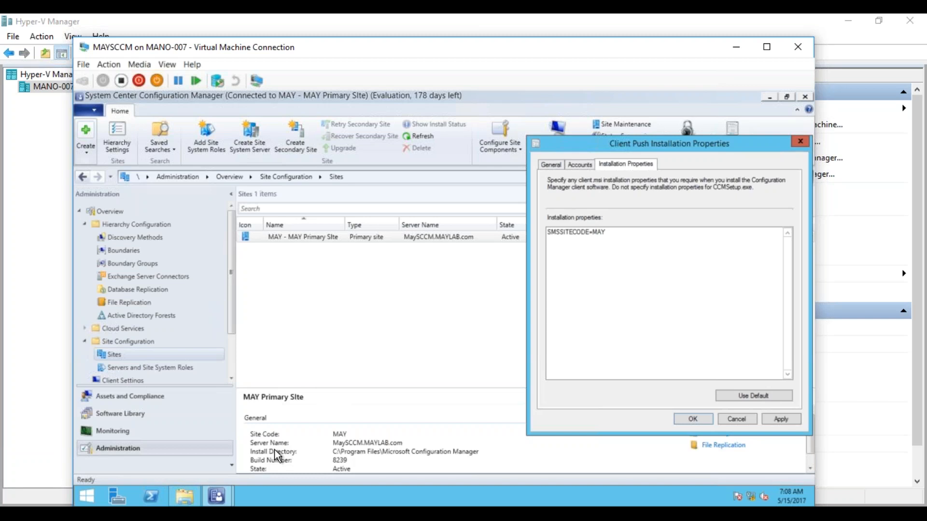
Step: Switch to the client installation properties PDF, scroll to page 12 and highlight the SMSSITECODE=XZY example
key("alt+Tab")
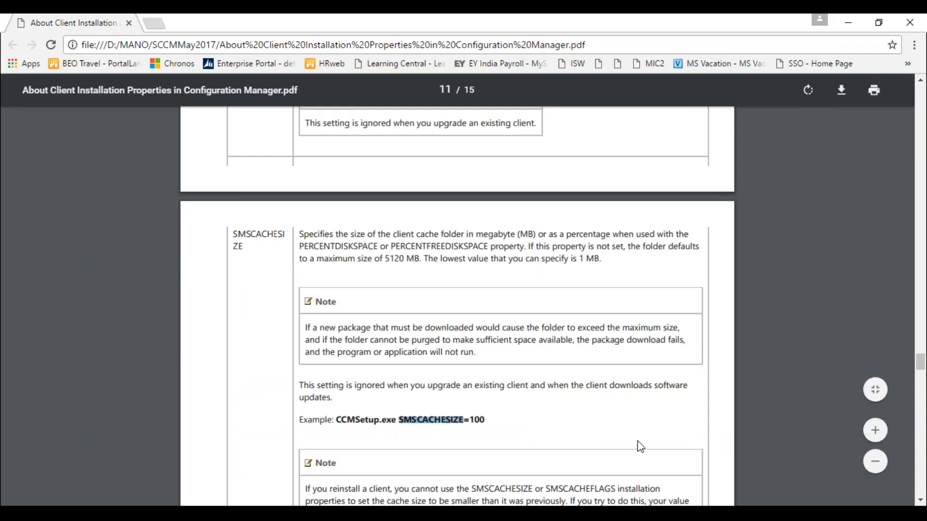
left_click_drag(919, 365, 911, 403)
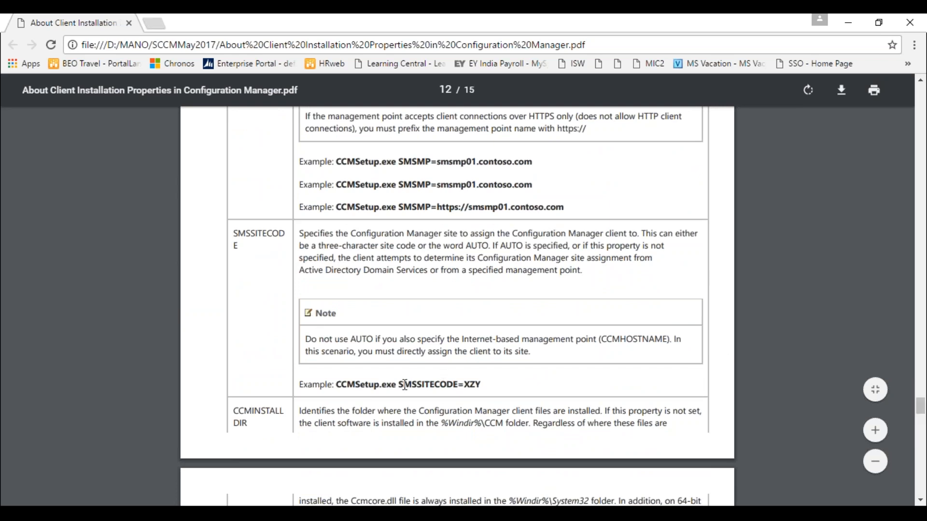
left_click_drag(400, 384, 480, 385)
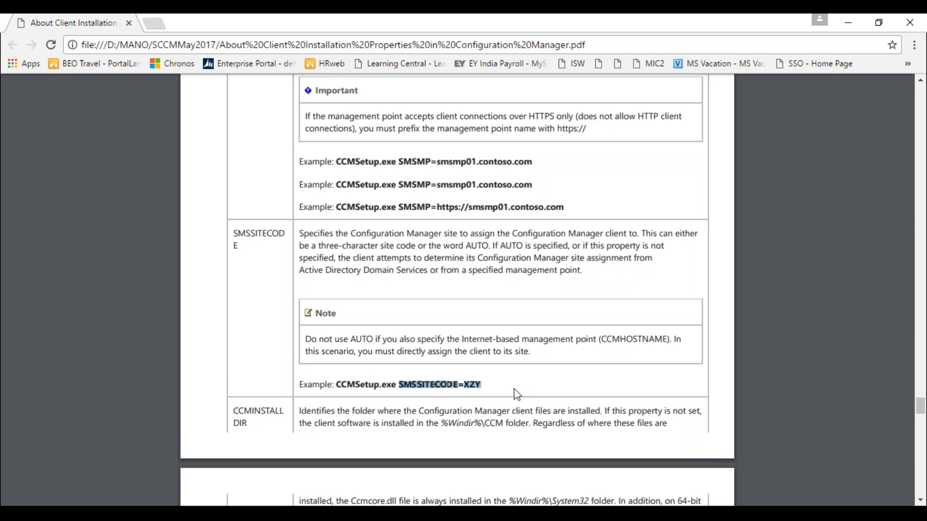
Step: Back on MAYSCCM, select the SMSSITECODE=MAY property text, then view the Accounts and General tabs
left_click(227, 516)
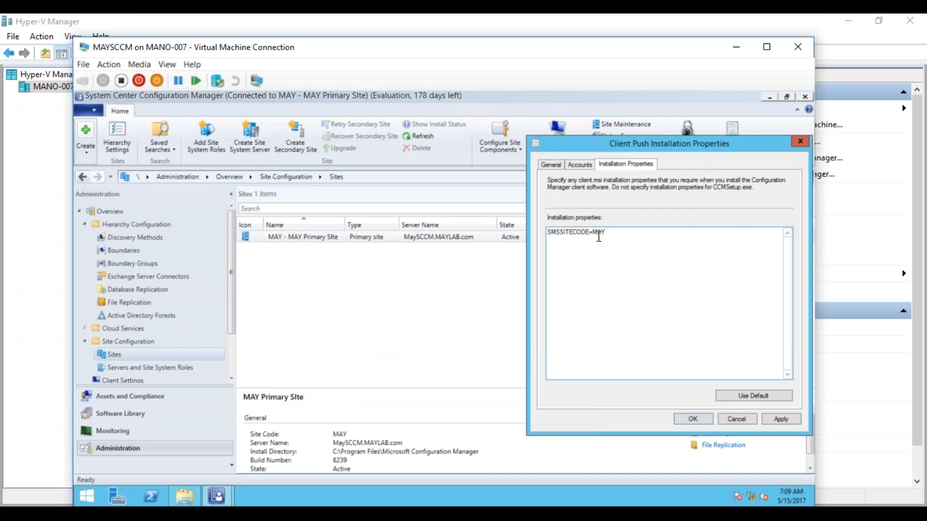
left_click_drag(607, 232, 539, 232)
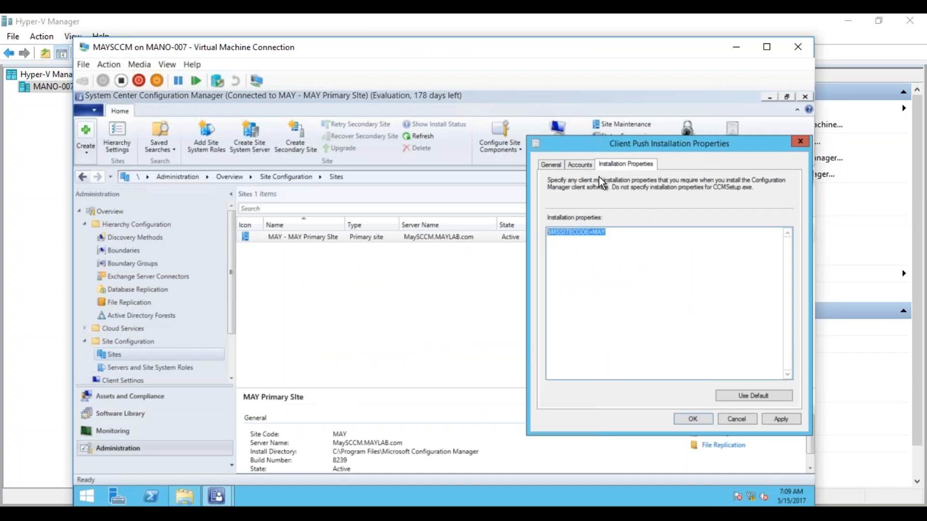
left_click(586, 166)
left_click(558, 169)
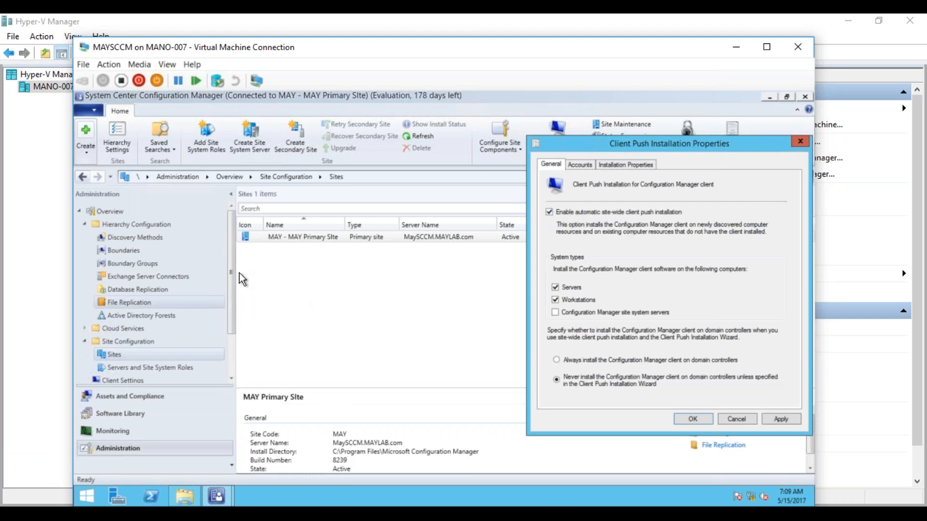
Step: Uncheck 'Enable automatic site-wide client push installation', recheck the other tabs, then Apply and OK
left_click(549, 212)
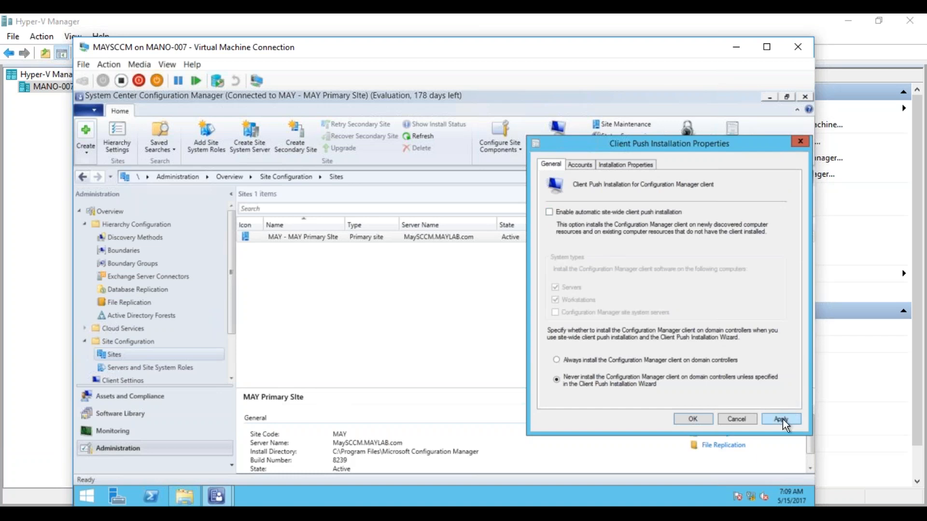
left_click(581, 165)
left_click(636, 166)
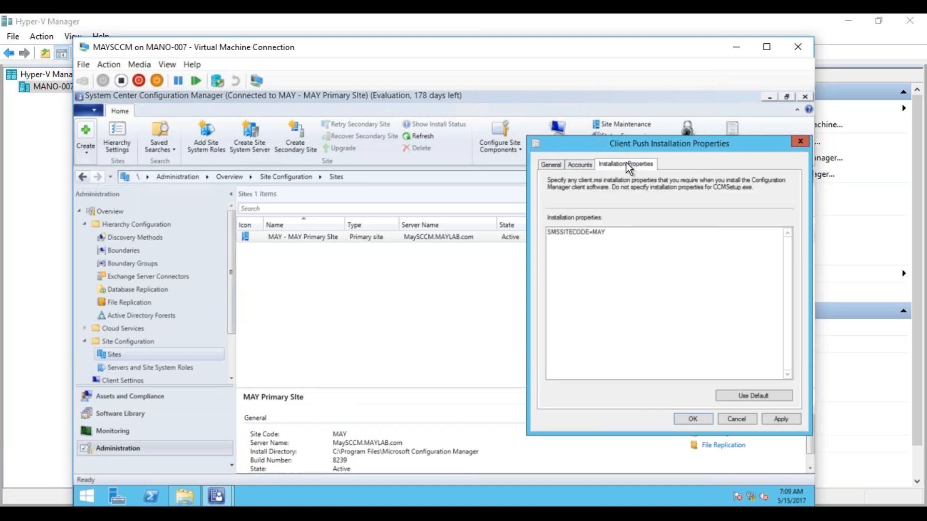
left_click(557, 168)
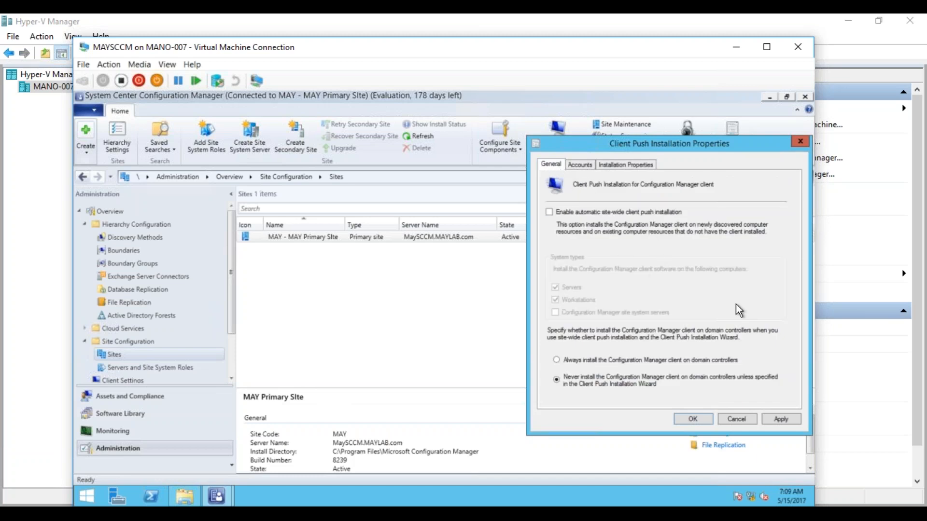
left_click(782, 420)
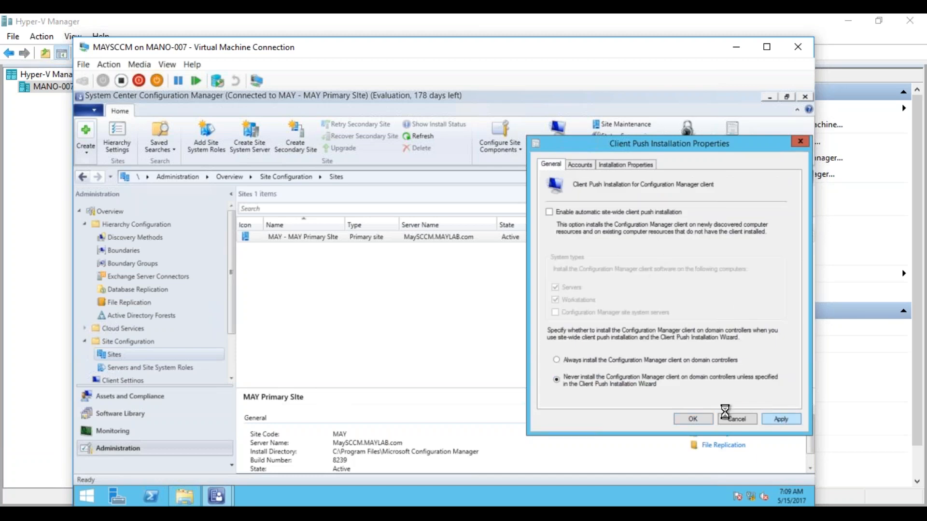
left_click(693, 419)
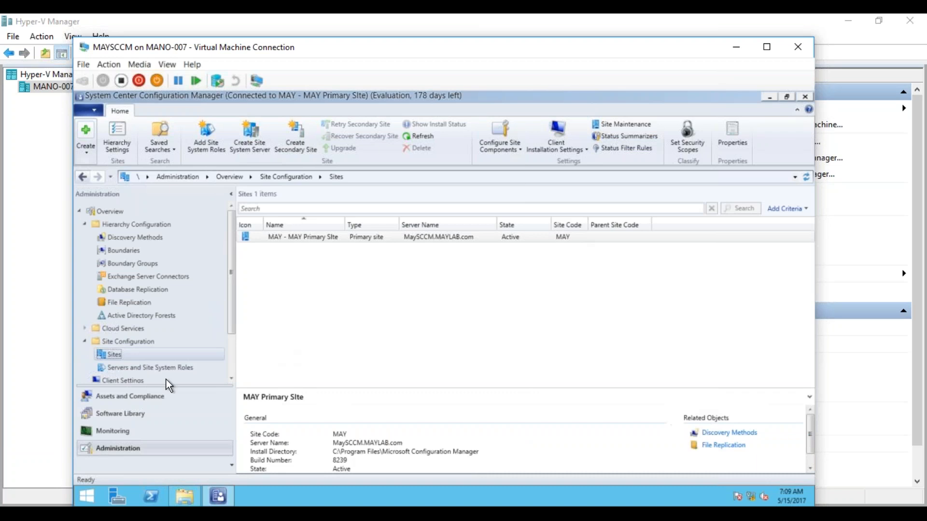
Step: Select MAYTEST01 under Assets and Compliance > Devices, then switch to Hyper-V Manager
left_click(133, 398)
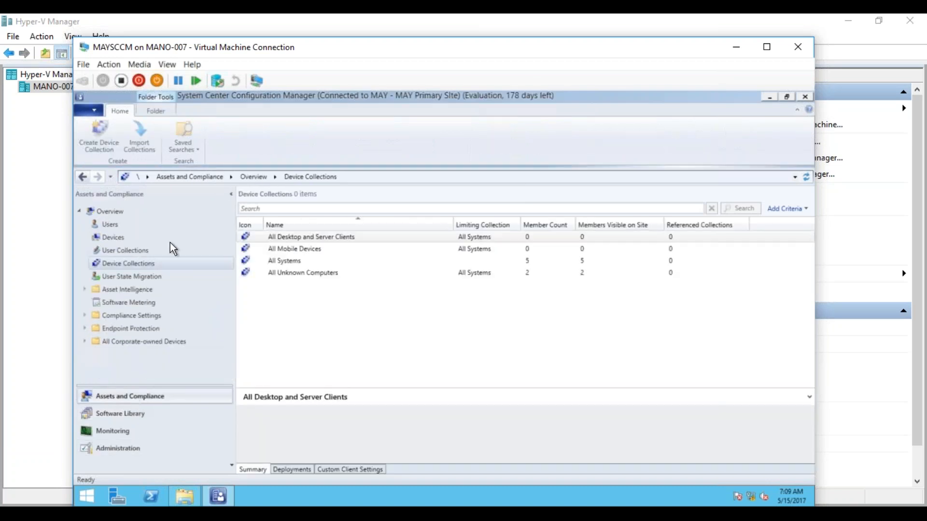
left_click(110, 236)
left_click(291, 262)
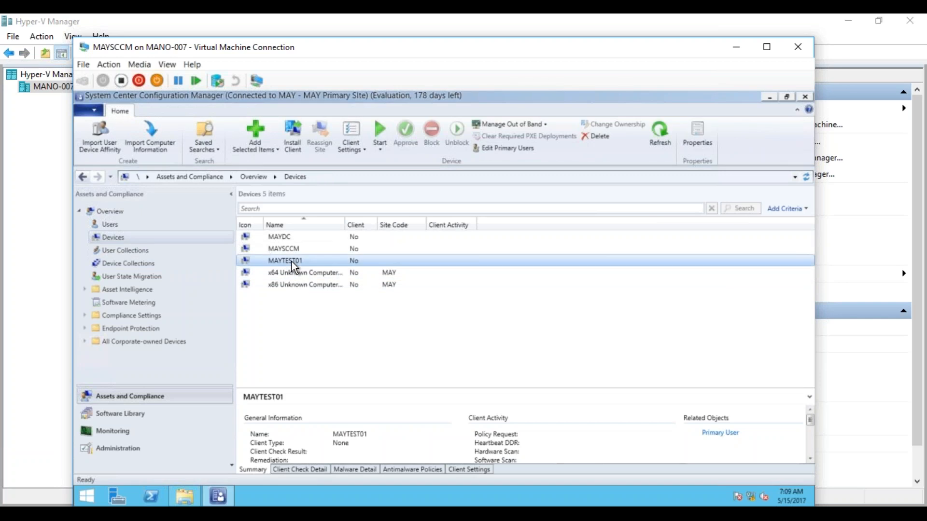
left_click(182, 514)
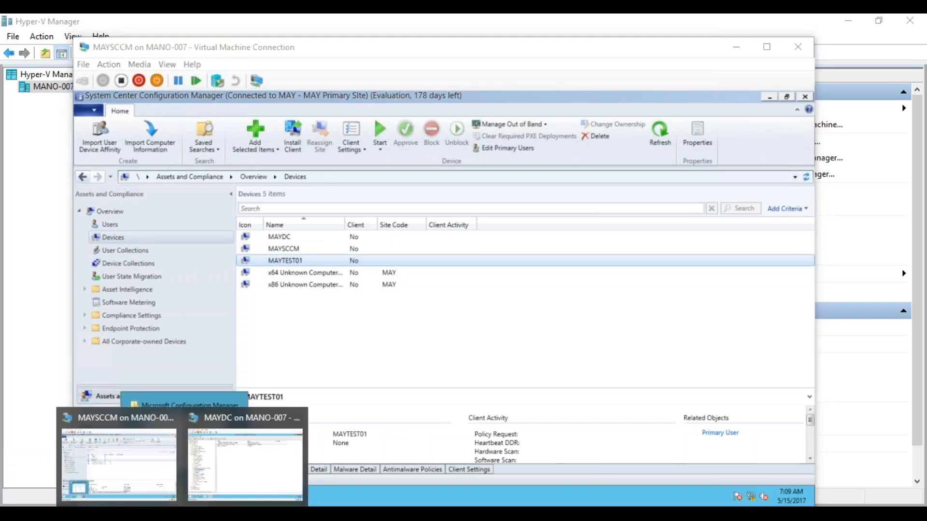
left_click(154, 514)
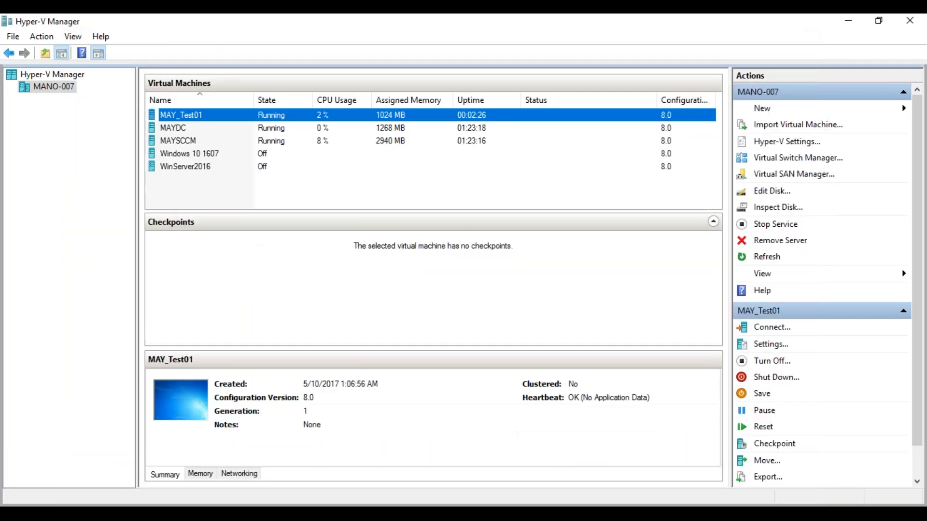
Step: Connect to the MAY_Test01 console and sign in with the Administrator account password
double_click(232, 117)
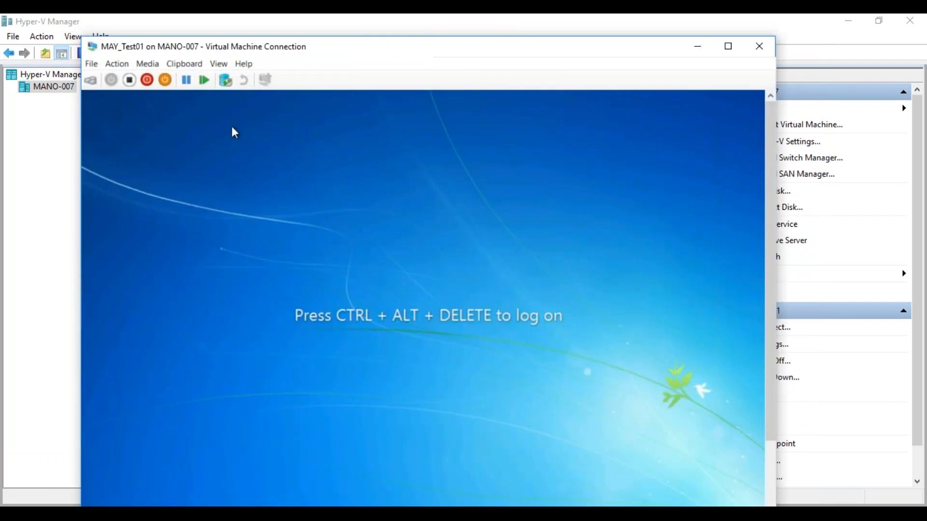
left_click(91, 81)
type("****")
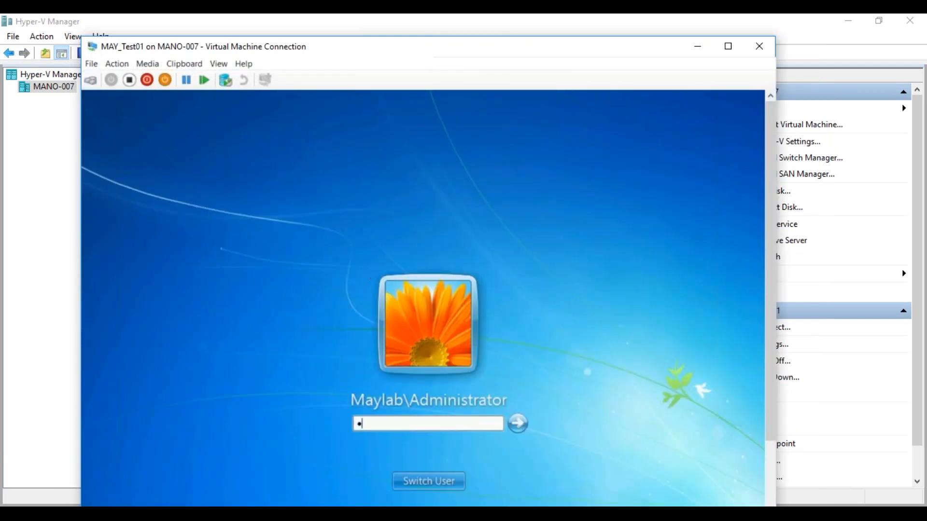
type("****")
key("Return")
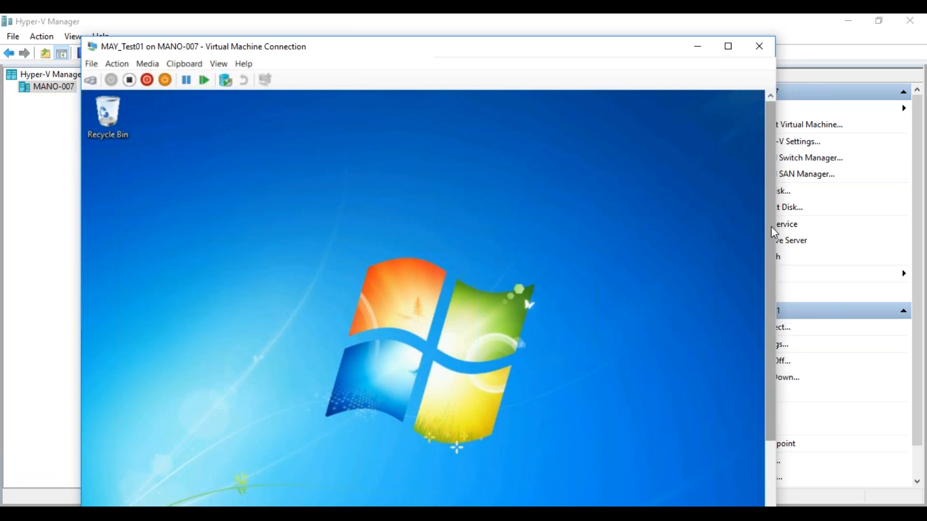
Step: Open MAYTEST01's Network and Sharing Center and look at its network adapter connections
left_click_drag(576, 47, 571, 24)
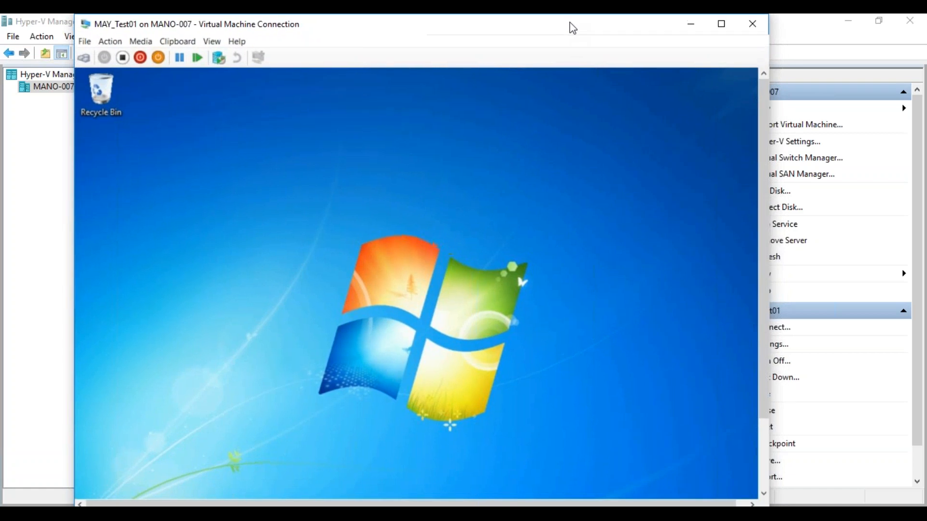
left_click_drag(763, 310, 763, 387)
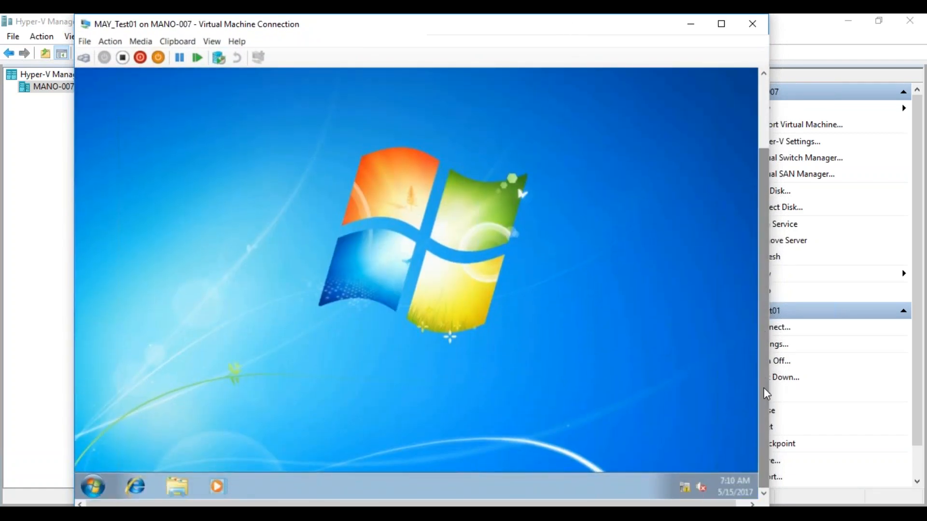
right_click(684, 487)
left_click(677, 476)
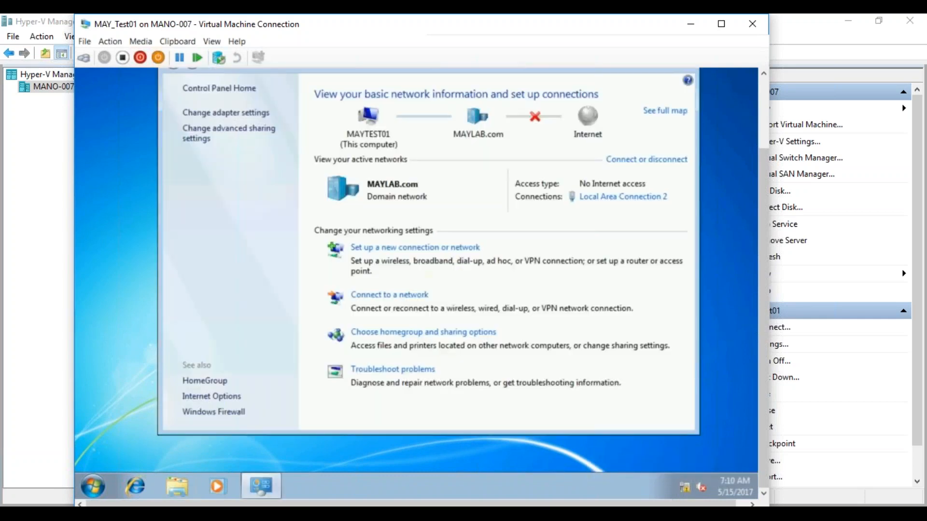
left_click_drag(762, 315, 762, 256)
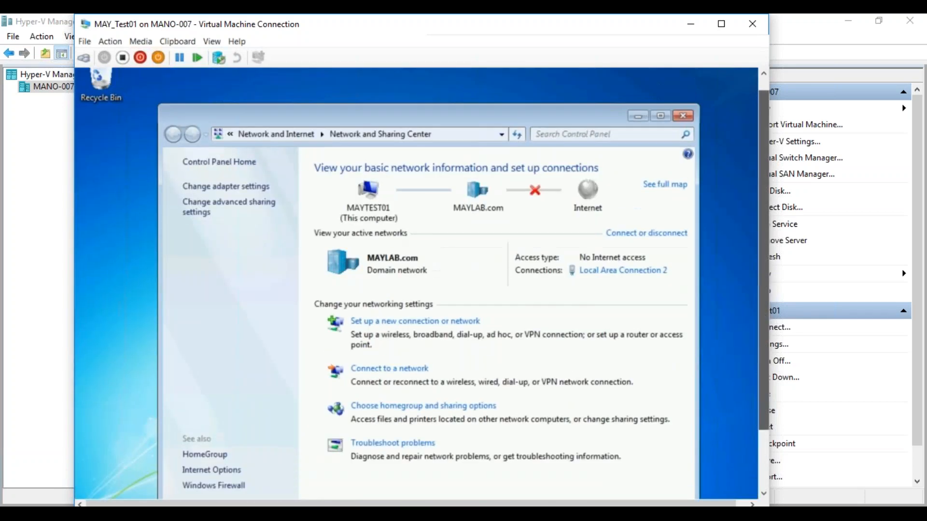
left_click(236, 188)
left_click(175, 132)
Step: Review the advanced sharing settings (discovery and file sharing off), then return to the MAYSCCM console
left_click(234, 211)
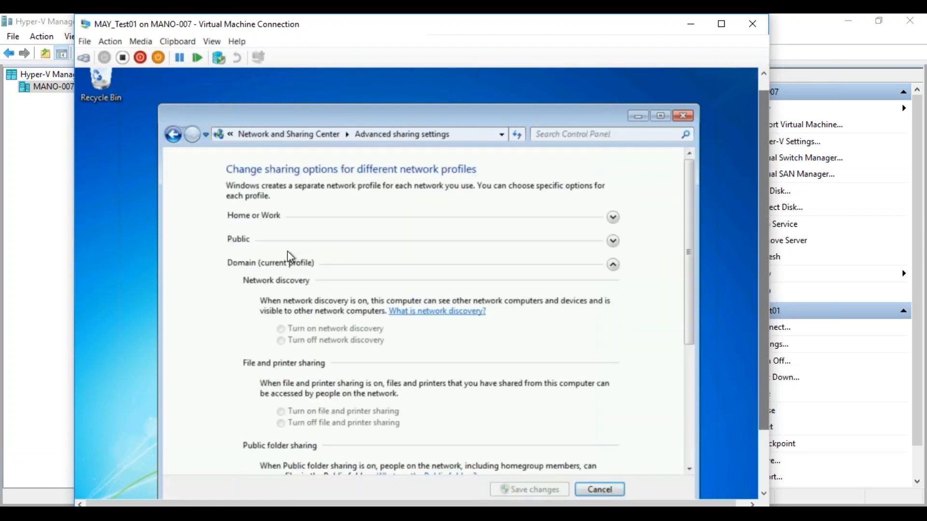
left_click_drag(692, 279, 695, 341)
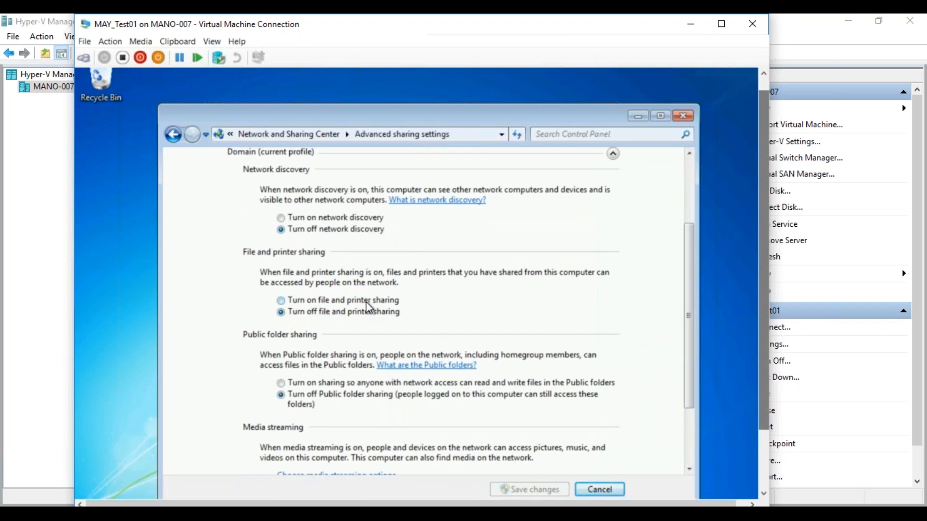
mouse_move(181, 514)
left_click(114, 466)
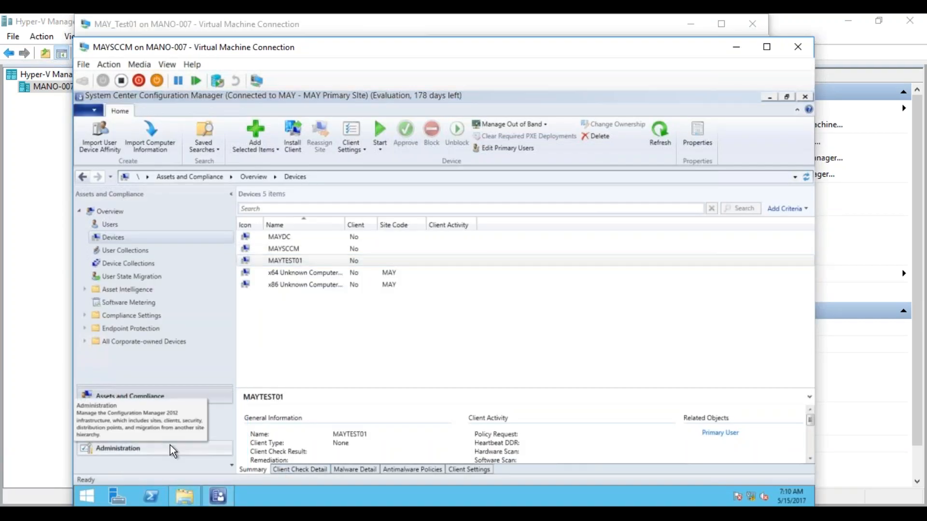
Step: Enter \\TEST in a Run dialog on MAYSCCM, then launch cmd on MAY_Test01
key("super+r")
type("\\\\")
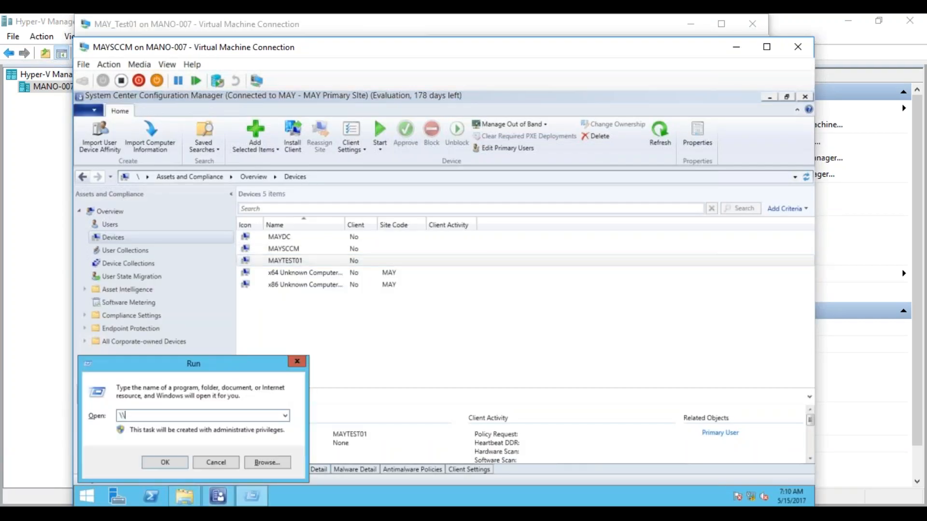
type("TEST")
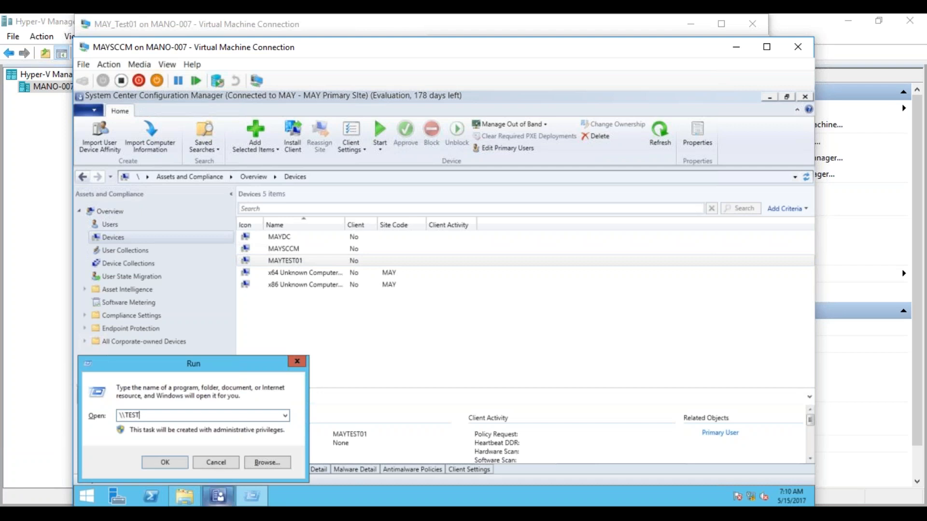
left_click(311, 455)
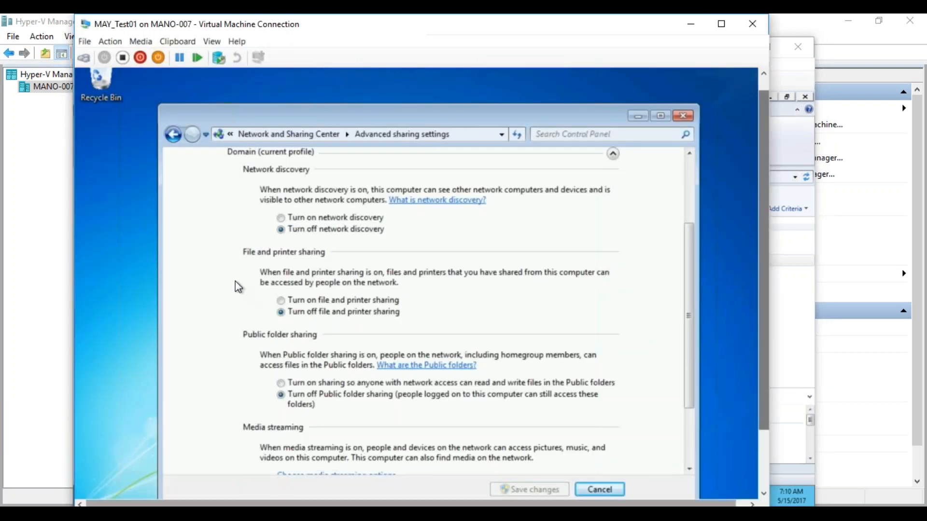
left_click_drag(765, 249, 755, 398)
left_click(102, 479)
type("cmd")
key("Return")
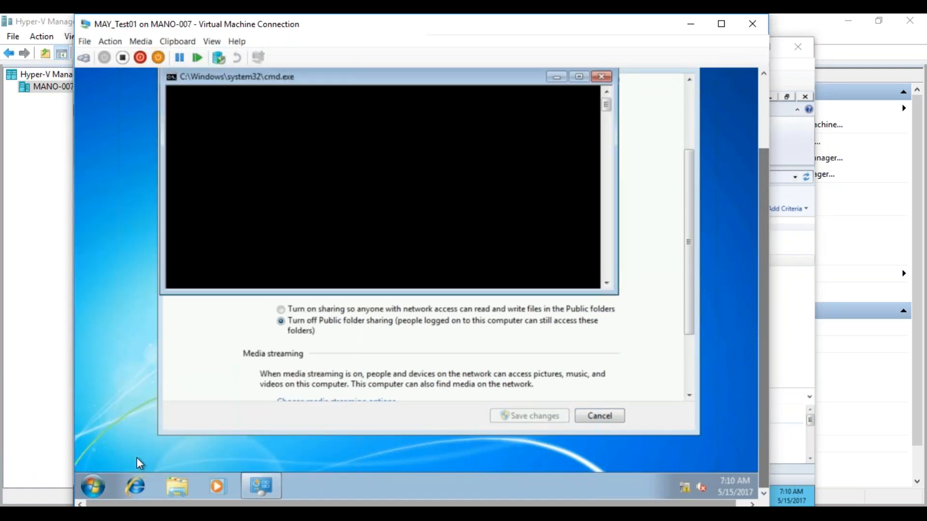
Step: Run hostname to confirm the name MayTest01, then switch back to the MAYSCCM machine
type("hostname")
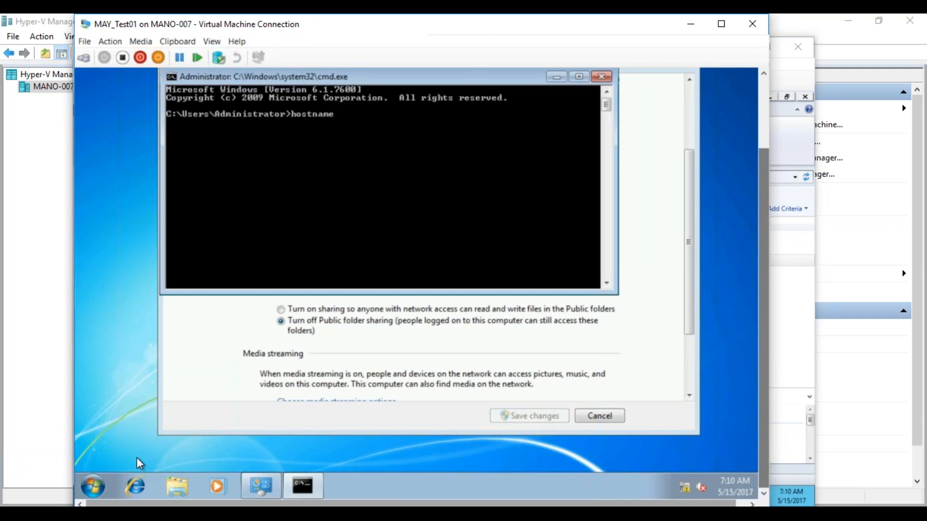
key("Return")
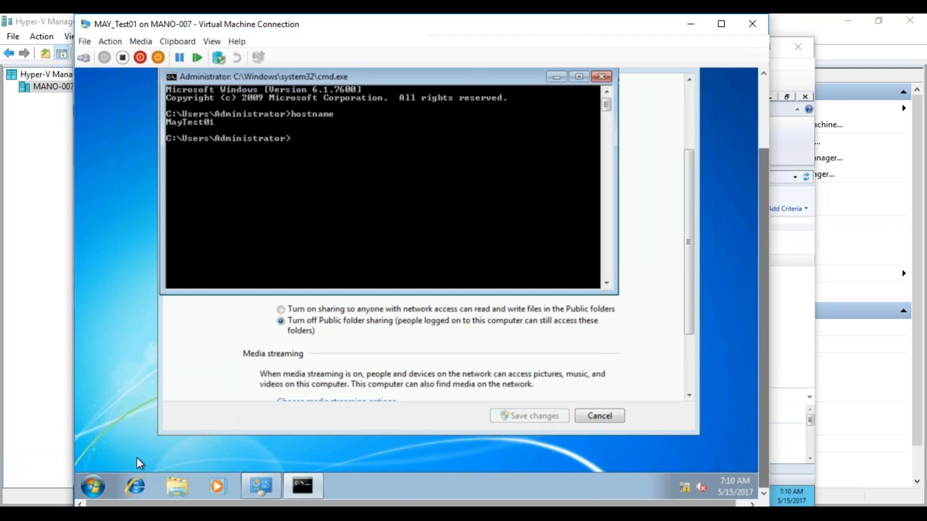
left_click(284, 469)
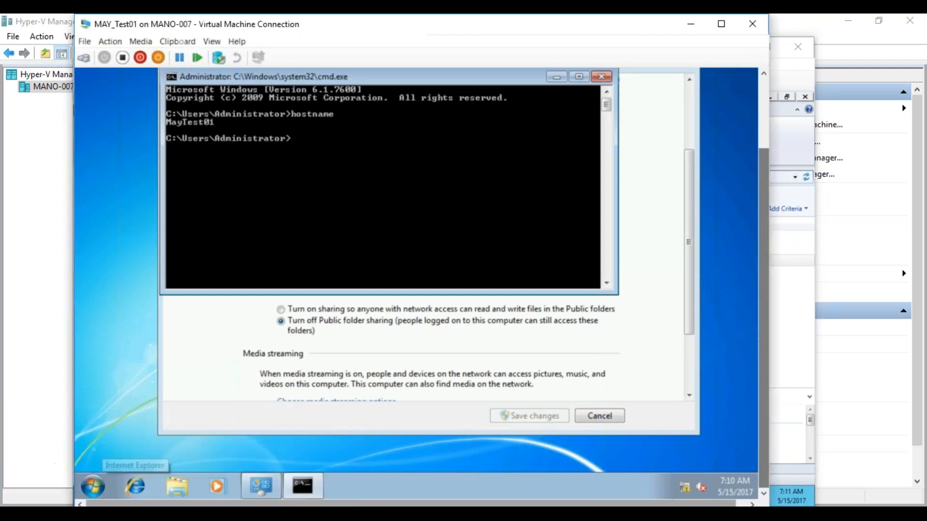
left_click(183, 463)
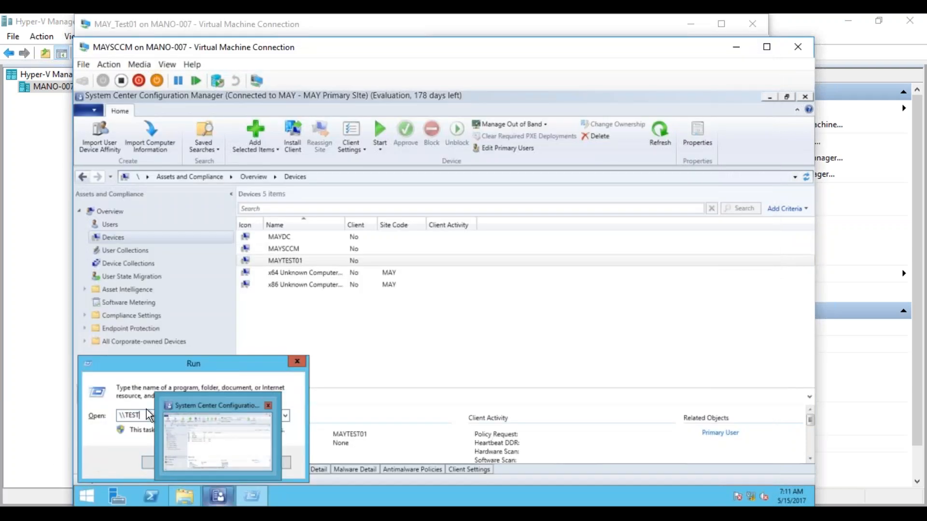
Step: Try opening \\MAYTEST01\c$\ from Run and cancel the resulting network access error
key("BackSpace")
key("BackSpace")
key("BackSpace")
key("BackSpace")
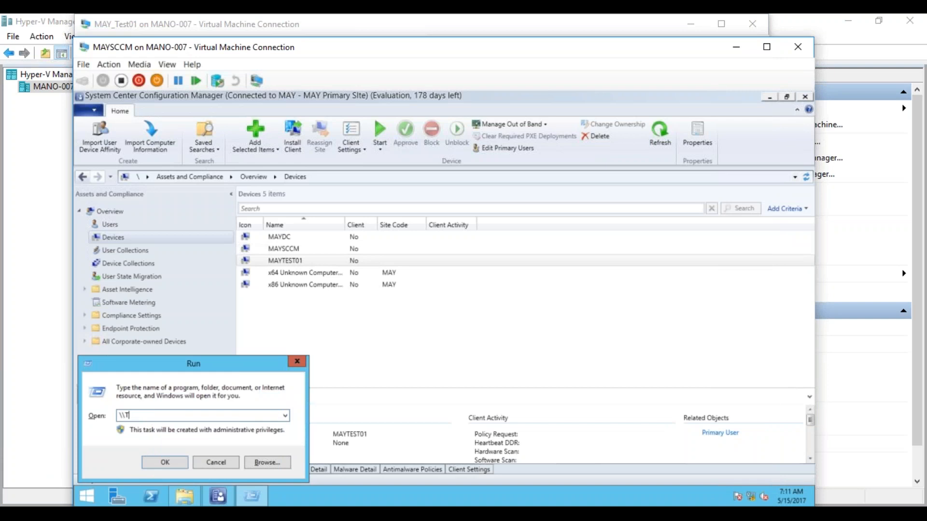
type("MA")
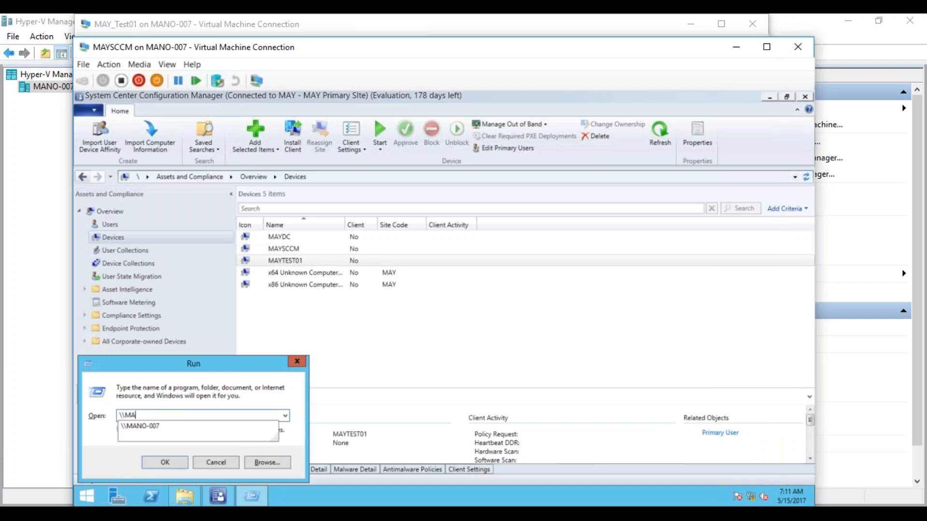
type("YTEST01")
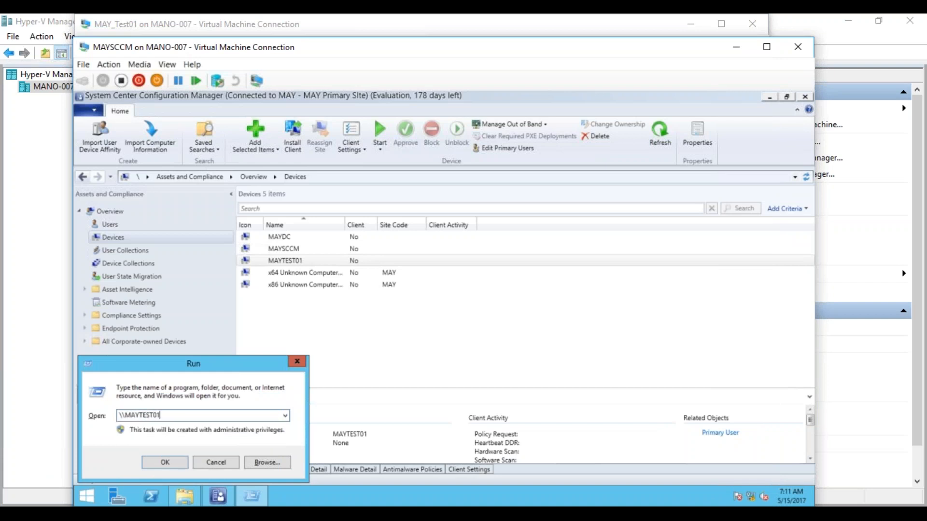
type("\\c$\\")
key("Return")
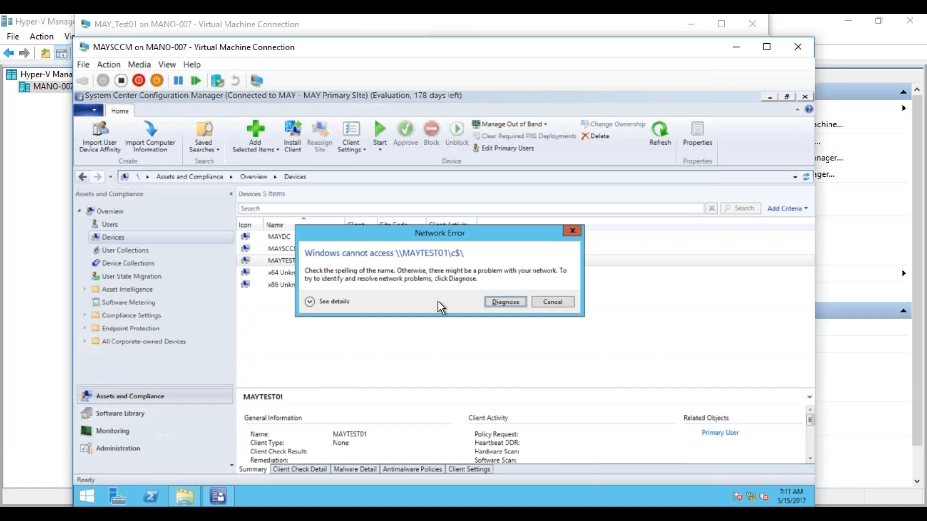
left_click(559, 304)
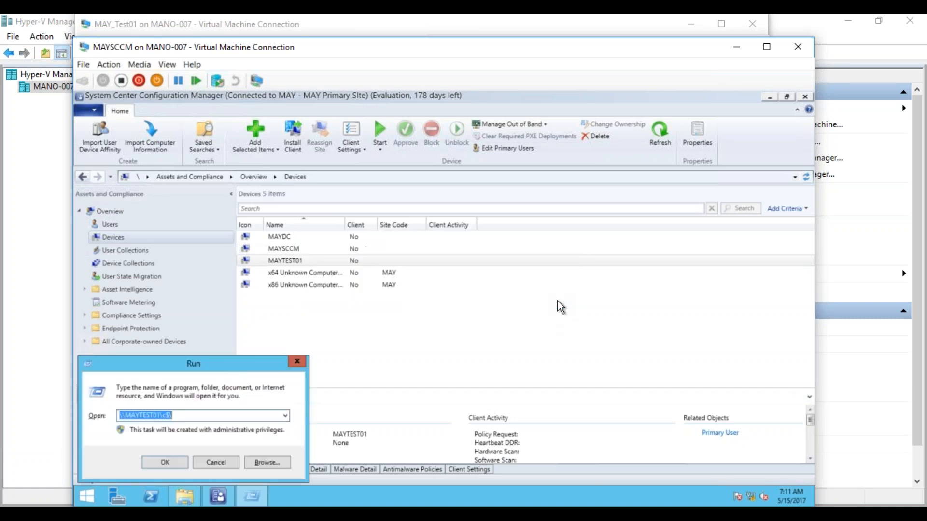
left_click(181, 513)
Step: On MAY_Test01, turn on file and printer sharing in Advanced sharing settings and save
left_click(304, 478)
left_click(459, 354)
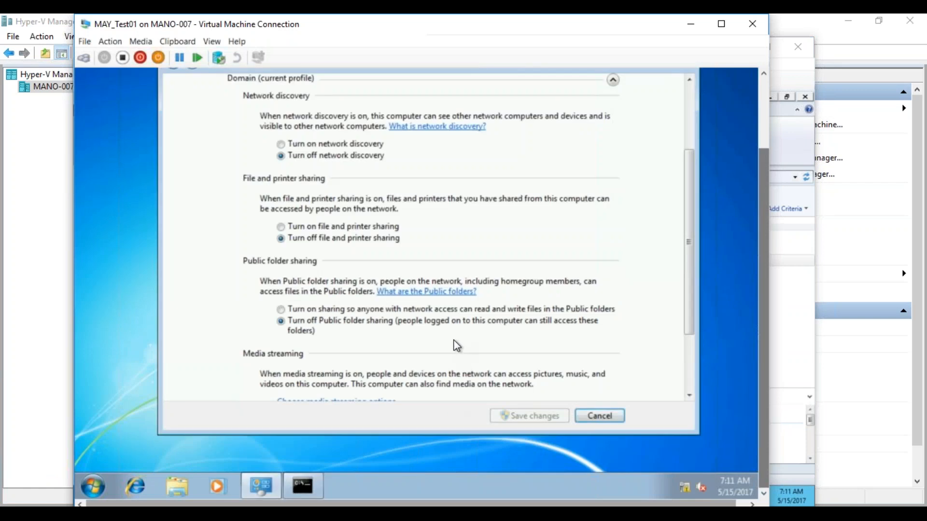
left_click(337, 227)
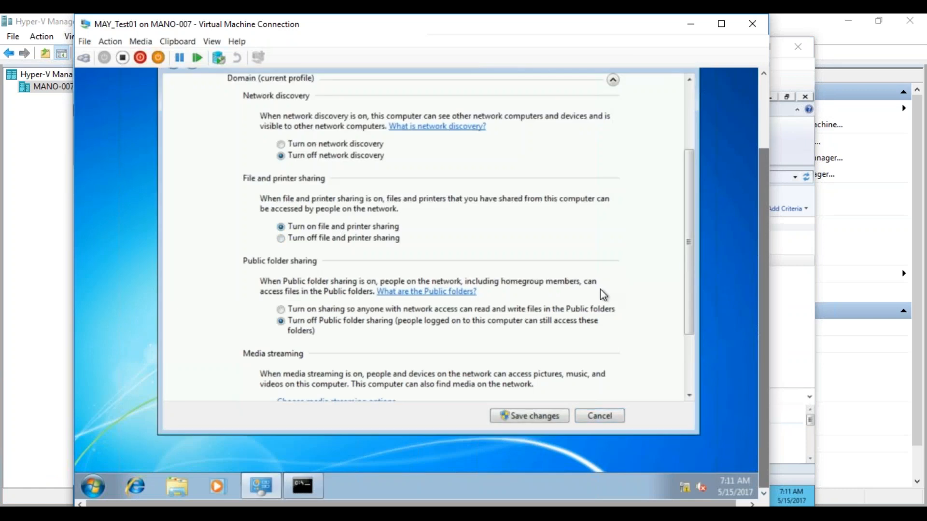
scroll(687, 279, "down", 1)
left_click_drag(690, 285, 683, 179)
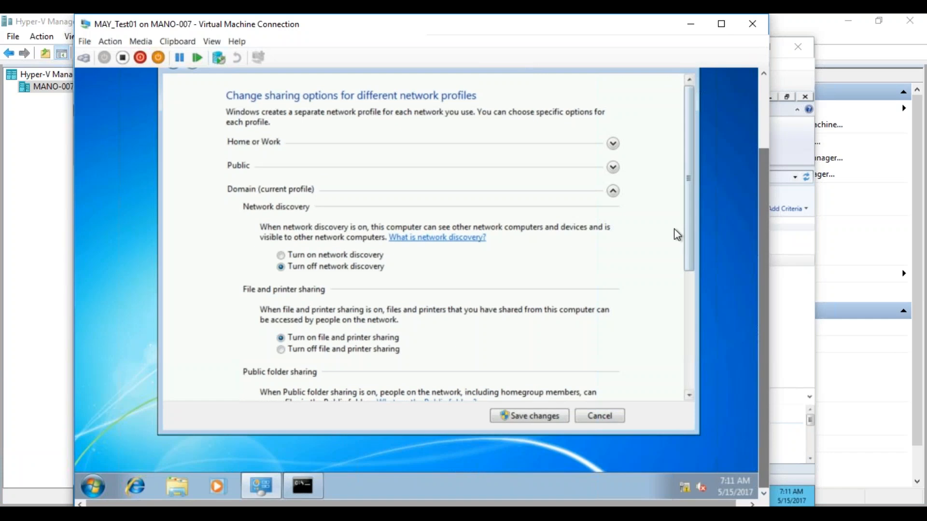
left_click(530, 417)
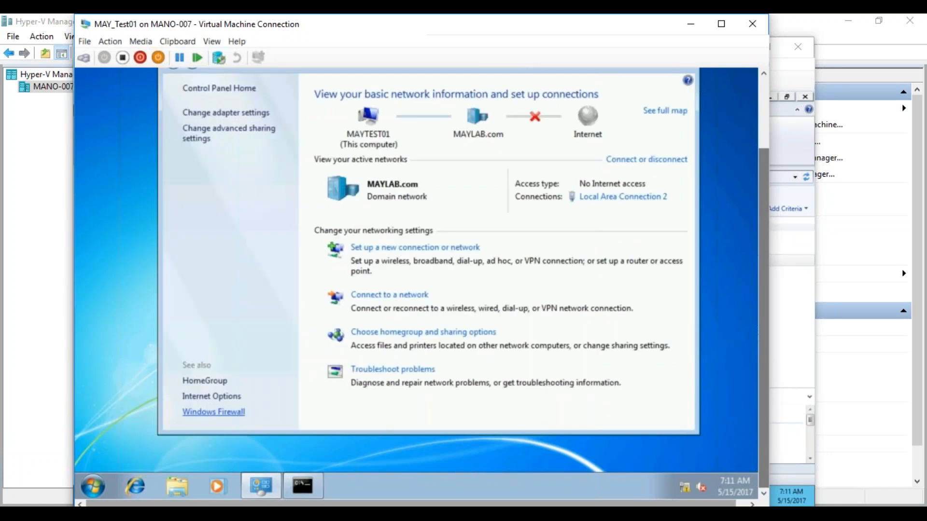
Step: Turn Windows Firewall off for domain, home/work and public networks
left_click(232, 413)
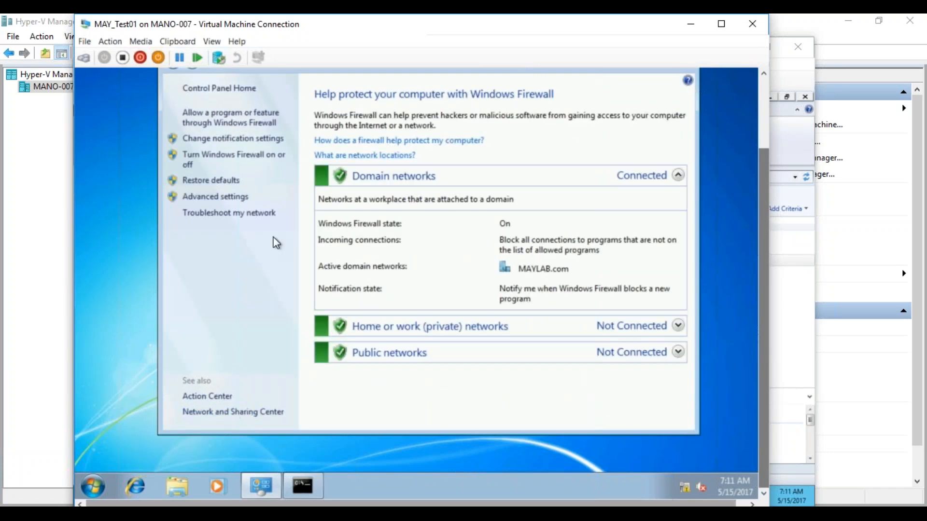
left_click(226, 161)
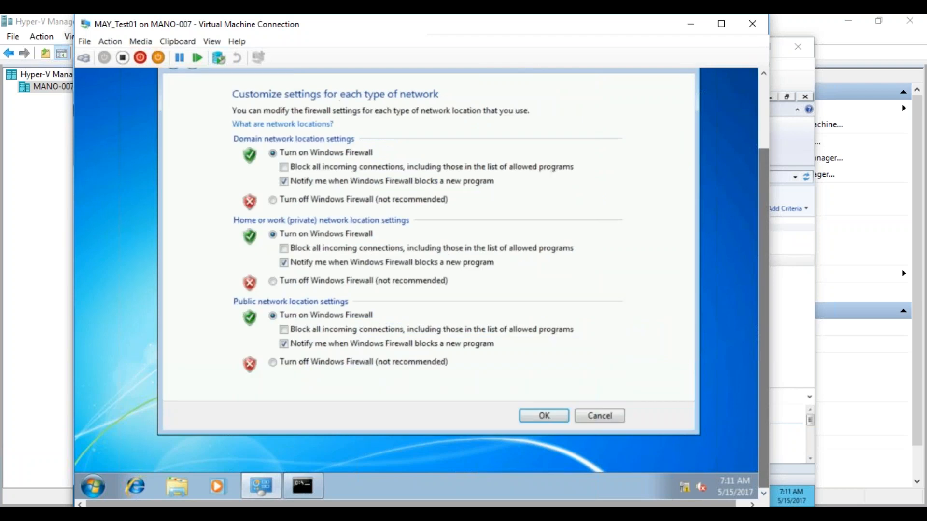
left_click(273, 200)
left_click(272, 281)
left_click(273, 362)
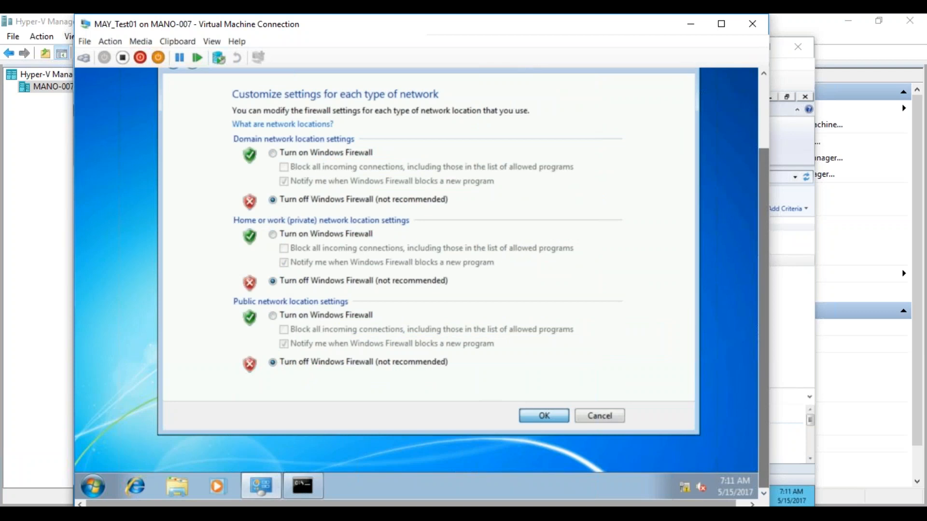
left_click(544, 415)
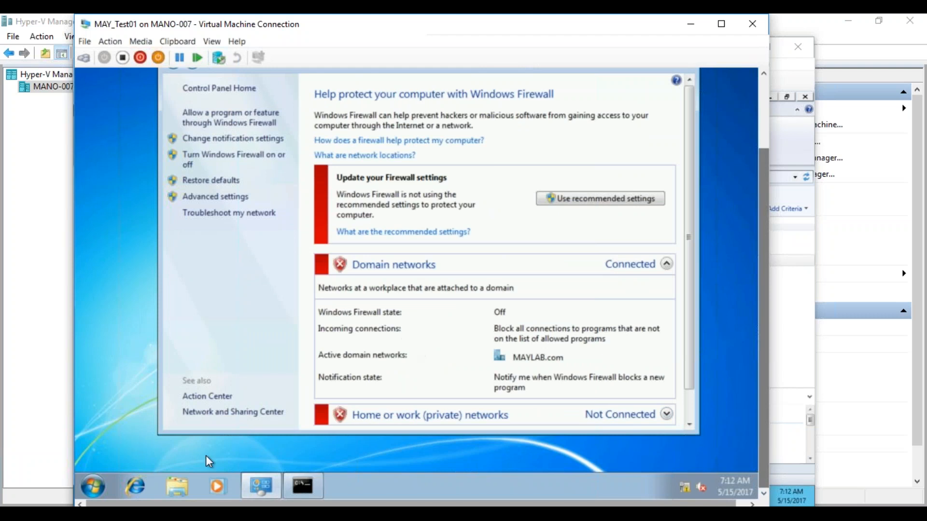
Step: Launch Services.msc and open the Windows Firewall service's properties
left_click(94, 482)
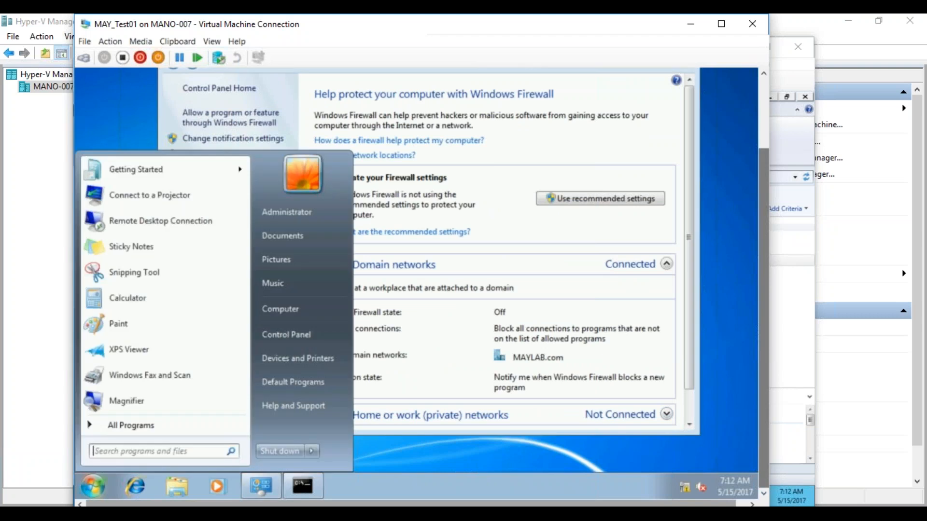
type("Ser")
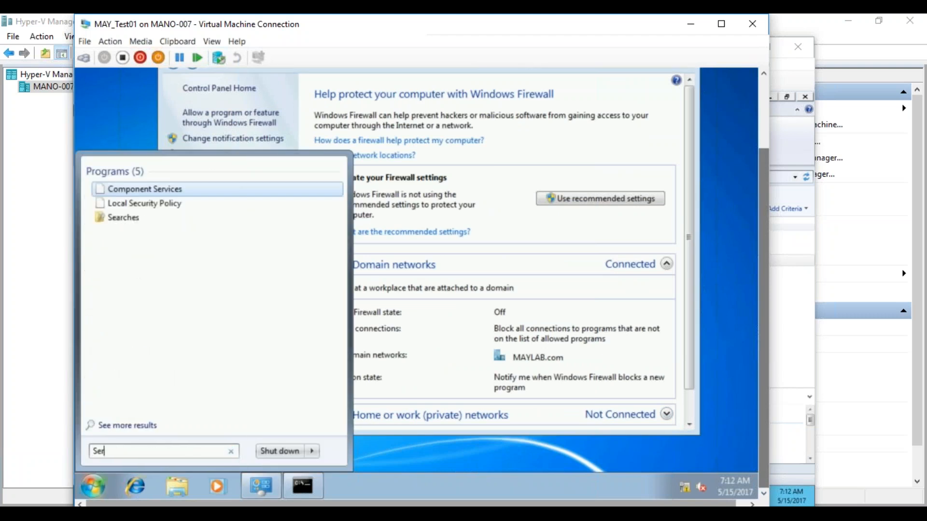
type("vices.msc")
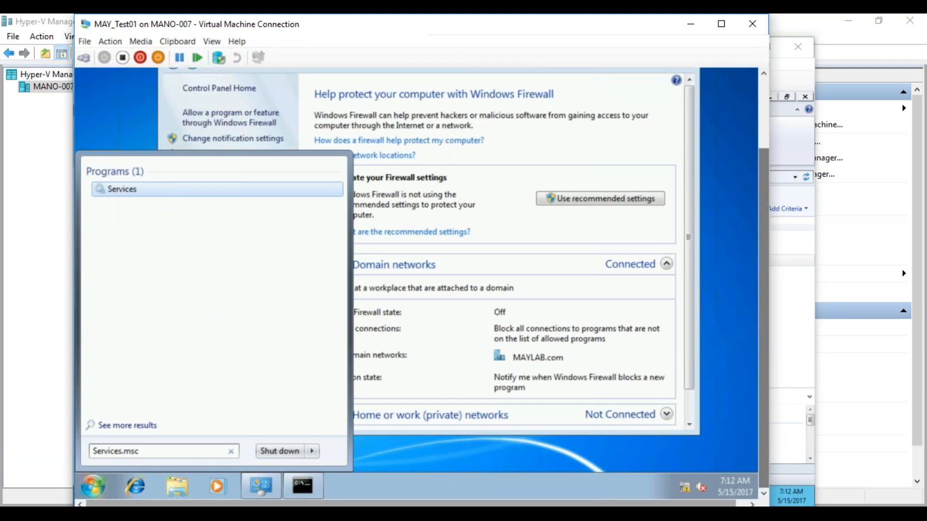
key("Return")
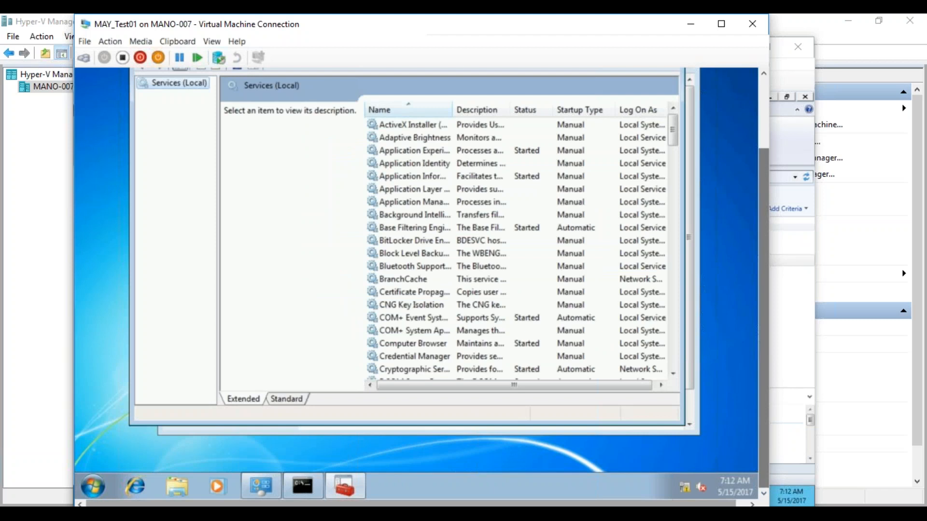
left_click_drag(681, 325, 727, 318)
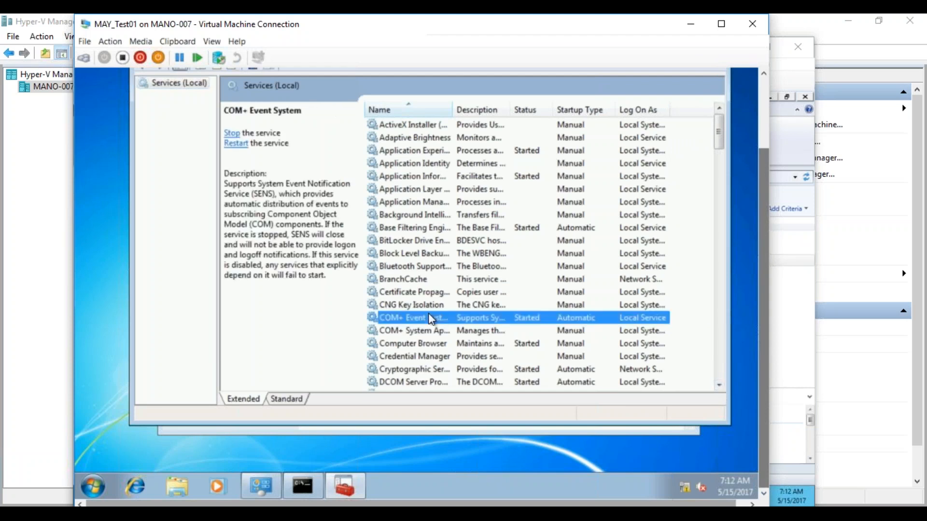
key("w")
key("i")
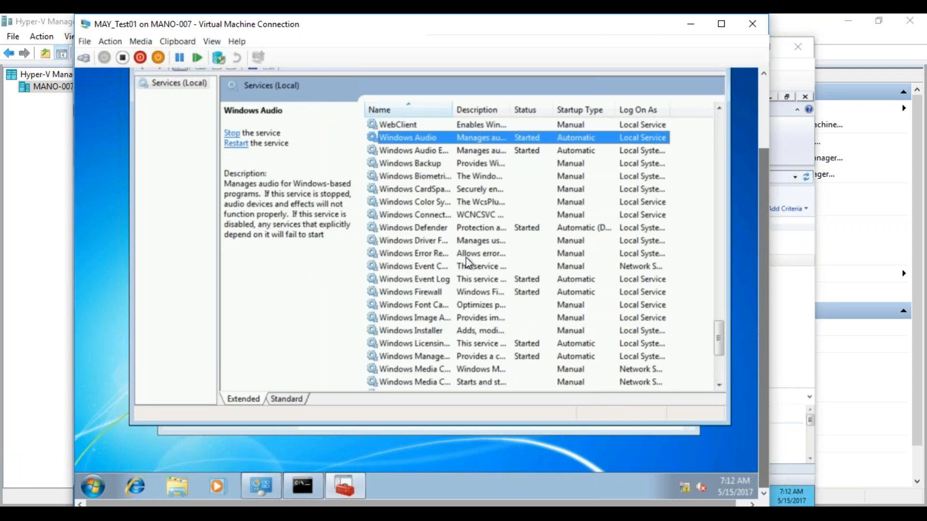
left_click(436, 296)
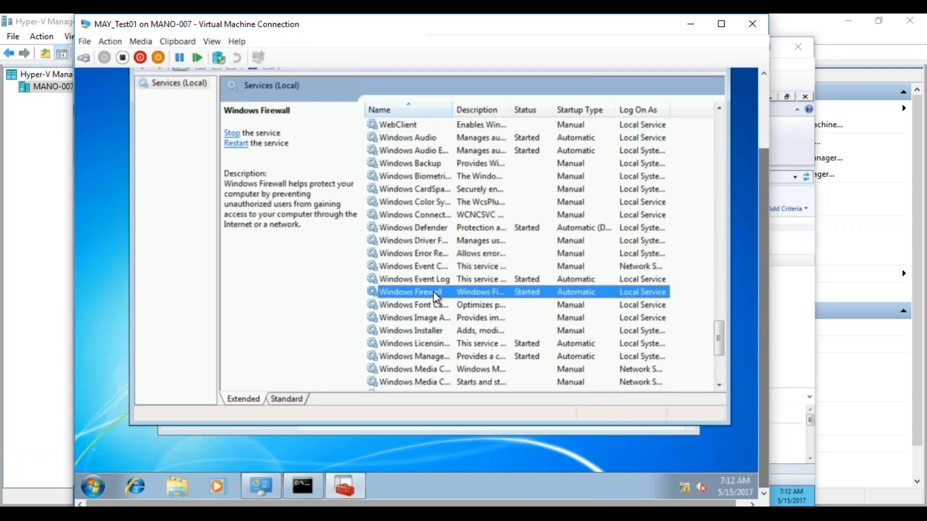
double_click(436, 295)
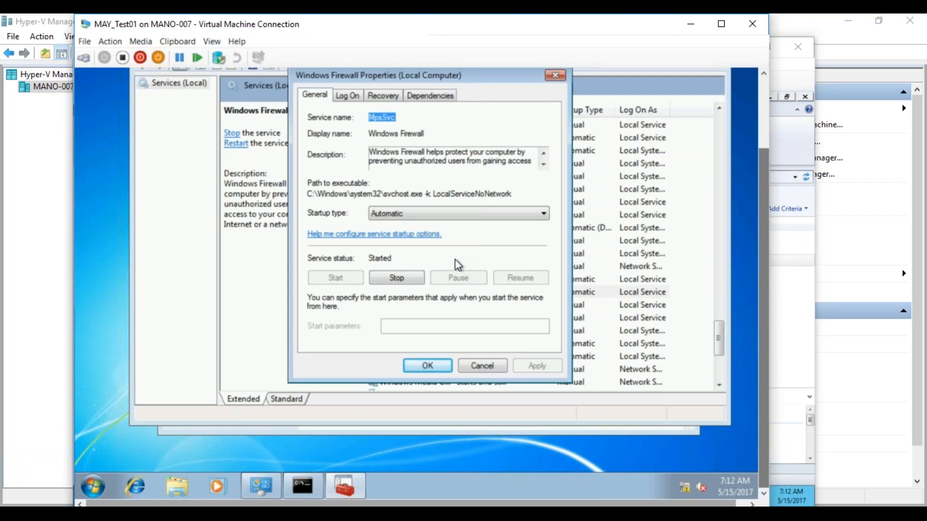
Step: Stop the Windows Firewall service and set its startup type to Disabled
left_click(405, 282)
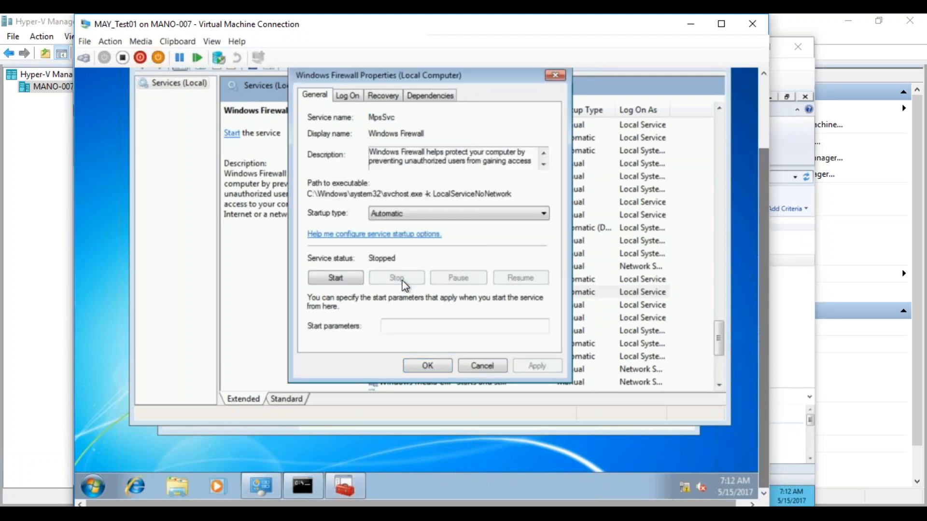
left_click(454, 215)
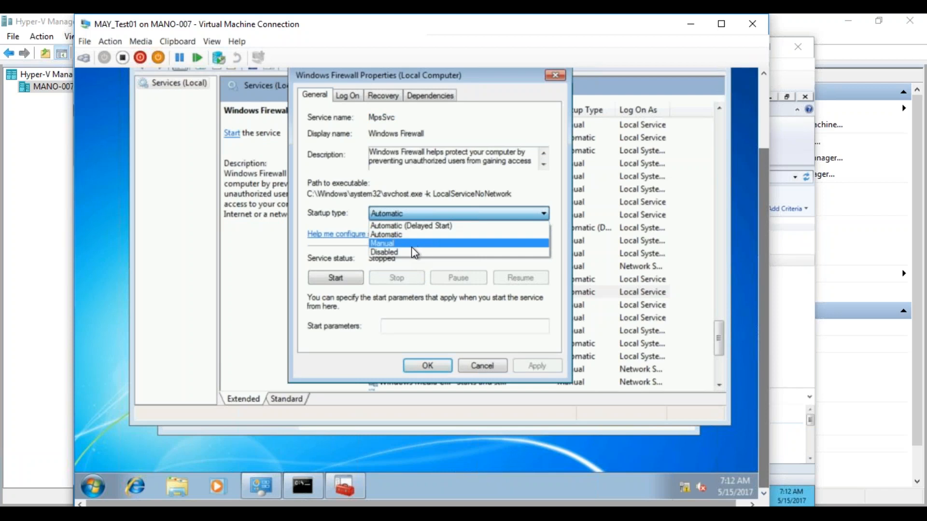
left_click(410, 252)
left_click(535, 365)
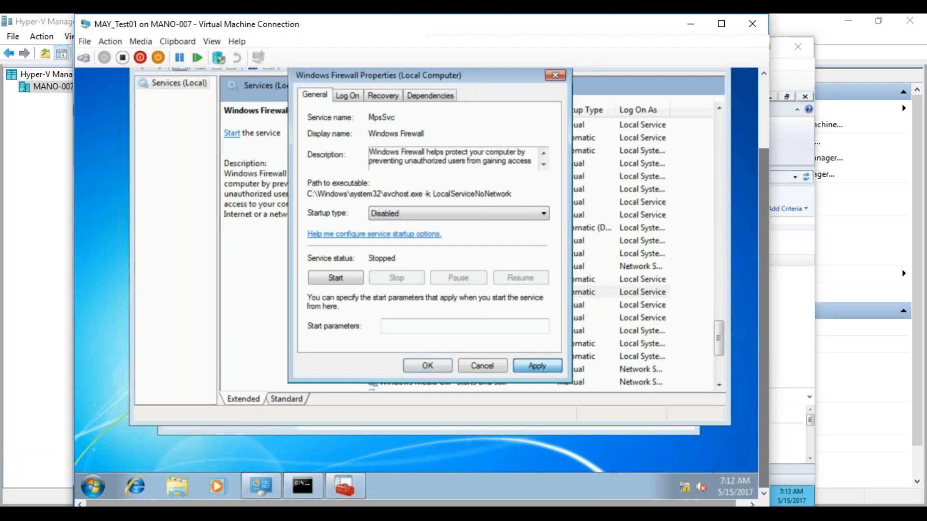
left_click(427, 365)
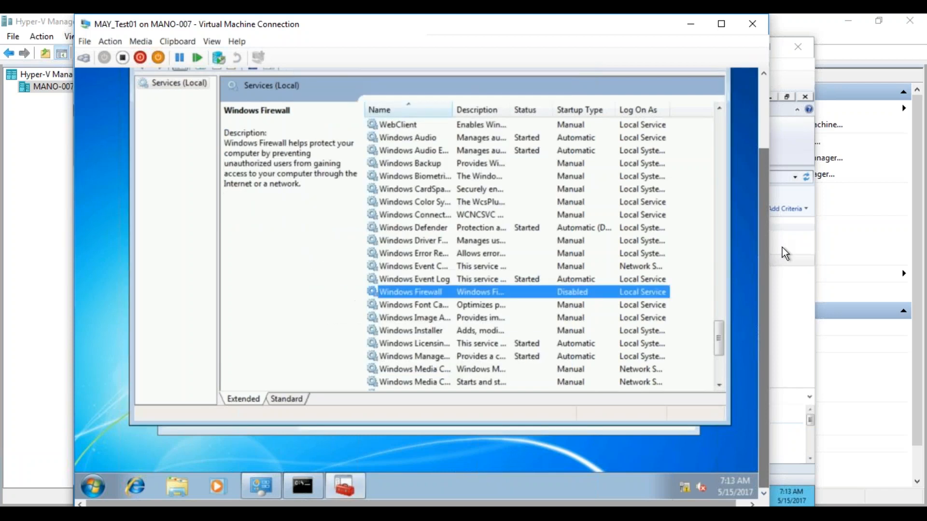
scroll(769, 249, "up", 3)
Step: Close the client's Services and Firewall windows, then browse \\MAYTEST01\c$ from MAYSCCM and close it
left_click(717, 123)
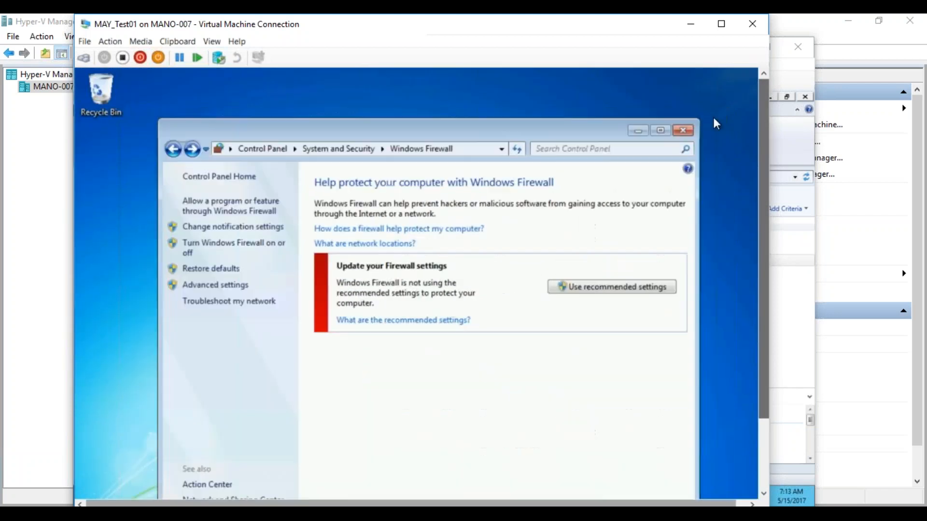
left_click(683, 131)
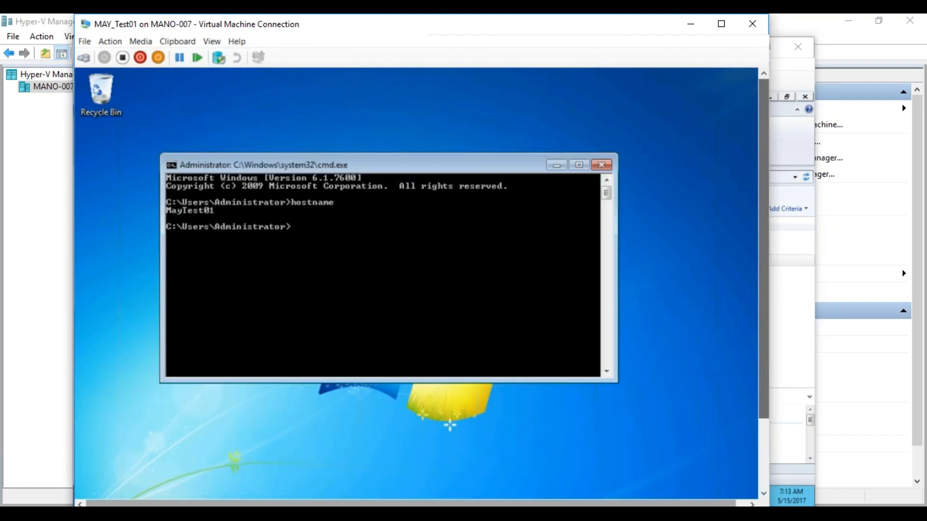
mouse_move(186, 512)
left_click(110, 456)
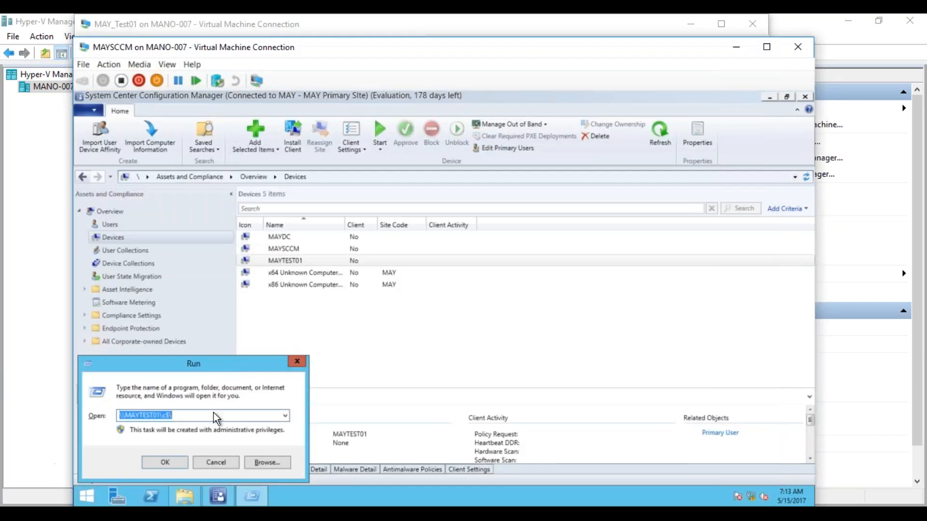
left_click(168, 464)
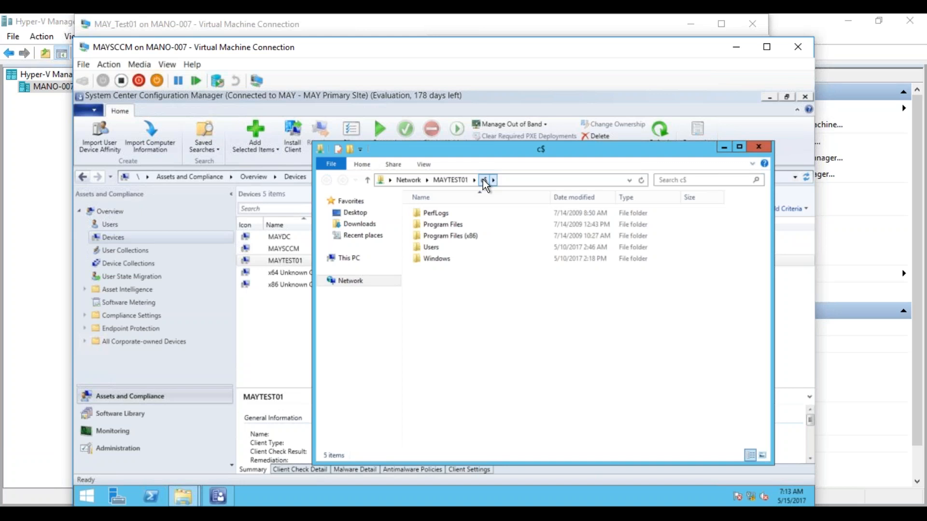
left_click(758, 147)
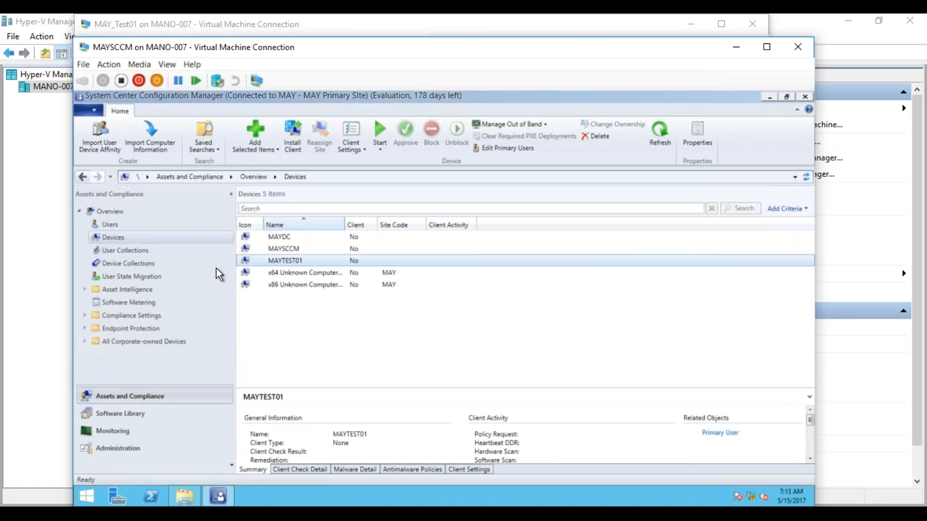
Step: Below the FIFO line, add a 'Client Push :' heading and a 'C:\Windows\CCMSETUP' line
key("alt+Tab")
left_click(356, 457)
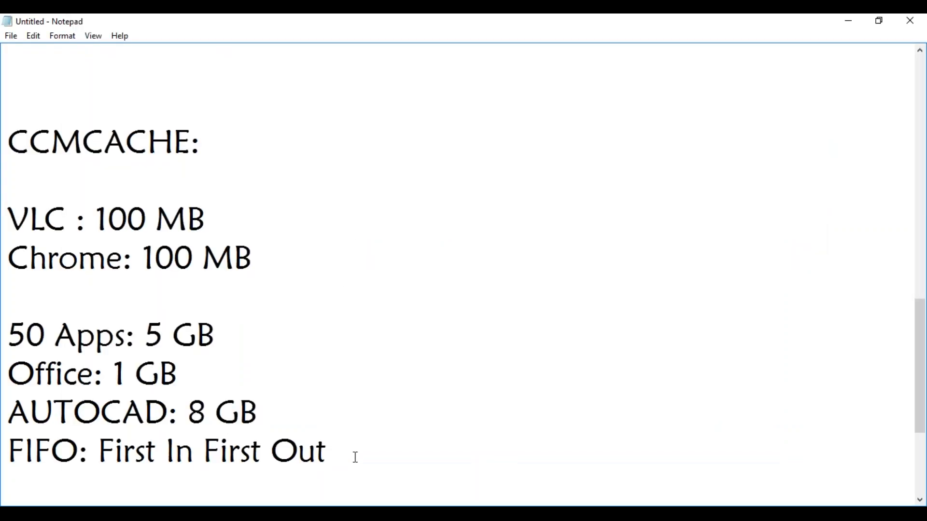
key("Return")
key("Return")
key("Return")
key("Return")
key("Return")
key("Return")
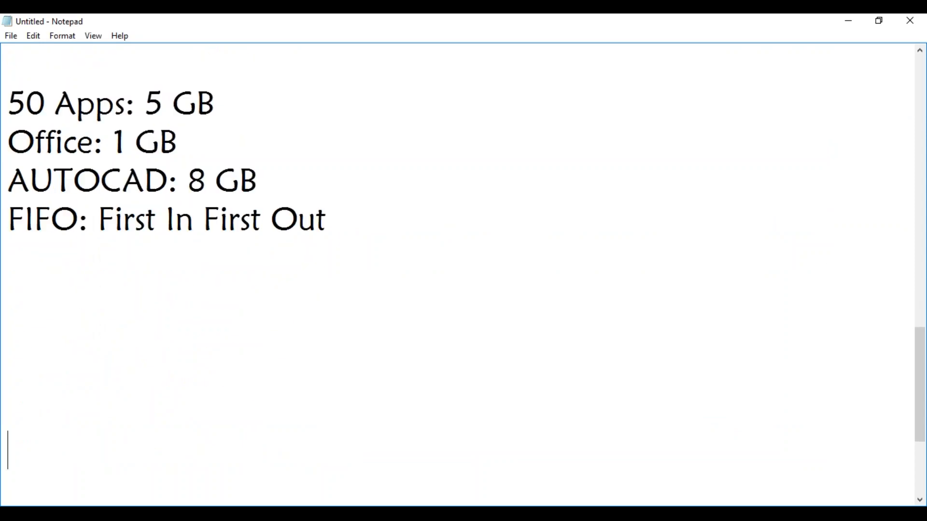
type("Client Push")
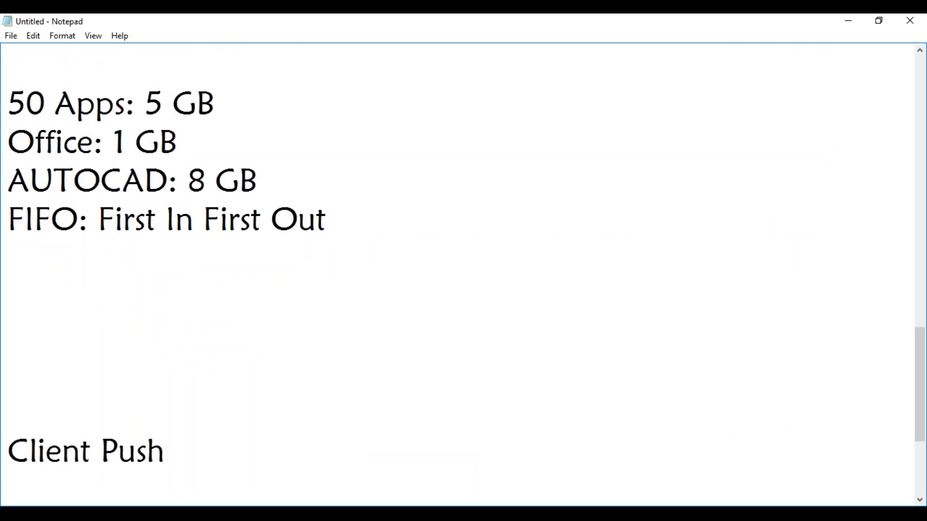
type(" :")
key("Return")
key("Return")
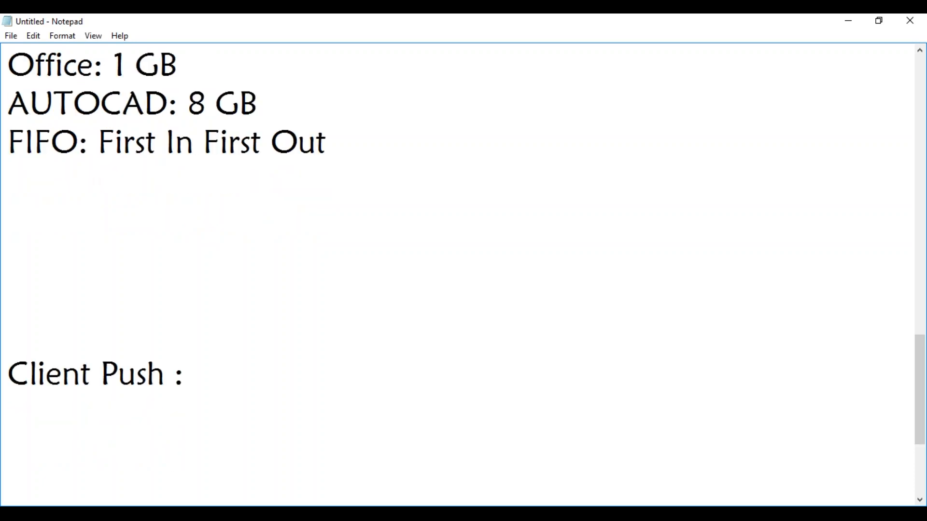
type("C:\\Windows")
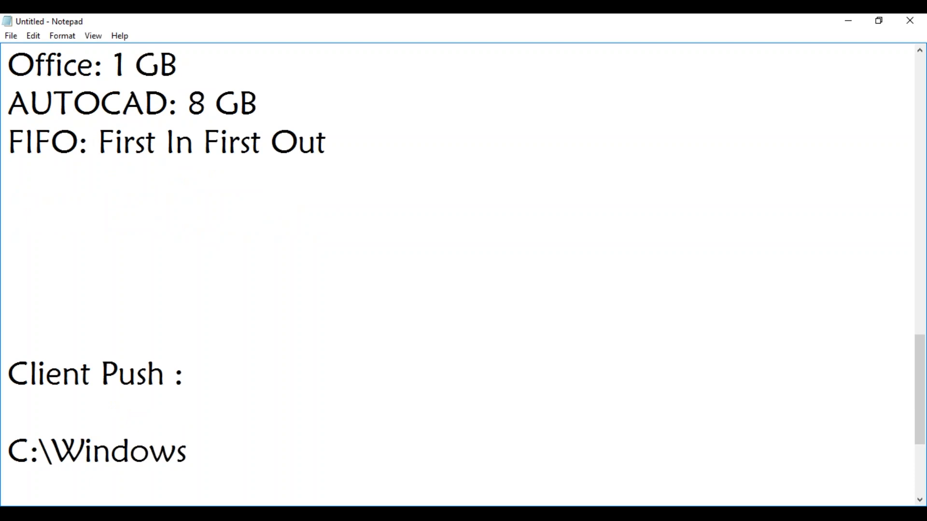
type("\\CCMSETUP")
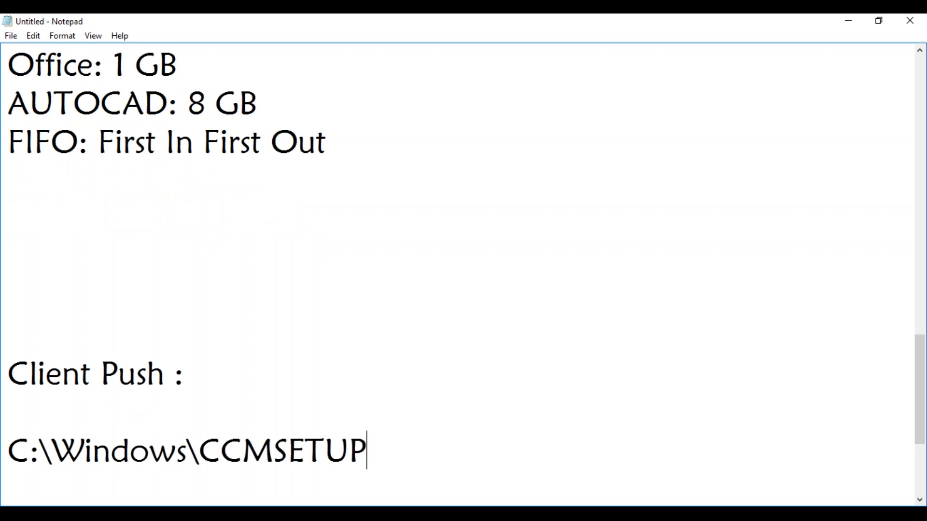
key("Return")
Step: List 'CCMSETUP.exe', 'Pre-requsites ( MSXML, Silverlight, Vc++ etc)' and 'Client.msi' on separate lines
type("CCMSET")
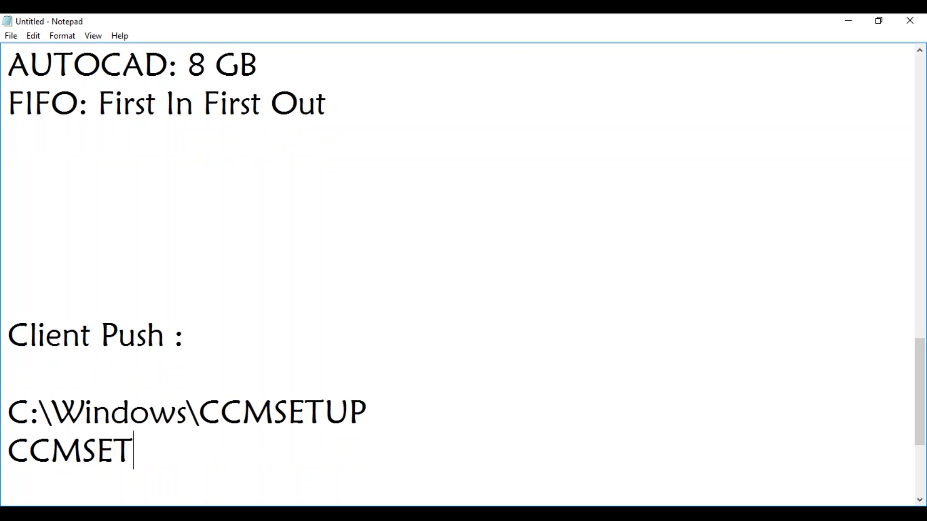
type("UP.exe")
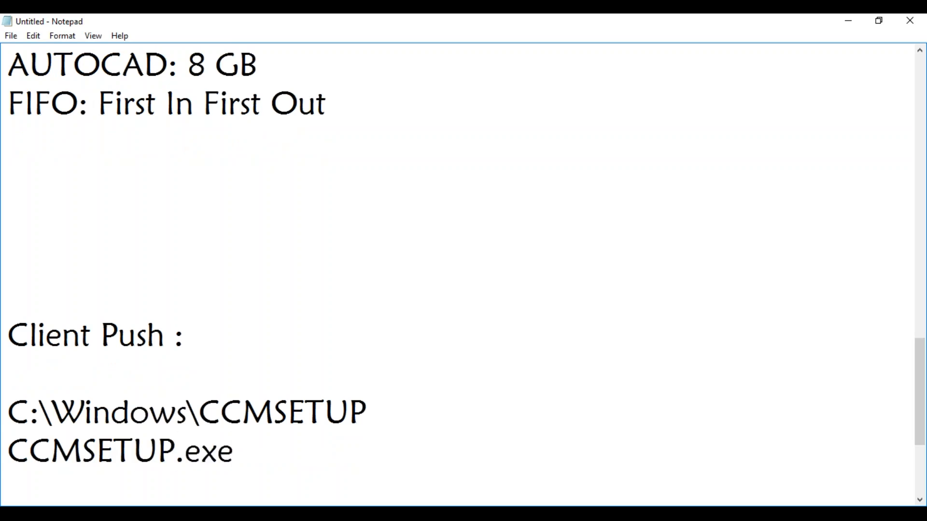
key("Return")
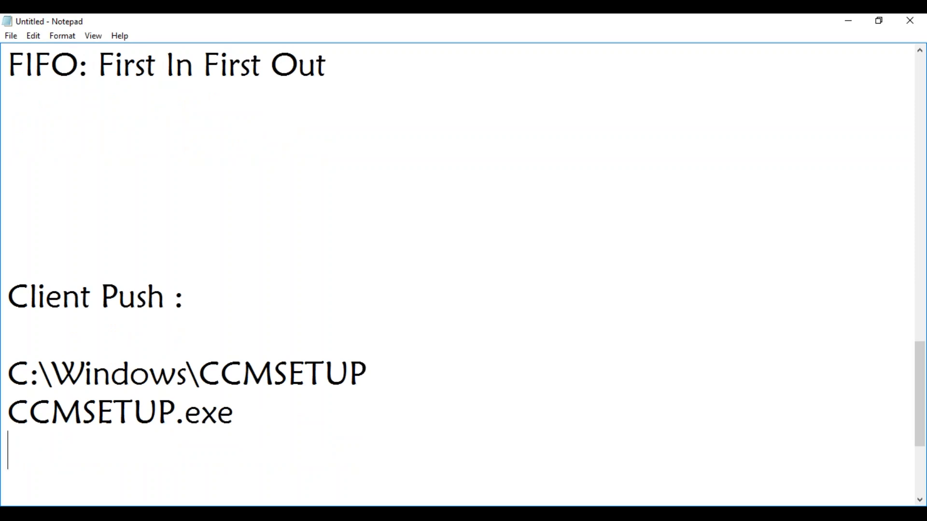
type("Pre-requsi")
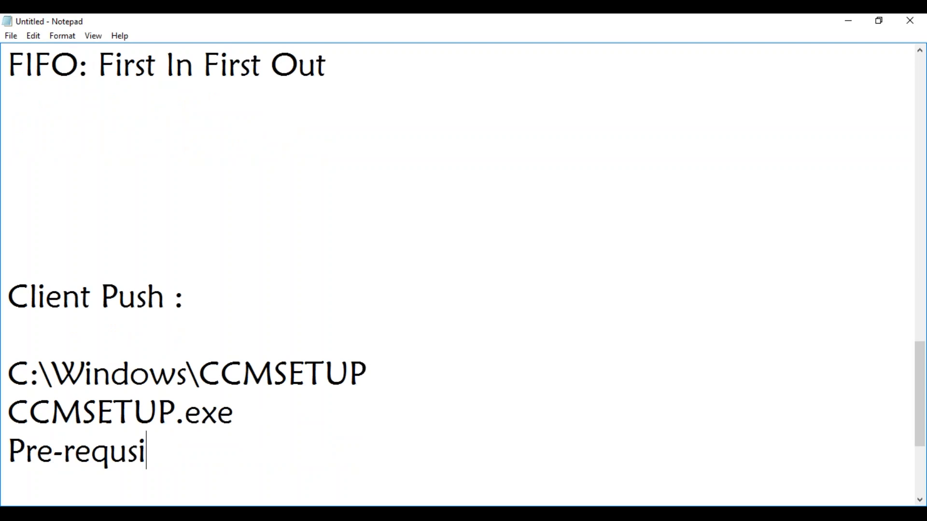
type("te")
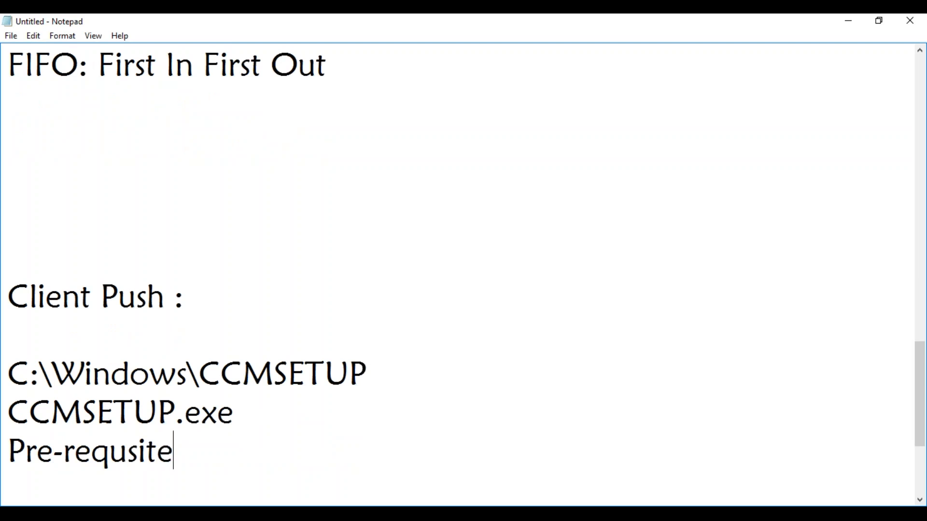
type("s ( MSX")
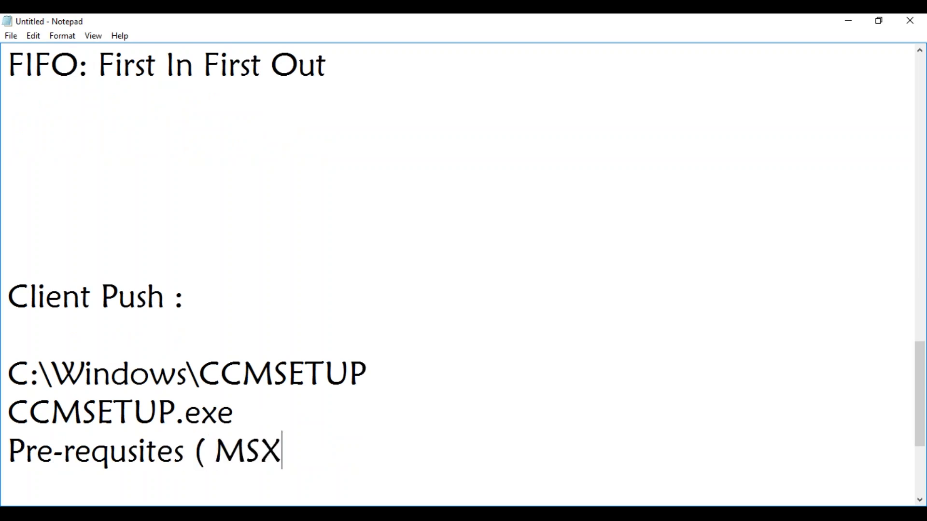
type("ML, S")
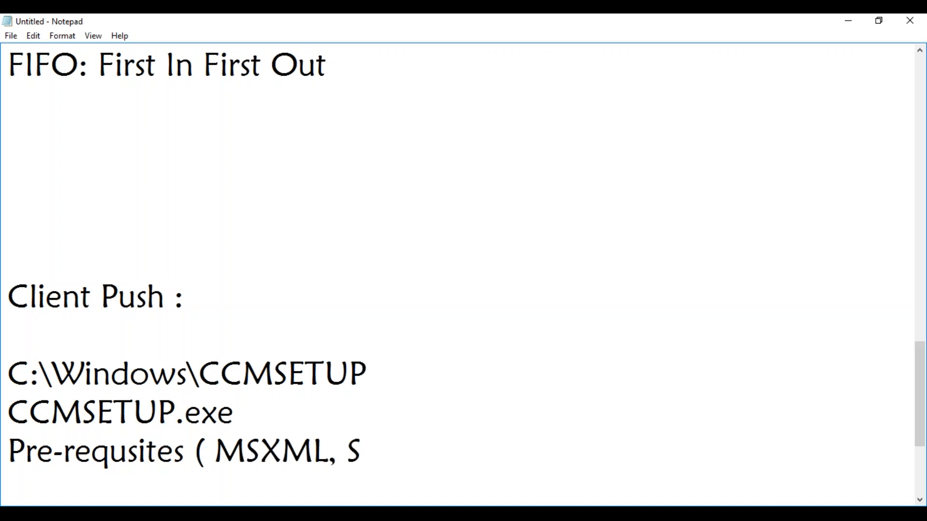
type("ilverlight")
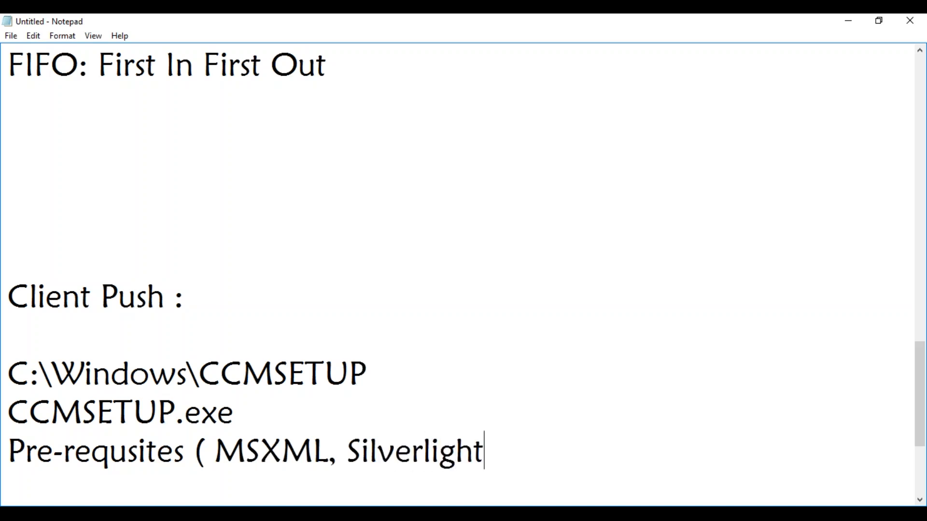
type(", Vc++ etc)")
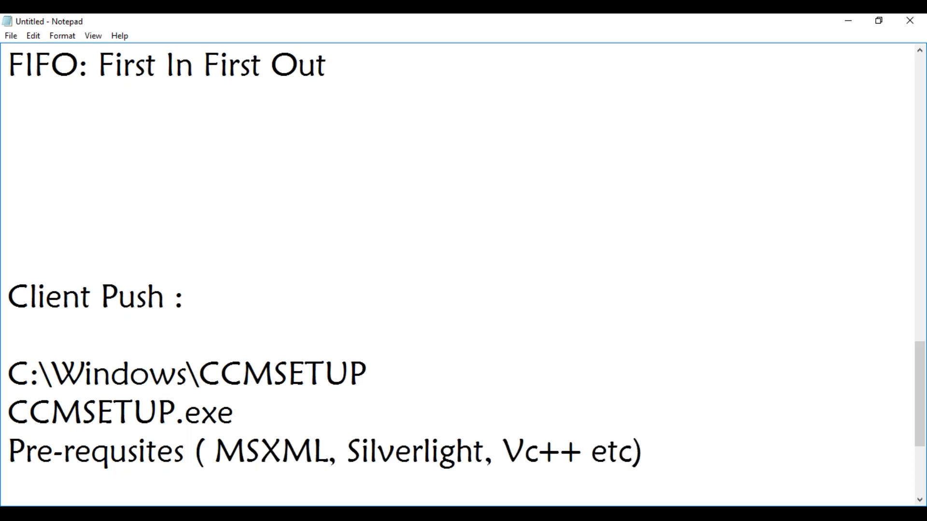
key("Return")
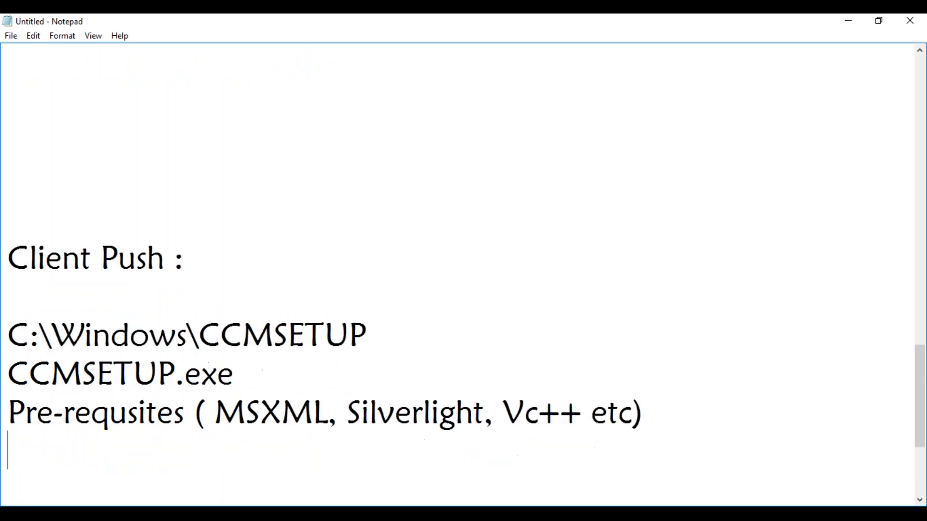
type("Clie")
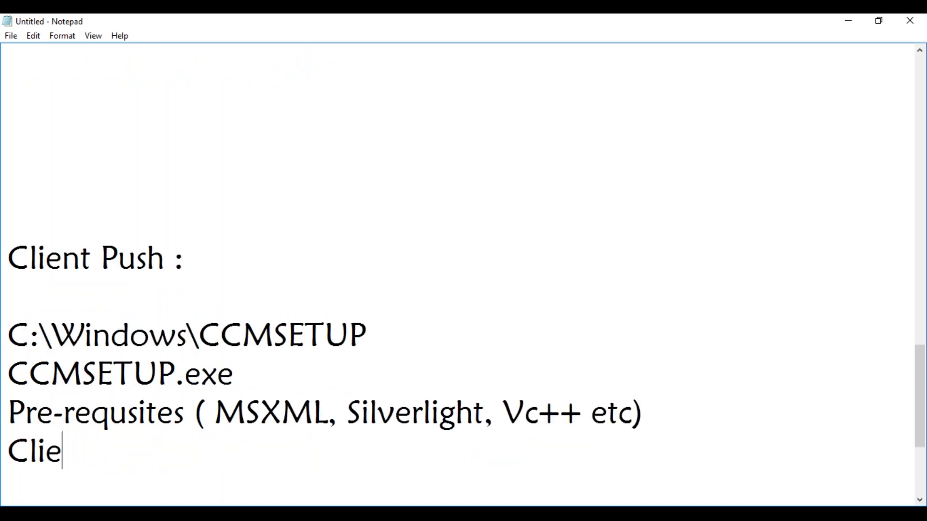
type("nt.msi")
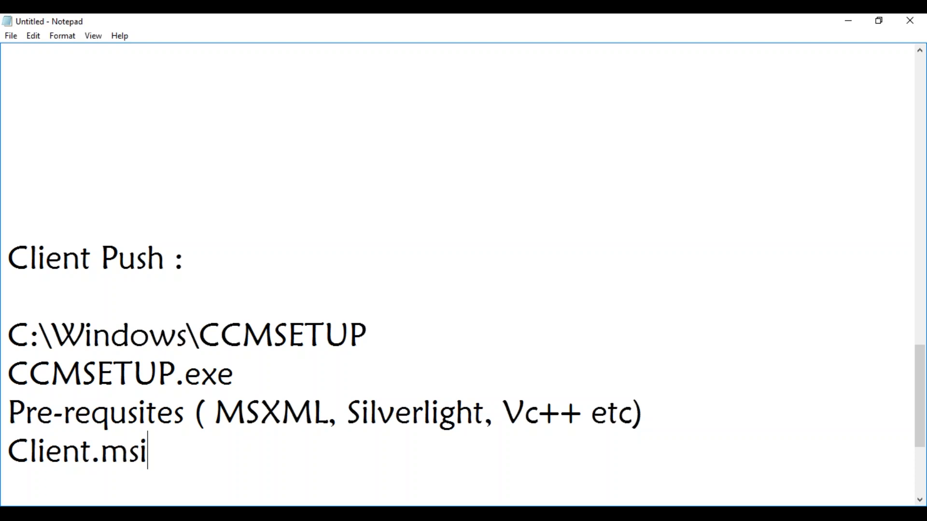
key("Return")
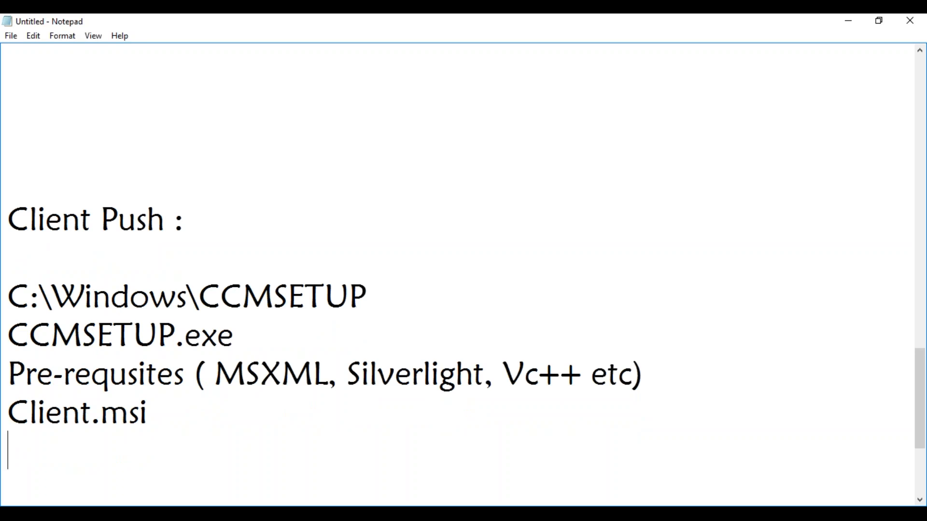
Step: After a blank line, add 'Task Manager: CCMSetup.exe' and 'Client.msi ( MSIEXEC.exe)'
key("Return")
type("Task Manager: ")
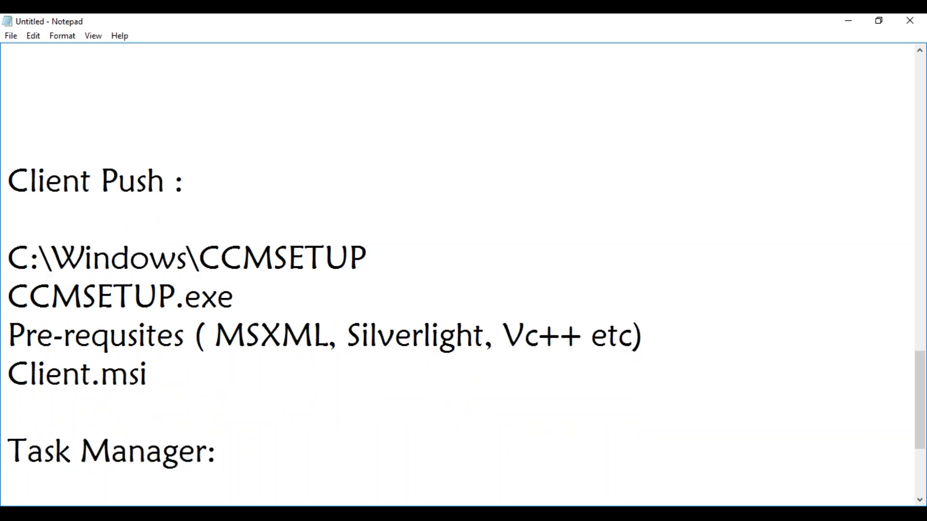
type("CCMS")
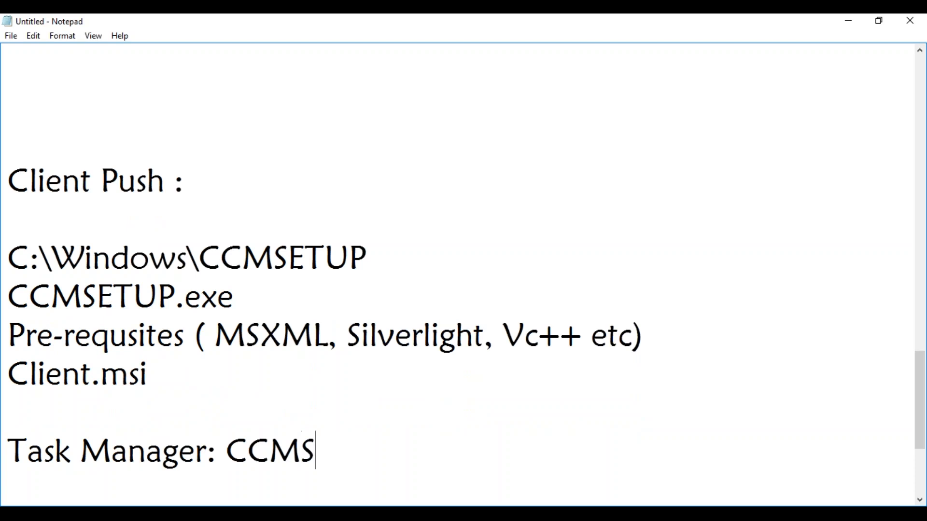
type("etup.exe")
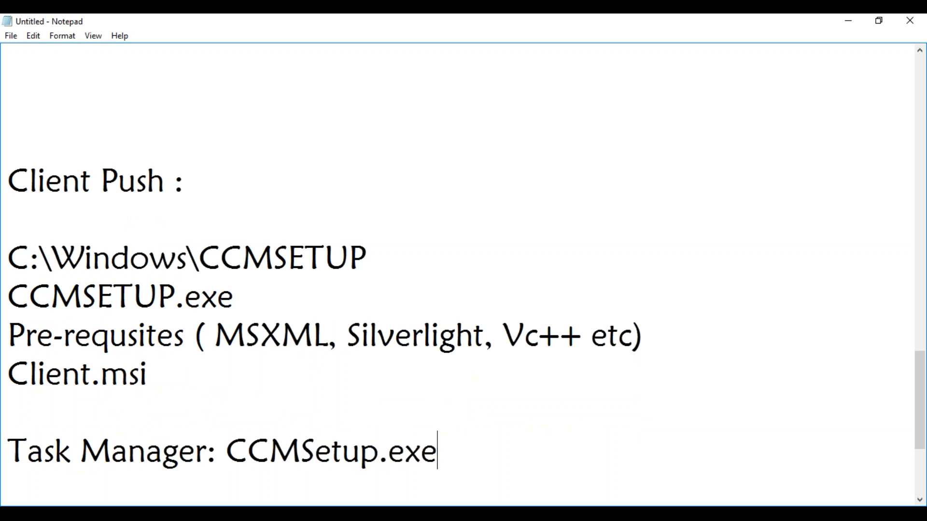
key("Return")
type("Cli")
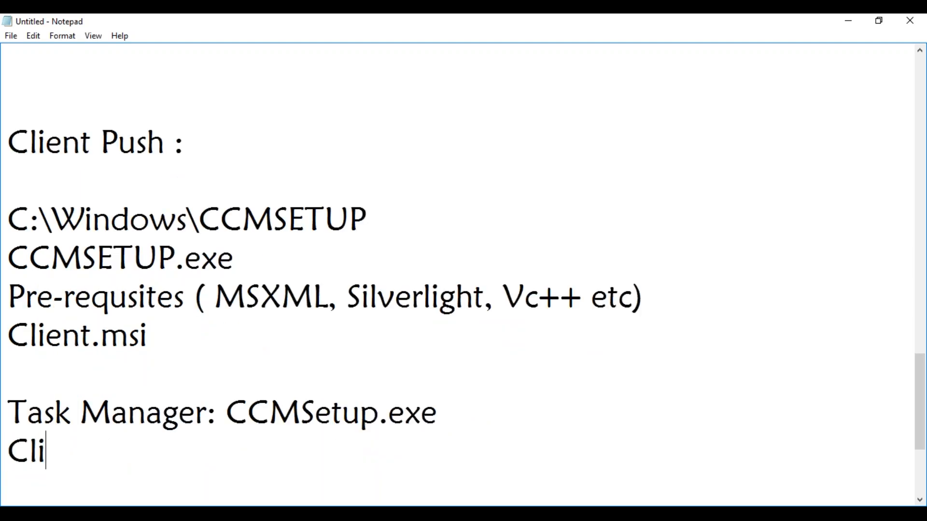
type("ent.msi ")
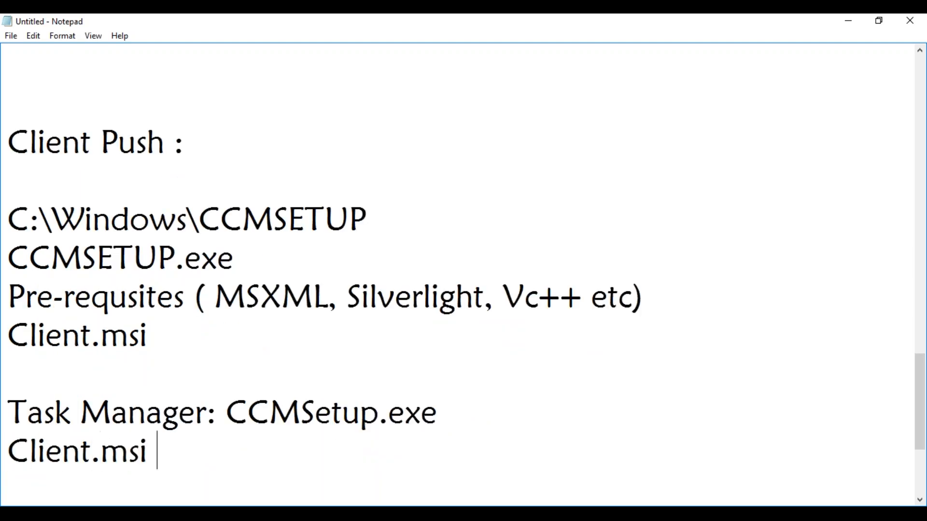
type("( MSIEXE")
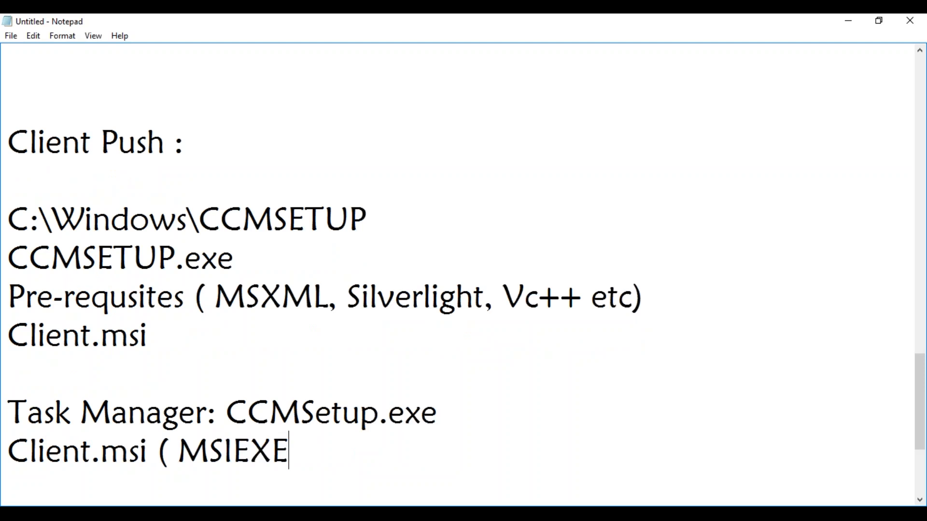
type("C.exe)")
key("Return")
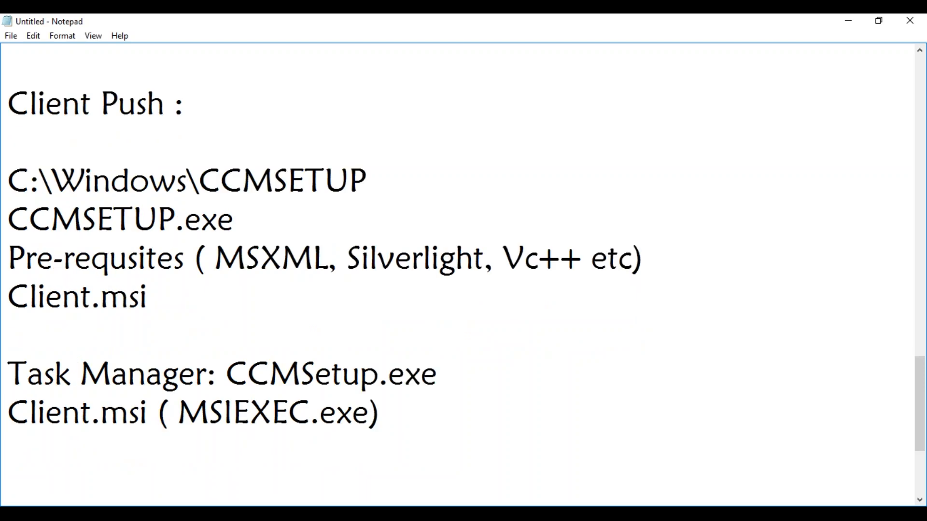
Step: Add 'CCMEXEC.exe', 'SMSAgentHOST' and 'Control Panel: Client Agent' as new lines
type("CCMEXE")
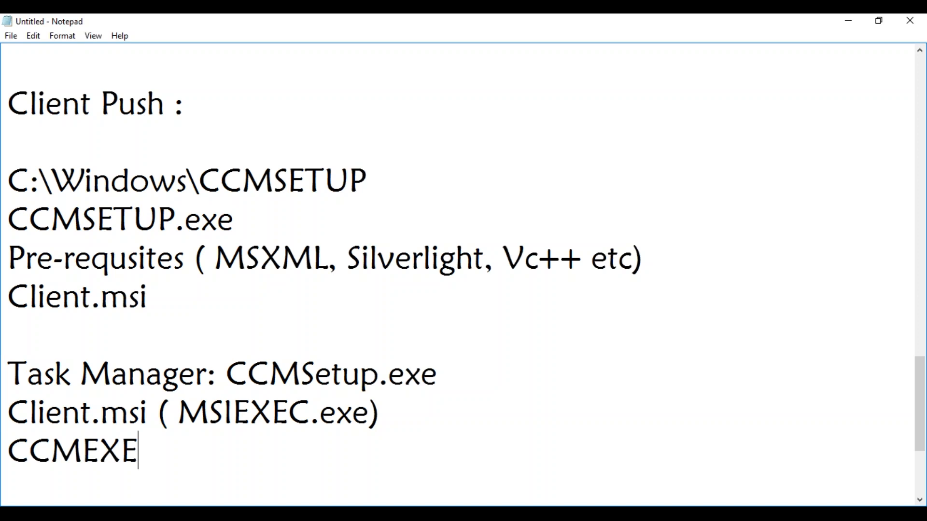
type("C.exe")
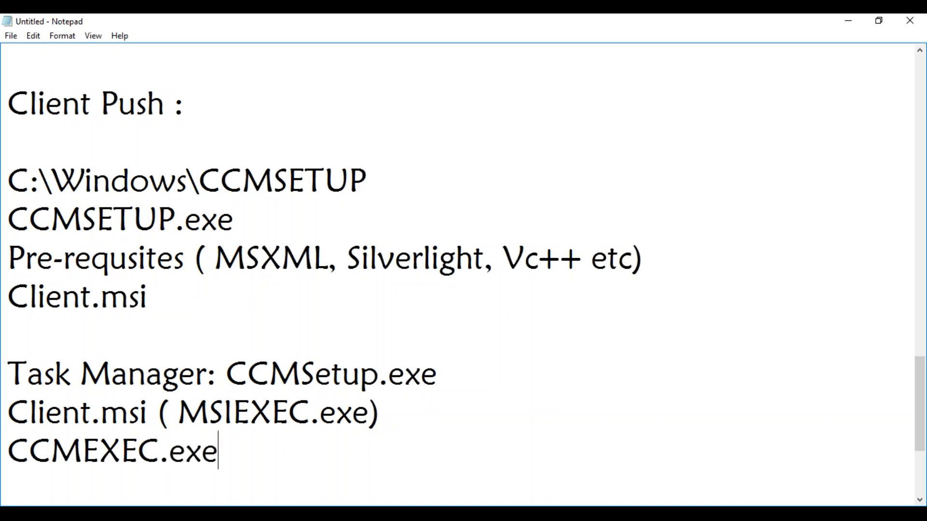
key("Return")
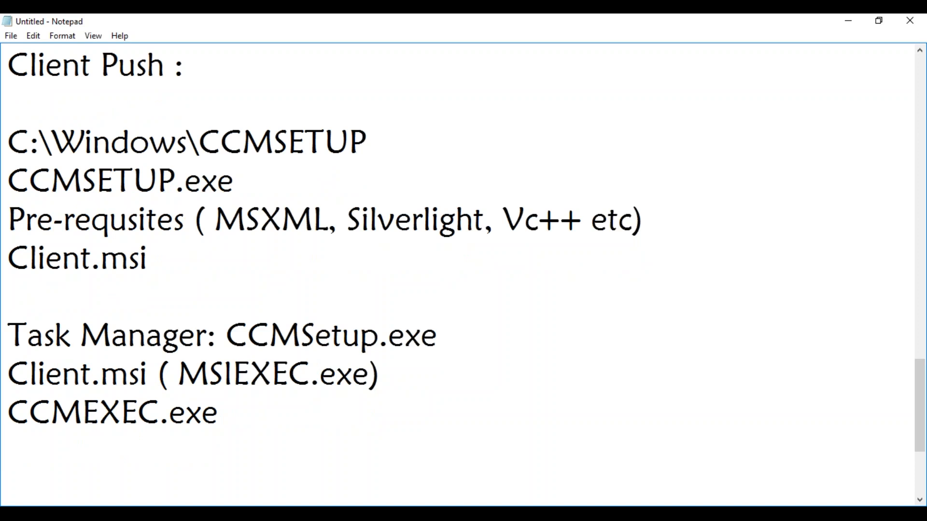
type("SMSAgentHOST")
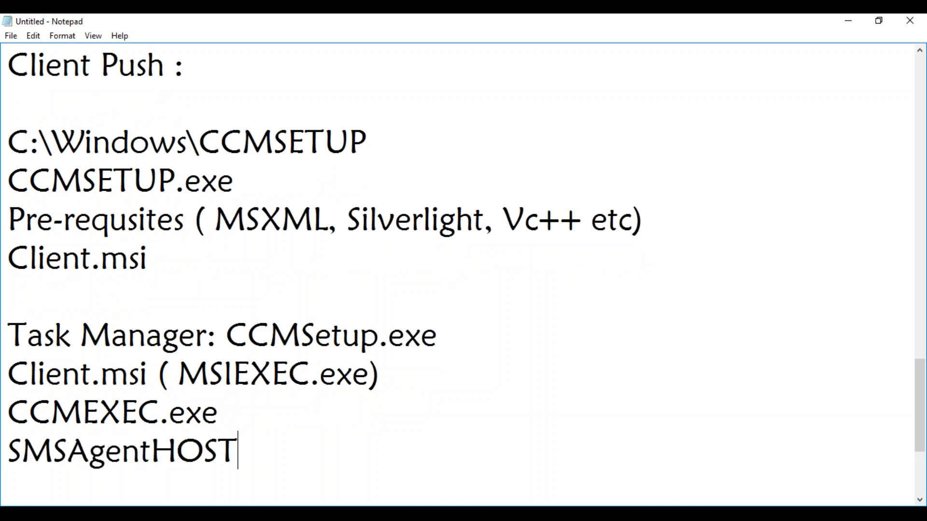
key("Return")
type("Co")
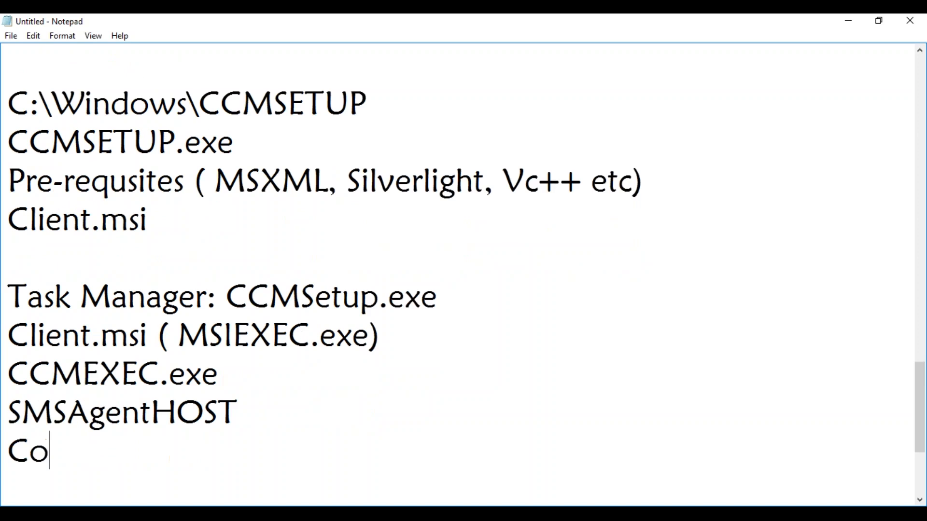
type("ntrol Panel")
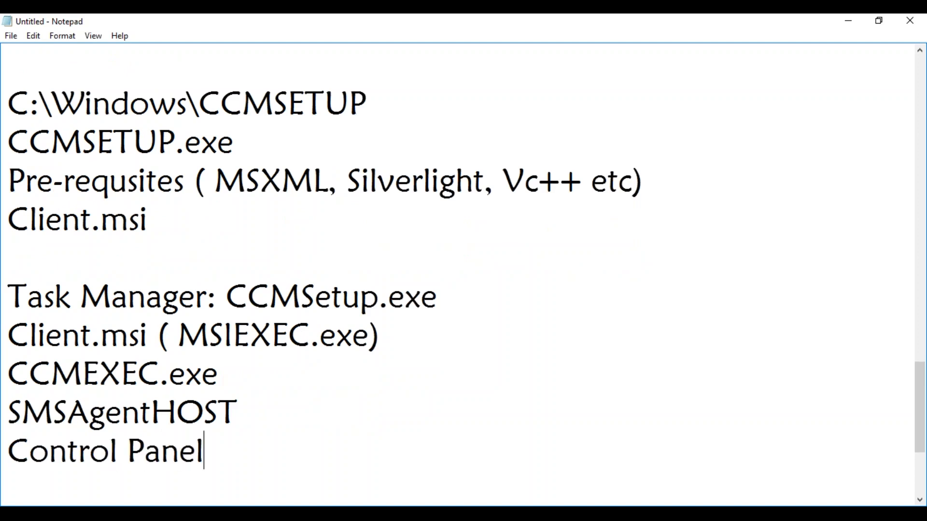
type(": Client Agent")
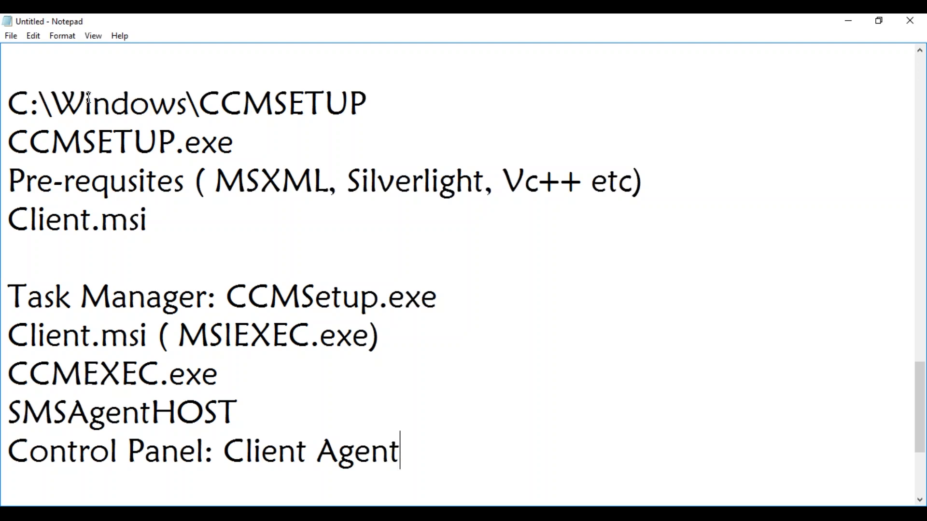
left_click_drag(368, 104, 14, 112)
left_click_drag(245, 147, 8, 145)
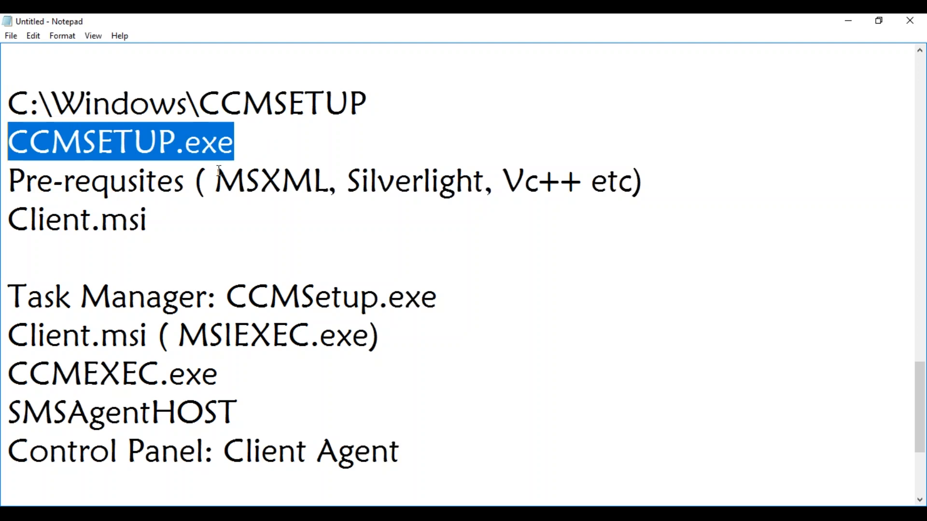
left_click_drag(9, 183, 638, 193)
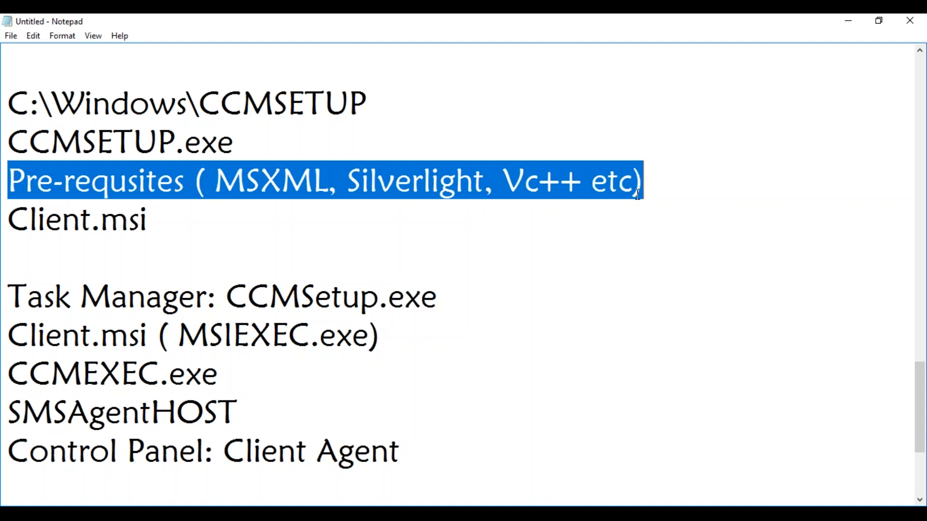
left_click_drag(168, 229, 8, 226)
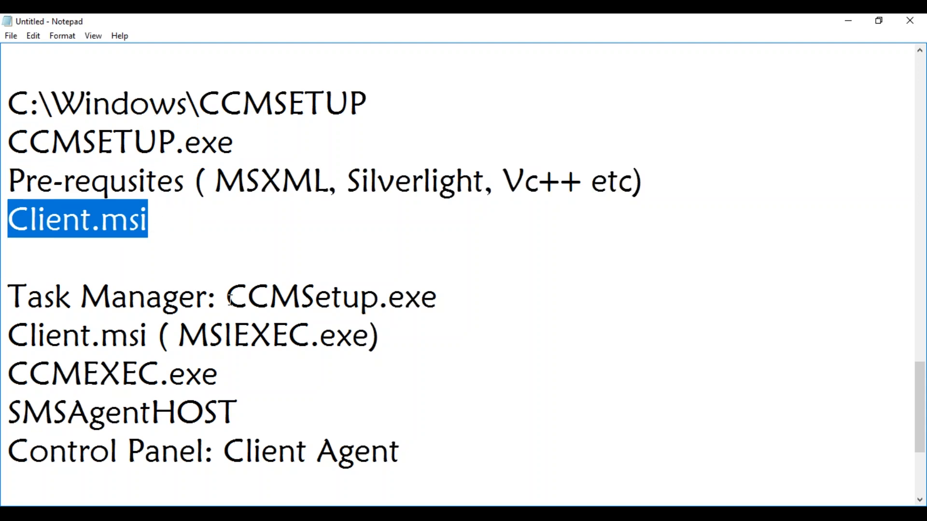
left_click_drag(231, 299, 447, 299)
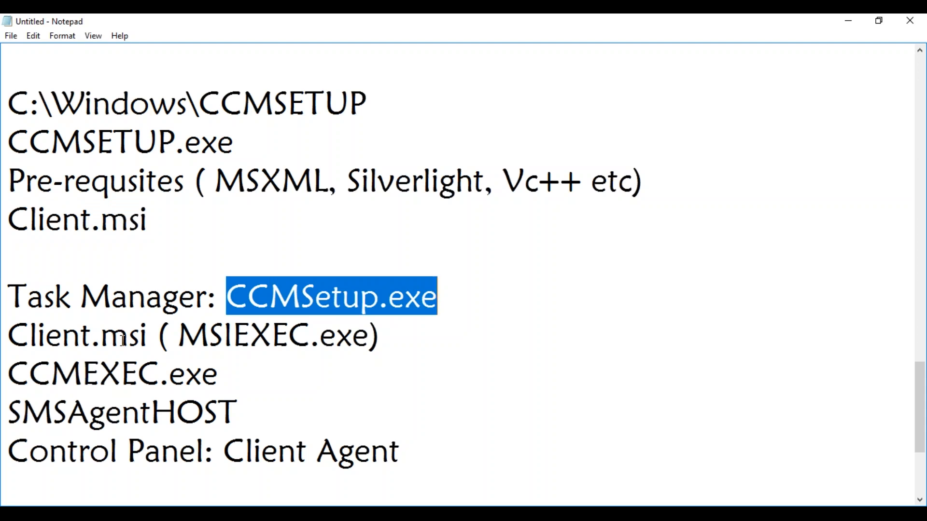
left_click(147, 341)
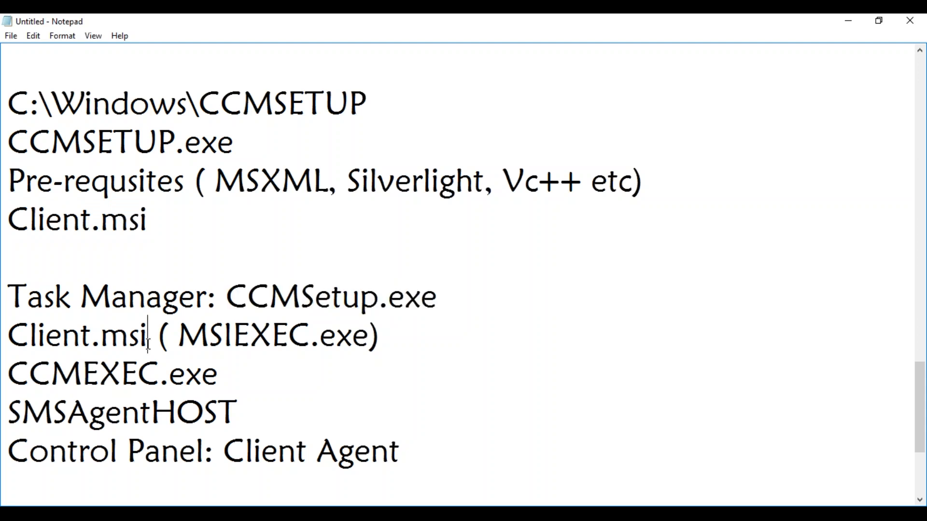
left_click(226, 386)
left_click_drag(234, 408, 9, 410)
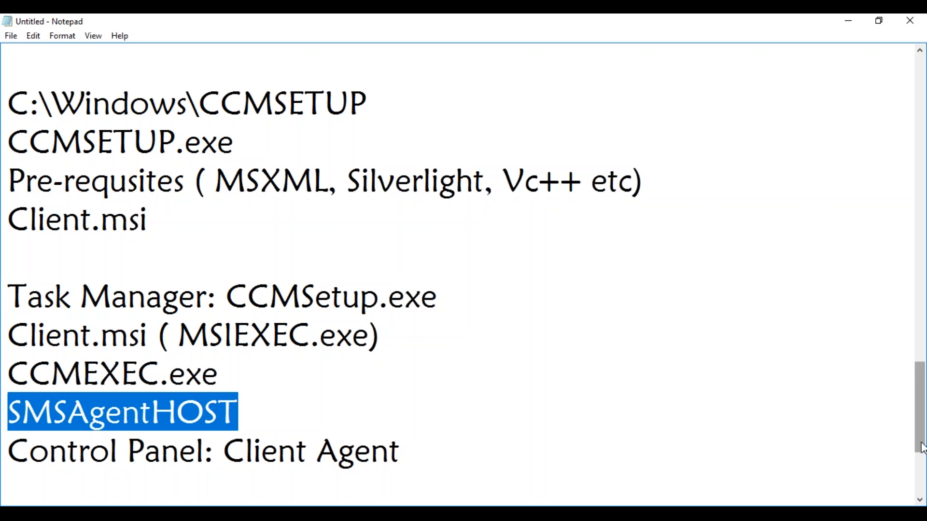
left_click_drag(922, 446, 922, 460)
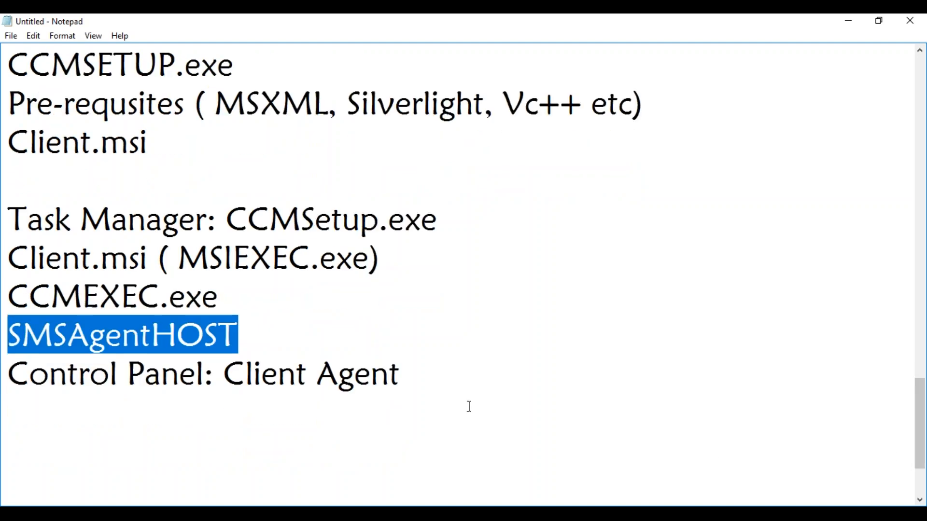
Step: Note the log files: 'Client Side: CCMSETUp.log' and 'Server Side: CCM.log' on new lines
left_click(416, 377)
key("Return")
type("Client Side: CCMSETUp.log")
key("Return")
type("S")
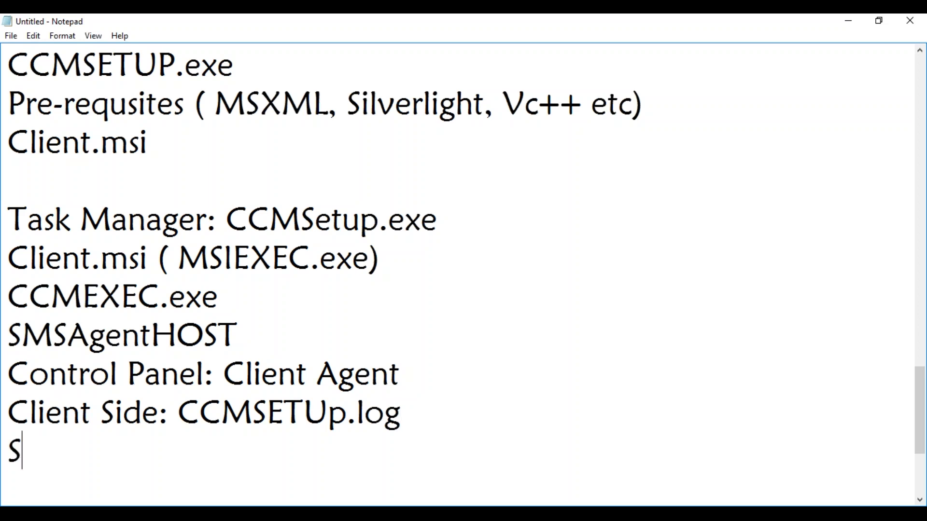
type("erver Side")
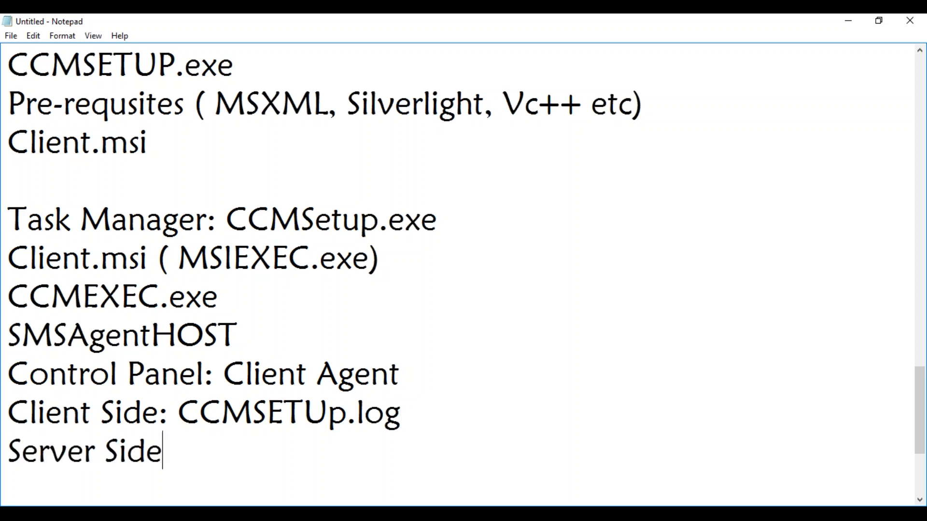
type(": CCM.log")
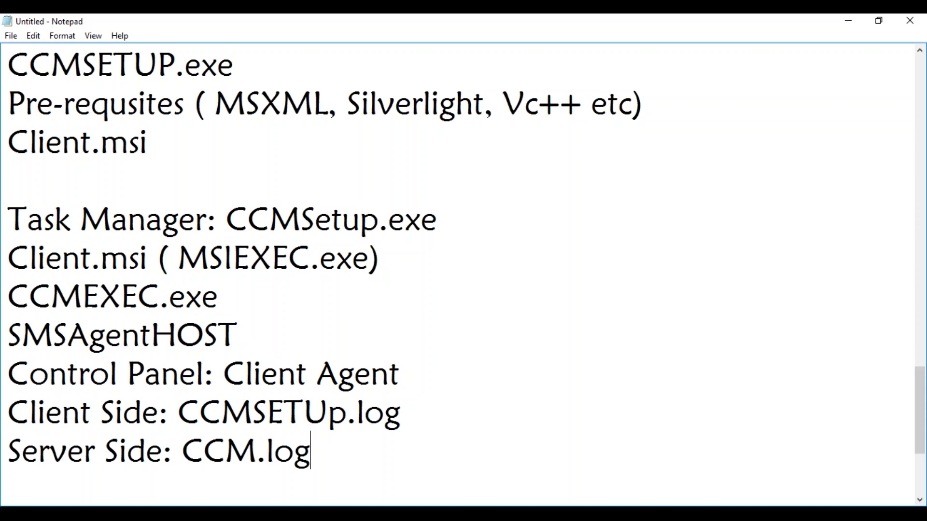
mouse_move(919, 392)
left_mouse_down()
mouse_move(917, 366)
mouse_move(916, 375)
left_mouse_up()
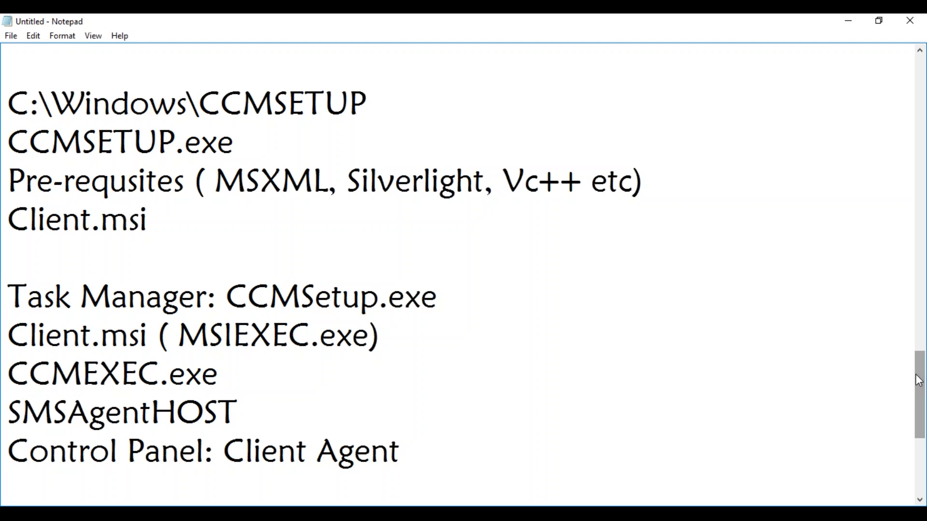
Step: On MAYSCCM, run Install Client for MAYTEST01 with 'Install from a specified site' checked
left_click(183, 514)
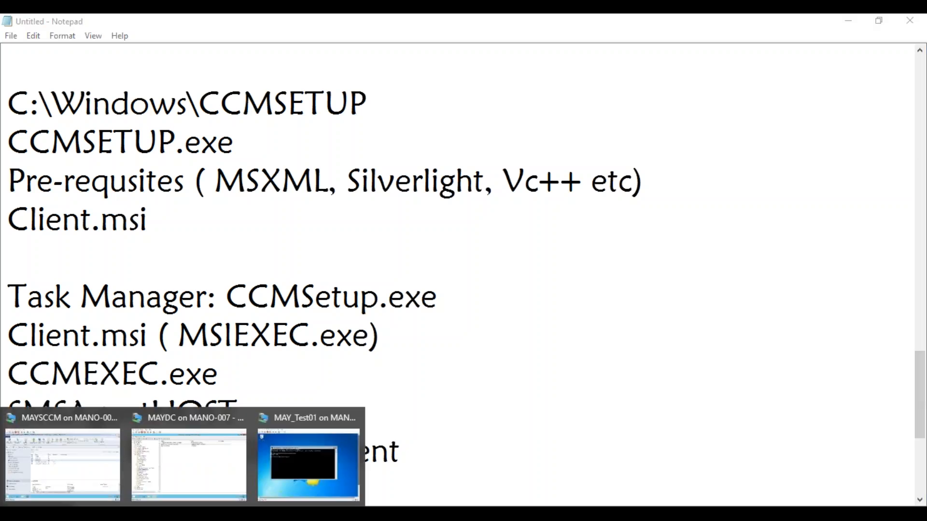
left_click(77, 464)
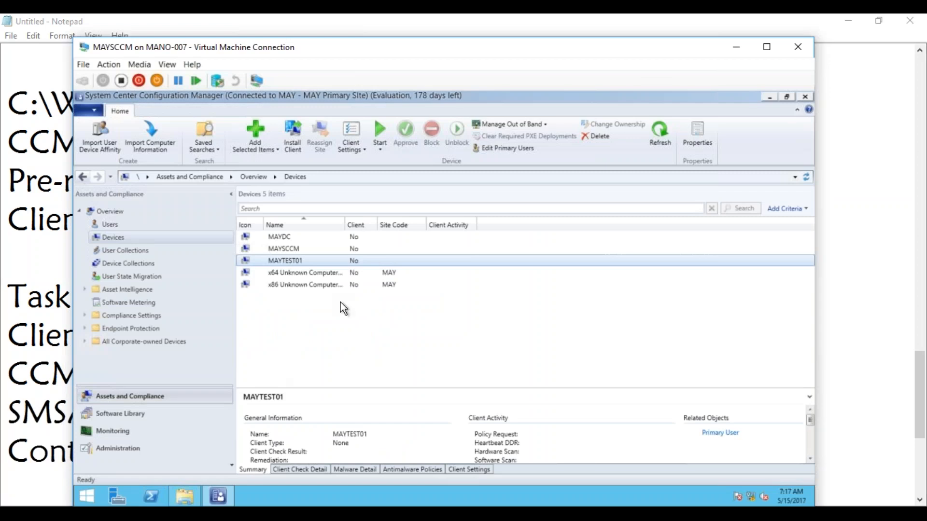
right_click(272, 261)
left_click(227, 284)
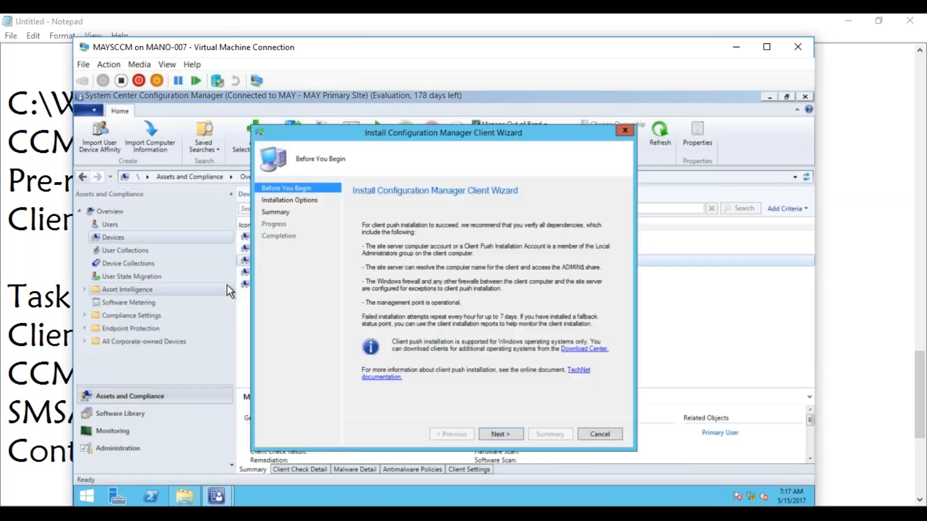
left_click(505, 435)
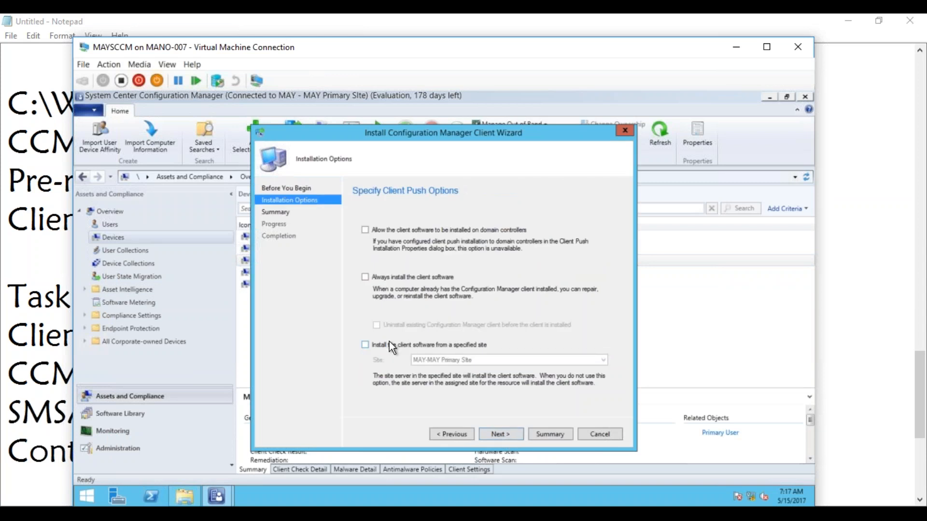
left_click(366, 344)
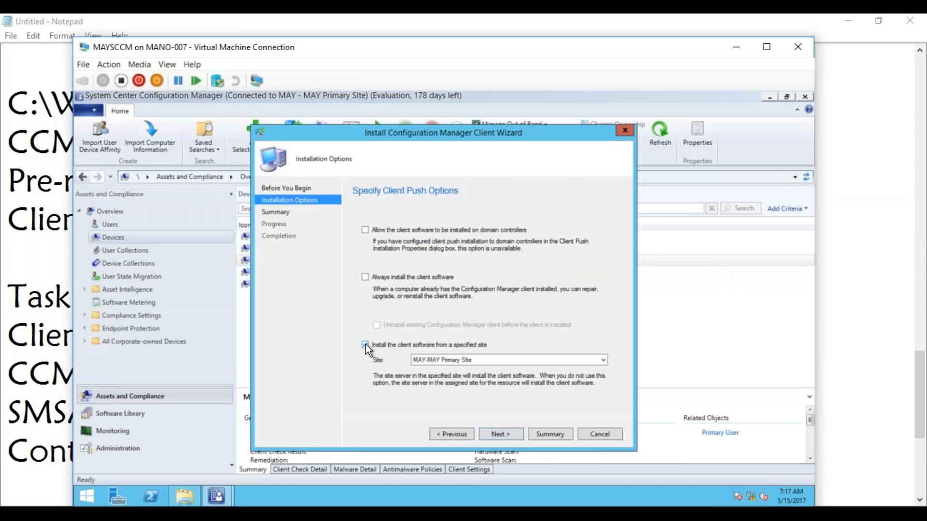
left_click(509, 433)
left_click(509, 432)
left_click(610, 434)
mouse_move(216, 496)
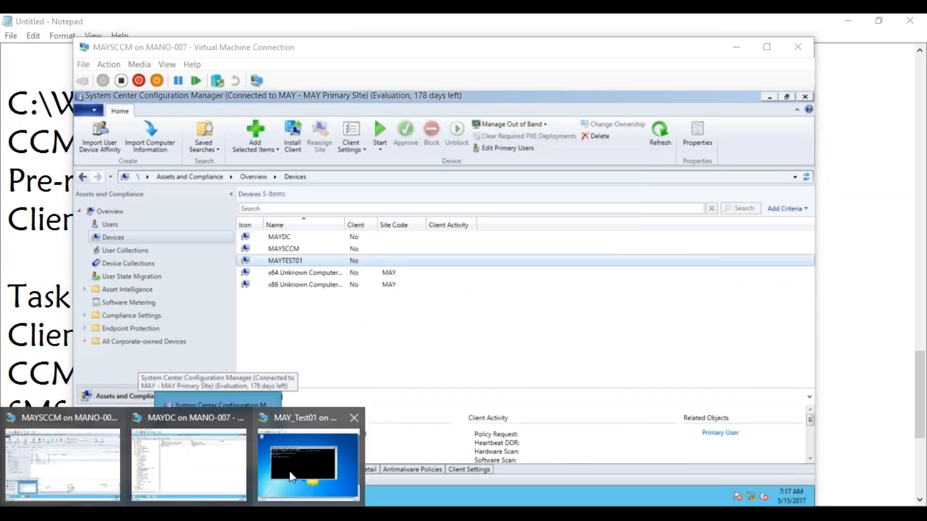
left_click(289, 471)
Step: Open Explorer on MAY_Test01 at C:\Windows, sorted by date modified, newest first
left_click_drag(762, 363, 758, 425)
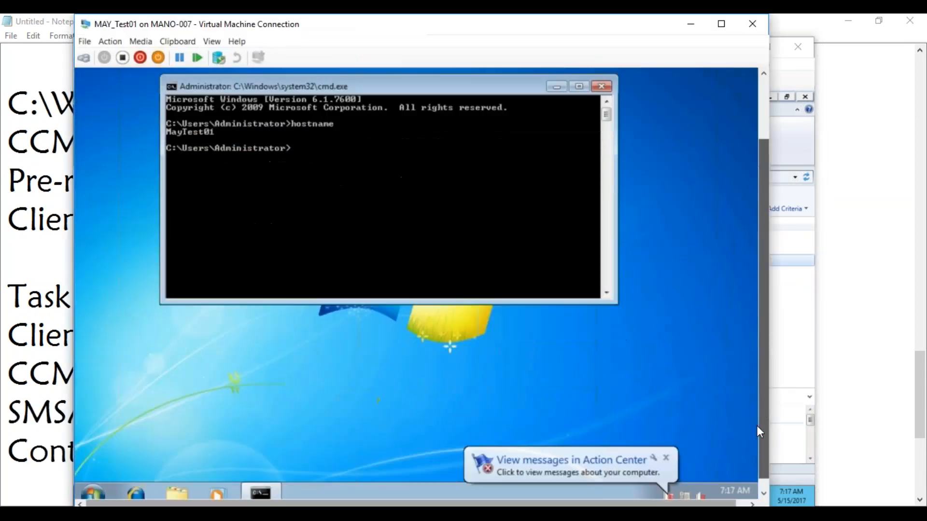
left_click(161, 480)
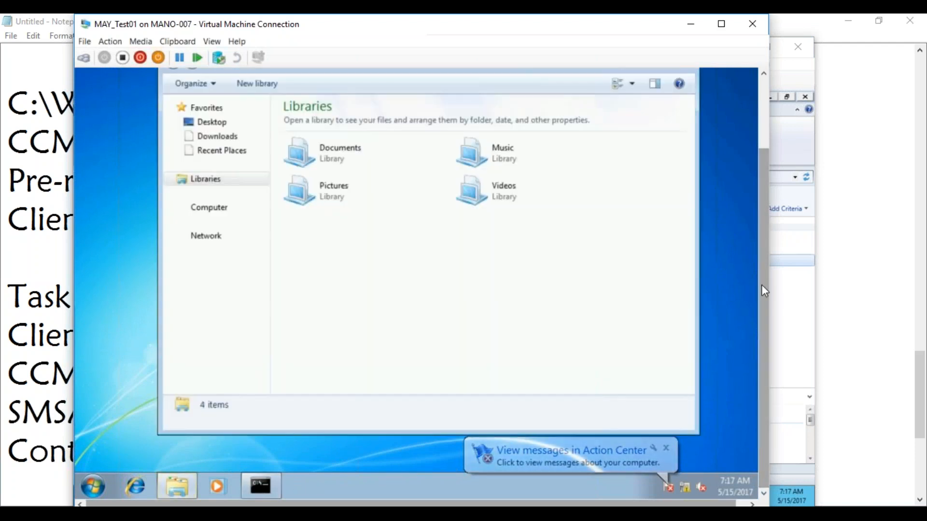
left_click_drag(762, 285, 761, 265)
left_click(200, 291)
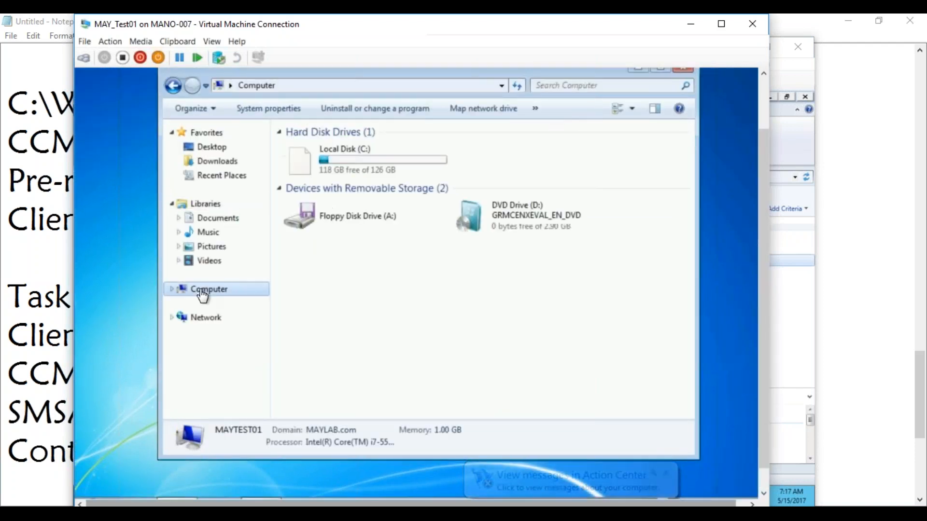
left_click(374, 162)
double_click(372, 160)
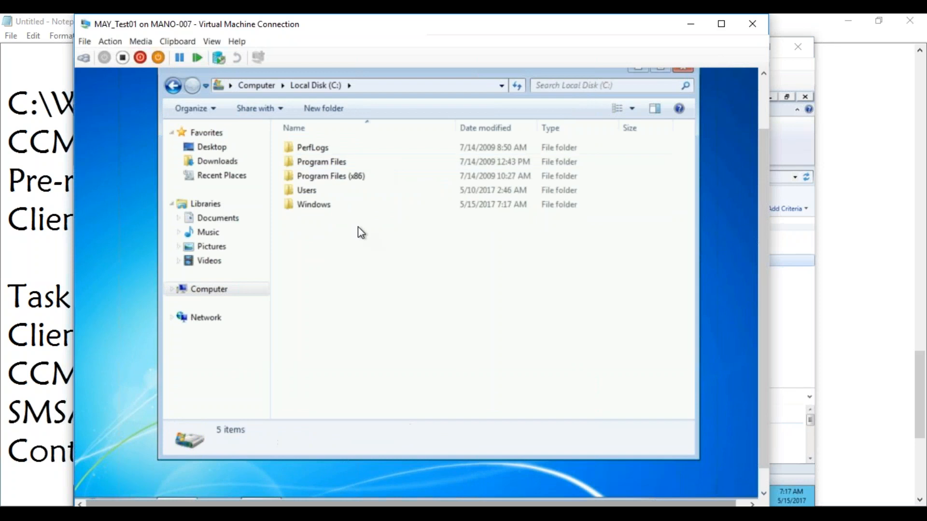
double_click(327, 207)
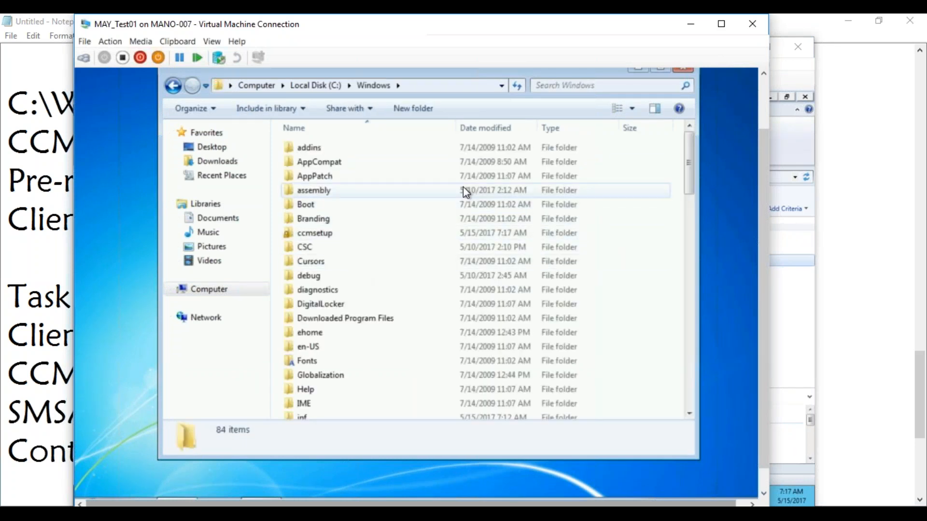
left_click(497, 130)
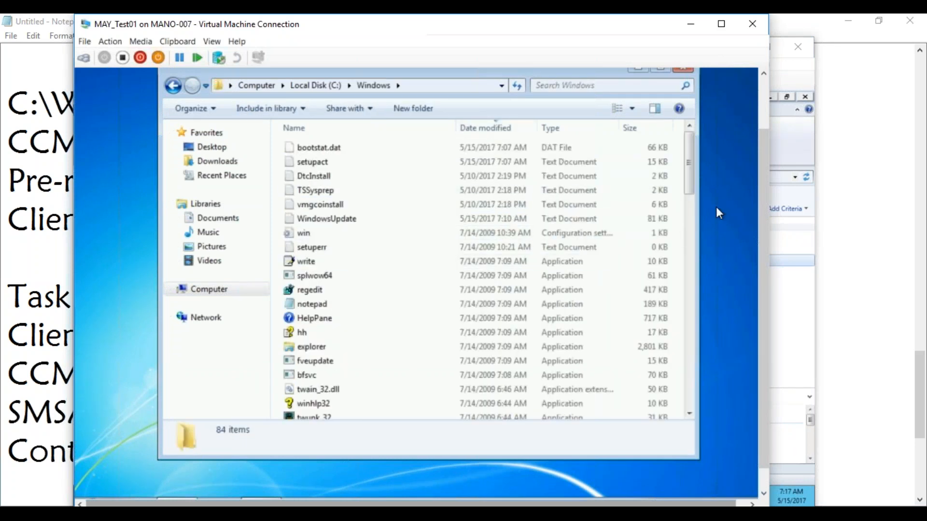
left_click_drag(690, 188, 688, 244)
Step: Open ccmsetup\Logs to find the 20 KB ccmsetup log
left_click(351, 289)
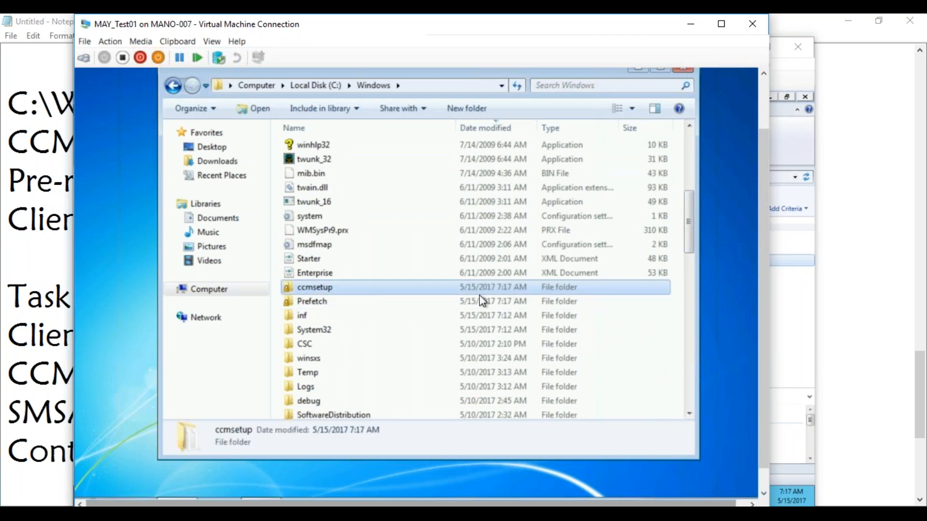
double_click(309, 290)
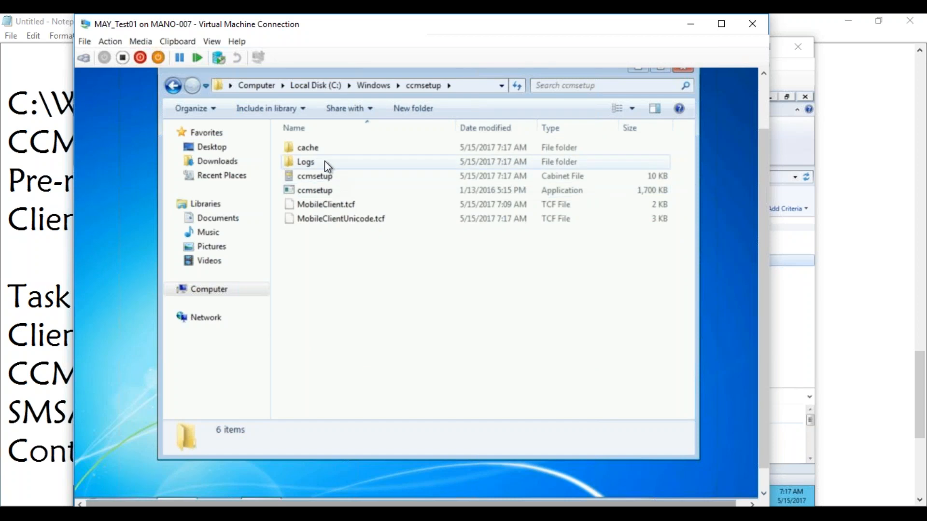
double_click(309, 162)
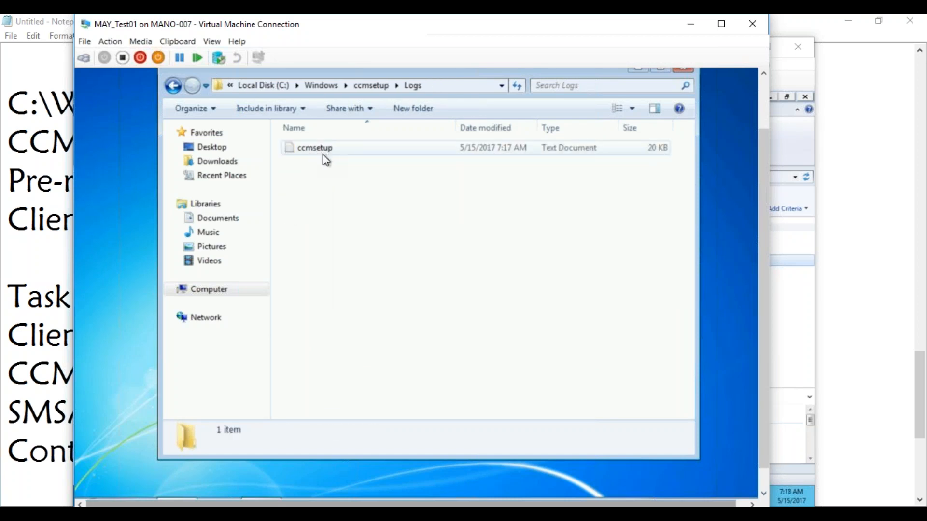
scroll(763, 341, "down", 1)
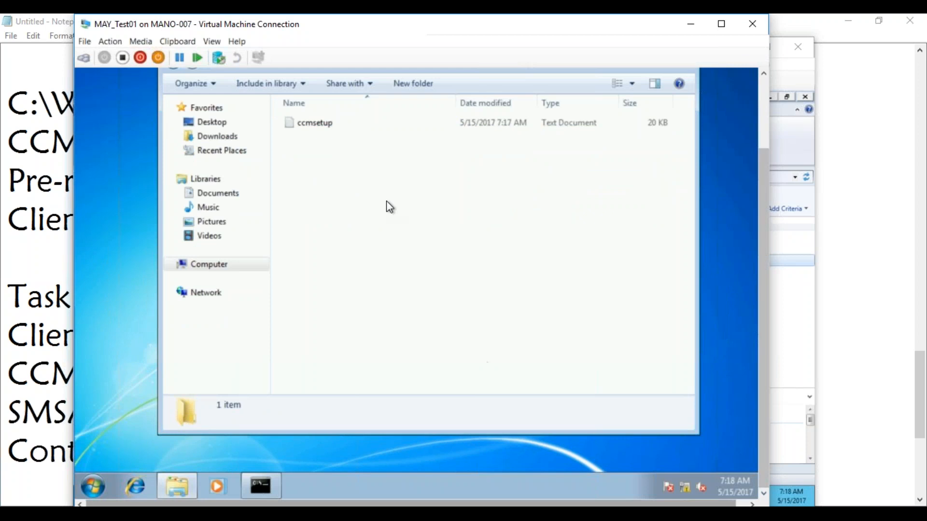
Step: Open Task Manager's Processes list sorted by CPU, showing ccmsetup.exe *32 under SYSTEM
right_click(362, 489)
left_click(405, 442)
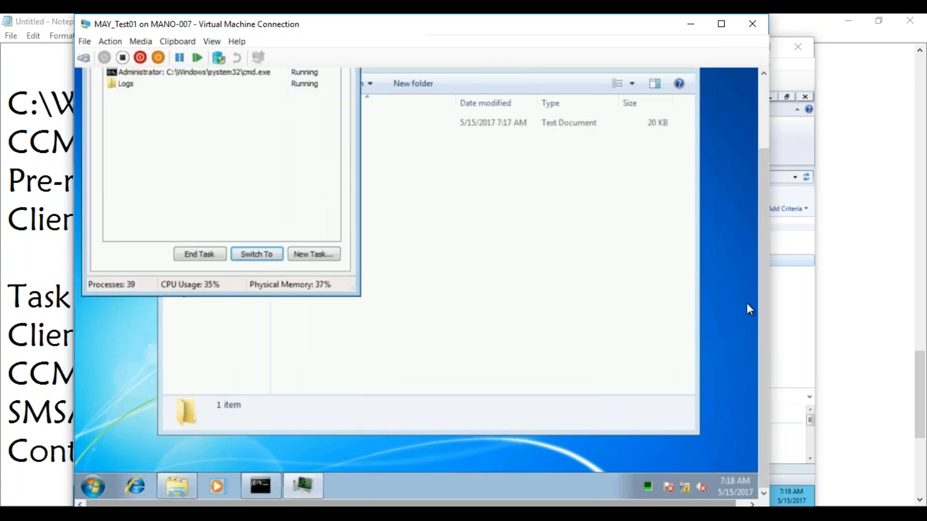
scroll(760, 269, "up", 4)
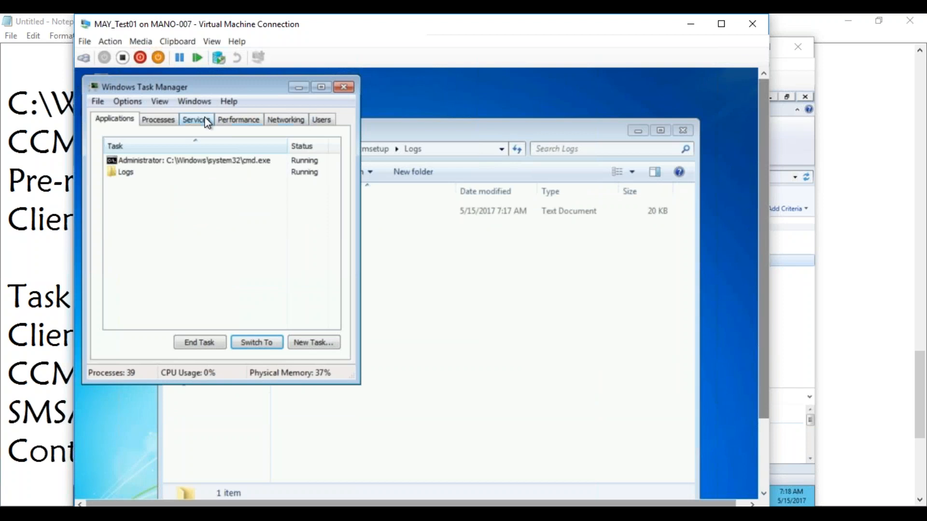
left_click(164, 118)
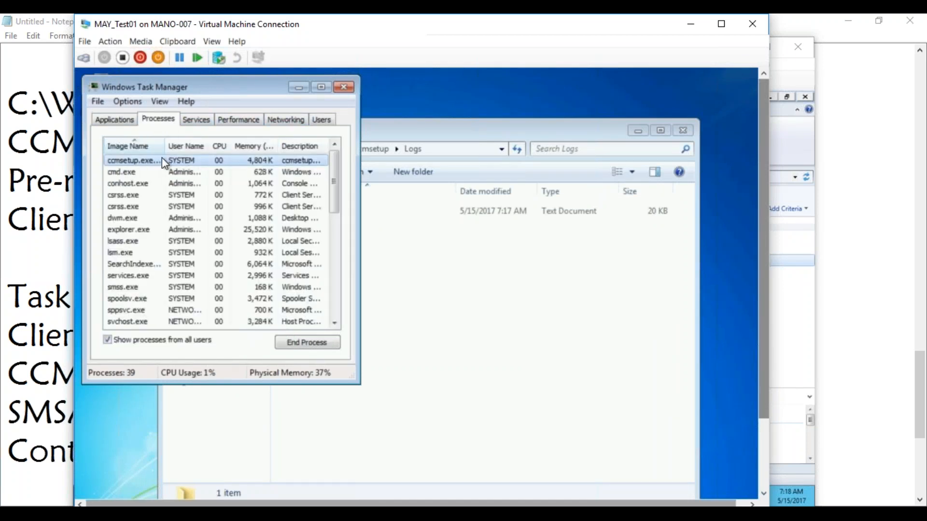
left_click_drag(165, 146, 194, 145)
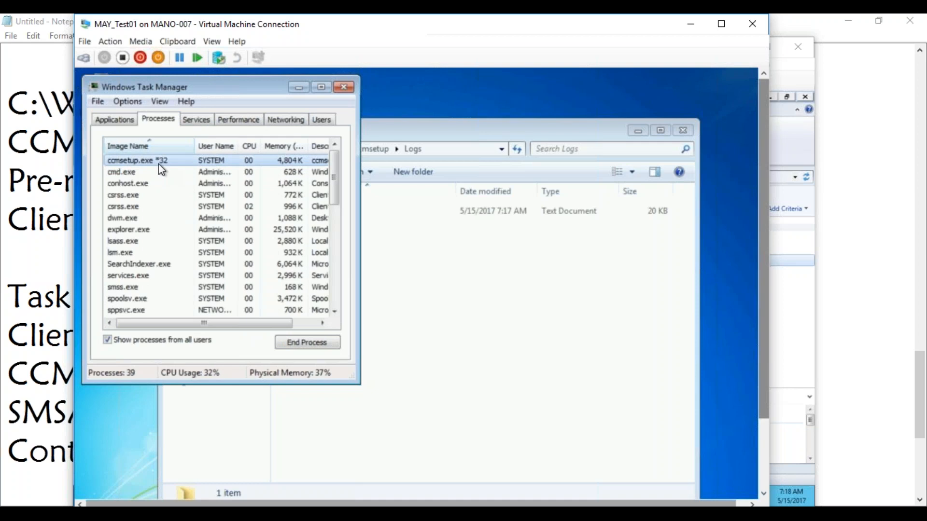
left_click(251, 146)
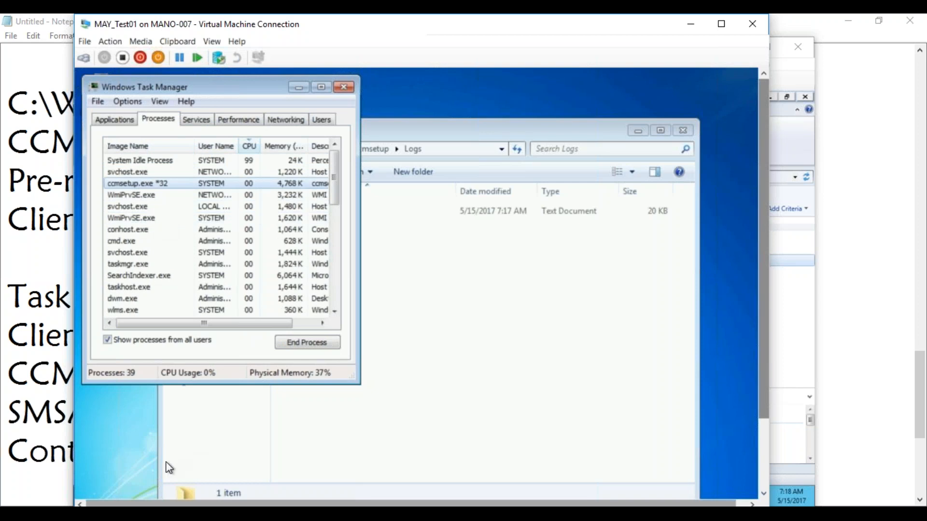
left_click_drag(762, 286, 763, 374)
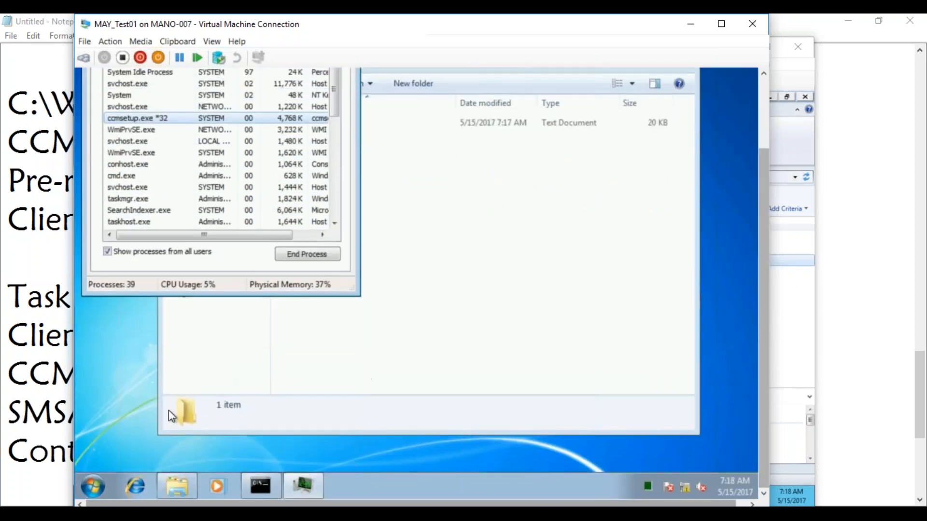
Step: Launch cmtrace from \\MAYSCCM\SMS_MAY\tools\ and accept it as the default log viewer
left_click(89, 486)
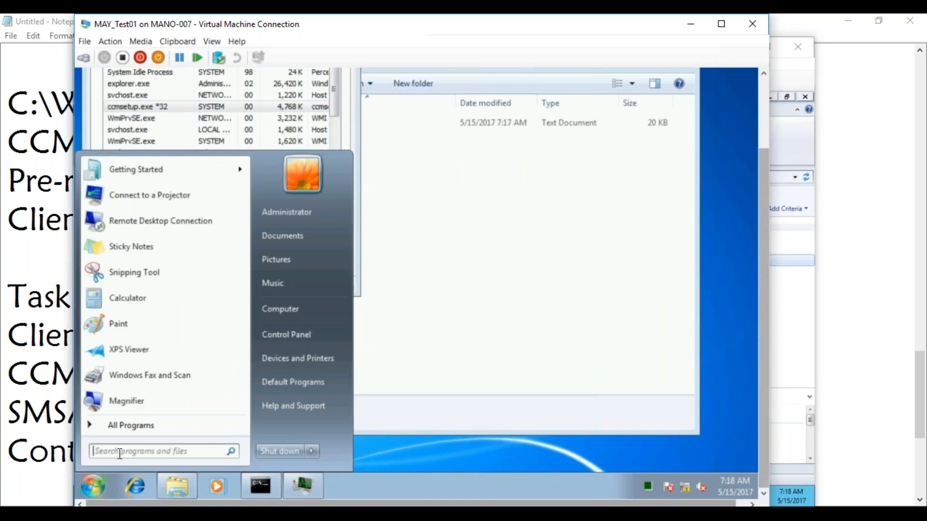
type("\\\\")
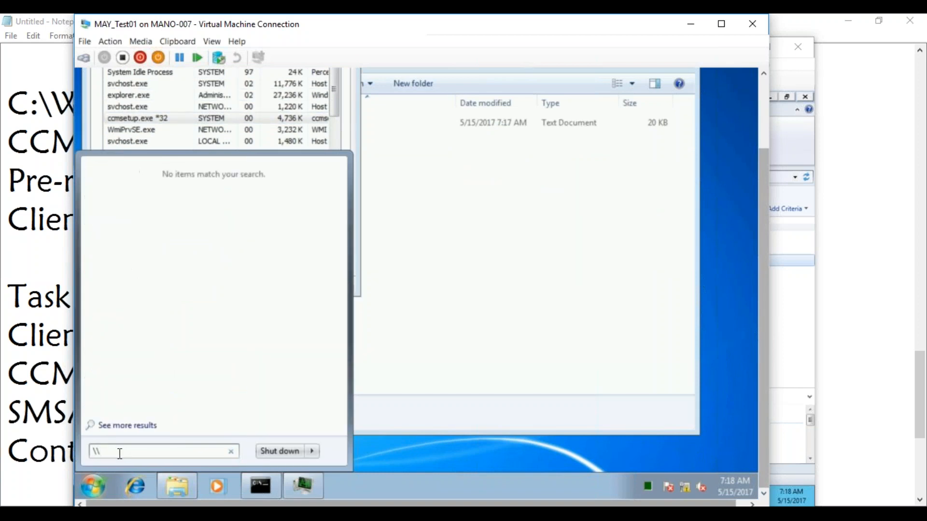
type("MA")
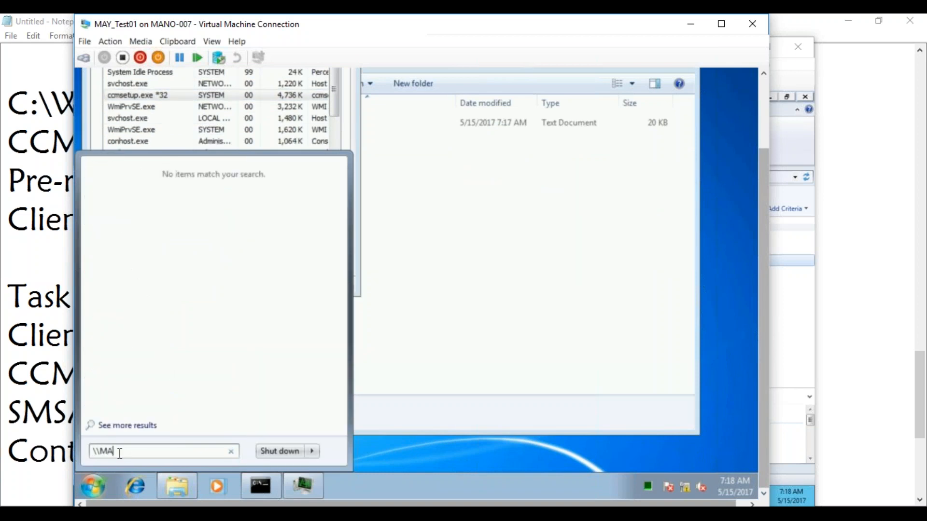
type("YS\\")
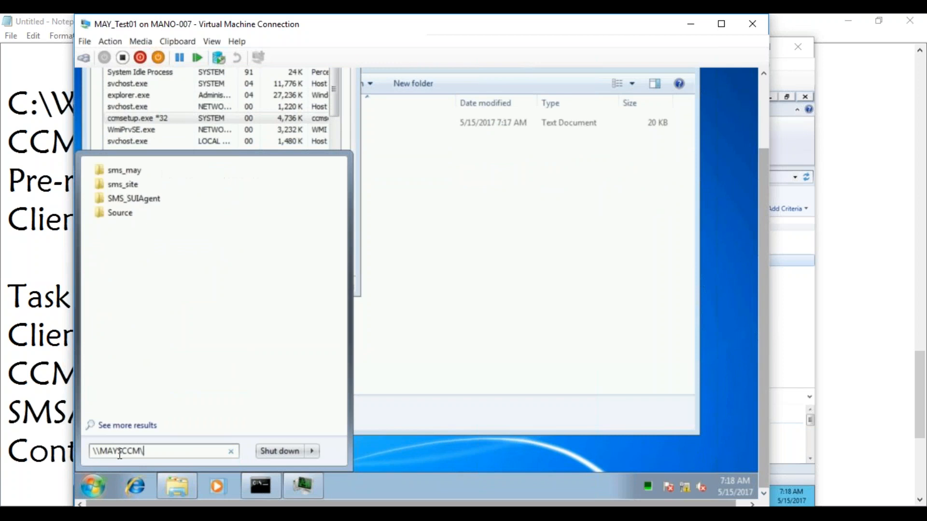
type("CCM\\SMS_MAY")
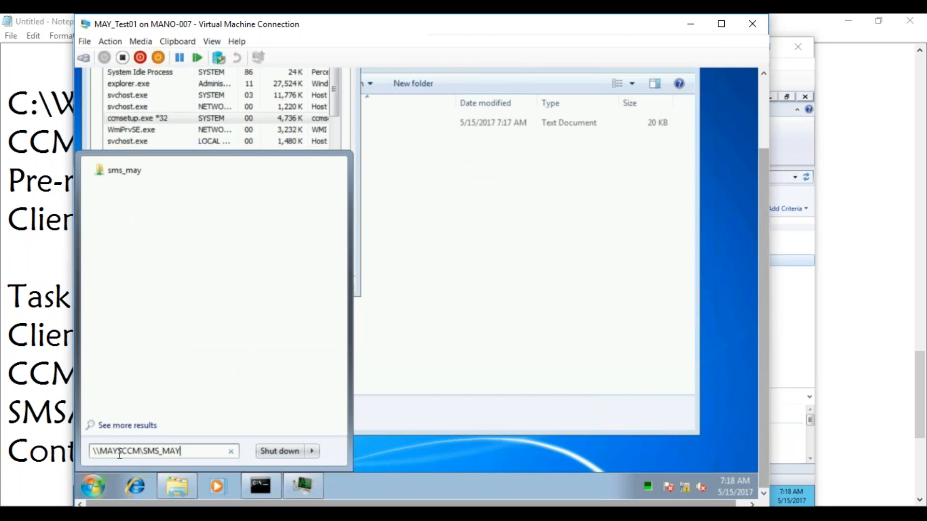
type("\\")
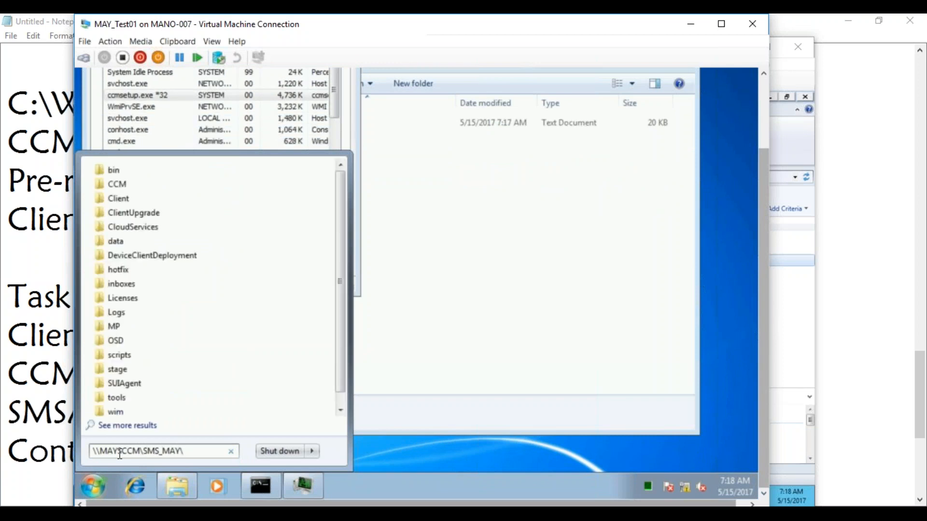
type("t")
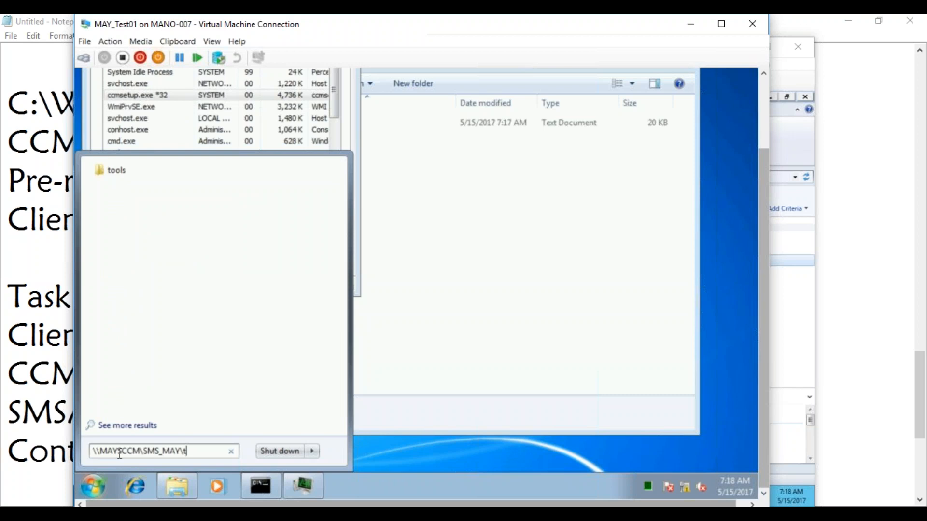
type("ools\\")
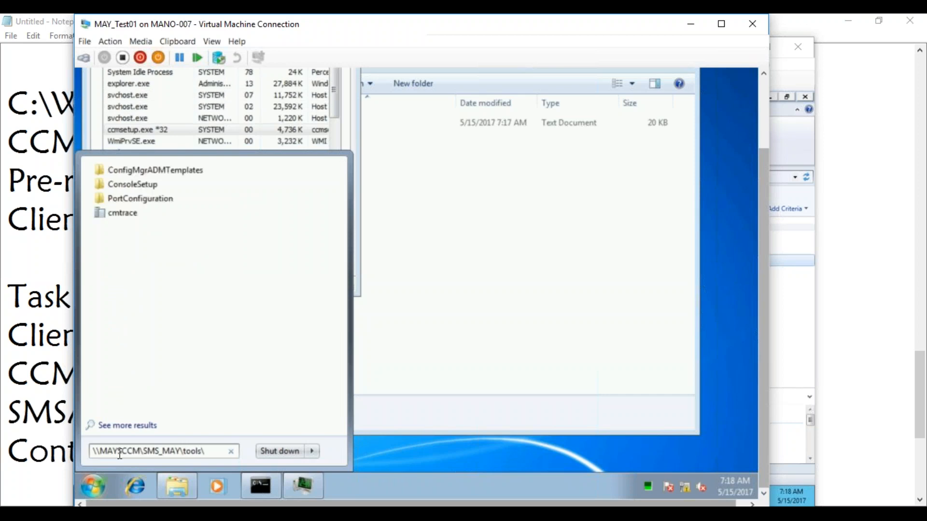
left_click(118, 213)
left_click(474, 279)
left_click_drag(764, 160, 765, 120)
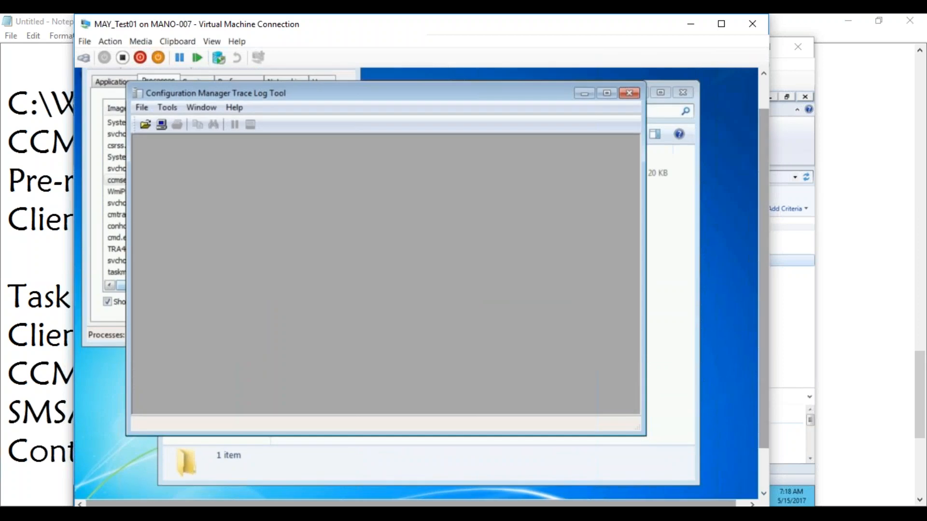
Step: Open ccmsetup.log in CMTrace, pause updates, and review the earlier missing-file warnings
left_click(632, 93)
double_click(468, 174)
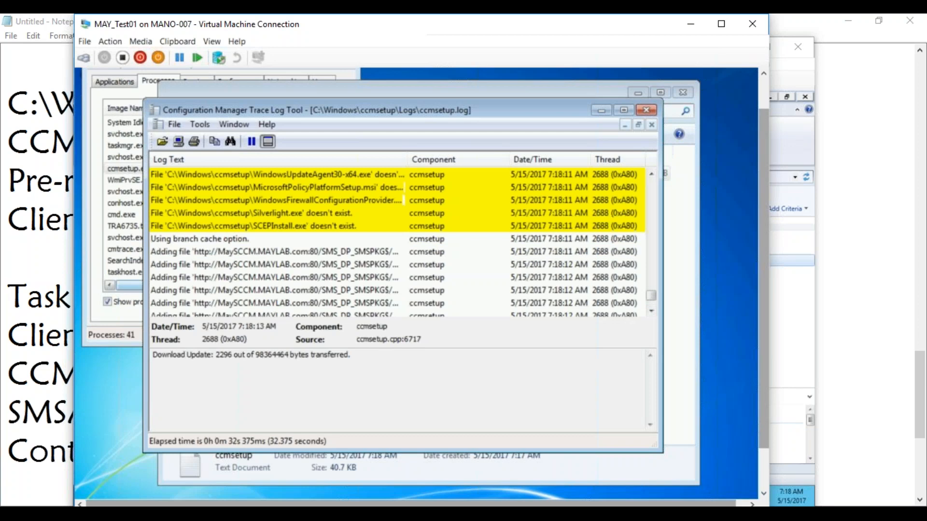
left_click(251, 141)
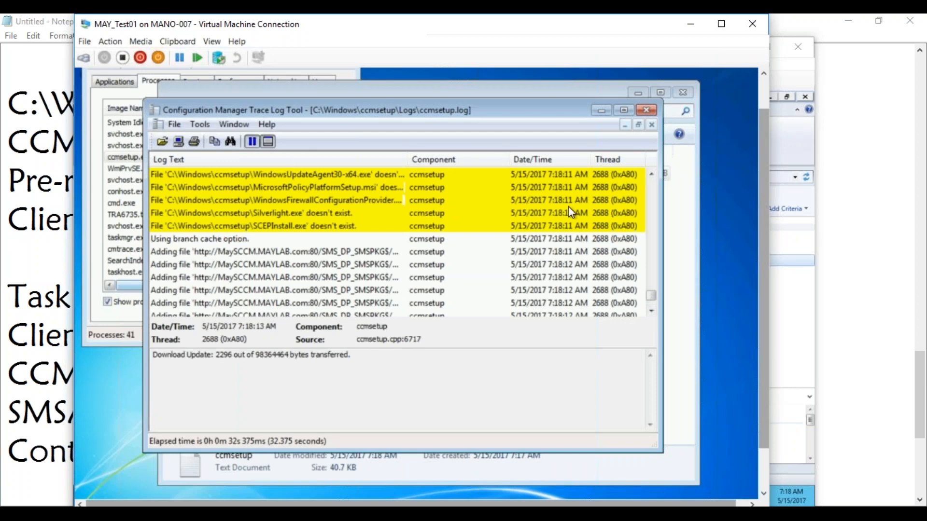
left_click(652, 174)
left_click(652, 174)
left_click(652, 173)
left_click(652, 174)
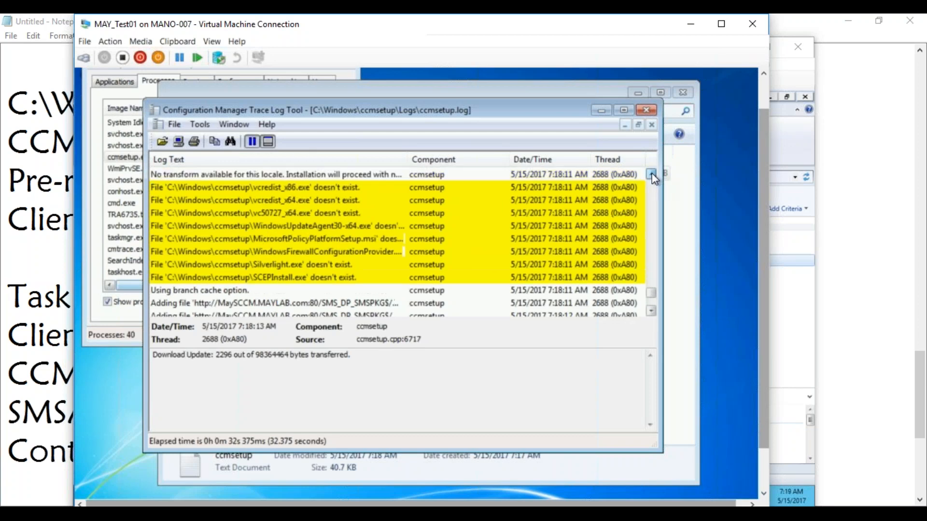
left_click(652, 174)
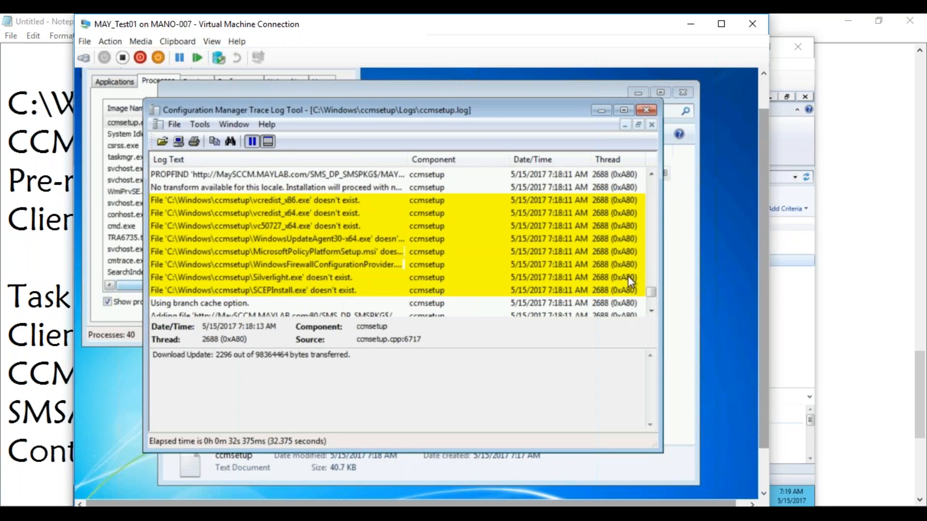
Step: Scroll through the download progress, resume live updates, then view C:\Windows\ccmsetup in Explorer
left_click(649, 308)
left_click(649, 308)
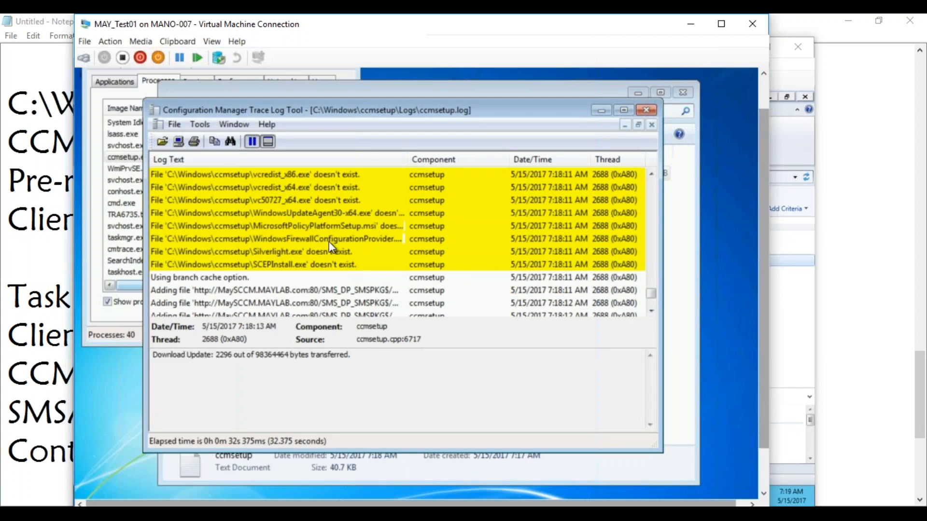
scroll(652, 314, "down", 3)
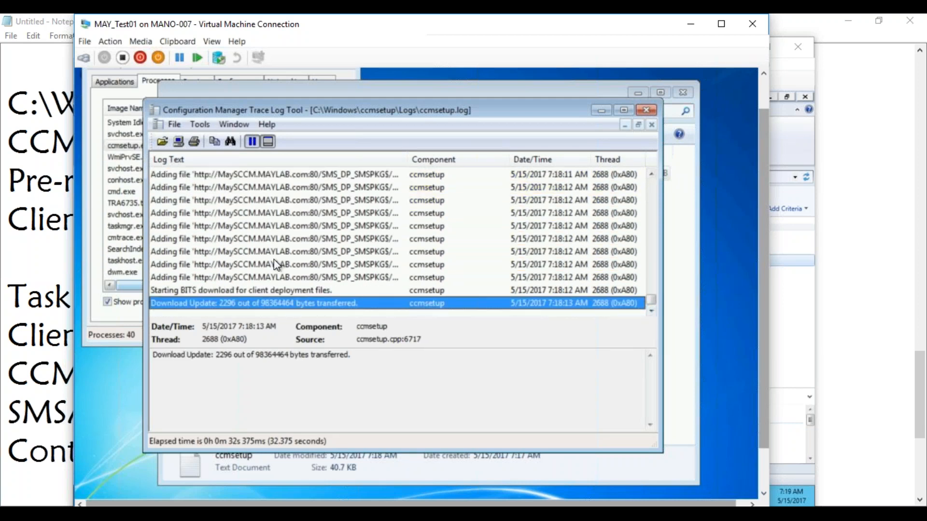
left_click(253, 142)
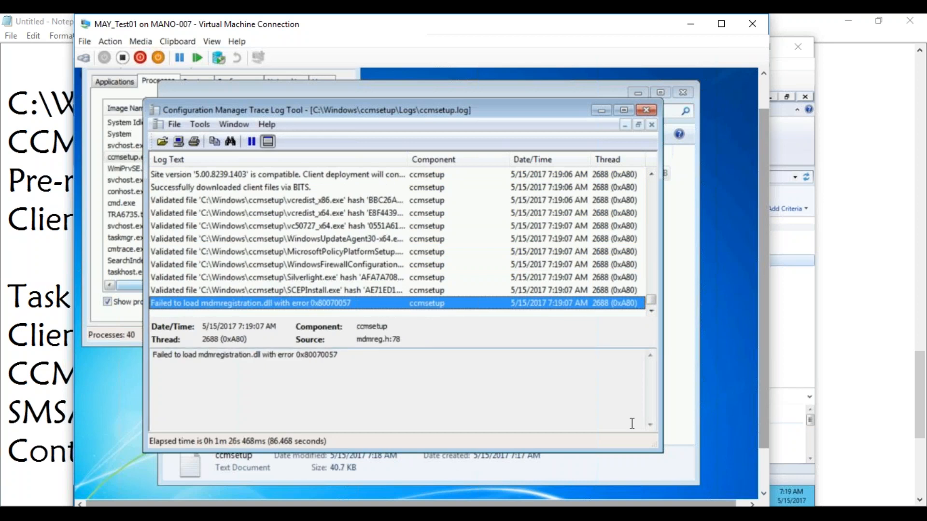
left_click(674, 418)
left_click(369, 112)
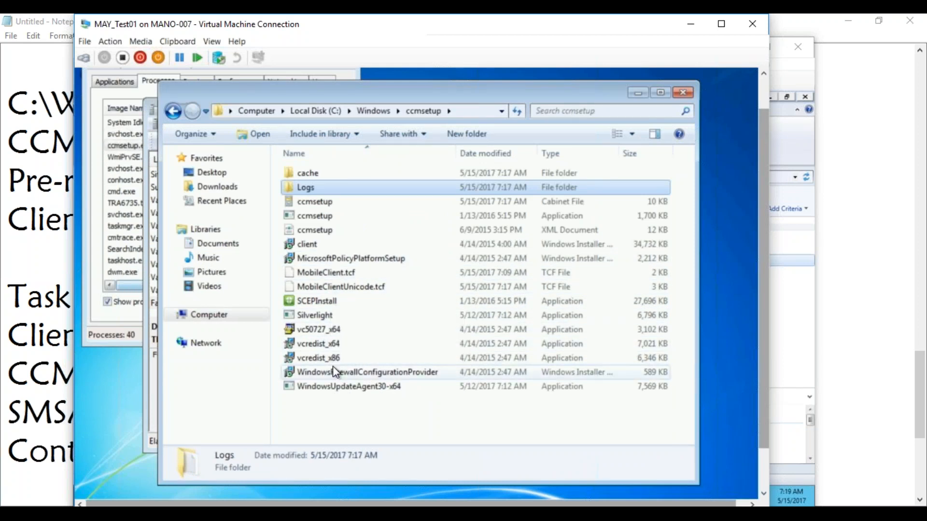
Step: Check ccmsetup.exe *32 still runs in Task Manager, then select the latest vcredist_x86.exe install entry in ccmsetup.log
left_click(118, 146)
left_click(129, 156)
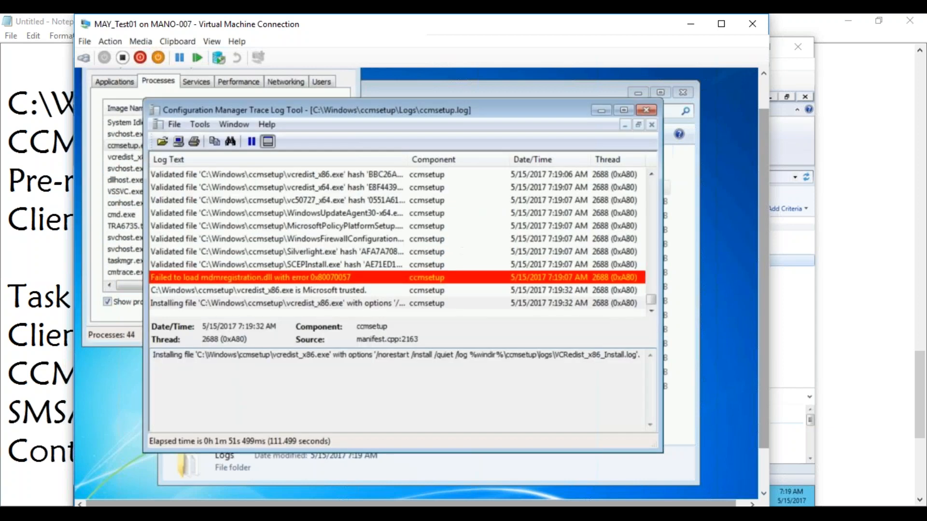
left_click(291, 303)
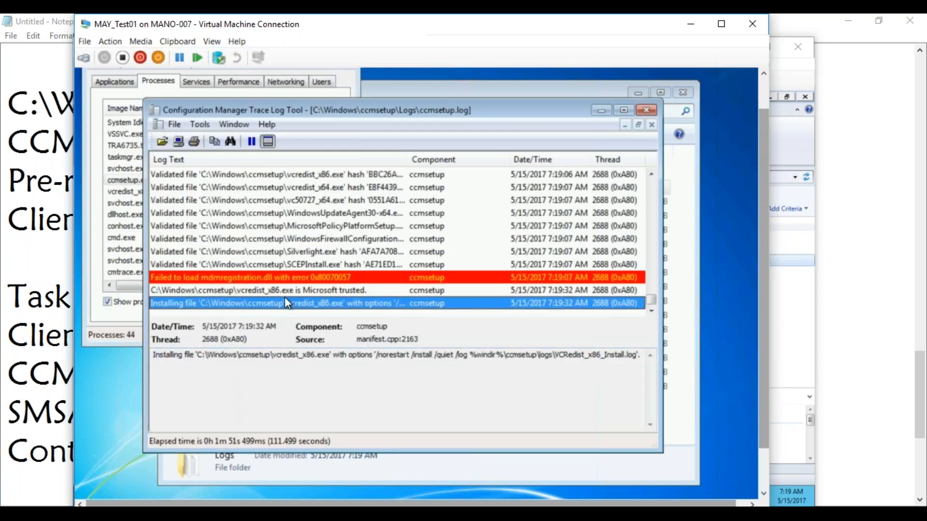
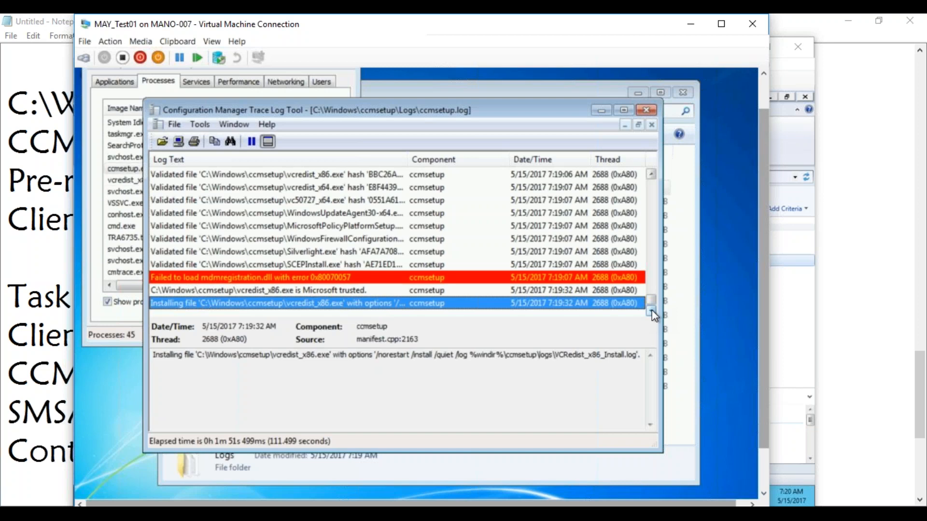
Step: Widen ccmsetup.log's Log Text column until the full vcredist_x86.exe file hashes are readable
left_click_drag(406, 157, 479, 157)
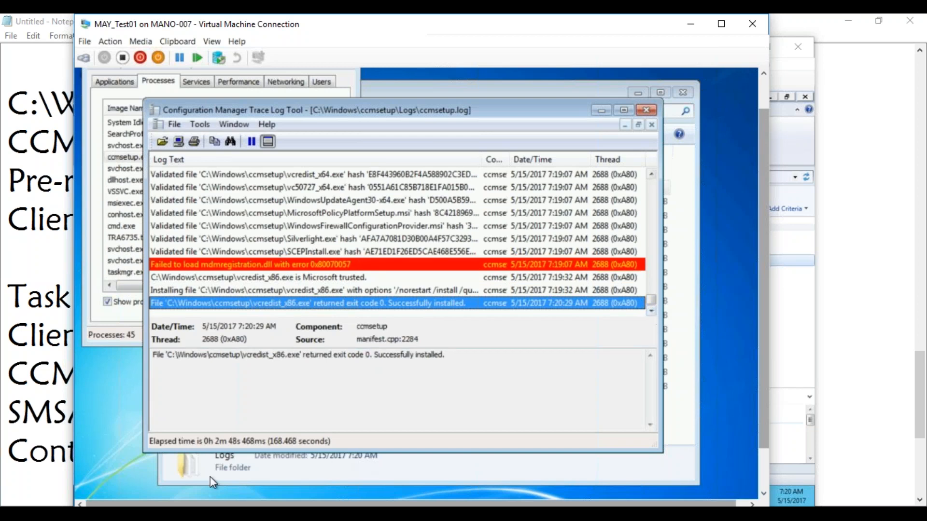
Step: On MAYSCCM, open Software Library > Packages and enlarge the Client Package's content status details
left_click(181, 514)
left_click(77, 463)
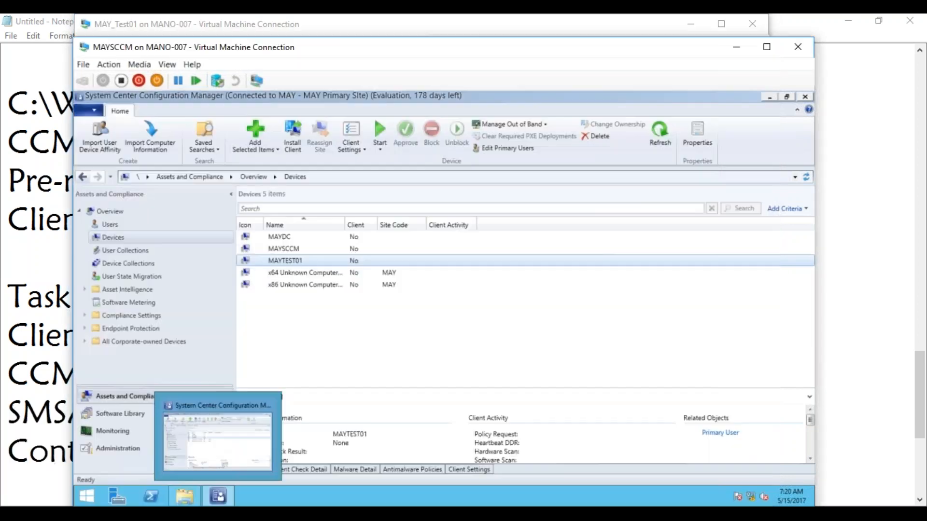
left_click(127, 415)
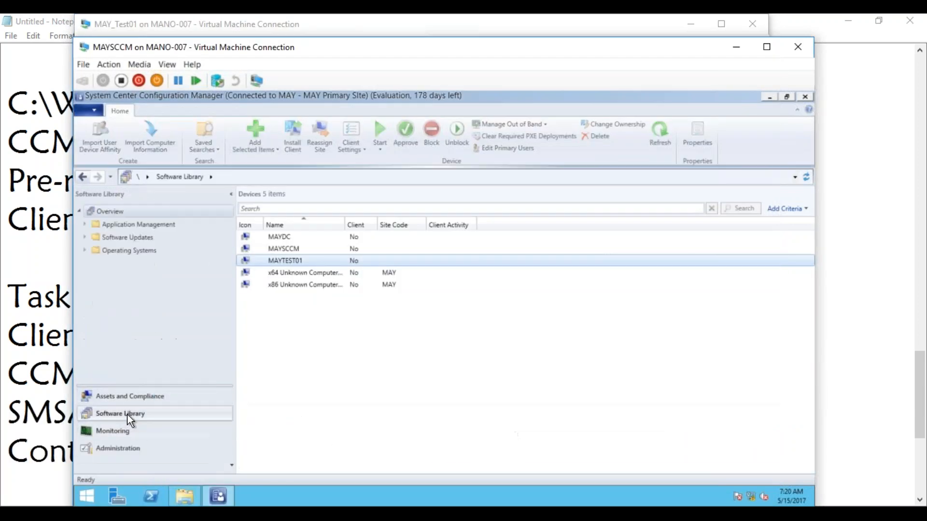
left_click(85, 224)
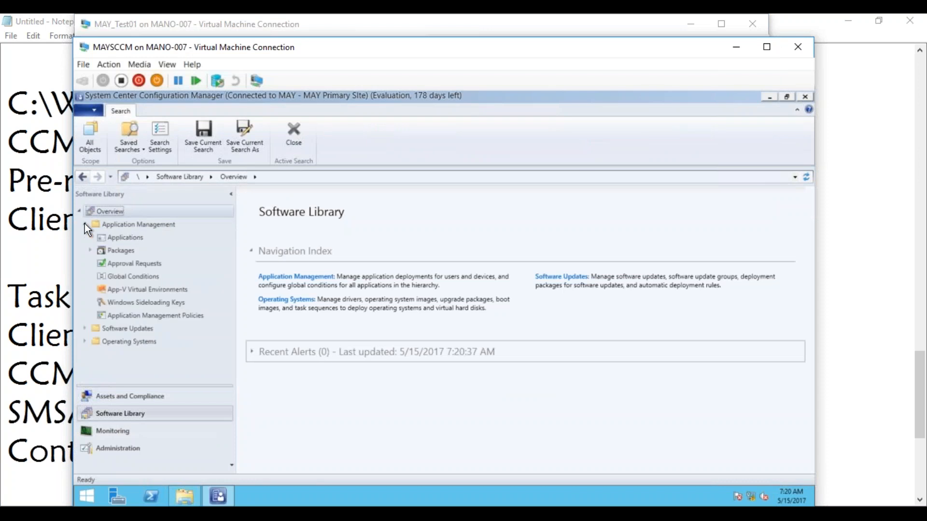
left_click(119, 250)
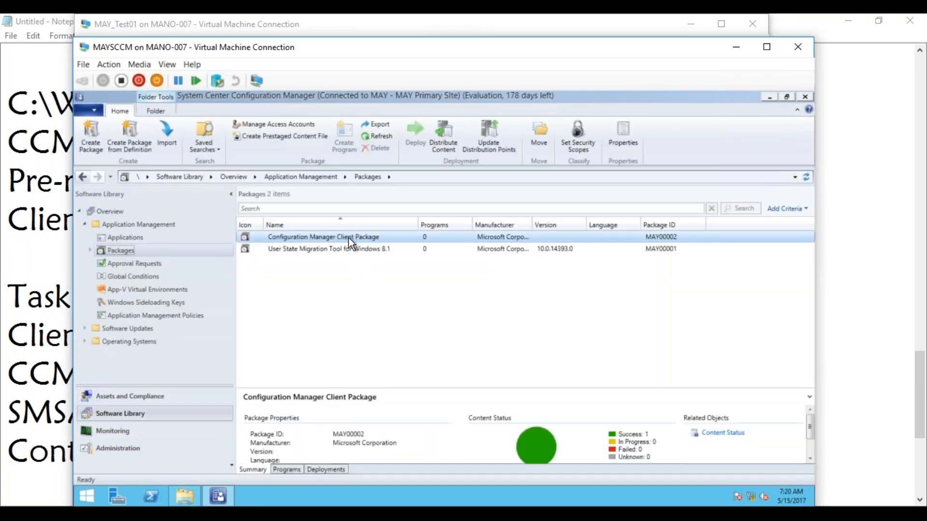
scroll(810, 459, "down", 3)
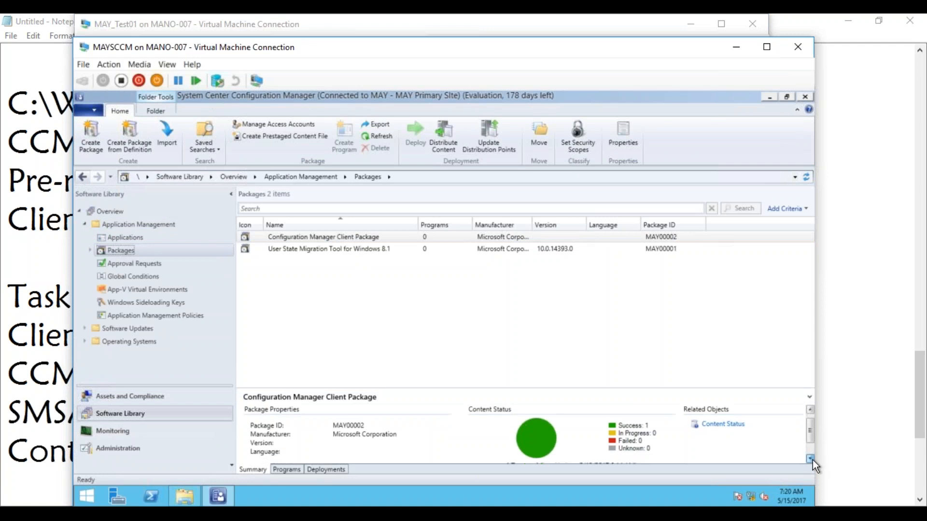
left_click_drag(527, 388, 523, 332)
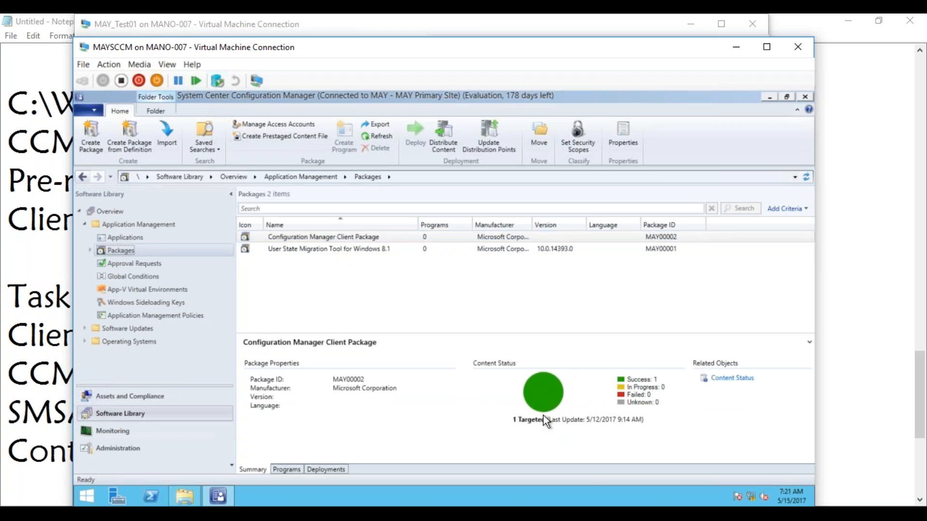
mouse_move(223, 502)
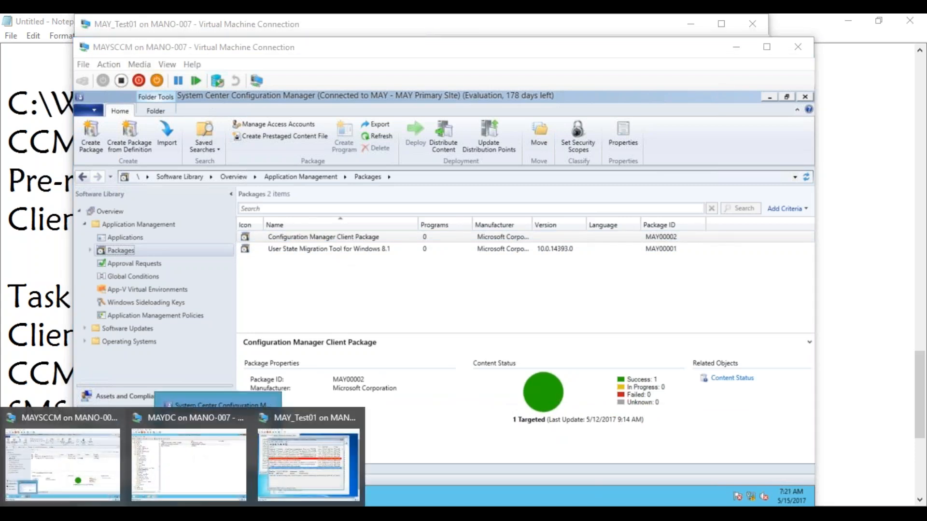
left_click(309, 469)
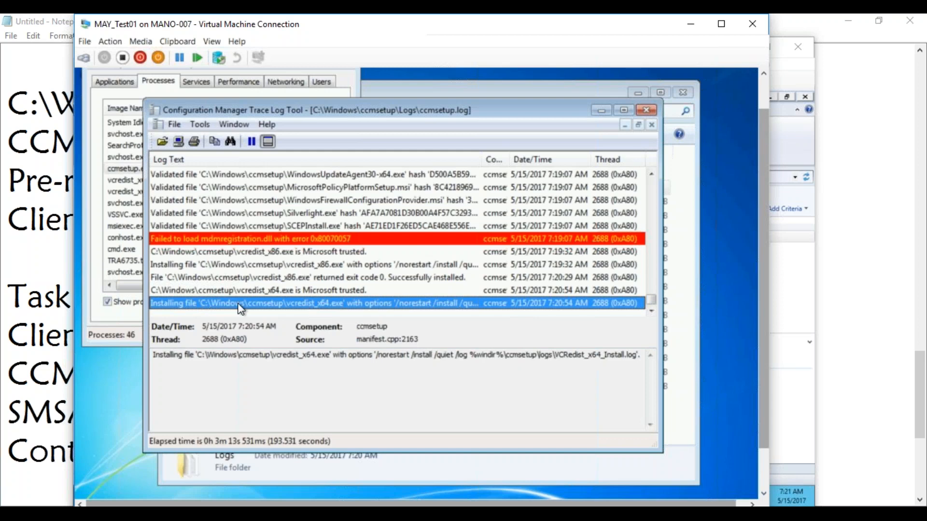
left_click(140, 193)
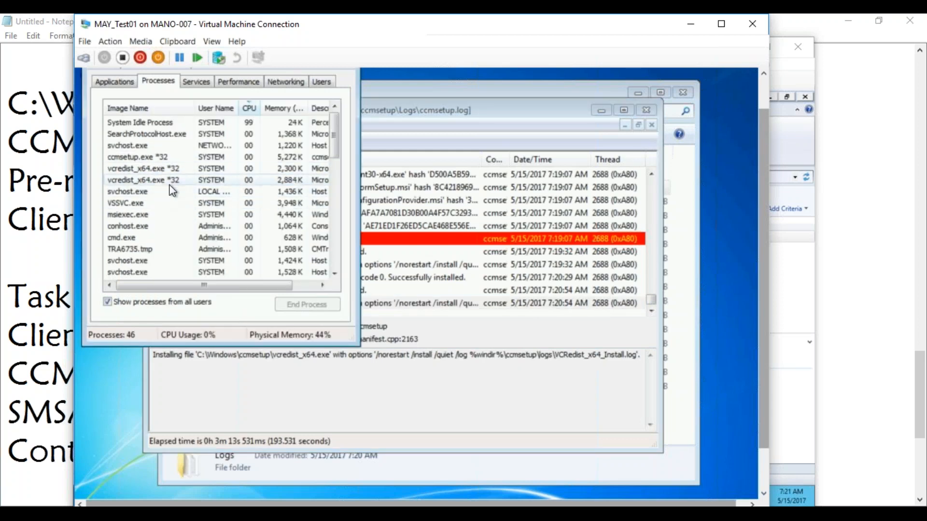
left_click(478, 425)
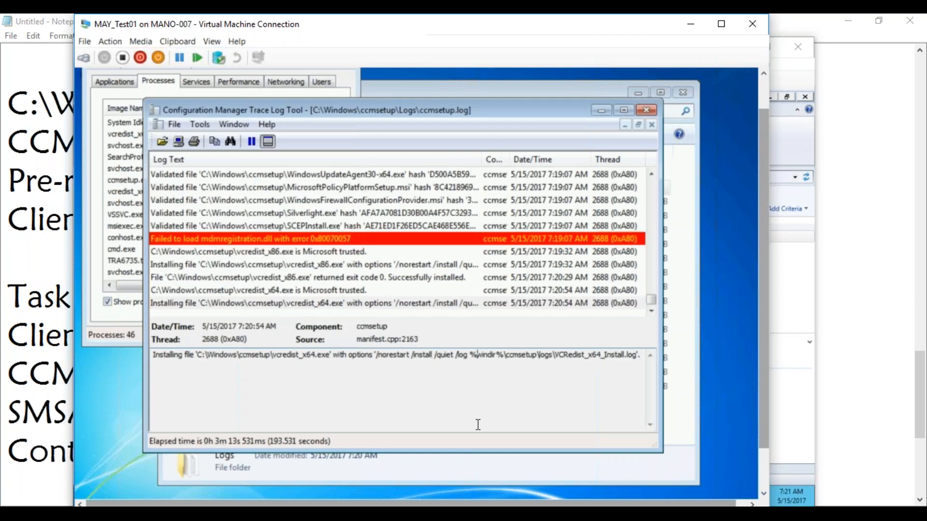
left_click(668, 419)
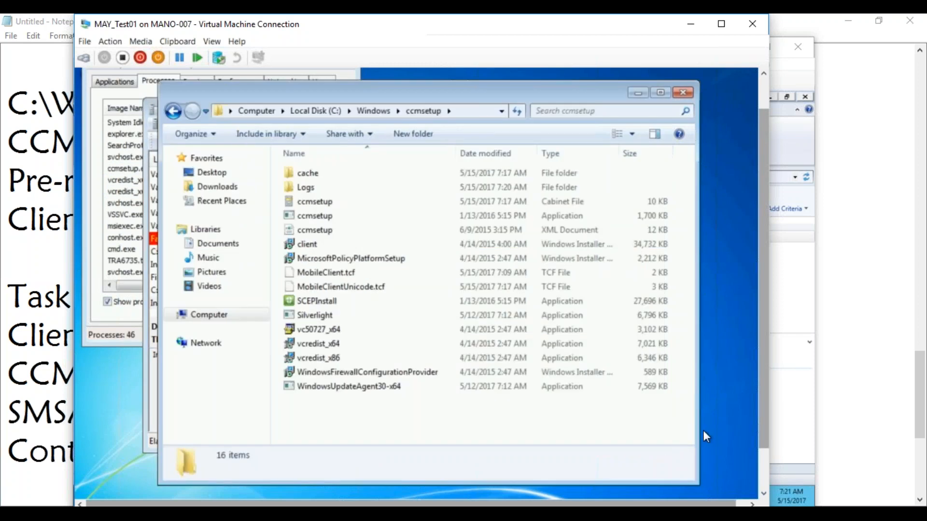
left_click(762, 459)
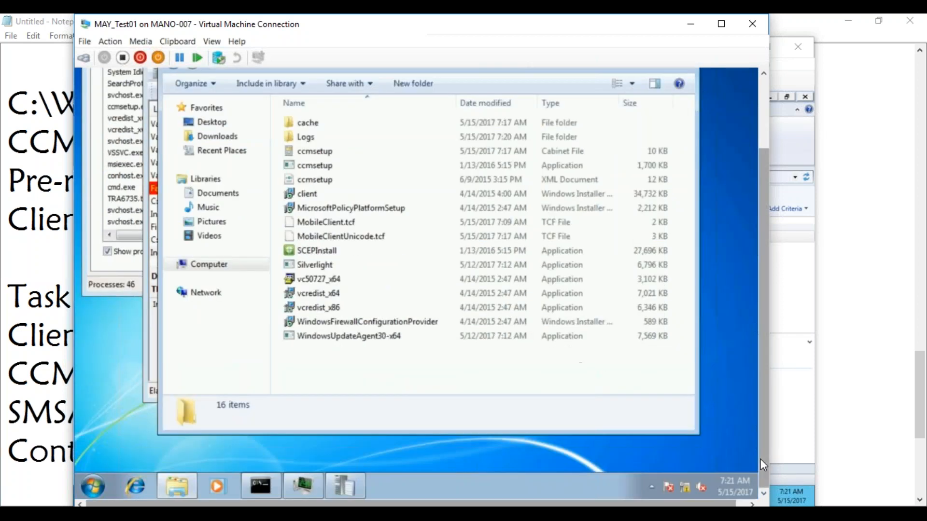
left_click(177, 513)
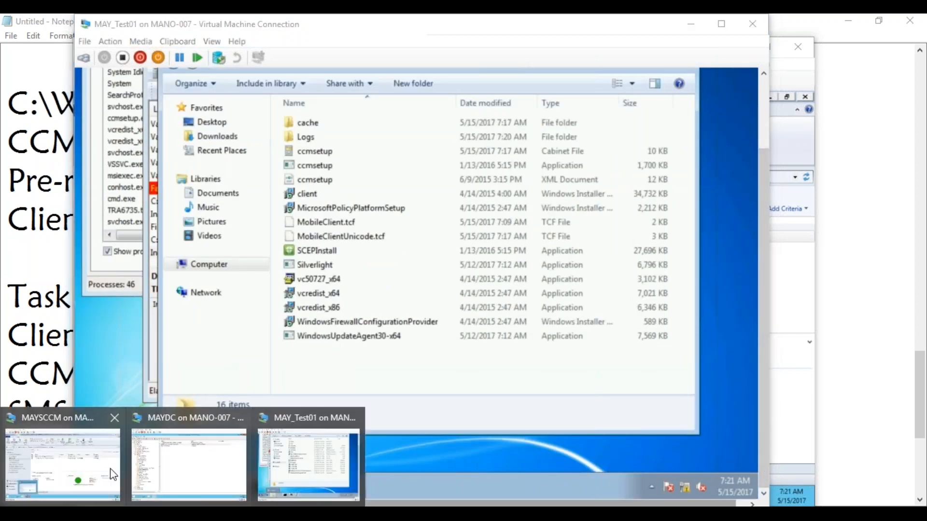
left_click(93, 462)
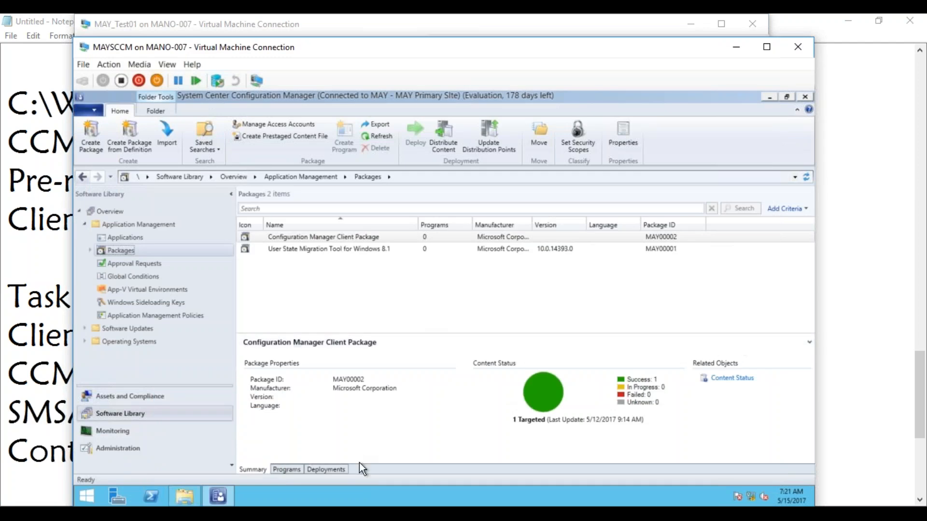
Step: Open the Microsoft Configuration Manager Logs folder and jump to the ccm log
left_click(184, 494)
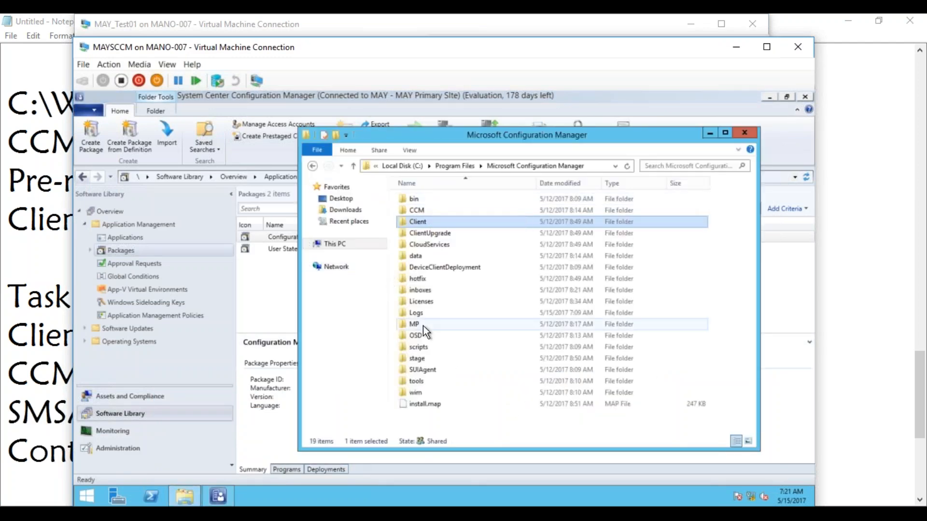
double_click(417, 315)
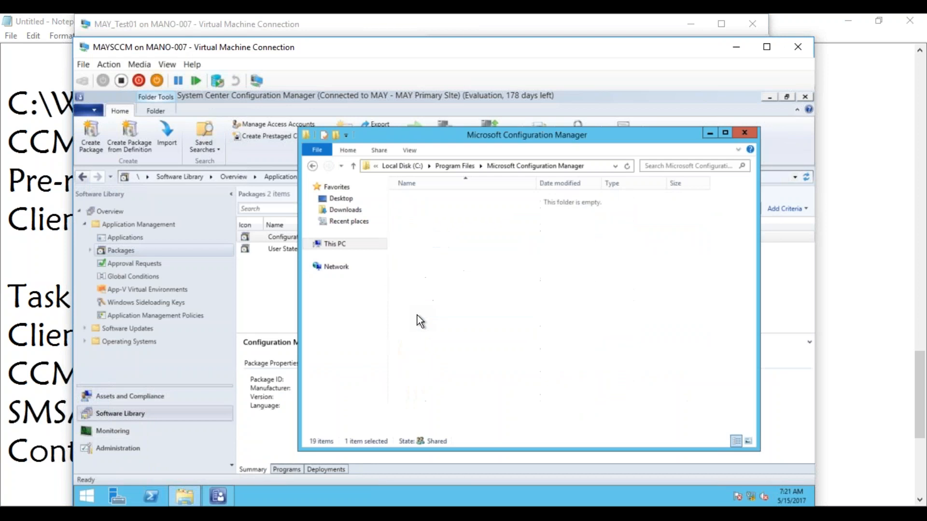
left_click(428, 234)
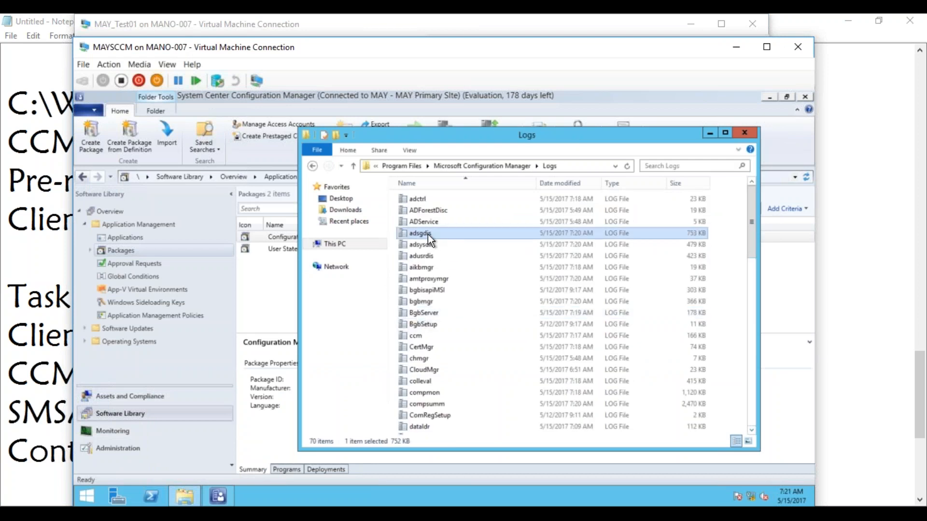
key("c")
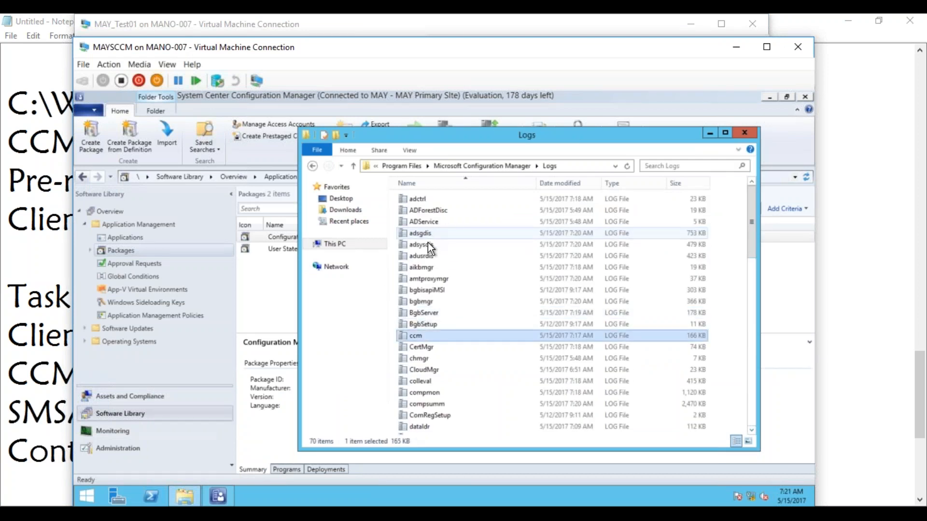
Step: Open ccm.log and inspect the Created service ccmsetup, Deleted request and ccmsetup.exe copy entries
double_click(418, 336)
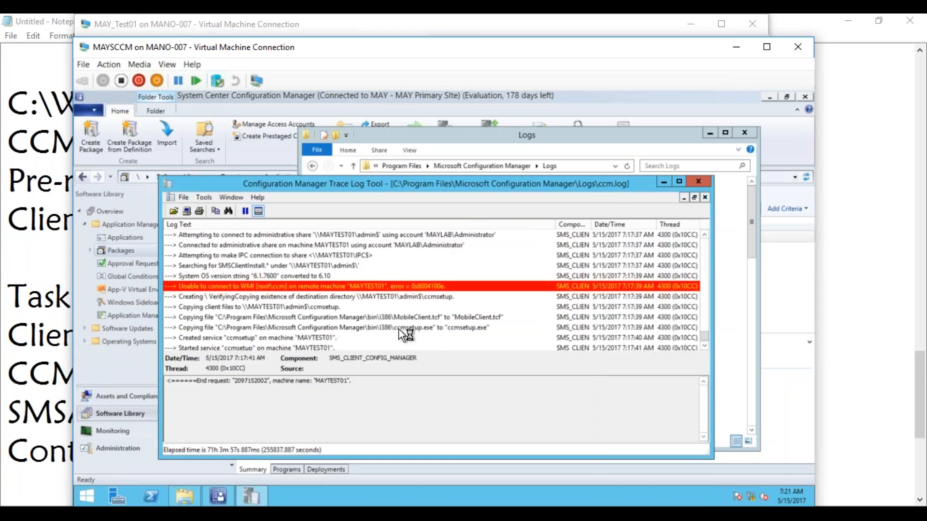
left_click(292, 338)
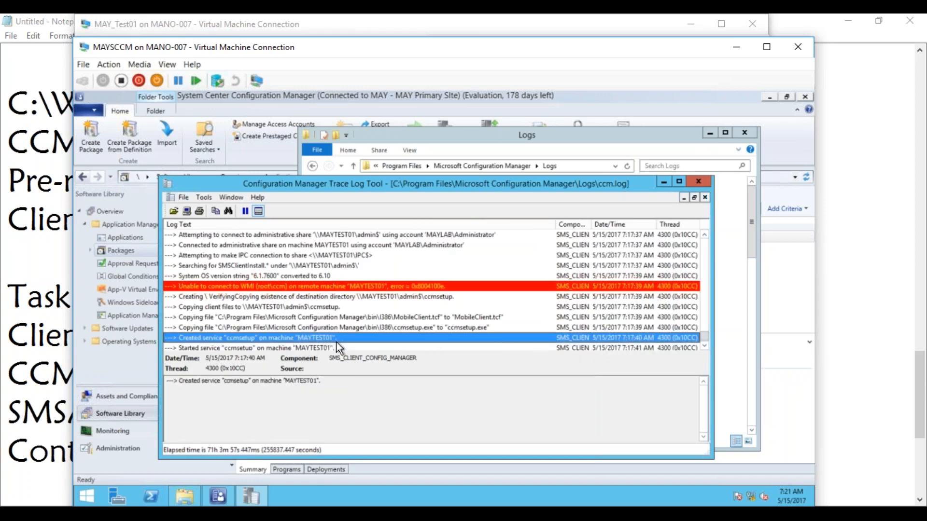
left_click(706, 346)
left_click(705, 347)
left_click(706, 346)
left_click(706, 346)
left_click(705, 346)
left_click(706, 347)
left_click(706, 347)
left_click(706, 346)
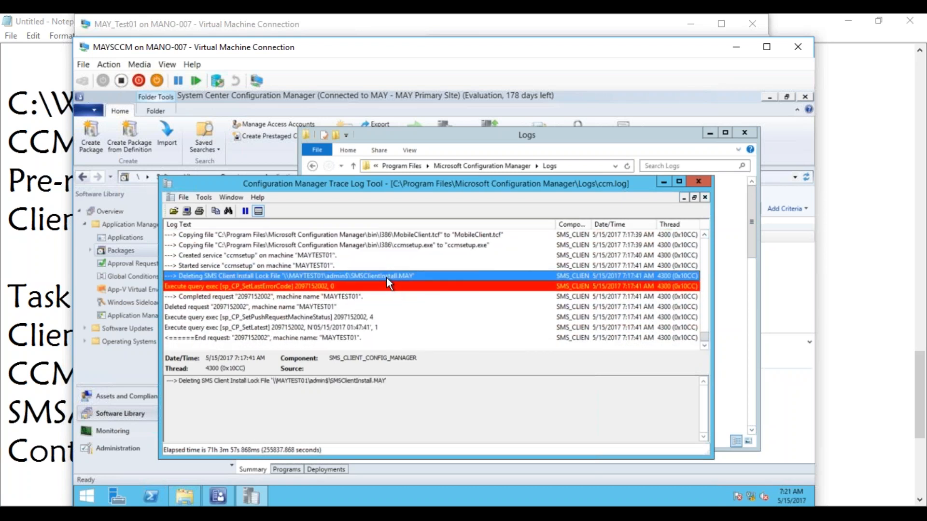
left_click(334, 307)
left_click(458, 247)
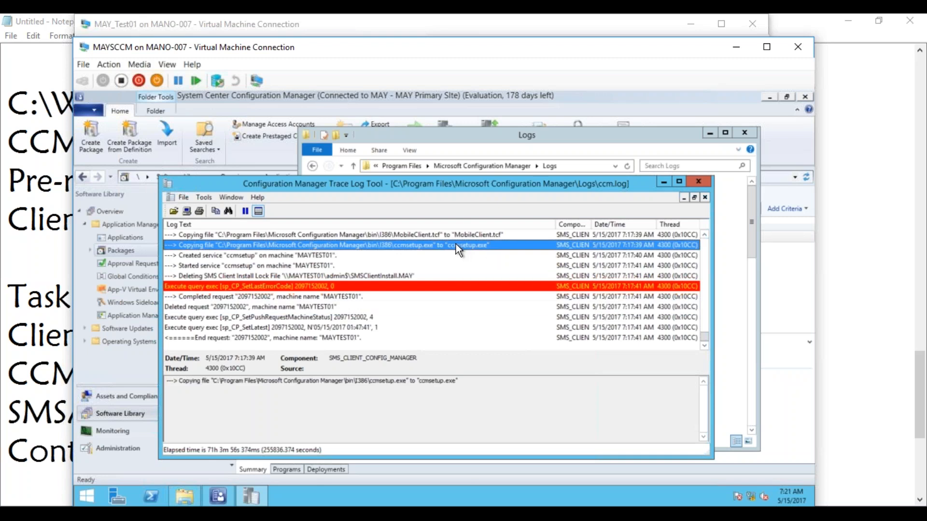
Step: Scroll back through ccm.log to the start of the MAYTEST01 client push entries
left_click(705, 233)
left_click(705, 233)
left_click(705, 233)
left_click(705, 233)
left_click(705, 234)
left_click(705, 233)
left_click(705, 233)
left_click(705, 233)
left_click(704, 233)
left_click(705, 233)
left_click(705, 233)
left_click(705, 233)
left_click(705, 233)
left_click(705, 233)
left_click(705, 233)
left_click(704, 233)
left_click(705, 233)
left_click(705, 234)
left_click(704, 234)
left_click(705, 233)
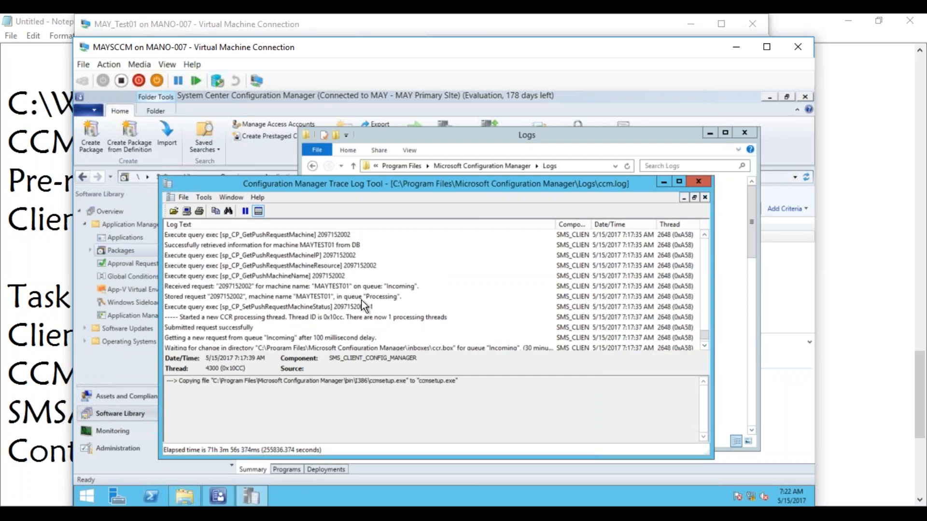
left_click(705, 234)
left_click(705, 234)
left_click(705, 234)
left_click(705, 234)
left_click(704, 234)
left_click(704, 234)
left_click(705, 234)
left_click(705, 235)
left_click(705, 234)
left_click(704, 234)
left_click(704, 234)
left_click(705, 234)
left_click(704, 234)
left_click(705, 235)
left_click(704, 234)
left_click(705, 234)
left_click(704, 234)
left_click(705, 234)
left_click(705, 234)
left_click(704, 234)
left_click(705, 234)
left_click(705, 234)
left_click(704, 234)
left_click(705, 234)
left_click(705, 234)
left_click(705, 234)
left_click(705, 234)
left_click(705, 235)
left_click(705, 234)
left_click(704, 235)
left_click(704, 235)
left_click(704, 235)
left_click(704, 235)
left_click(704, 235)
left_click(704, 235)
left_click(704, 236)
left_click(704, 235)
left_click(704, 235)
left_click(704, 235)
left_click_drag(704, 349, 705, 345)
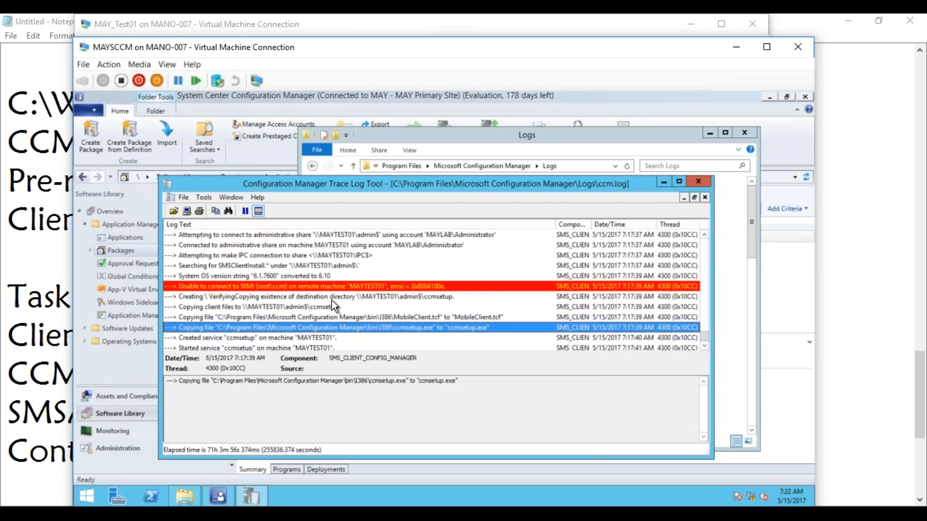
Step: Review the SMSClientInstall search, OS version, destination check, file copy and ccmsetup service entries
left_click(240, 267)
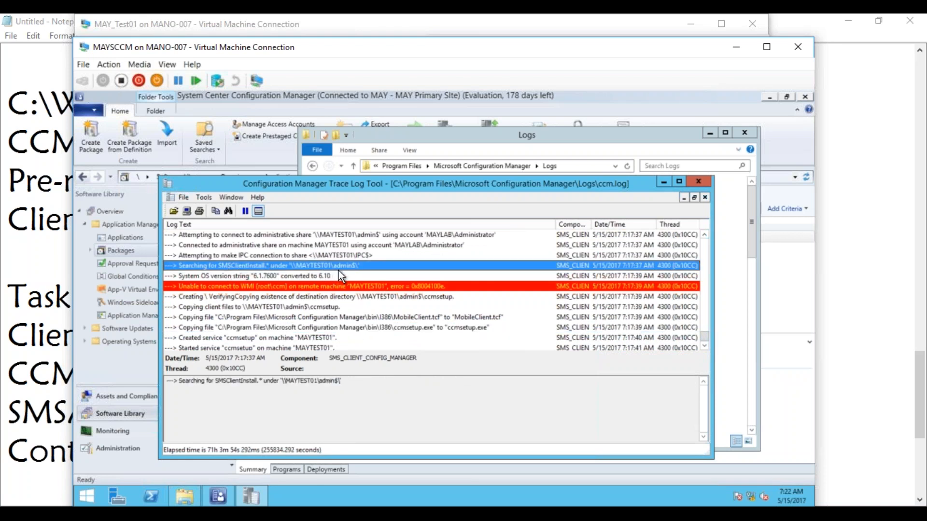
left_click(318, 277)
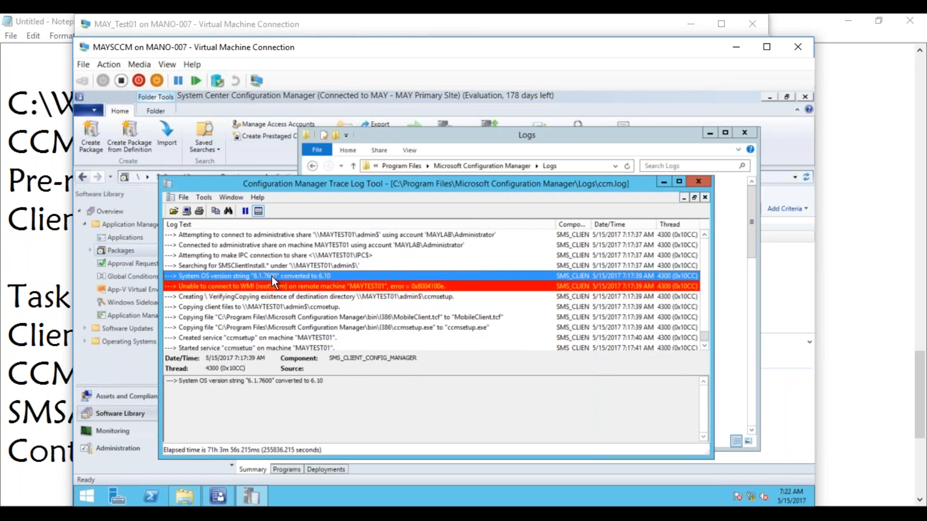
left_click(260, 298)
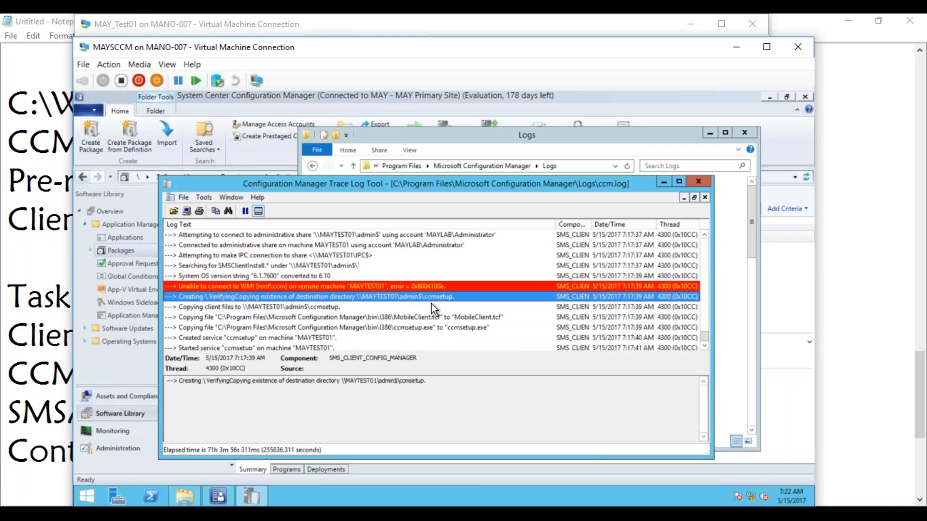
left_click(326, 309)
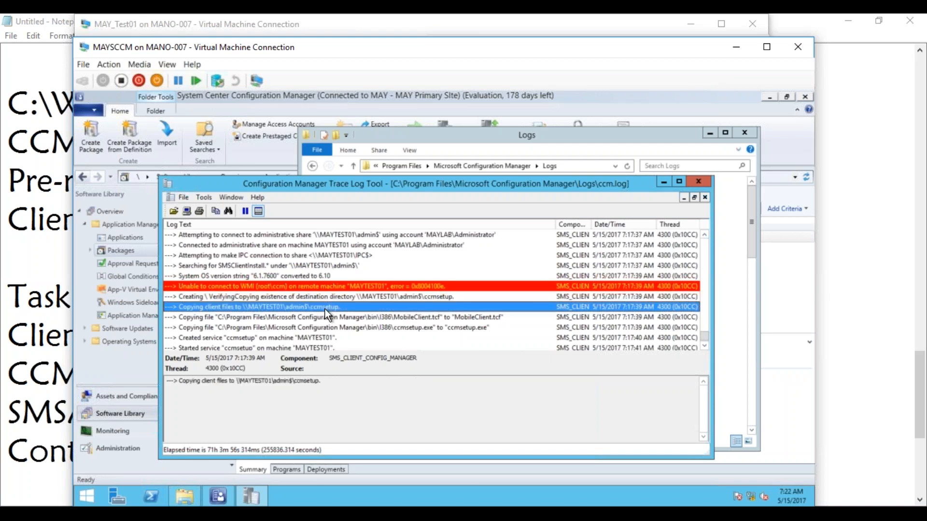
left_click(363, 329)
left_click(347, 337)
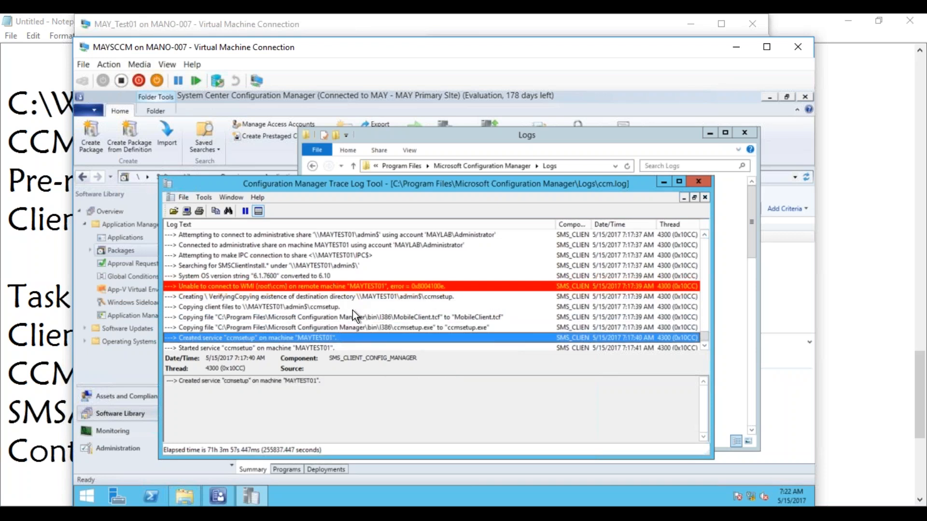
Step: Scroll to the end of ccm.log to confirm the push request completed
left_click(704, 346)
left_click(705, 346)
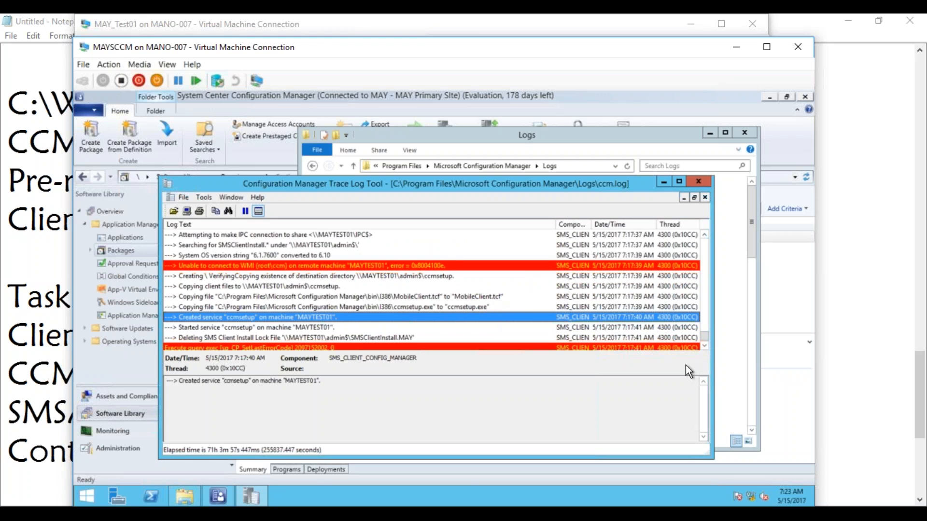
left_click(705, 345)
left_click(705, 345)
left_click(706, 346)
left_click(705, 346)
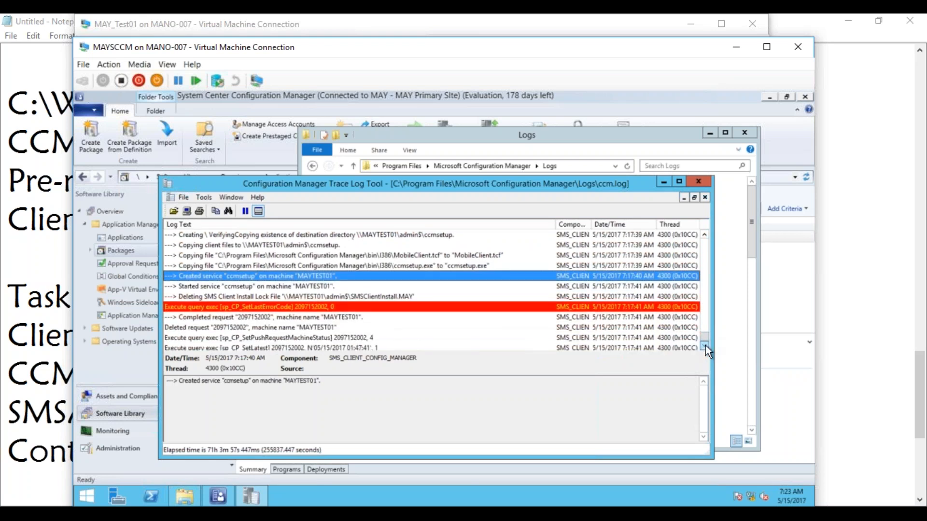
left_click(705, 346)
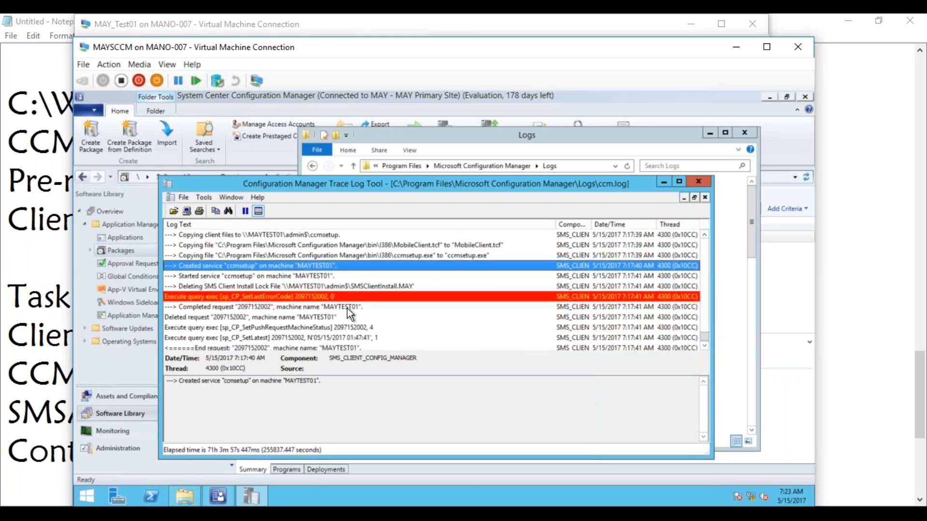
left_click(705, 346)
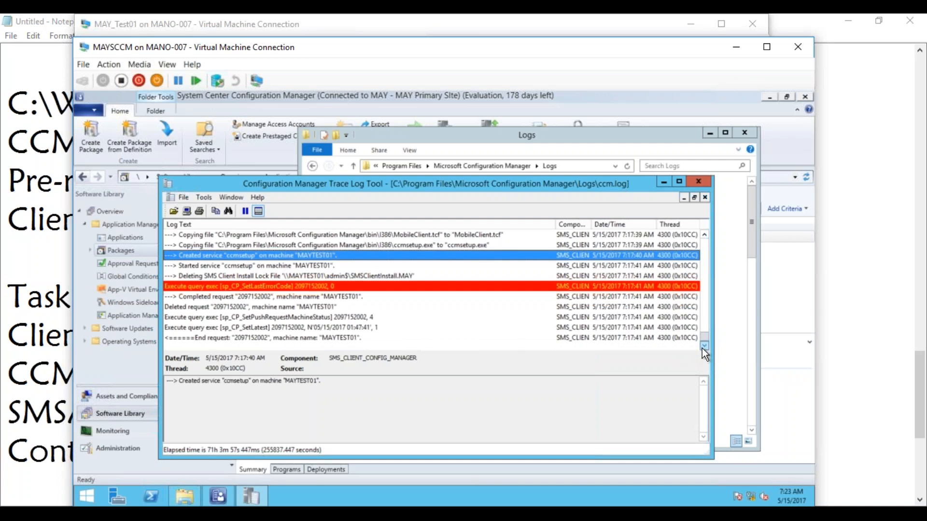
left_click(182, 514)
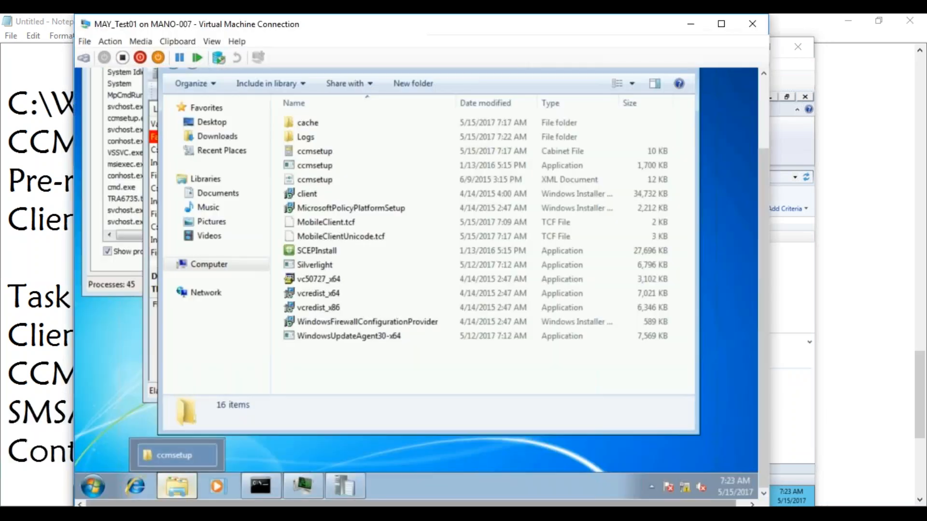
Step: Switch to the MAYTEST01 VM and bring its ccmsetup.log viewer to the front
left_click(322, 459)
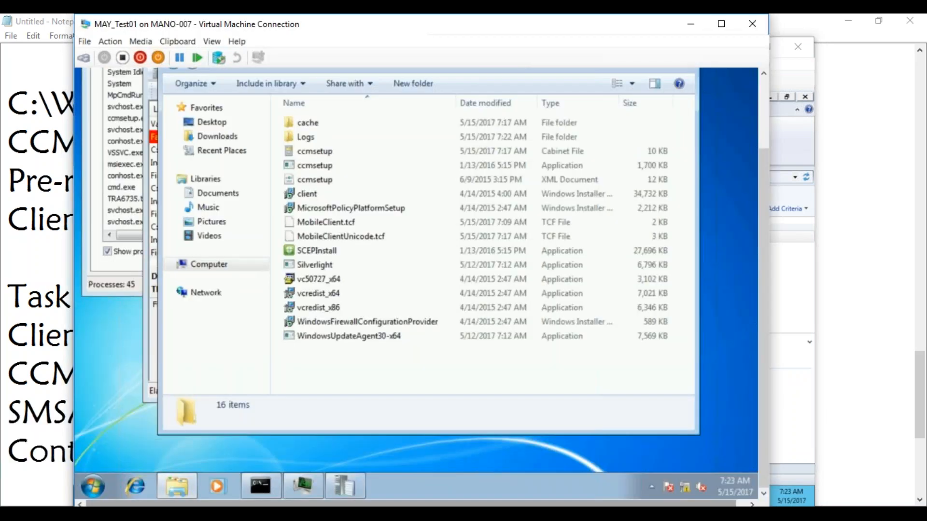
left_click(343, 482)
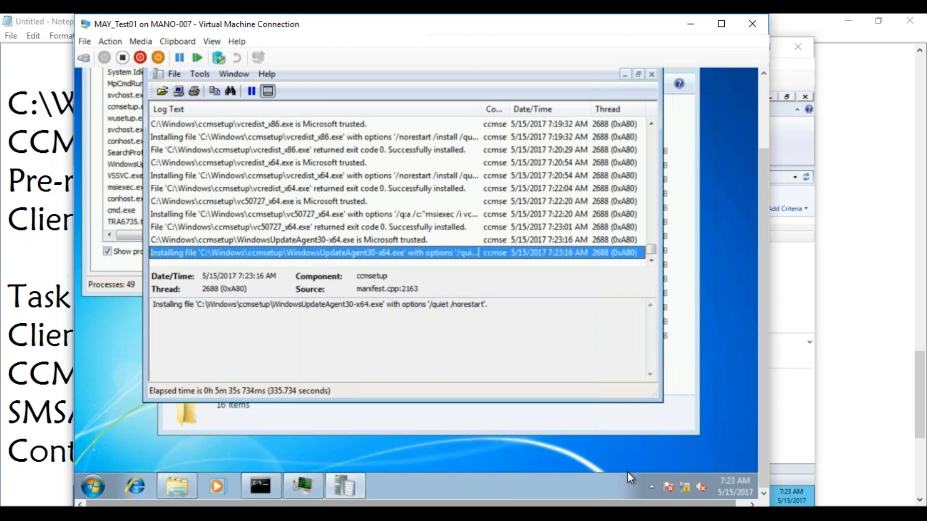
mouse_move(681, 491)
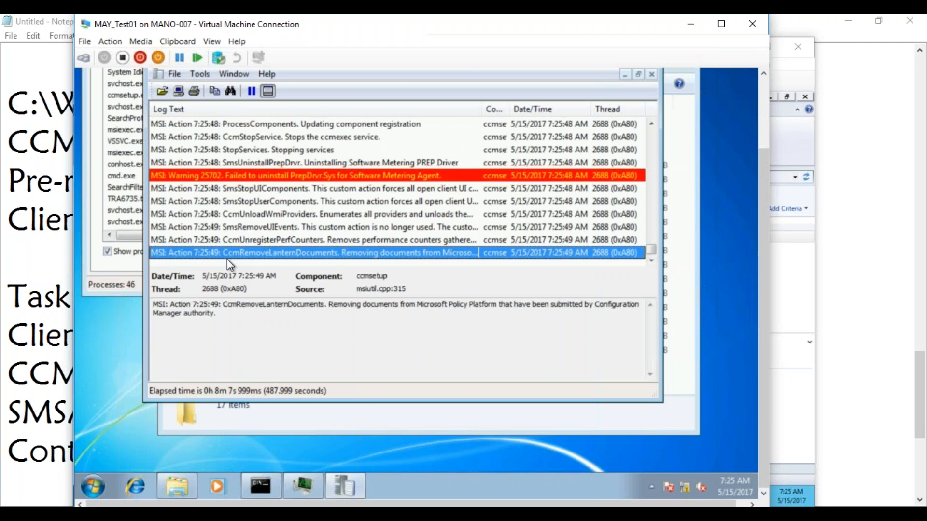
Step: Check the ccmsetup.exe *32 and msiexec.exe processes in Task Manager, then return to the Notepad notes
left_click(129, 99)
left_click(135, 129)
left_click(135, 106)
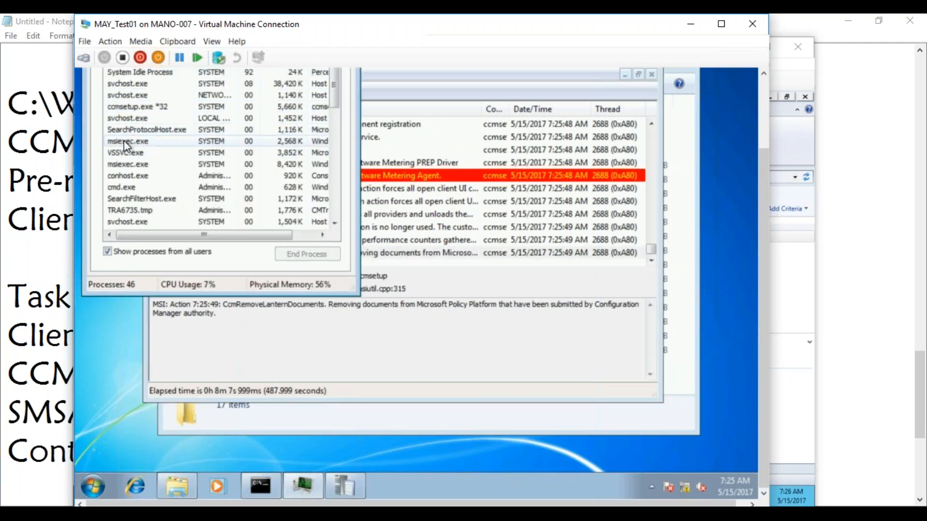
left_click(125, 141)
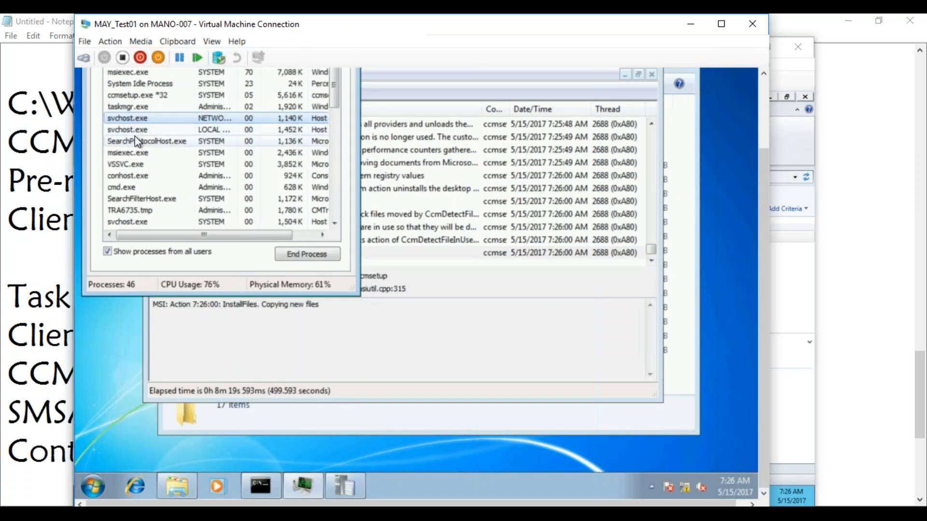
left_click(403, 255)
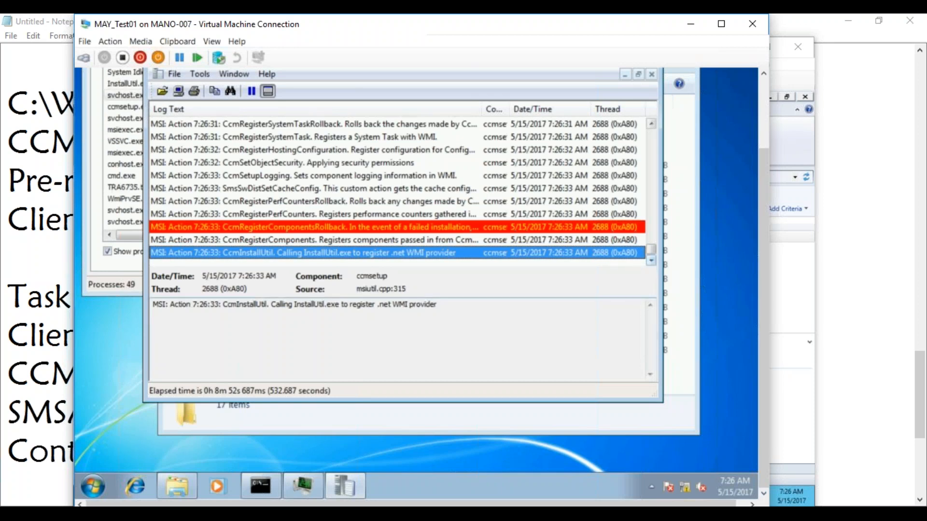
mouse_move(197, 500)
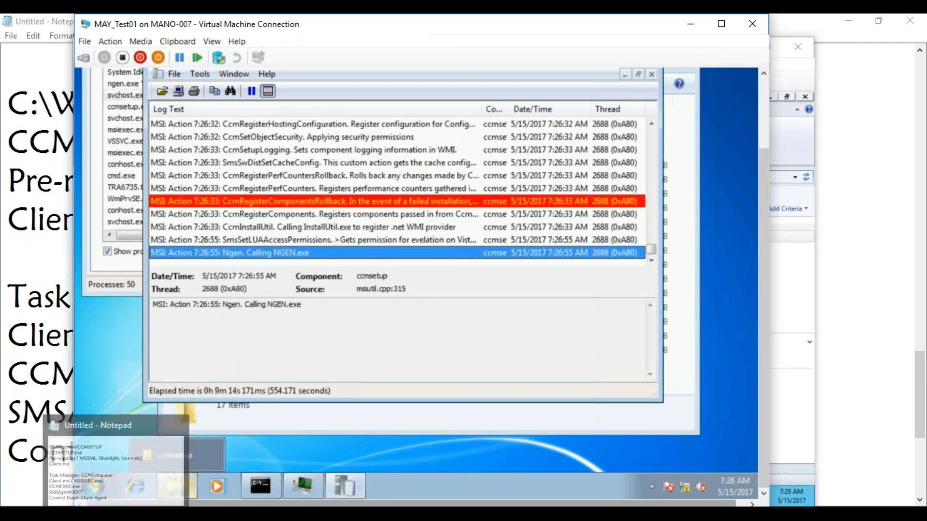
left_click(116, 514)
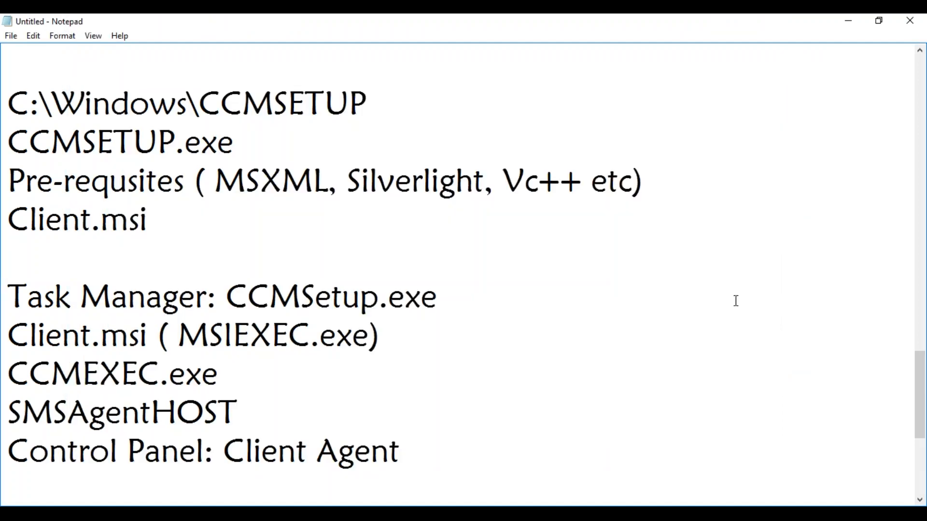
Step: Highlight the SCCM Client Push Wizard, Site Wide Client Push and Software Updates note lines
left_click_drag(920, 389, 860, 110)
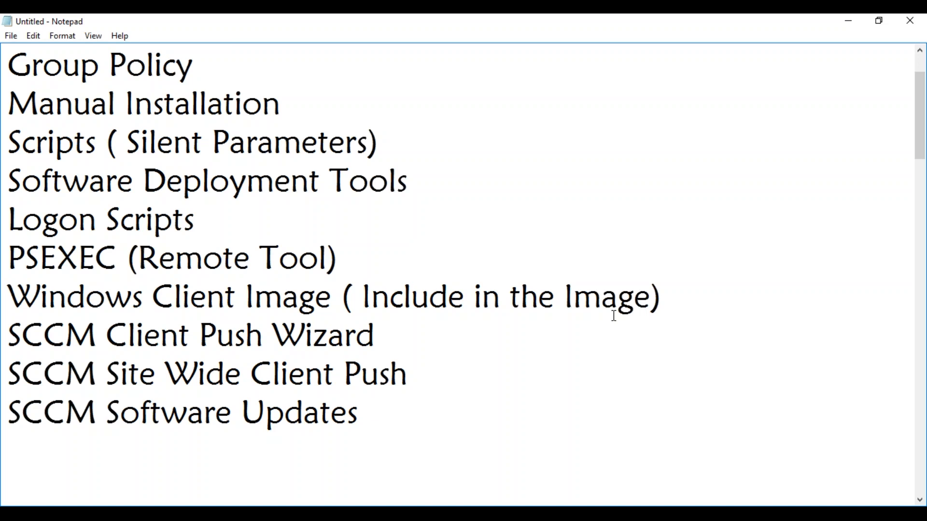
left_click_drag(407, 342, 23, 325)
left_click_drag(407, 373, 7, 374)
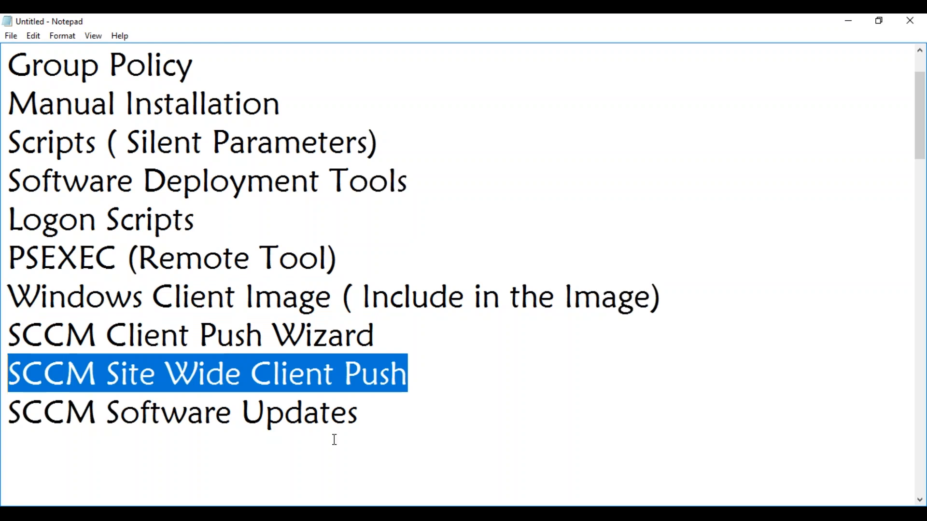
left_click_drag(385, 414, 9, 400)
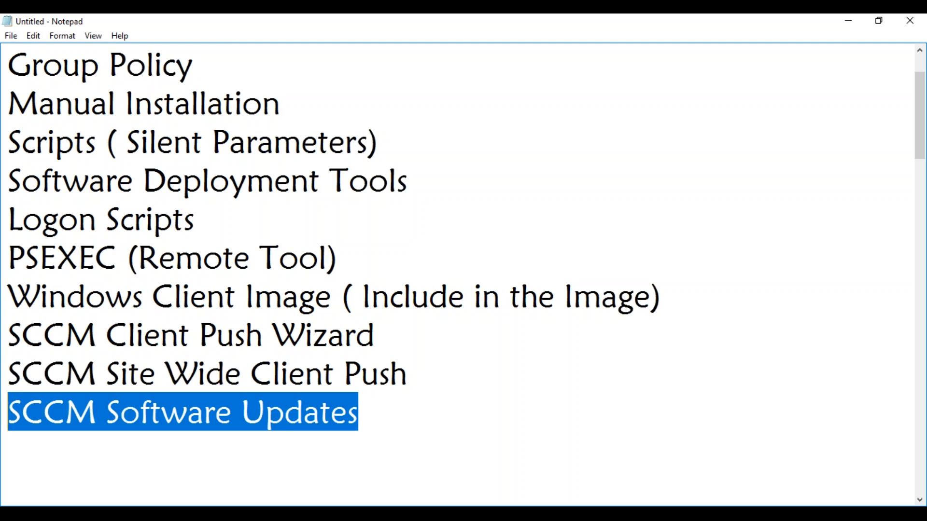
Step: On the site server, close the ccm.log viewer and the Logs folder window
left_click(164, 514)
left_click(67, 459)
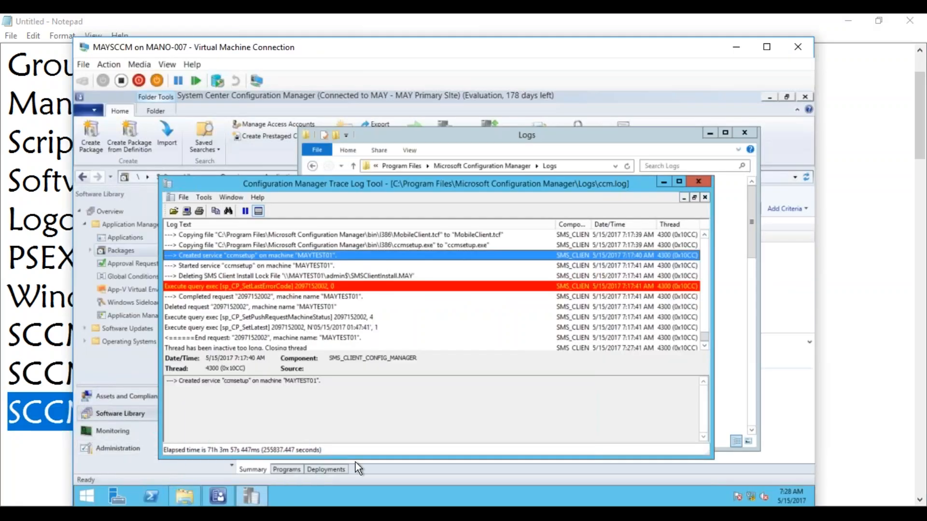
left_click(698, 182)
left_click(743, 132)
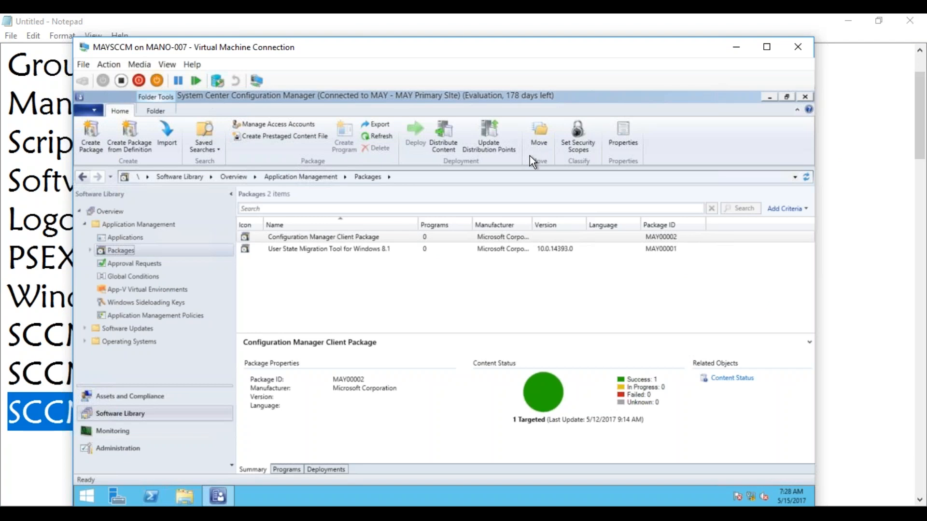
Step: Tick 'Enable software update-based client installation' under Sites, then resume at the SCCM Software Updates note
left_click(121, 445)
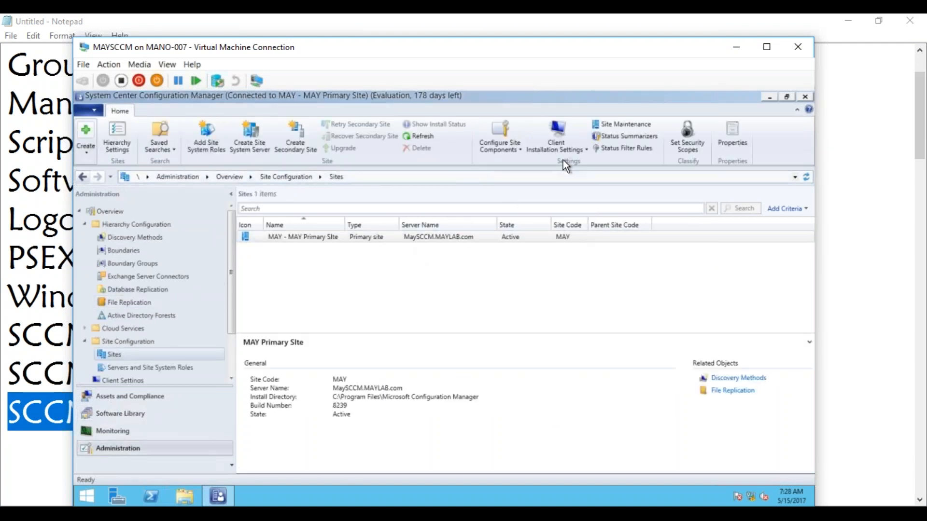
left_click(583, 149)
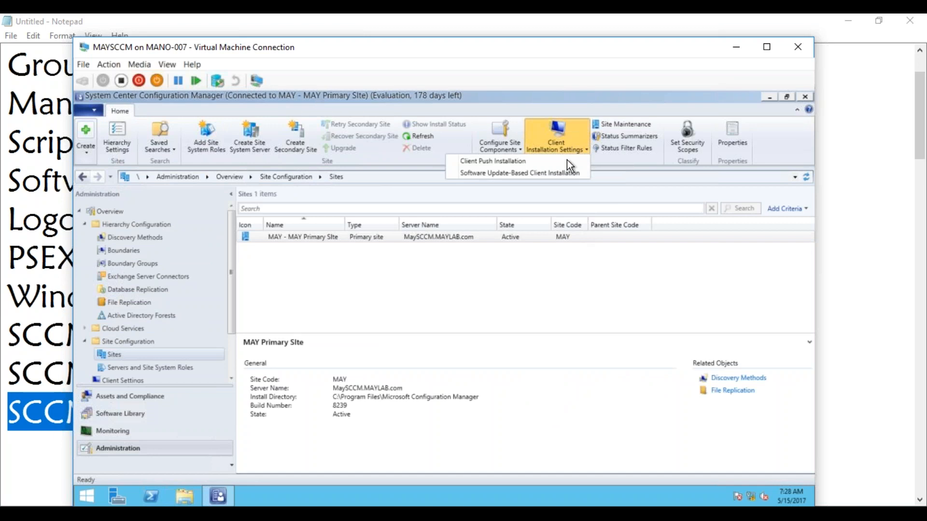
left_click(543, 176)
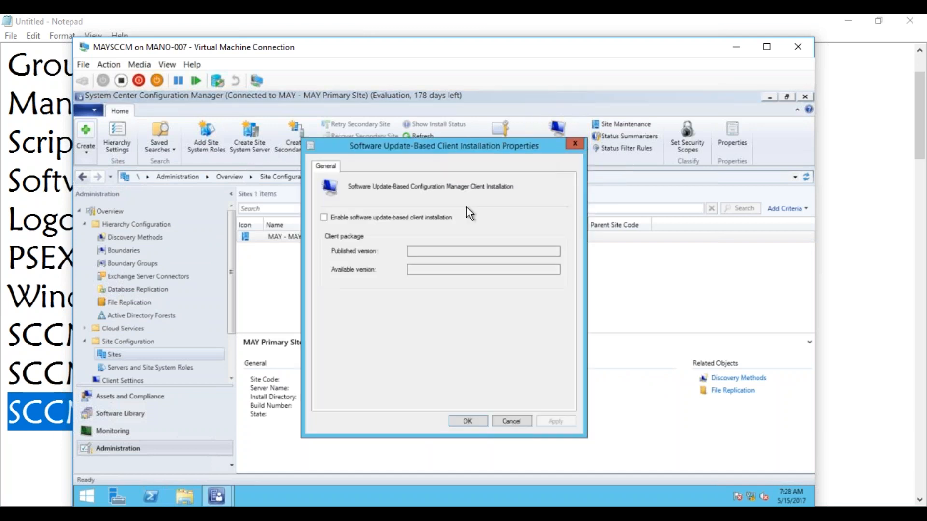
left_click(414, 216)
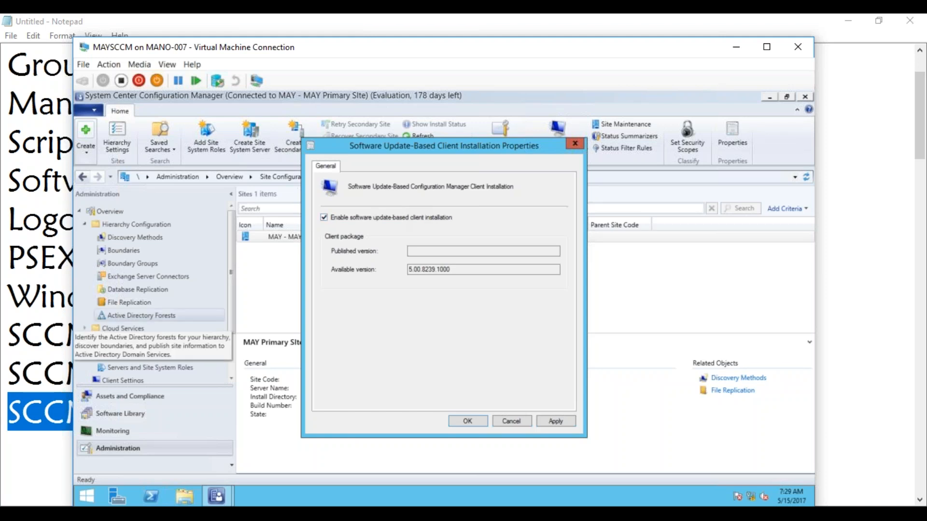
left_click(42, 418)
left_click(375, 413)
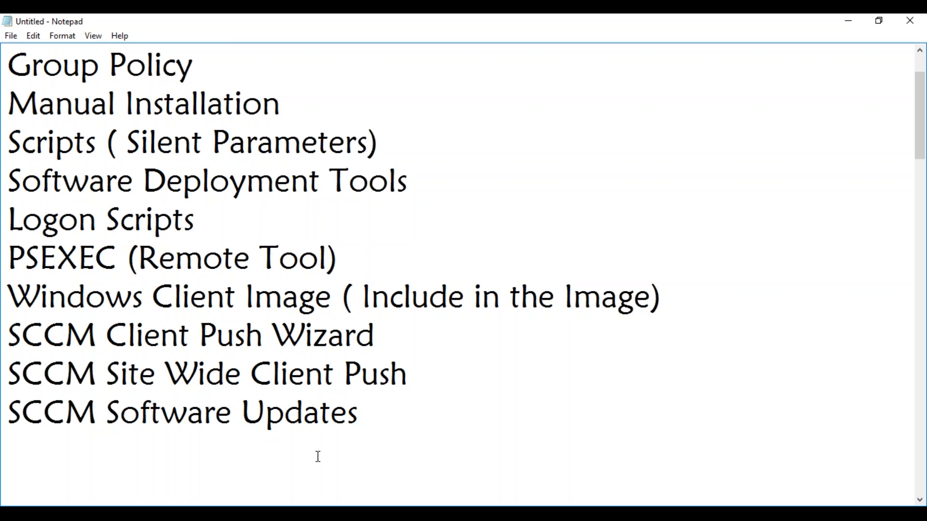
left_click(166, 514)
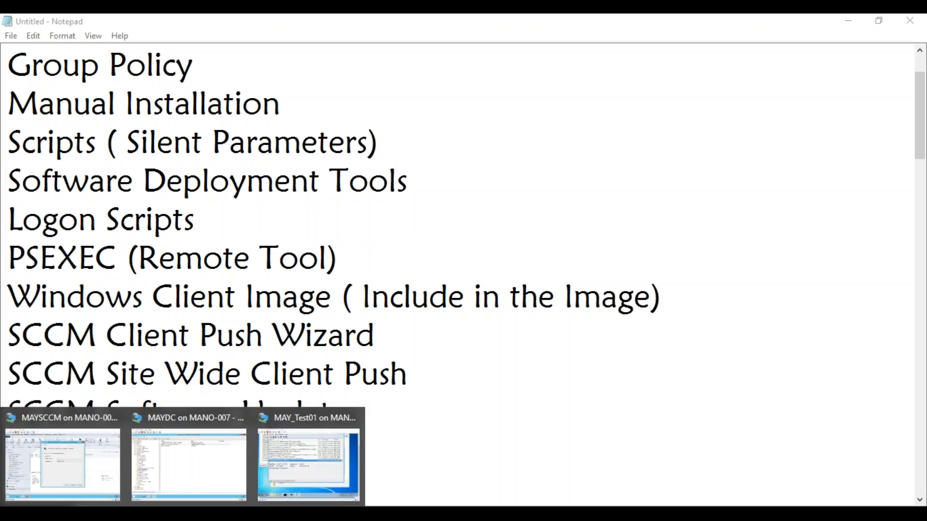
Step: Check ccmsetup.log's return code 0, then sort Task Manager by Image Name to find CcmExec.exe
left_click(267, 470)
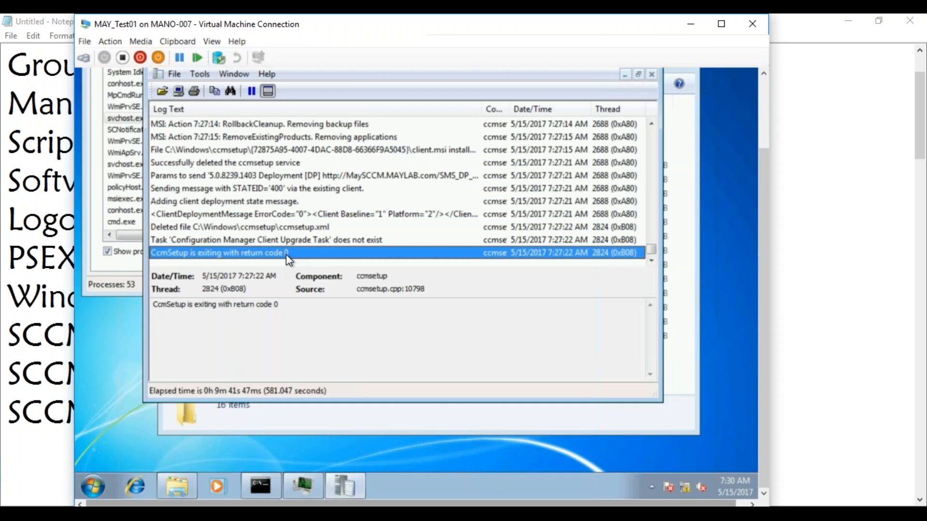
mouse_move(766, 183)
left_mouse_down()
mouse_move(756, 137)
mouse_move(548, 114)
left_mouse_up()
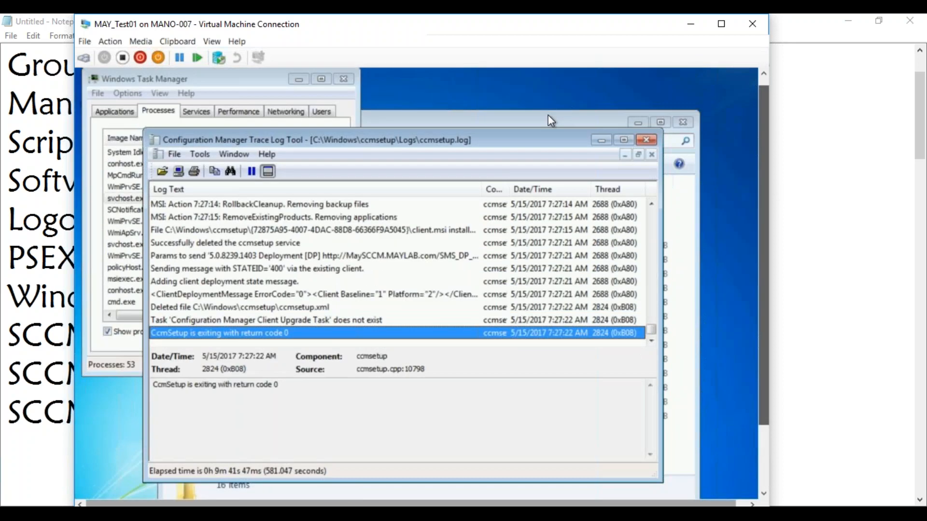
left_click_drag(404, 141, 599, 130)
left_click(152, 244)
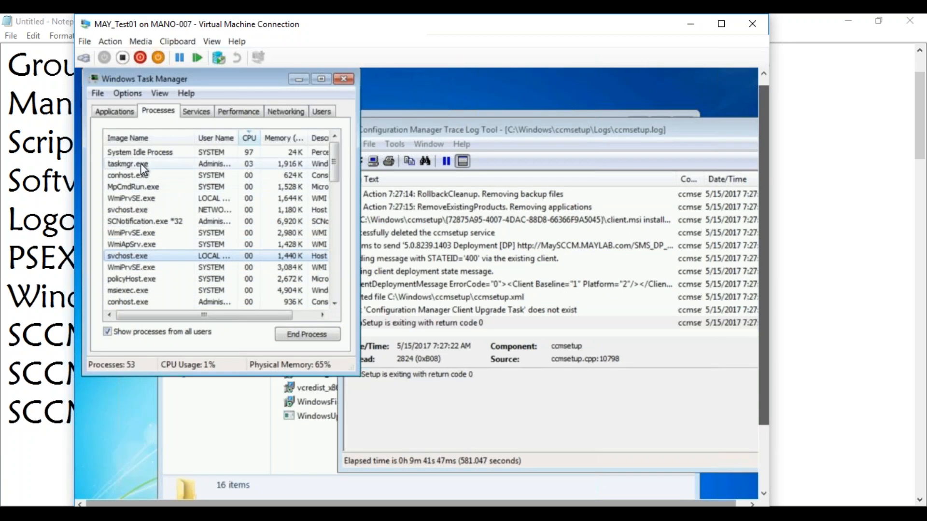
left_click(140, 138)
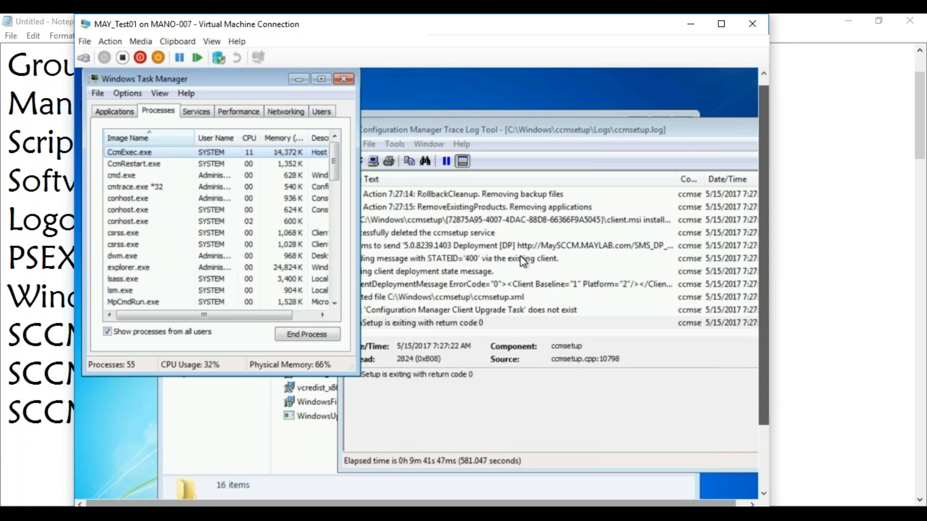
left_click_drag(762, 291, 761, 358)
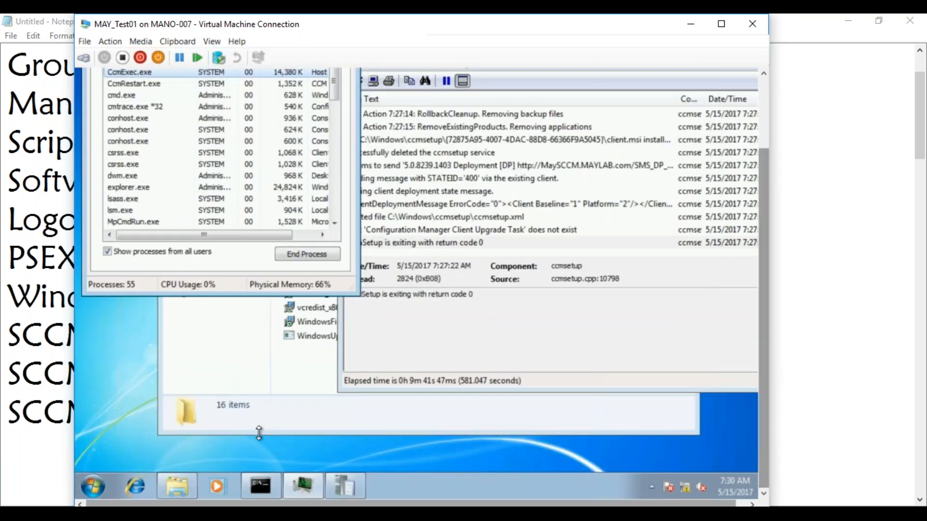
left_click(93, 487)
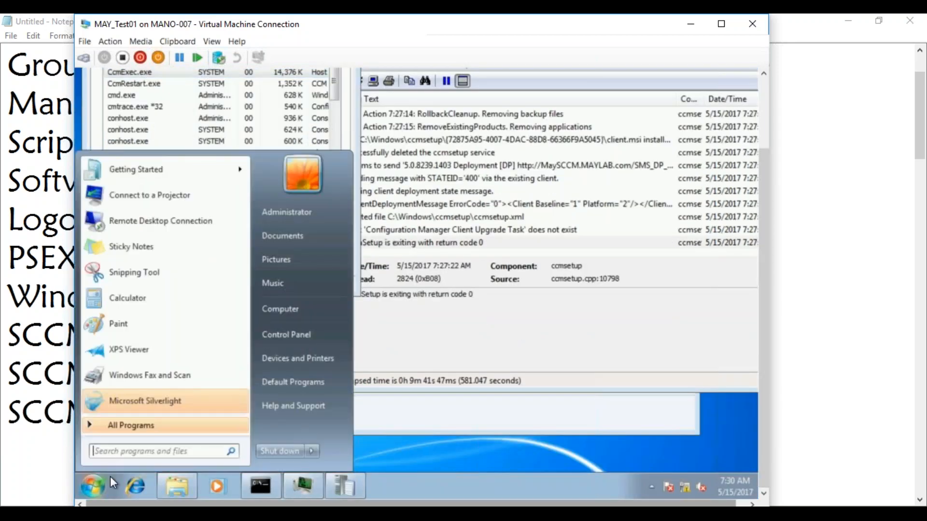
Step: Open Services and view SMS Agent Host properties, marking CcmExec.exe in the executable path
type("servic")
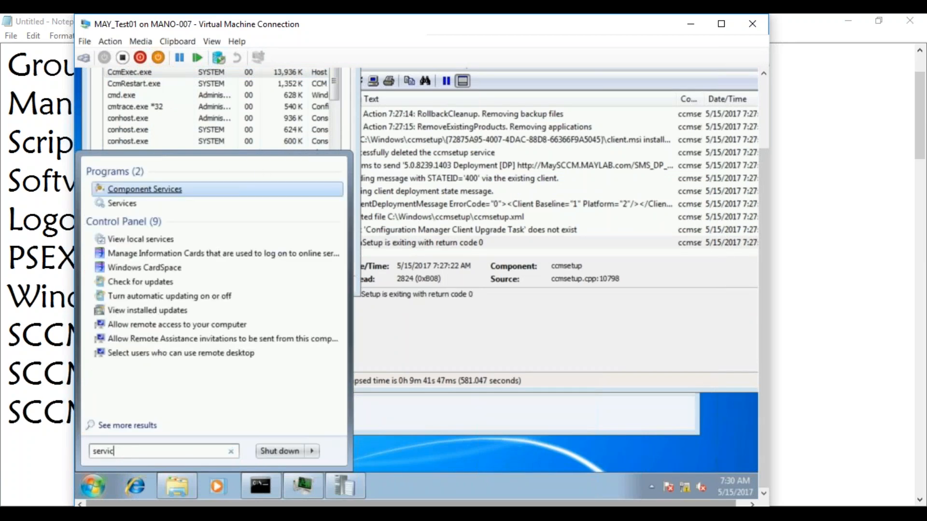
left_click(124, 205)
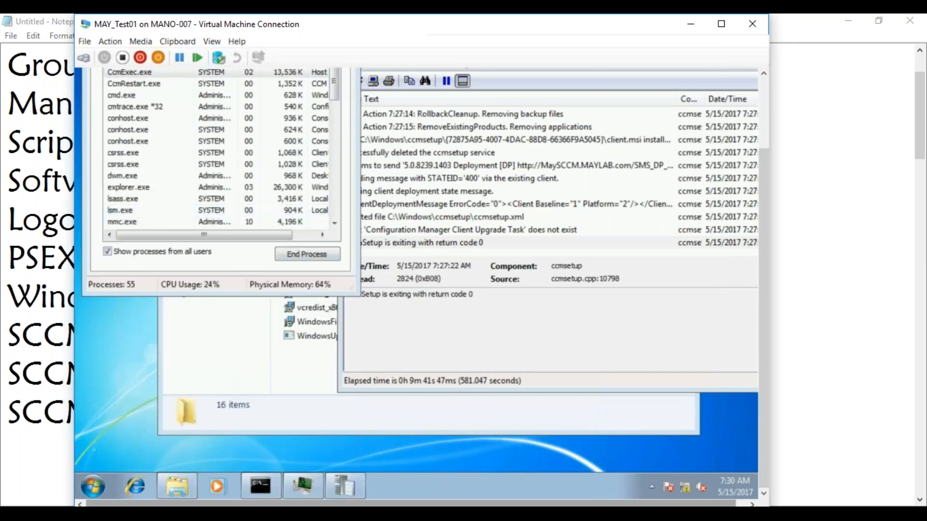
left_click(404, 286)
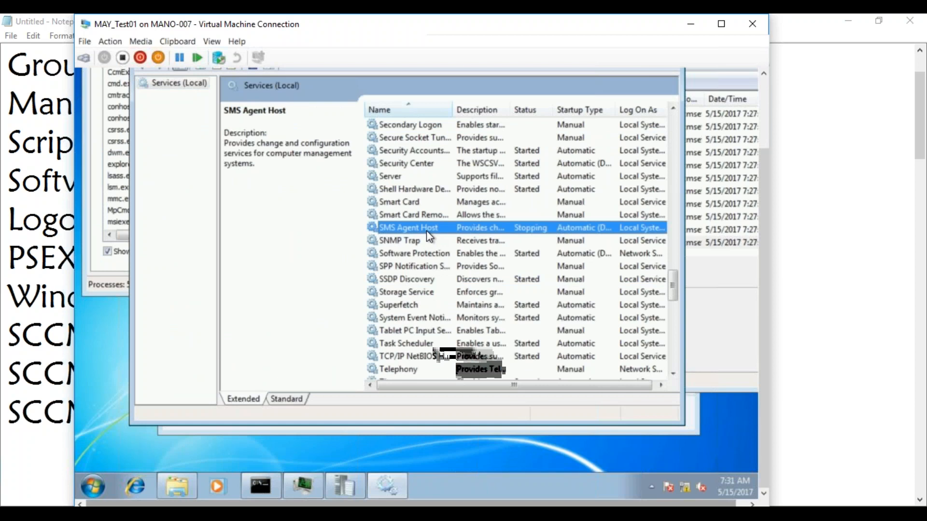
right_click(427, 230)
left_click(458, 363)
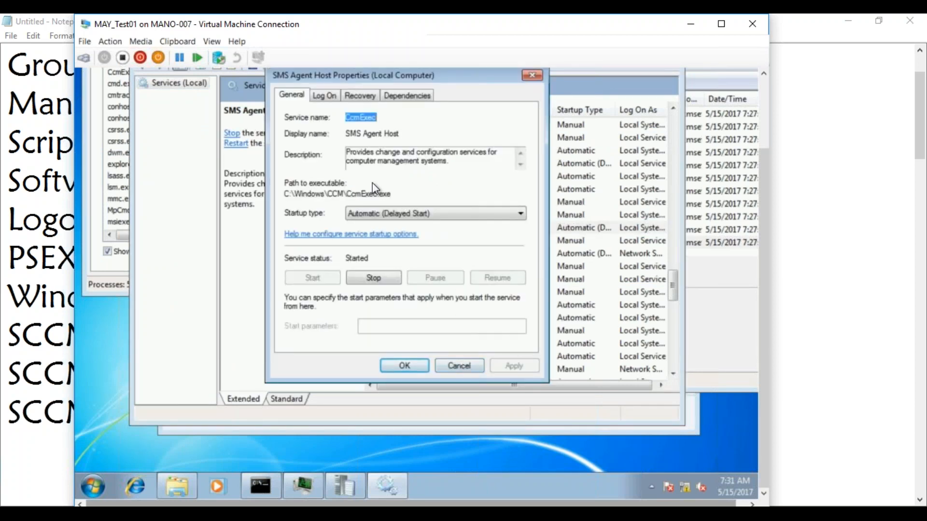
left_click_drag(392, 193, 348, 191)
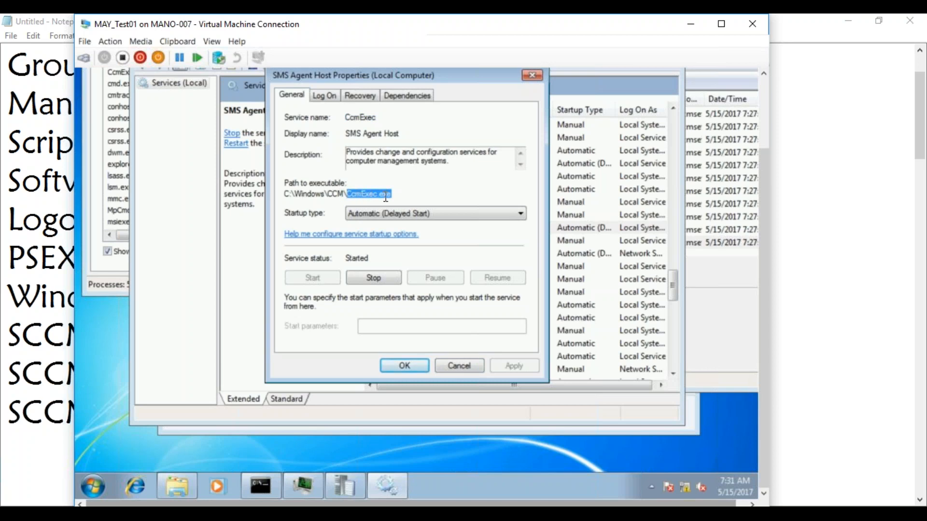
Step: Match the CcmExec.exe process in Task Manager, then close it and cancel the service properties
left_click(118, 141)
left_click(138, 74)
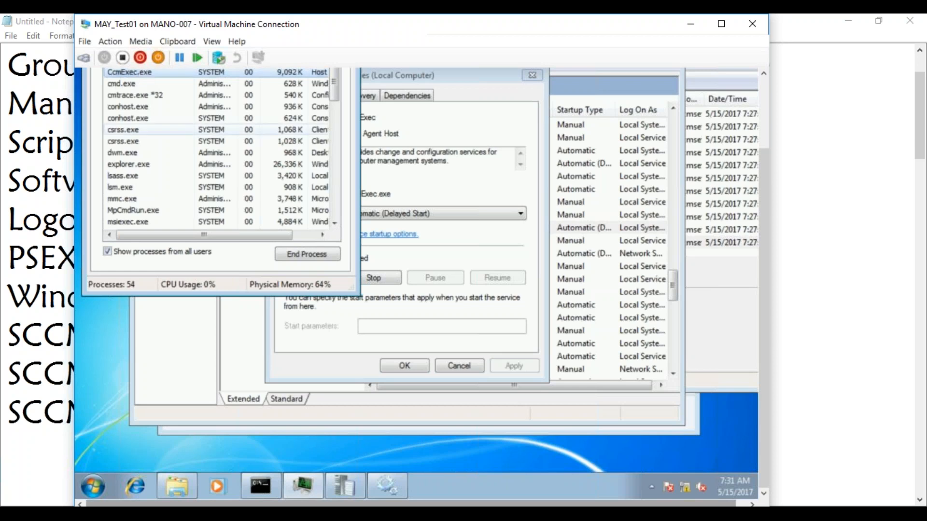
left_click_drag(767, 217, 690, 141)
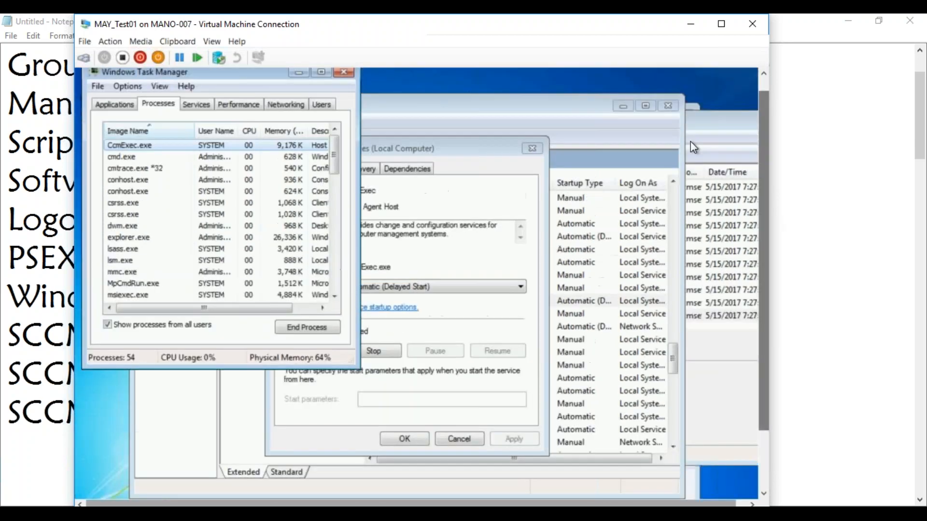
left_click(345, 71)
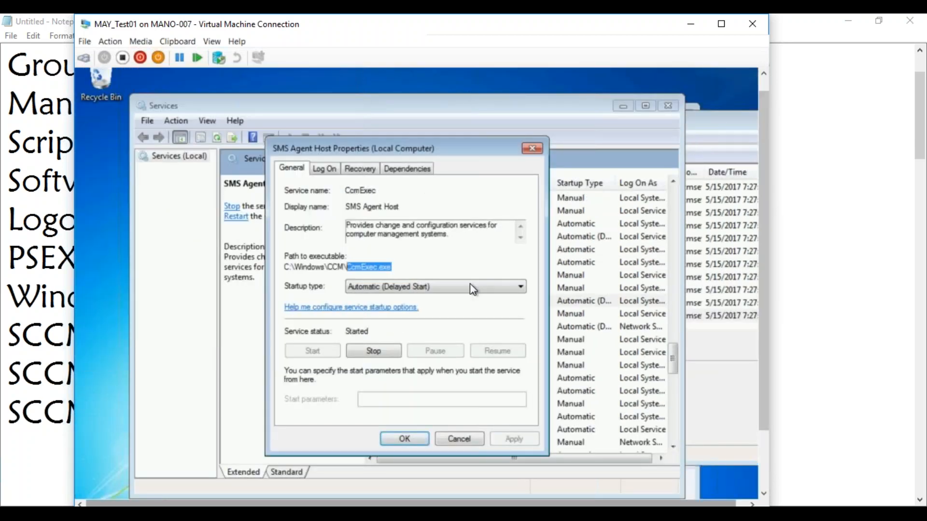
left_click(462, 441)
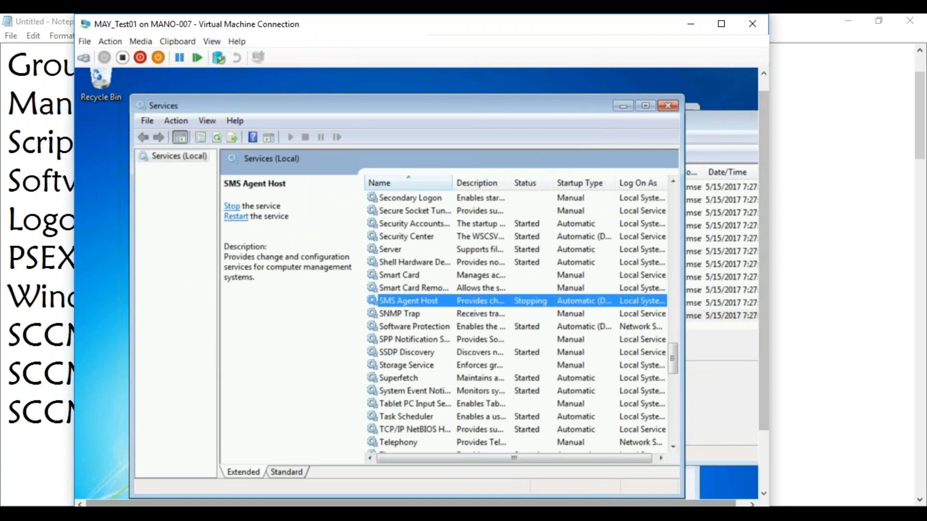
Step: Open Control Panel from the Start menu on the test client
left_click_drag(764, 289, 763, 349)
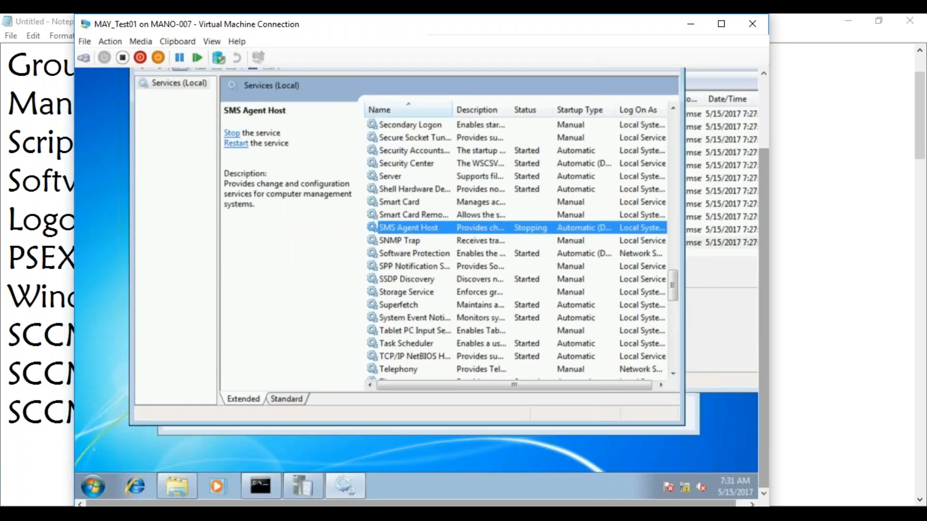
left_click(93, 487)
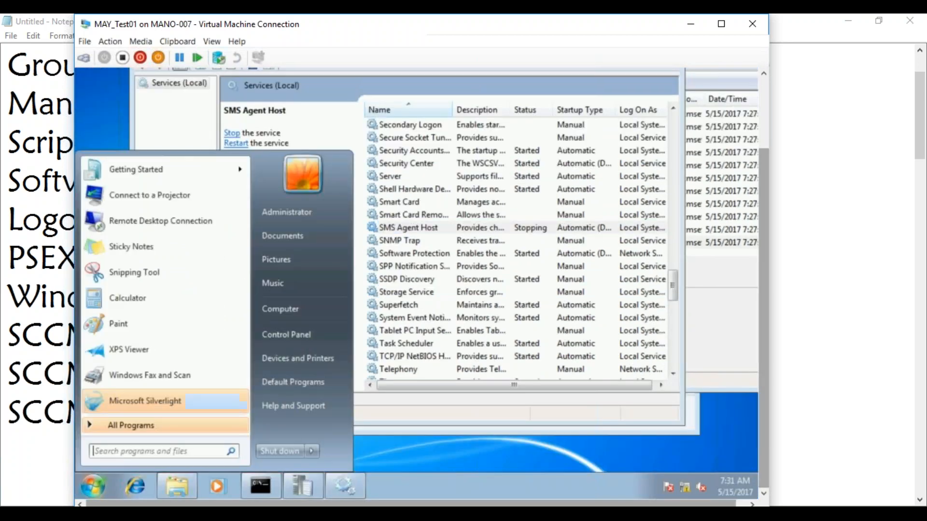
left_click(302, 335)
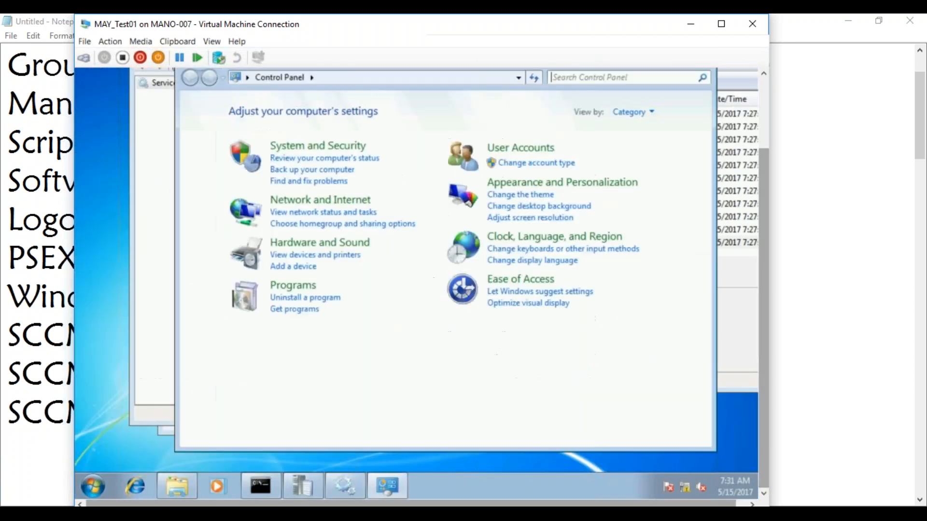
Step: Show Control Panel items as small icons and open the Configuration Manager applet, confirming site SMS:MAY
left_click(638, 111)
left_click(639, 164)
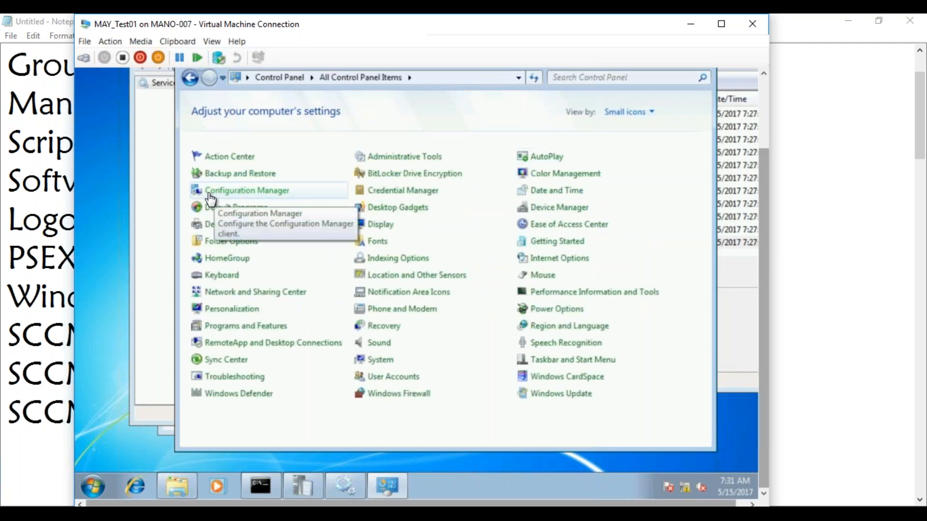
left_click(265, 194)
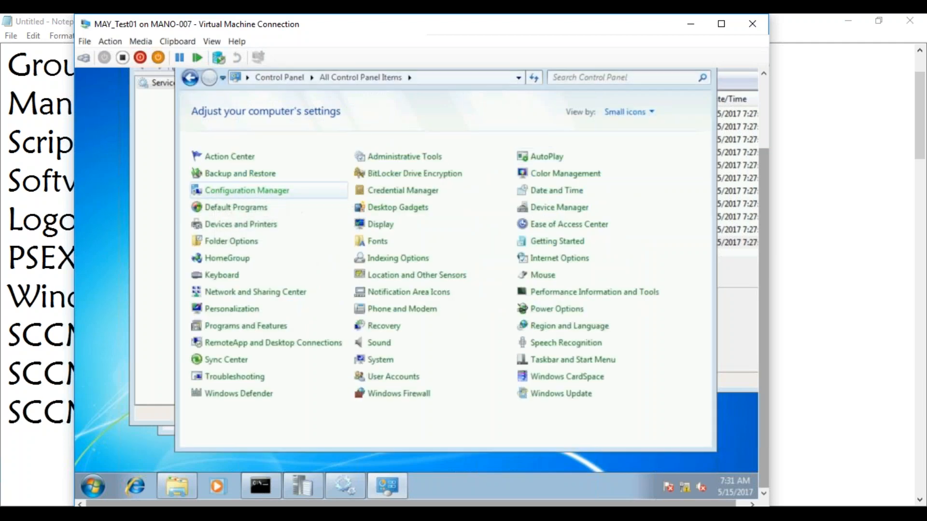
left_click_drag(764, 204, 752, 158)
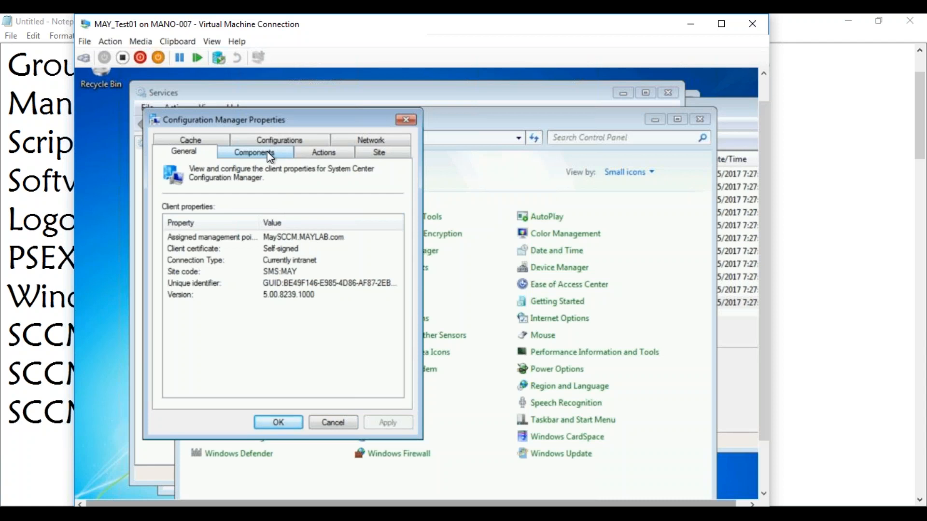
left_click(228, 514)
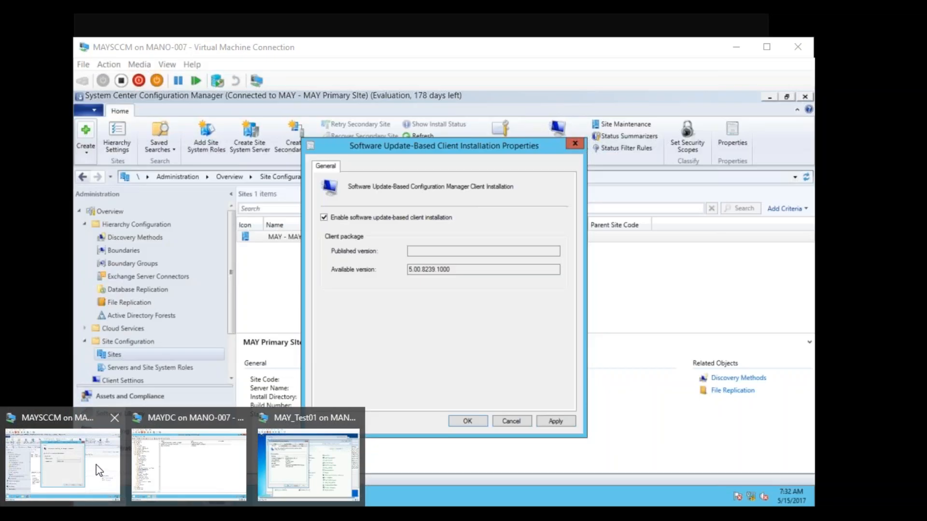
Step: On the MAYSCCM VM, close the client installation settings dialog and select device MAYTEST01
left_click(97, 471)
left_click(509, 420)
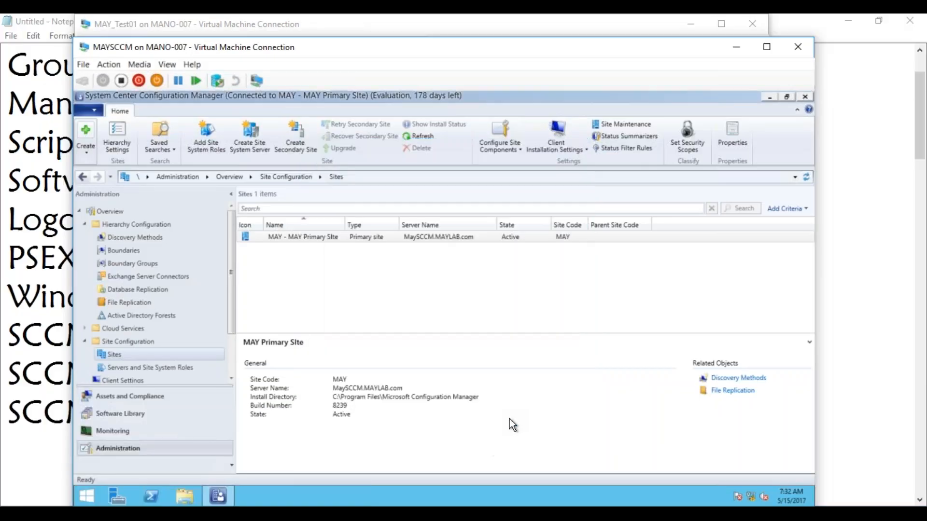
left_click(120, 399)
left_click(293, 262)
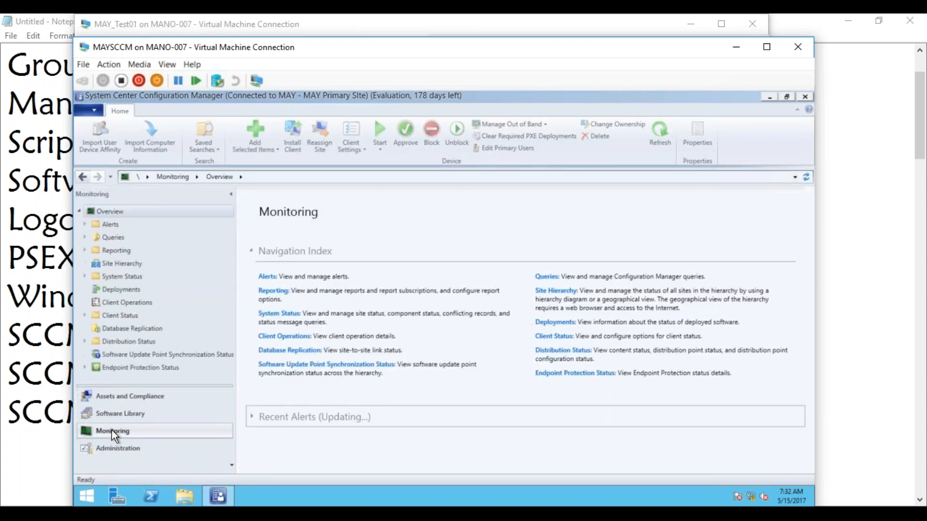
Step: Check the Client Activity chart showing 1 active, 0 inactive clients, then return to Devices
left_click(85, 315)
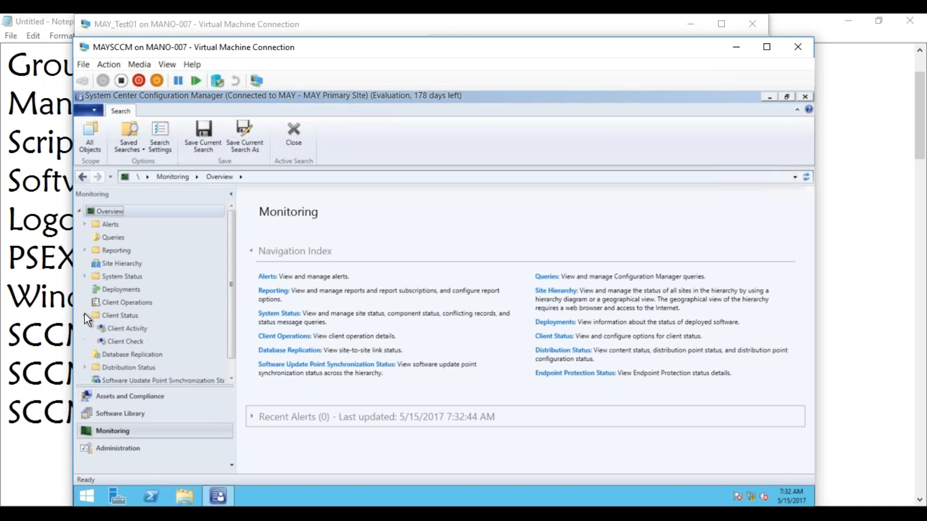
left_click(115, 329)
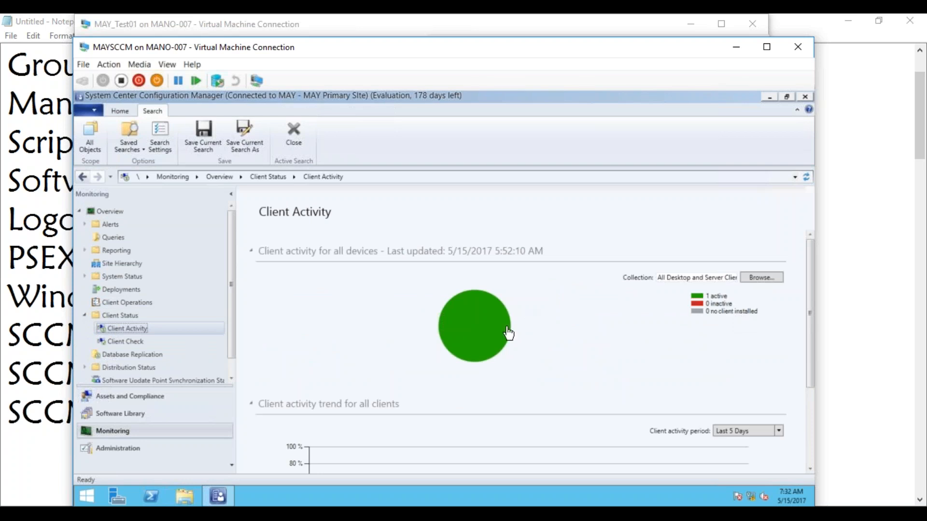
left_click_drag(812, 320, 815, 270)
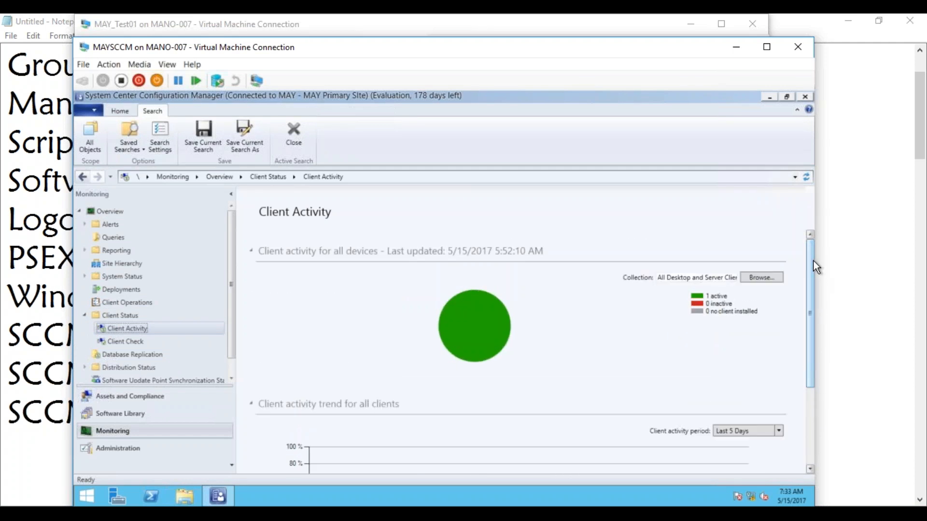
left_click(119, 396)
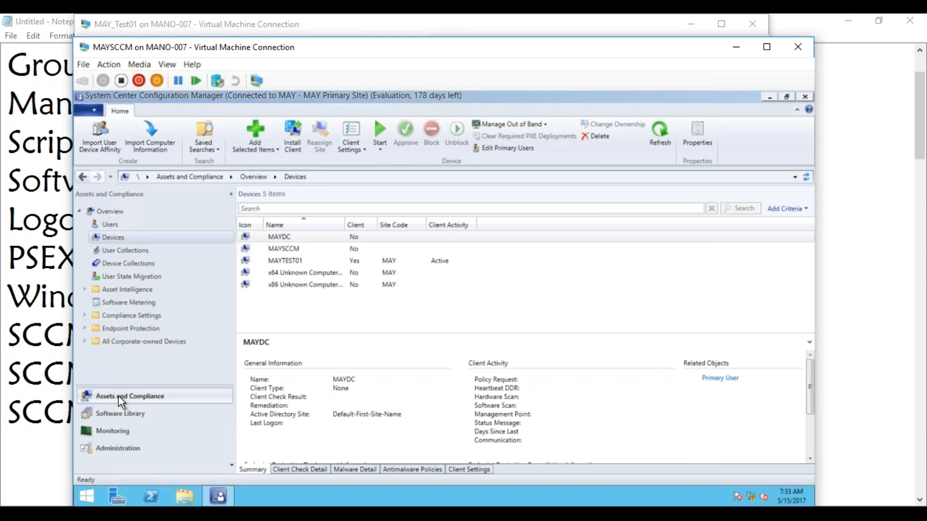
Step: Glance at the Notepad notes, then return to the Configuration Manager virtual machine
left_click(59, 367)
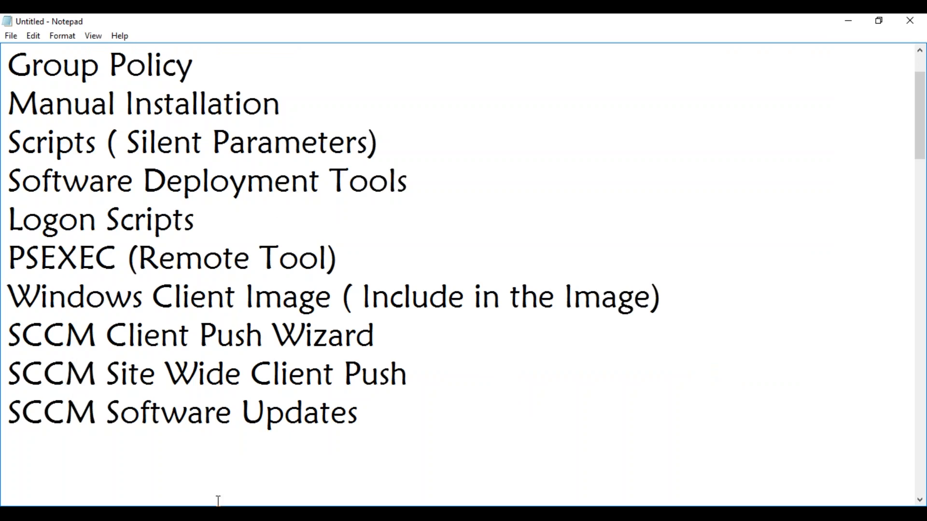
left_click(193, 514)
left_click(92, 461)
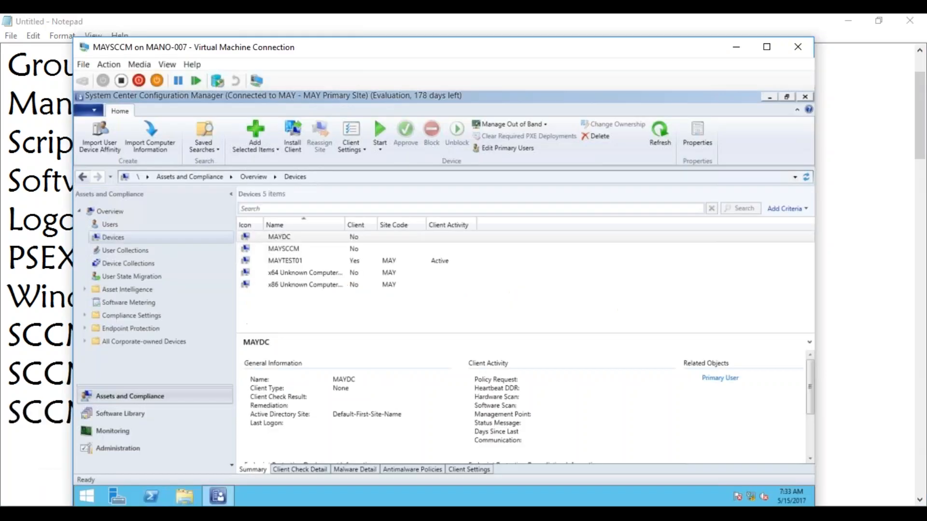
Step: Review MAYTEST01's device actions without choosing one, then go to the Administration Sites list
left_click(285, 257)
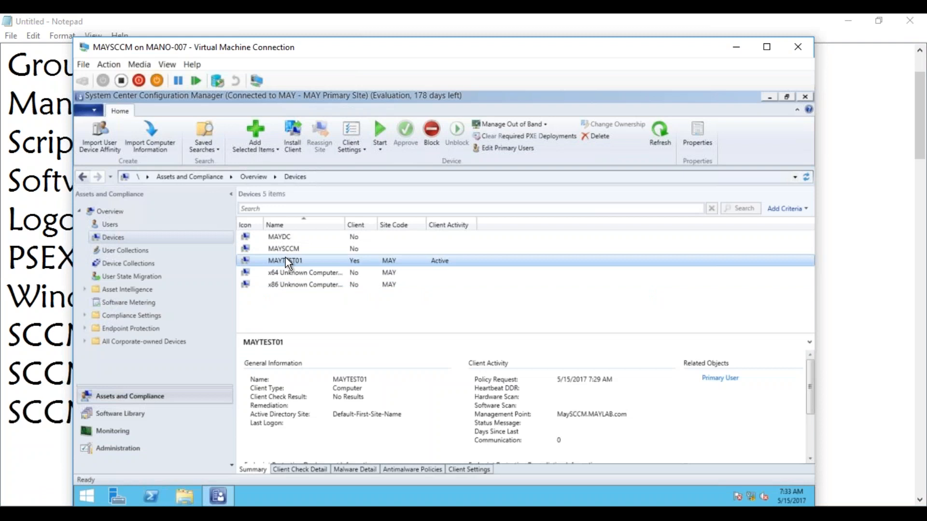
right_click(285, 259)
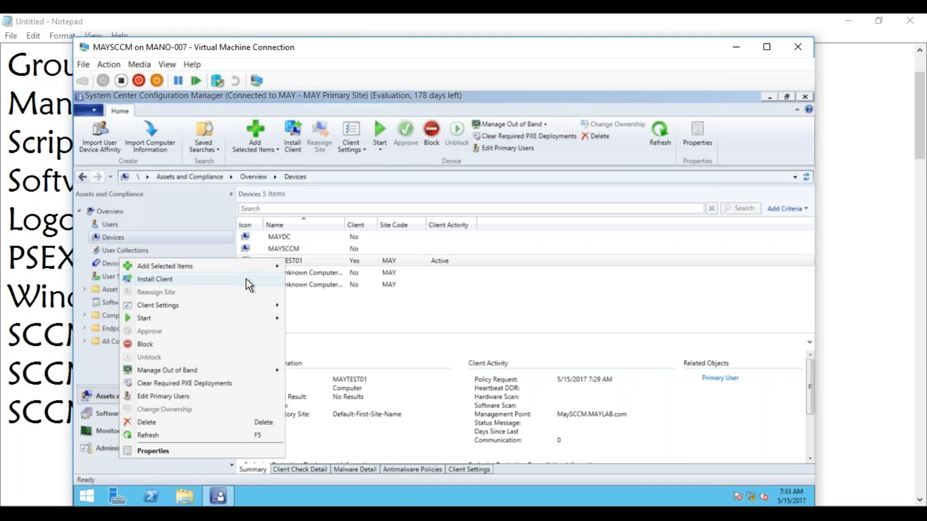
left_click(315, 259)
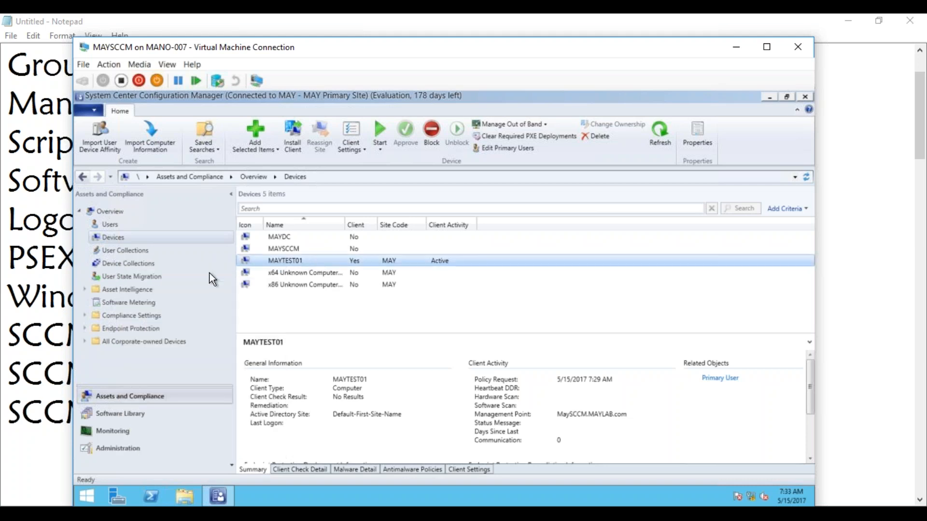
left_click(117, 447)
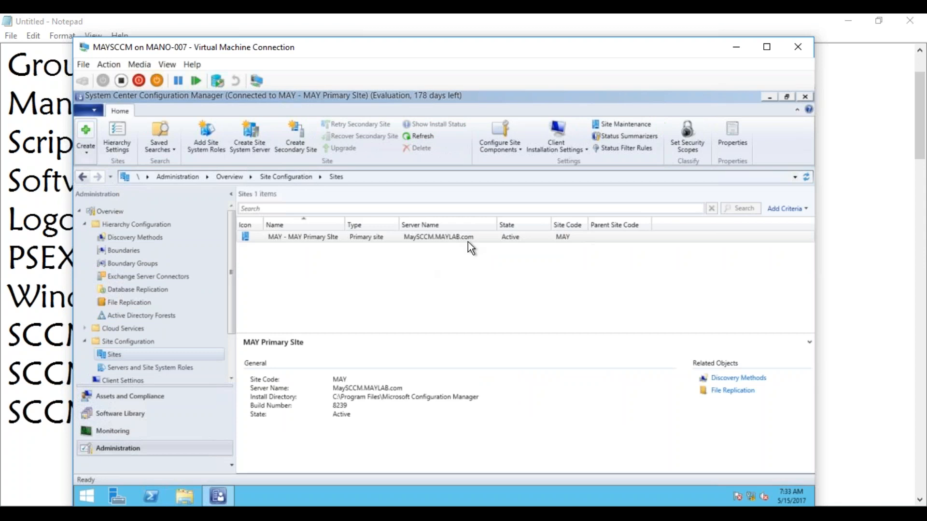
Step: Review the Client Push Installation properties and cancel without changes
left_click(572, 144)
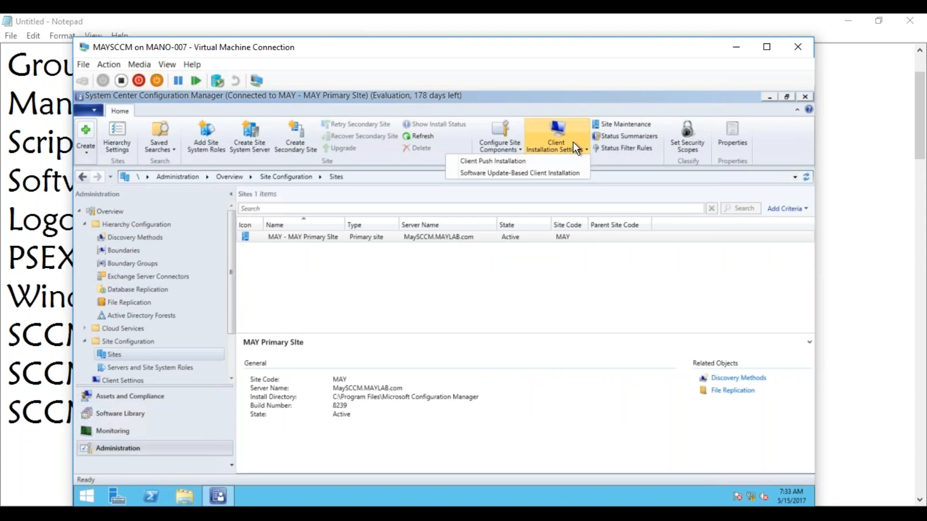
left_click(554, 161)
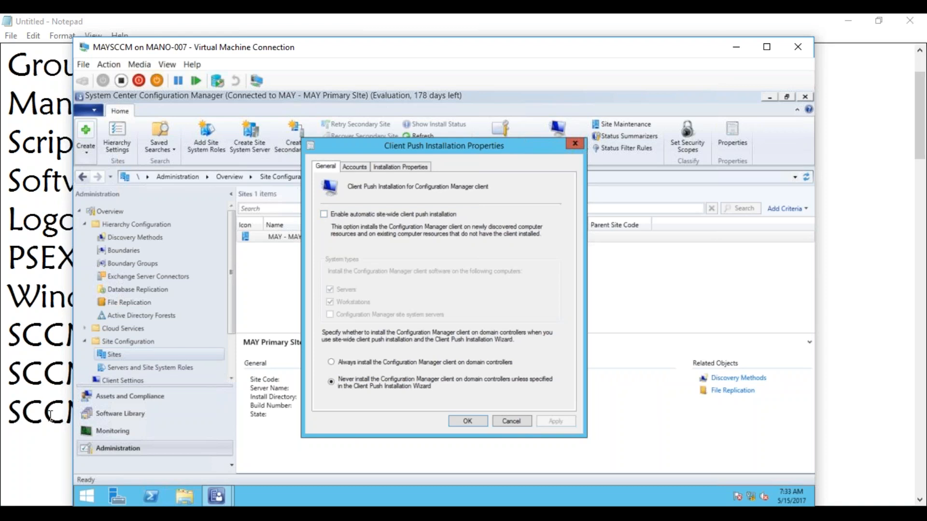
left_click(522, 421)
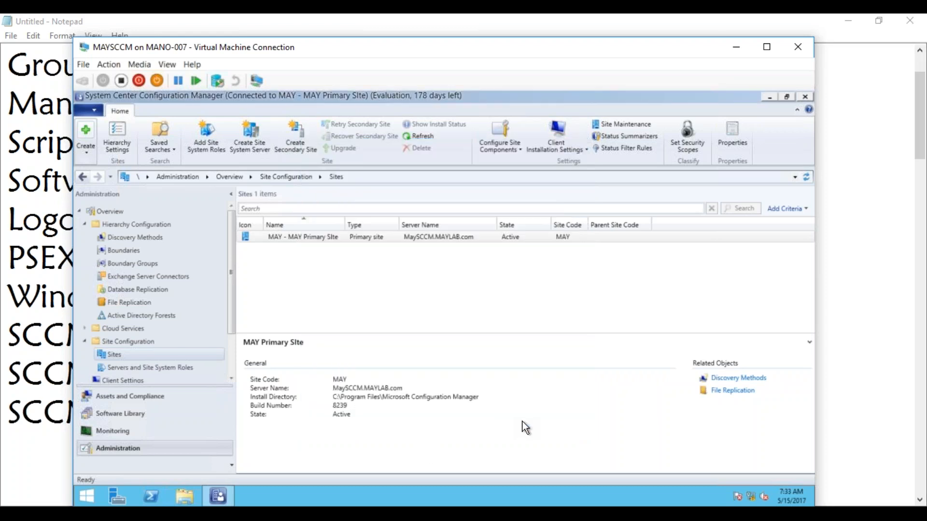
Step: Review Software Update-Based Client Installation properties, cancel, and highlight the SCCM Software Updates note line
left_click(583, 150)
left_click(560, 172)
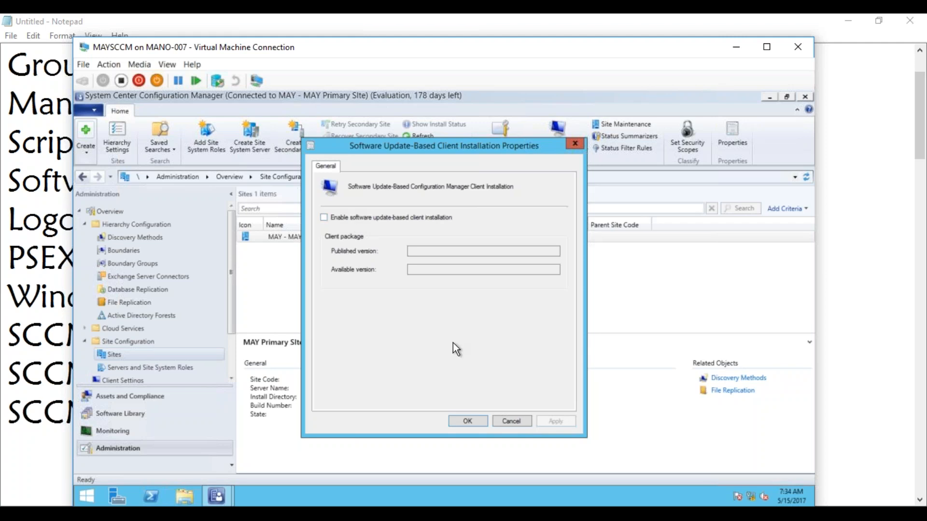
left_click(510, 422)
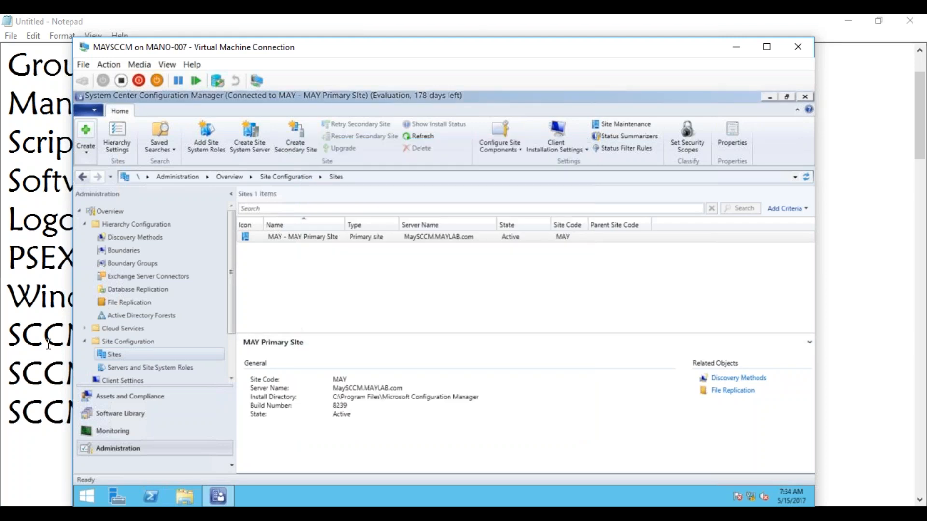
left_click(34, 408)
left_click_drag(8, 410, 361, 403)
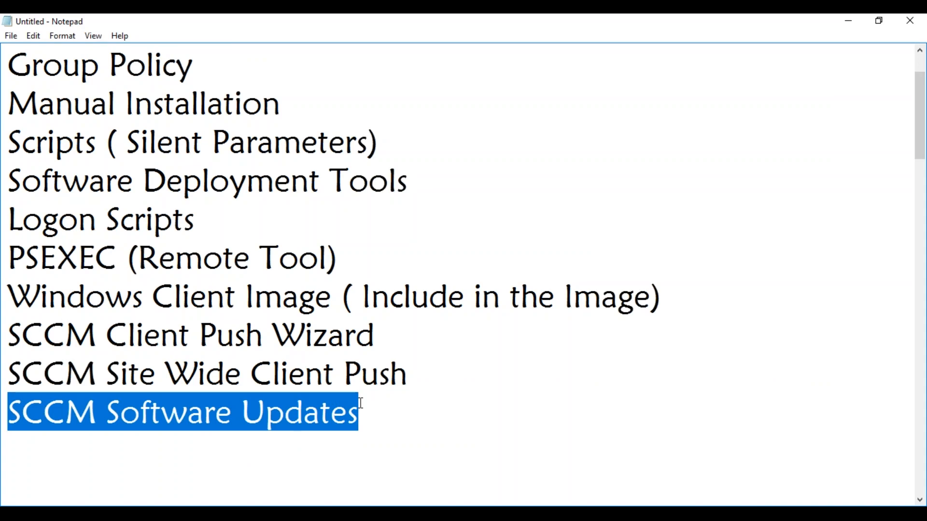
Step: Highlight the SCCM Site Wide Client Push and SCCM Client Push Wizard lines in the notes
left_click(245, 335)
left_click_drag(403, 378, 12, 333)
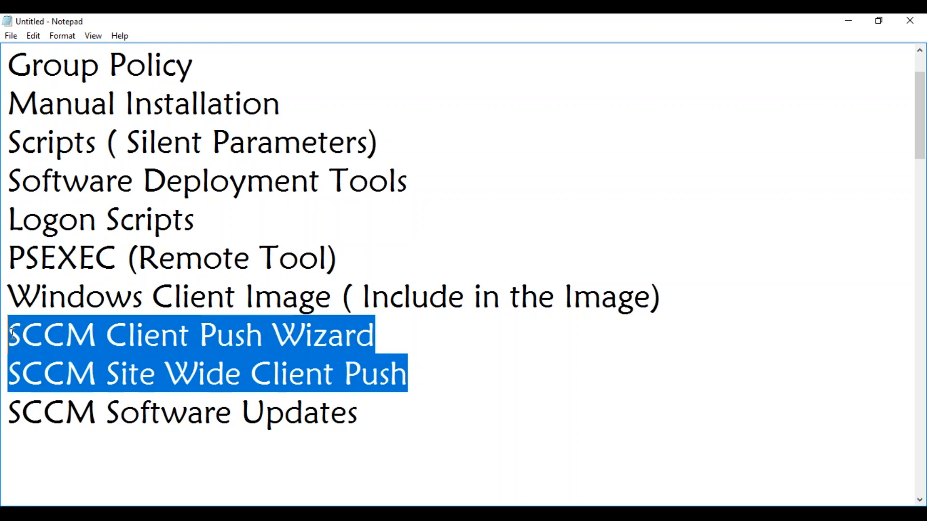
left_click(387, 376)
left_click_drag(417, 375, 11, 373)
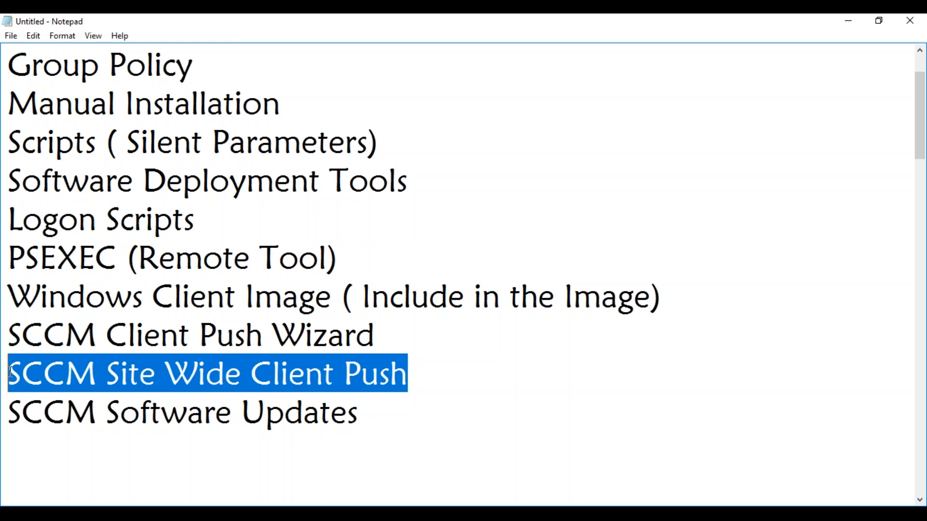
left_click_drag(374, 336, 8, 328)
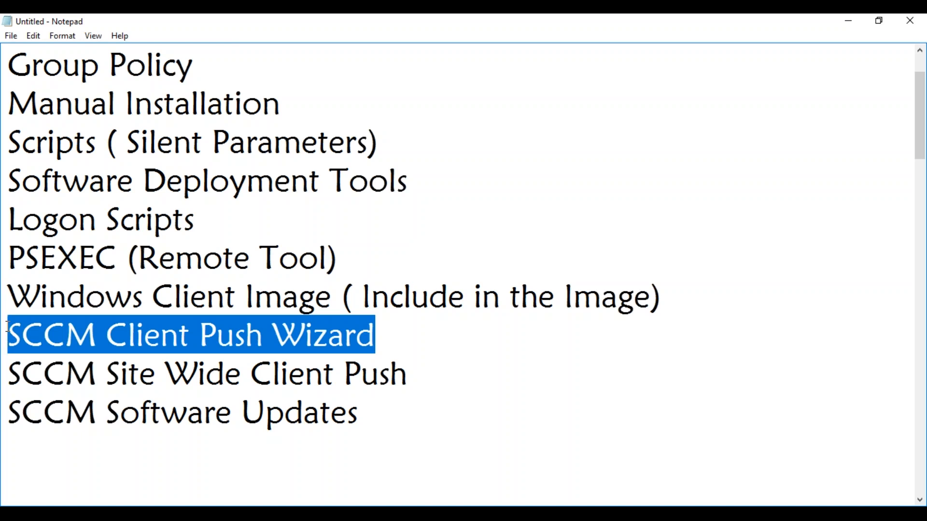
Step: Highlight the Manual Installation and Scripts (Silent Parameters) lines, revisit the push lines, then restore MAYSCCM
left_click_drag(283, 103, 14, 110)
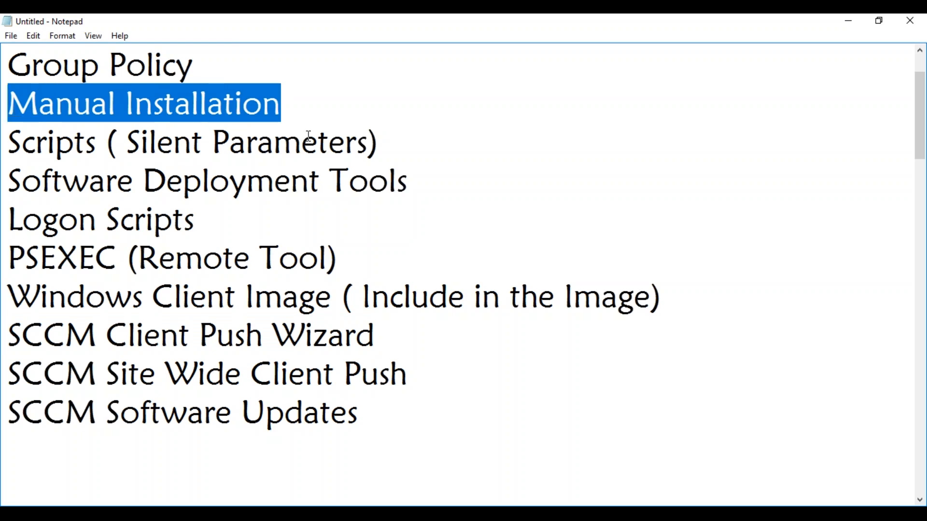
left_click_drag(380, 145, 8, 103)
left_click_drag(417, 384, 9, 384)
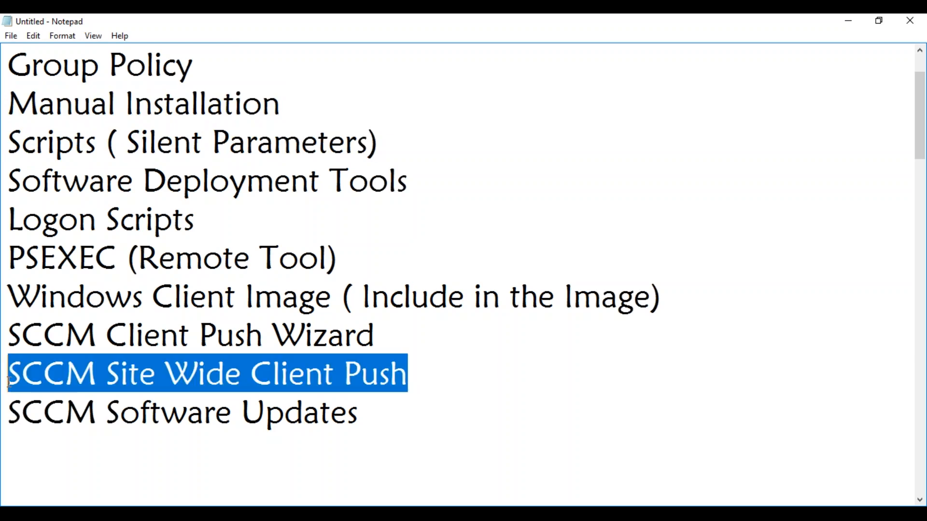
left_click_drag(424, 338, 7, 349)
left_click_drag(293, 101, 10, 102)
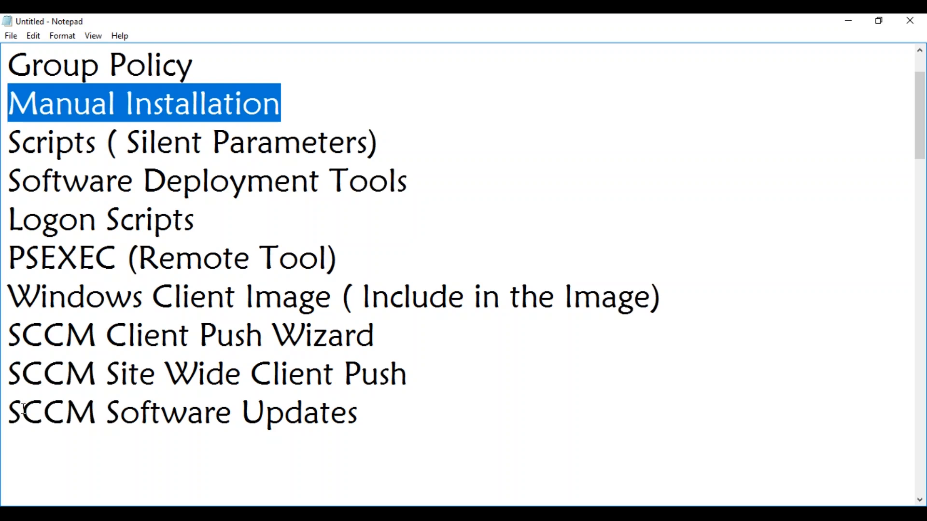
mouse_move(126, 514)
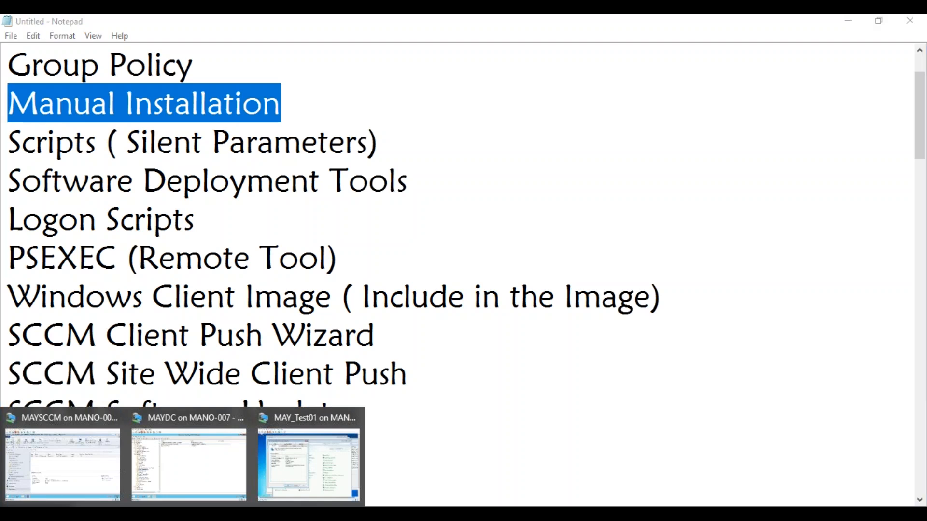
left_click(62, 464)
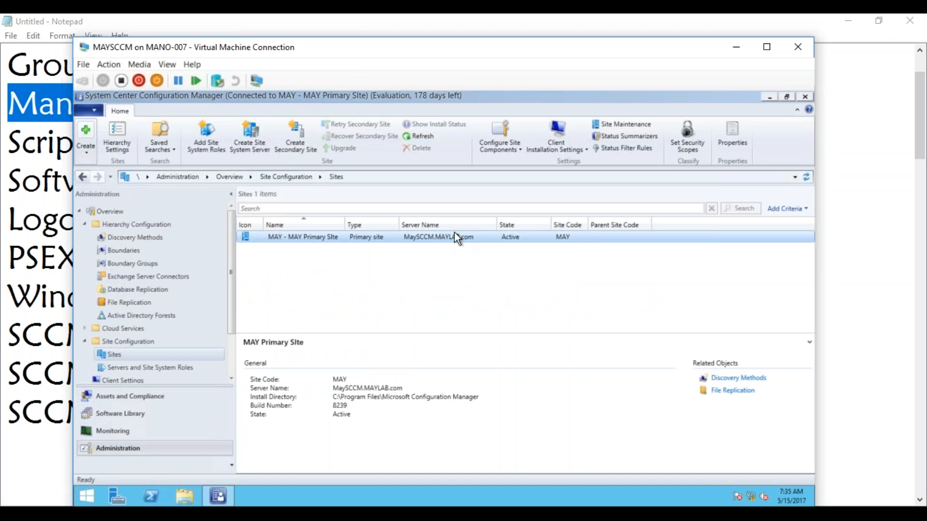
Step: Reposition the Configuration Manager VM window and briefly view the client installation options
left_click_drag(351, 51, 309, 15)
left_click(144, 466)
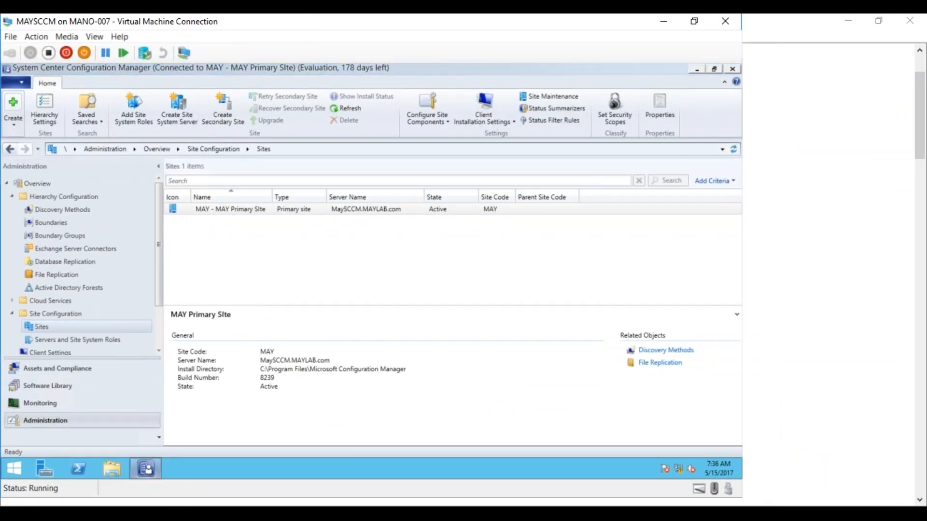
left_click(144, 466)
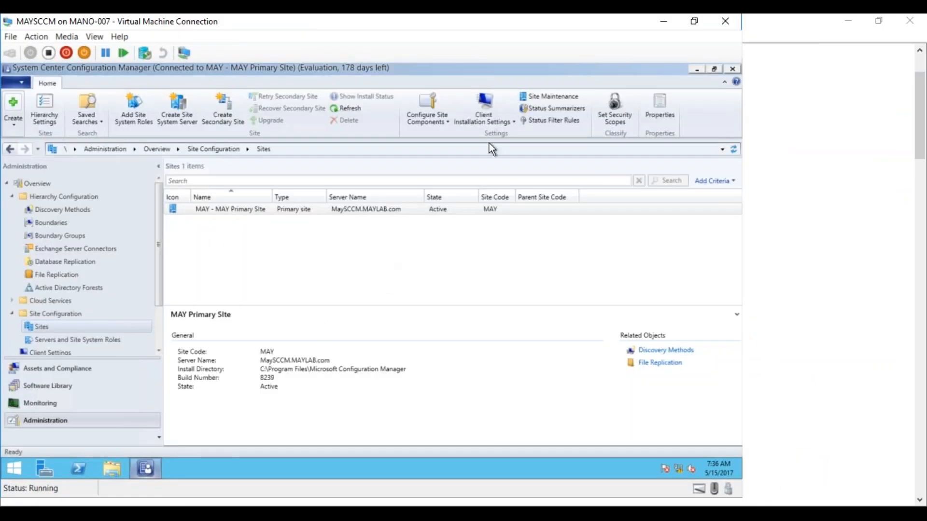
left_click(510, 124)
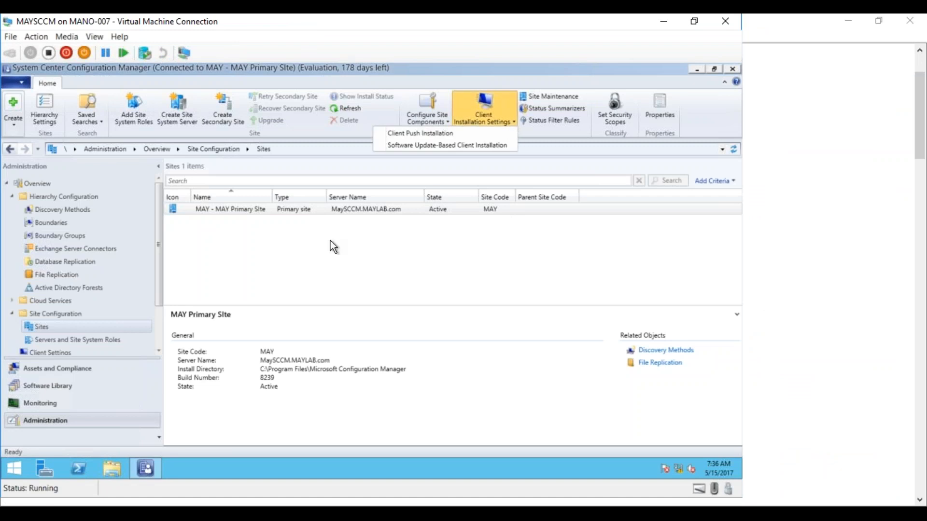
left_click(292, 211)
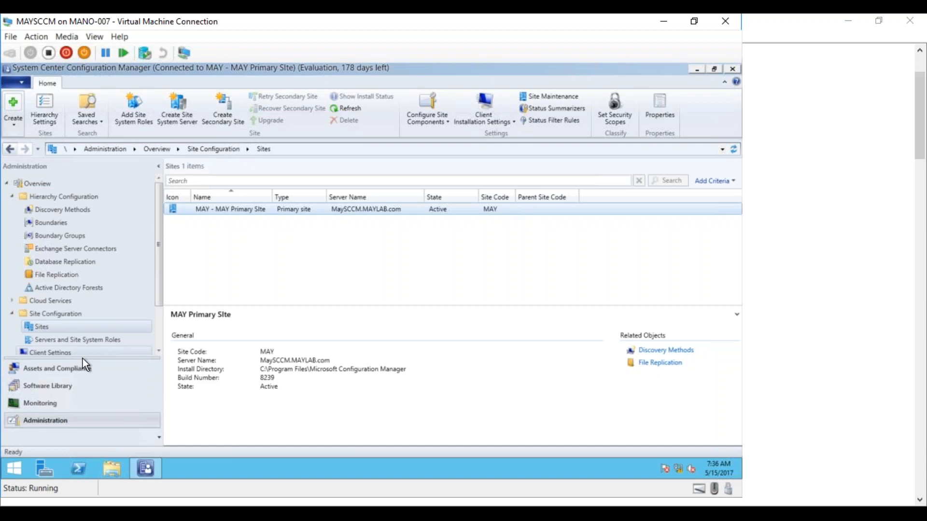
Step: Open the Assets and Compliance Devices list, then bring up the test machine's Configuration Manager Properties
left_click(51, 386)
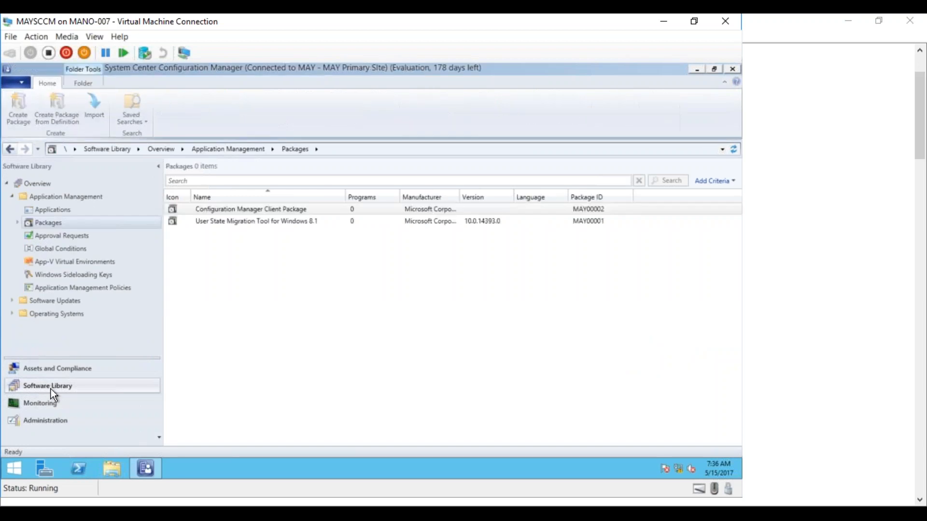
left_click(45, 418)
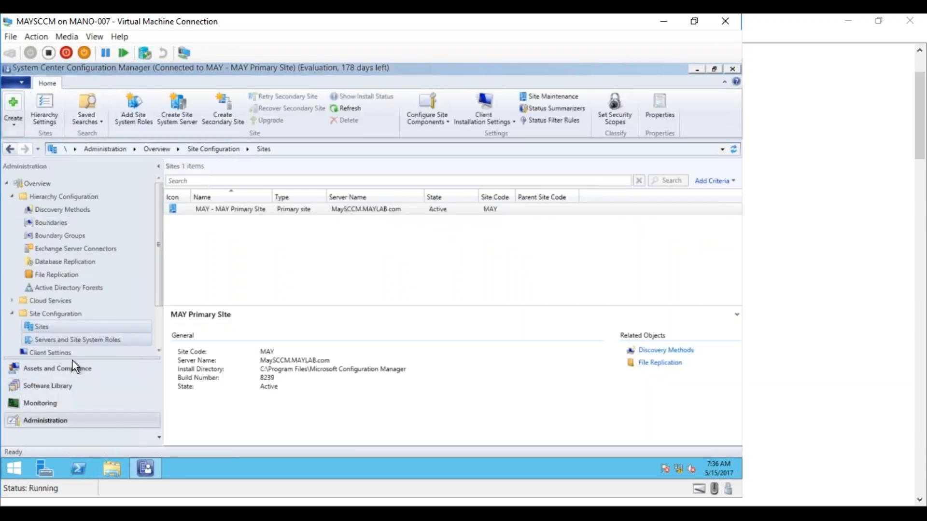
left_click(58, 370)
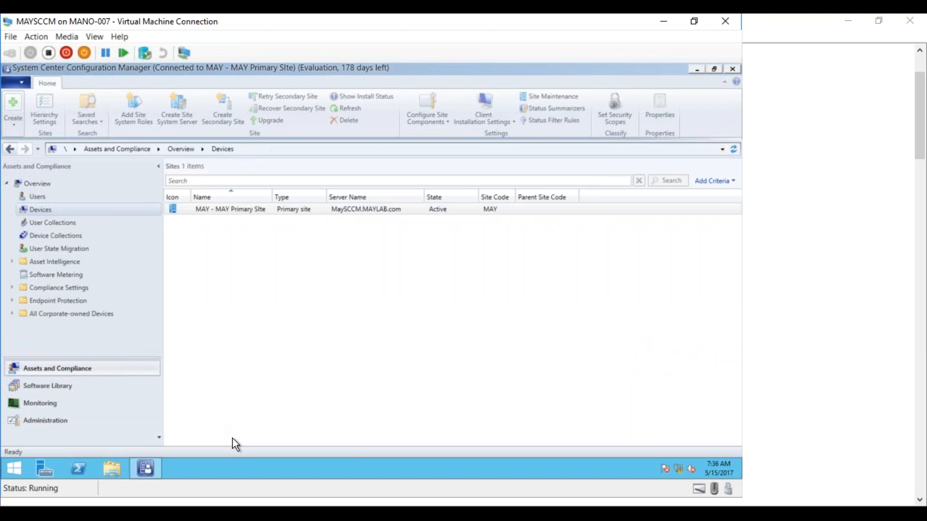
mouse_move(195, 514)
left_click(305, 464)
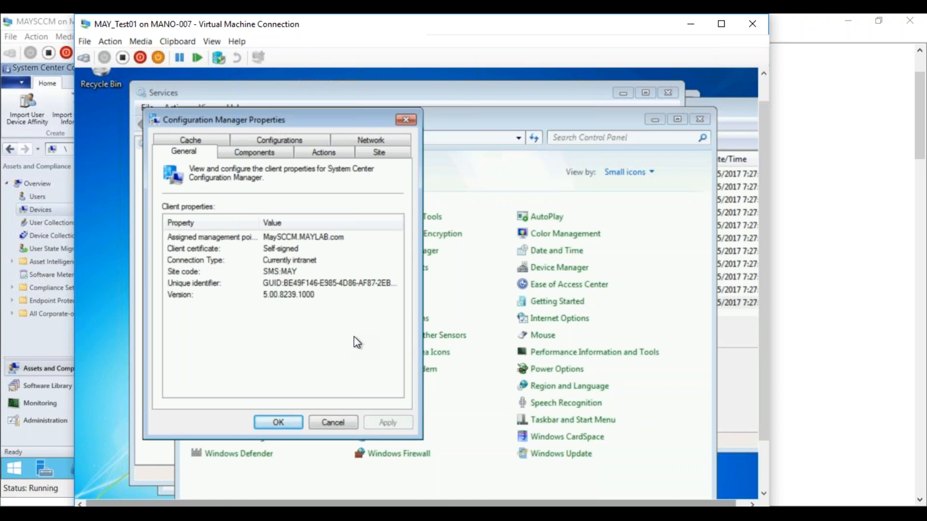
left_click(236, 152)
left_click(330, 153)
left_click(369, 153)
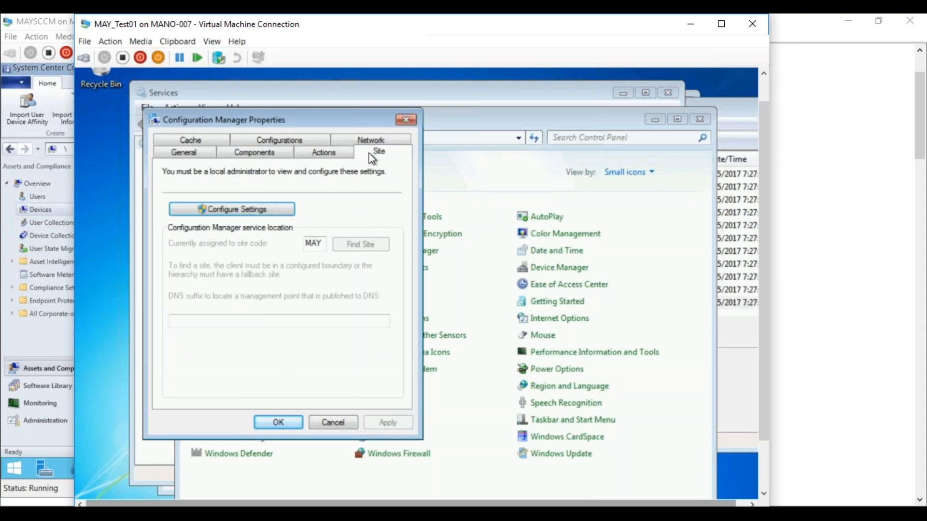
left_click(327, 152)
left_click(375, 151)
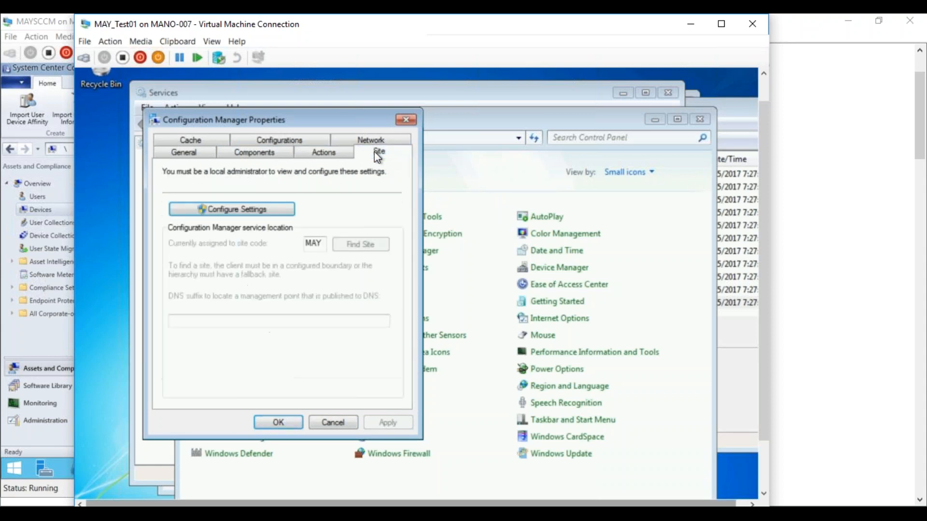
left_click(248, 154)
left_click(201, 154)
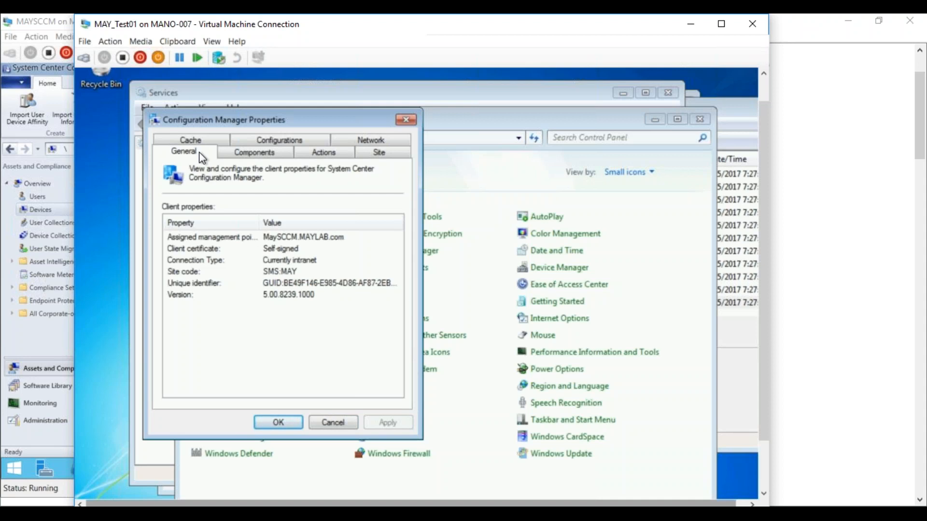
Step: Review the client's Components, Actions and Site tabs in Configuration Manager Properties
left_click(268, 154)
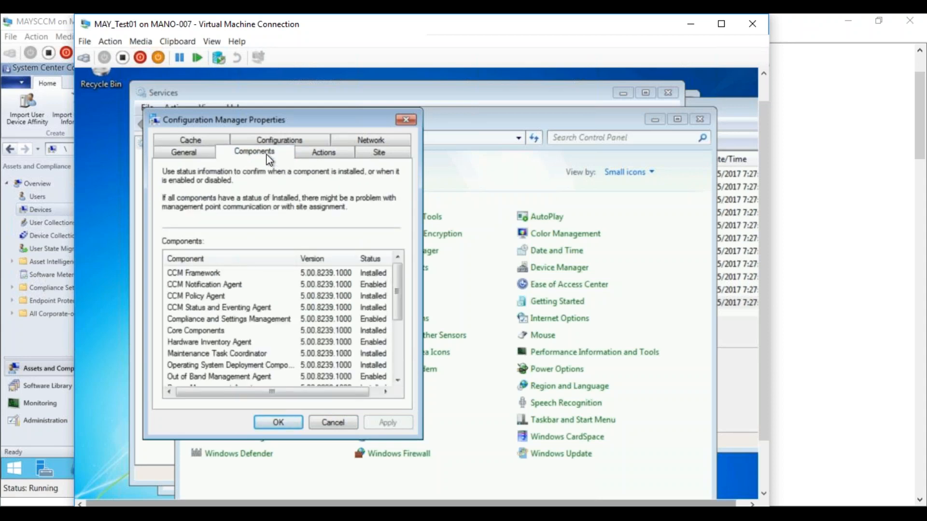
left_click_drag(399, 294, 373, 242)
left_click(323, 153)
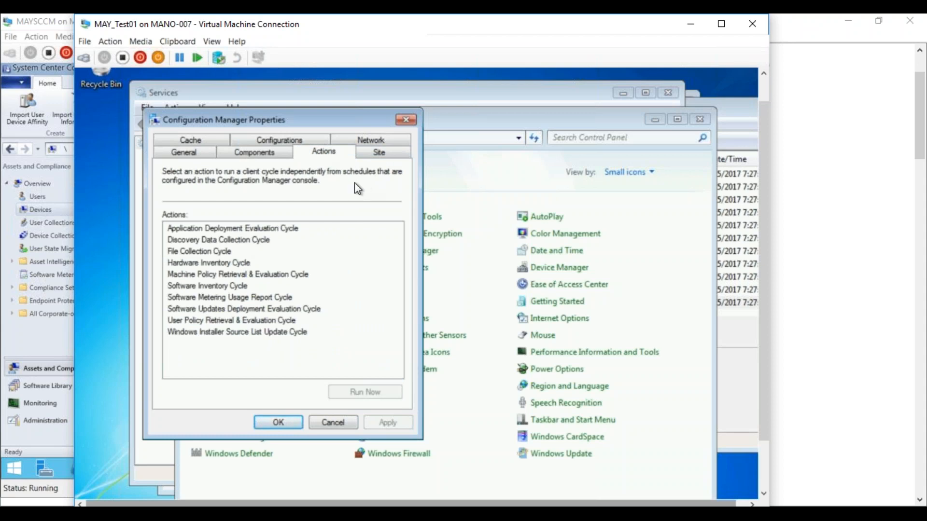
left_click(379, 152)
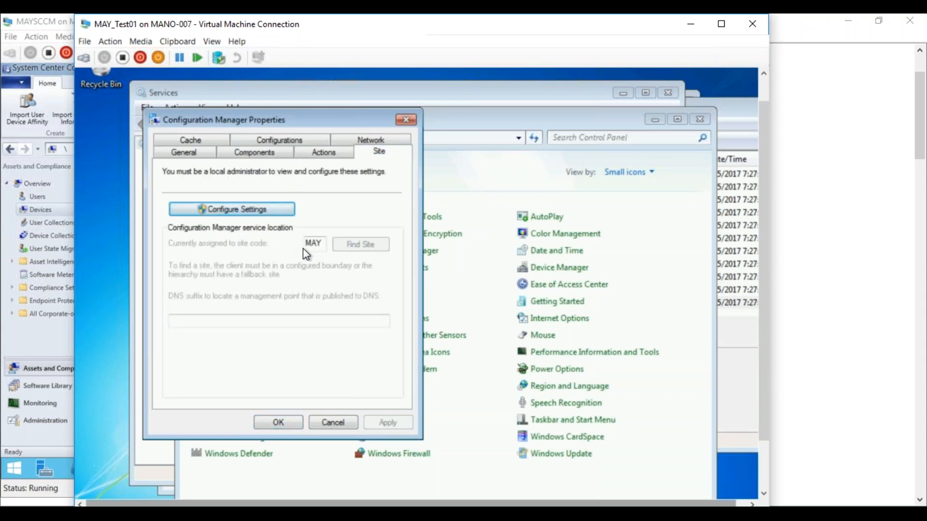
Step: Check the 5120 MB cache size under Configure Settings, then review the Configurations and General tabs
left_click(211, 144)
left_click(250, 215)
double_click(356, 276)
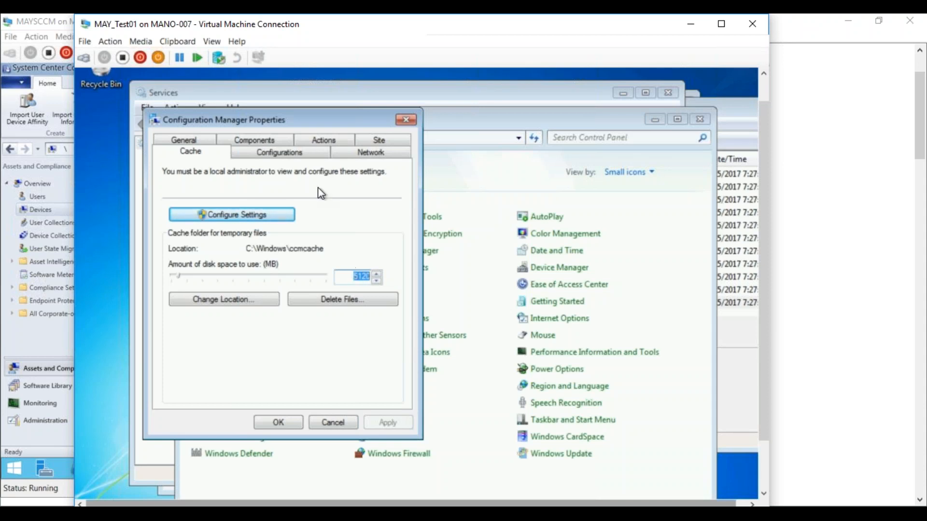
left_click(289, 152)
left_click(200, 140)
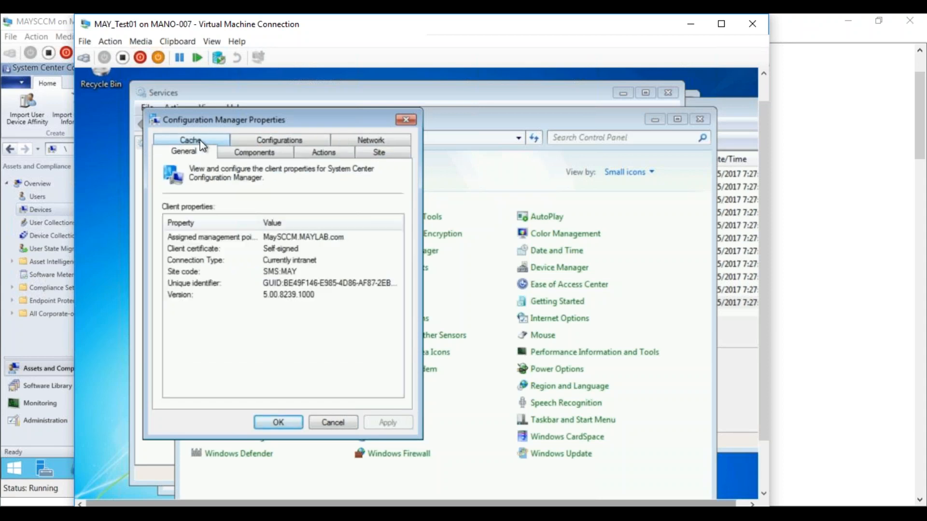
left_click(322, 153)
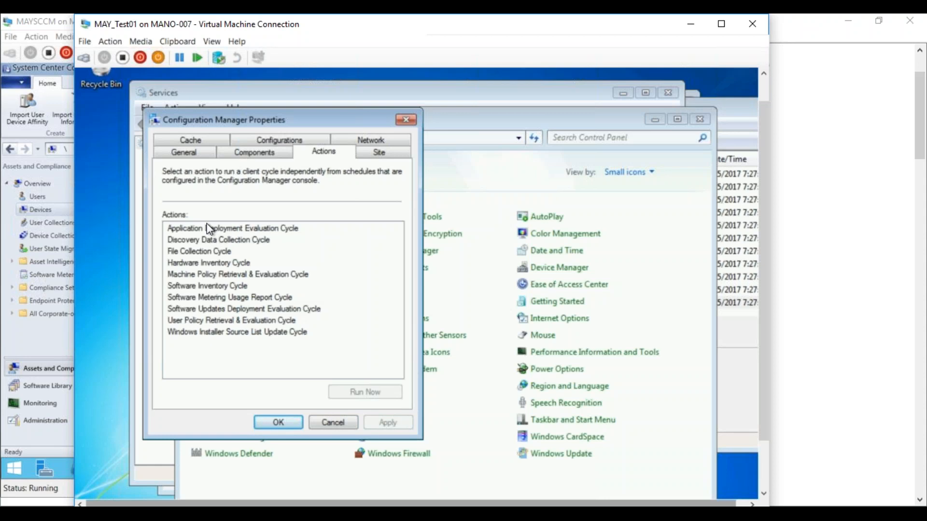
Step: Select Machine Policy Retrieval & Evaluation Cycle on the Actions tab so Run Now is enabled
left_click(195, 276)
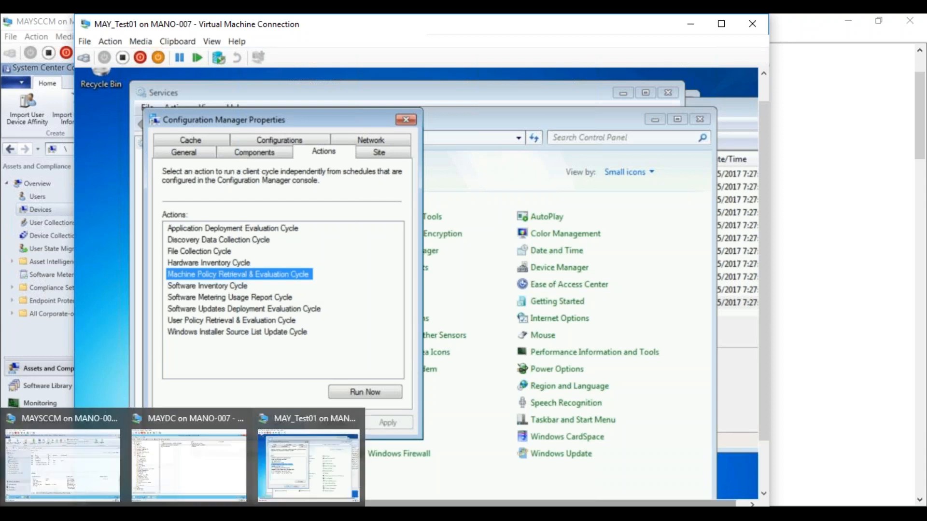
Step: On the site server console, open Client Settings in the Administration workspace
left_click(94, 466)
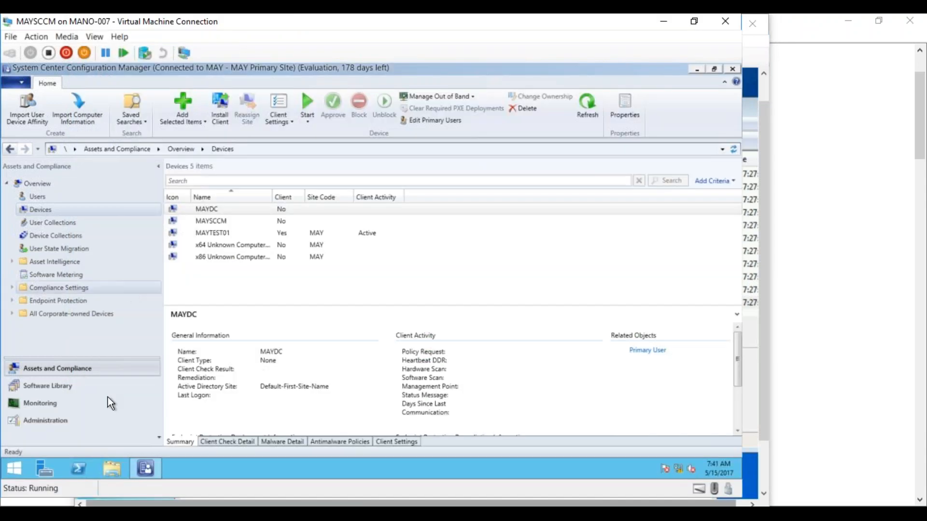
left_click(62, 418)
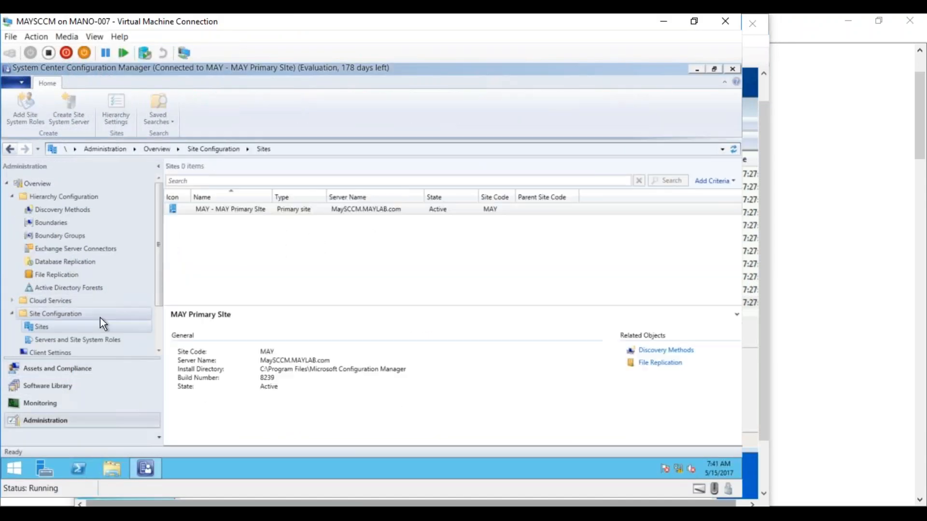
left_click(67, 355)
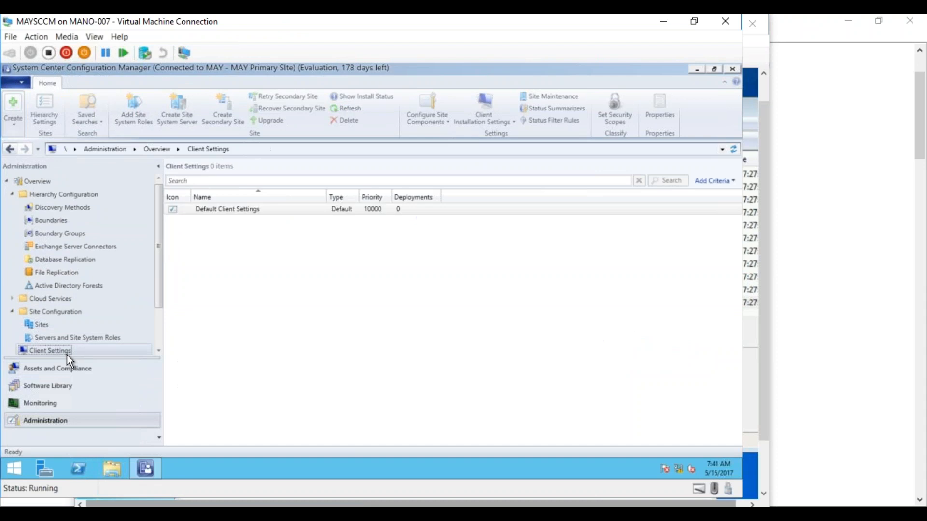
Step: Check the 60-minute polling interval under Default Client Settings' Client Policy, then view the Notepad notes
left_click(256, 210)
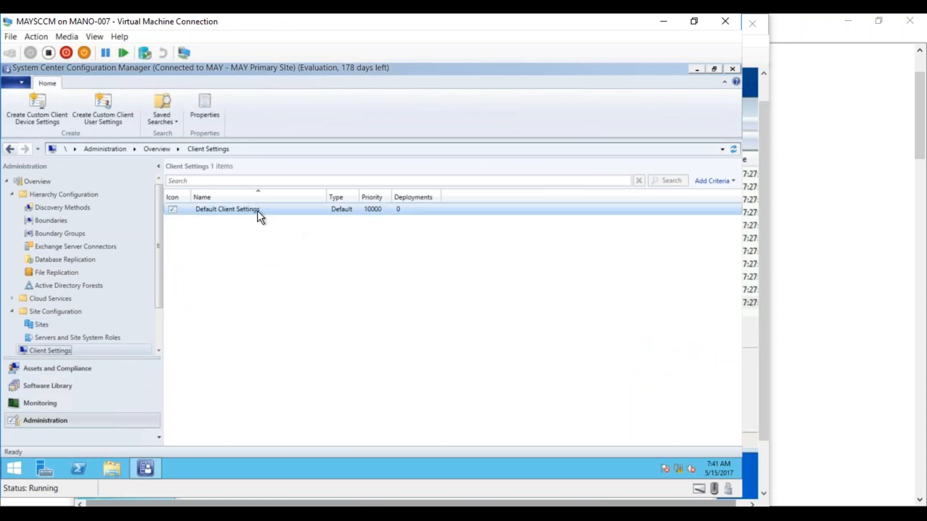
right_click(225, 209)
left_click(214, 218)
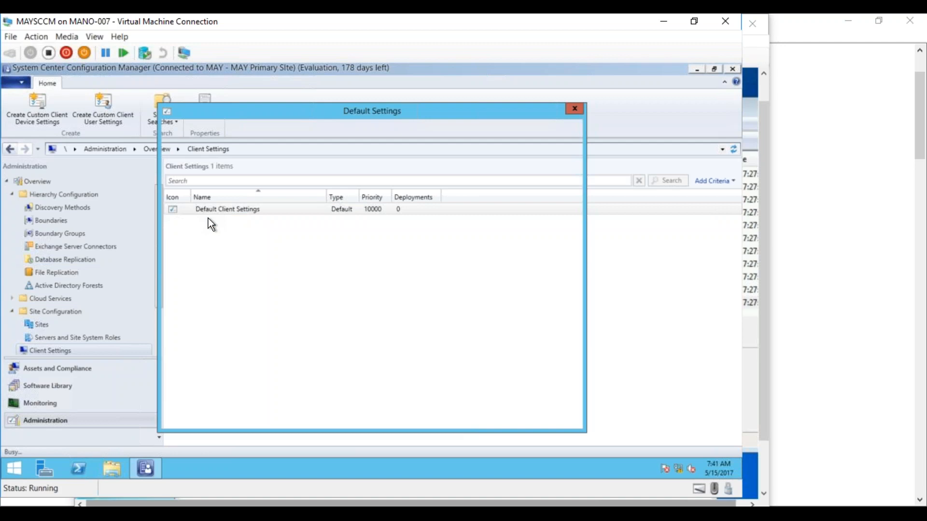
left_click(203, 159)
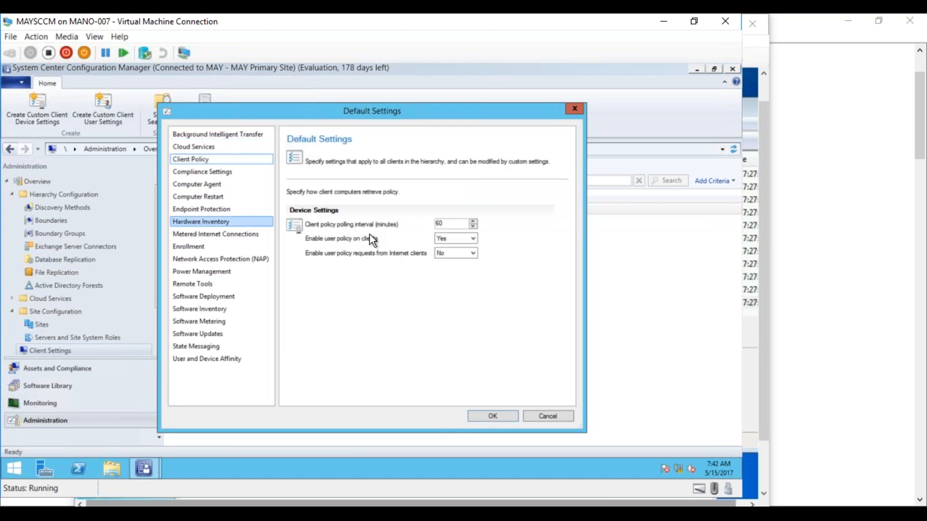
double_click(441, 224)
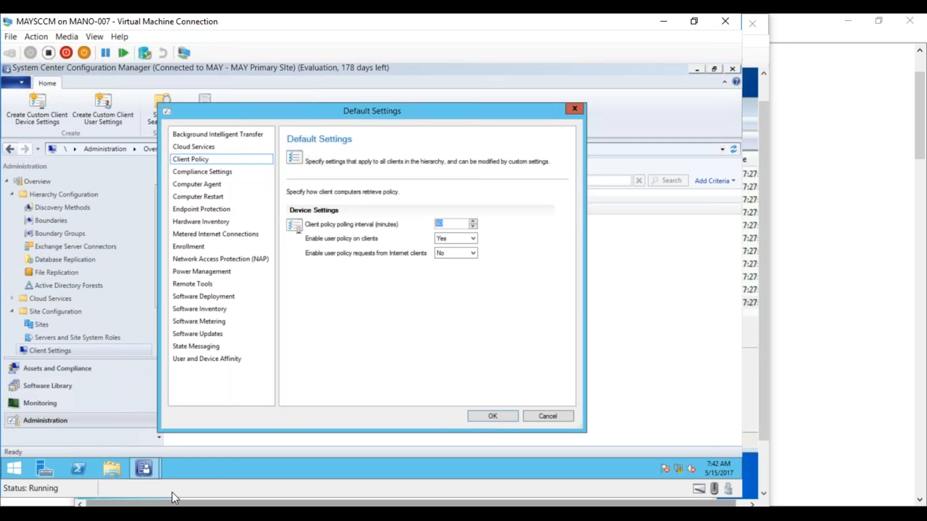
key("alt+Tab")
left_click_drag(918, 151, 892, 485)
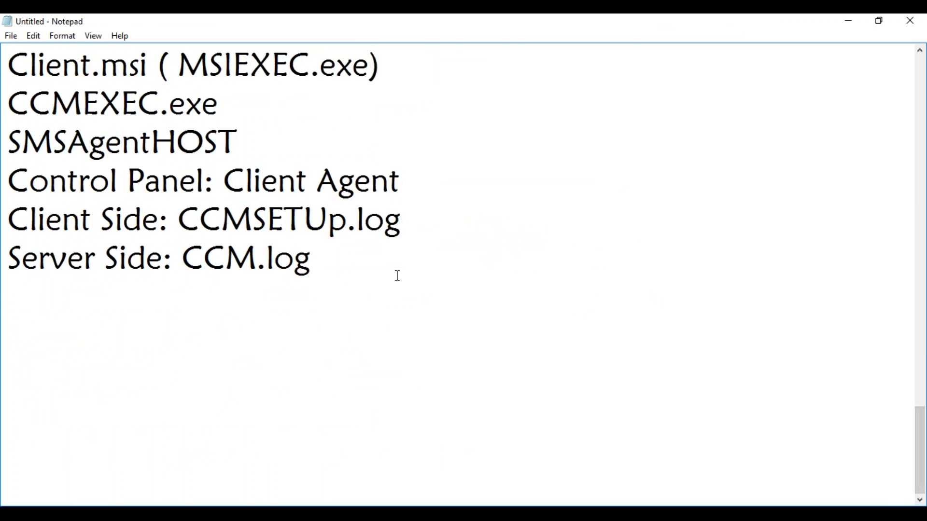
Step: Below the CCM.log notes, add an 'SCCM Client:' heading with 'Machine Policy: 60 Minutes' and 'Communicating with MP' lines
key("Return")
key("Return")
type("SCCM Client")
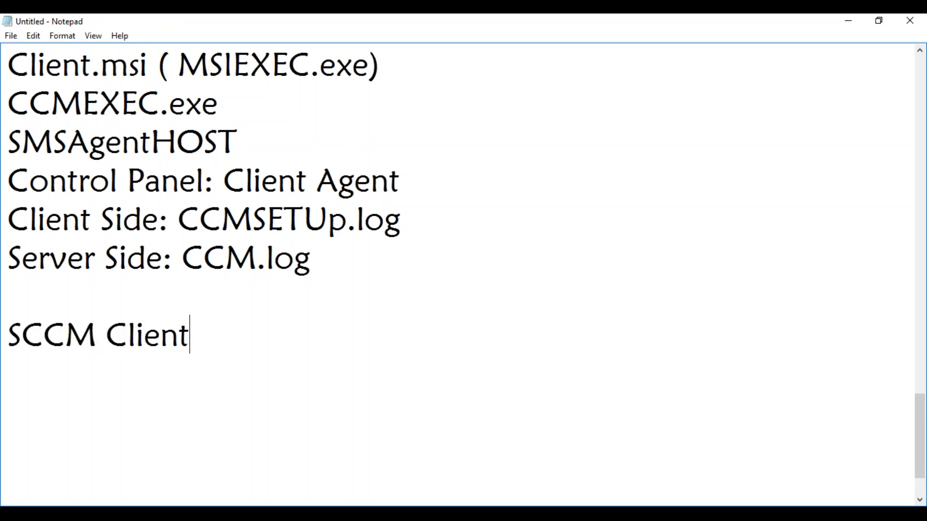
type(":")
key("Return")
type("Mac")
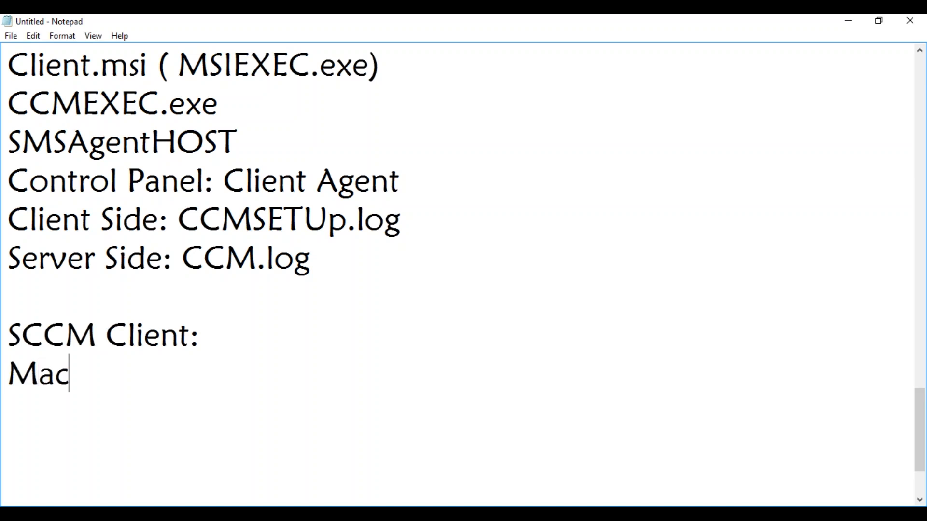
type("hine Policy")
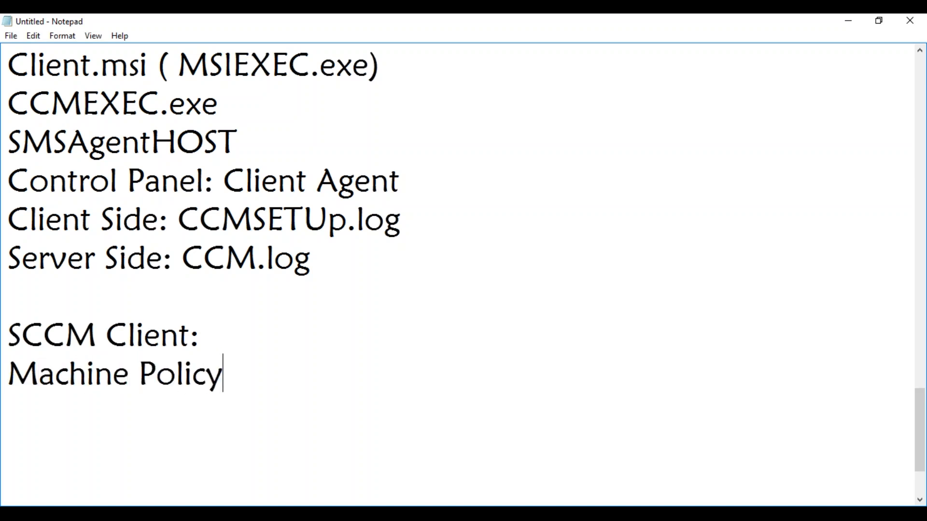
type(": 60 Minutes")
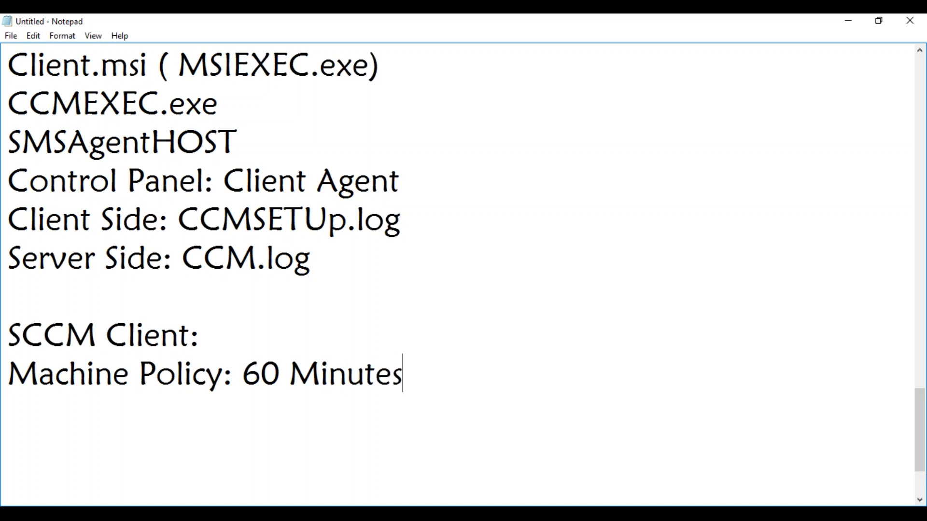
key("Return")
type("Communicating with MP")
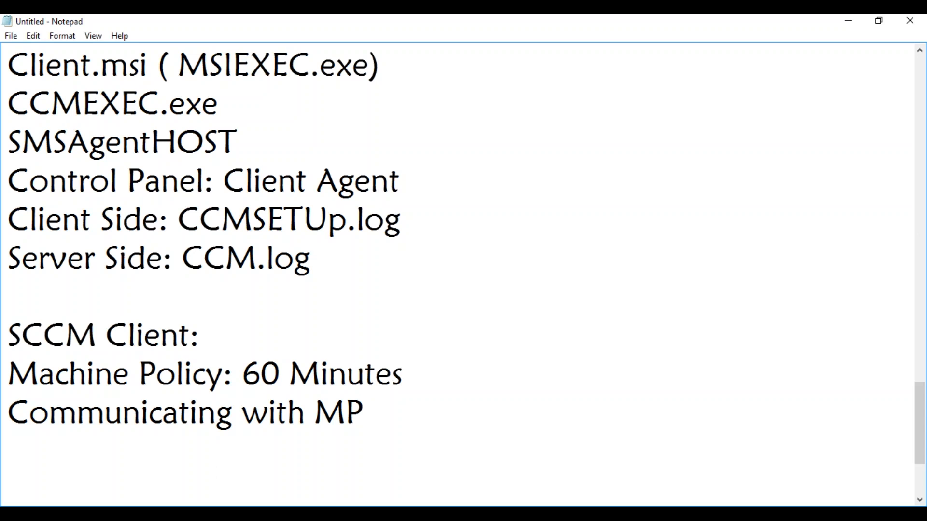
Step: Two lines below 'Communicating with MP', add 'Install Software/Update/OSD: Policy XML'
left_click(212, 514)
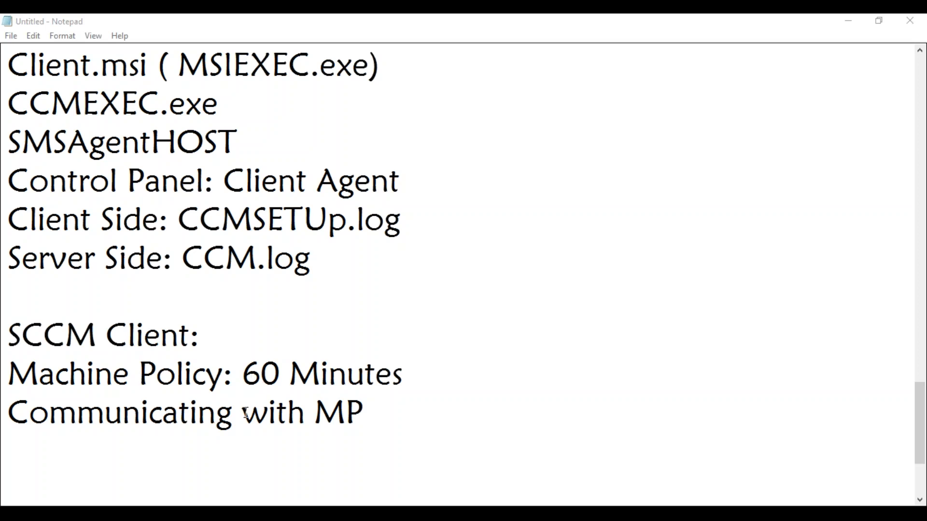
left_click(362, 421)
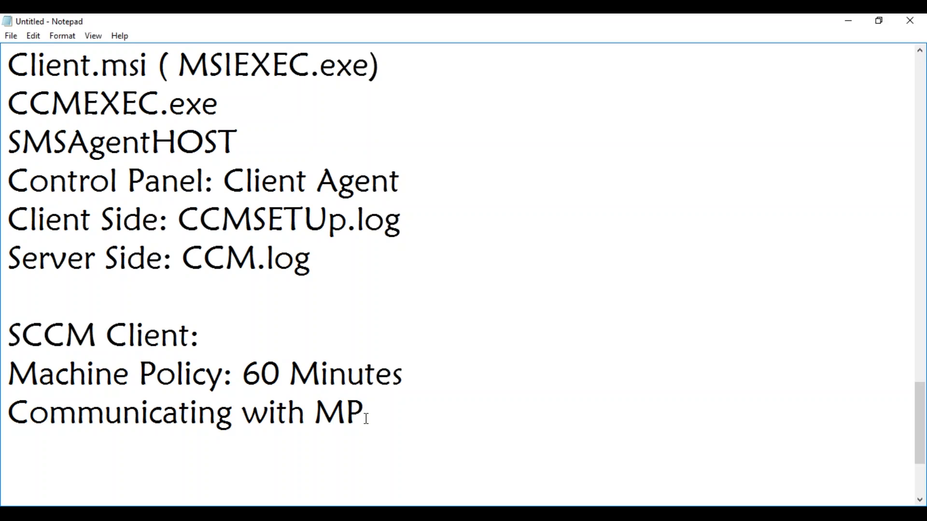
key("Return")
key("Return")
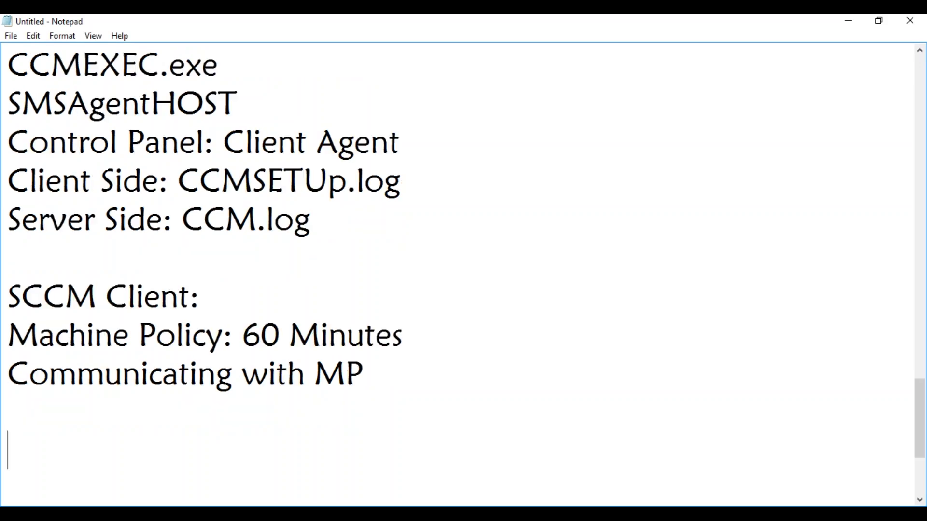
key("Return")
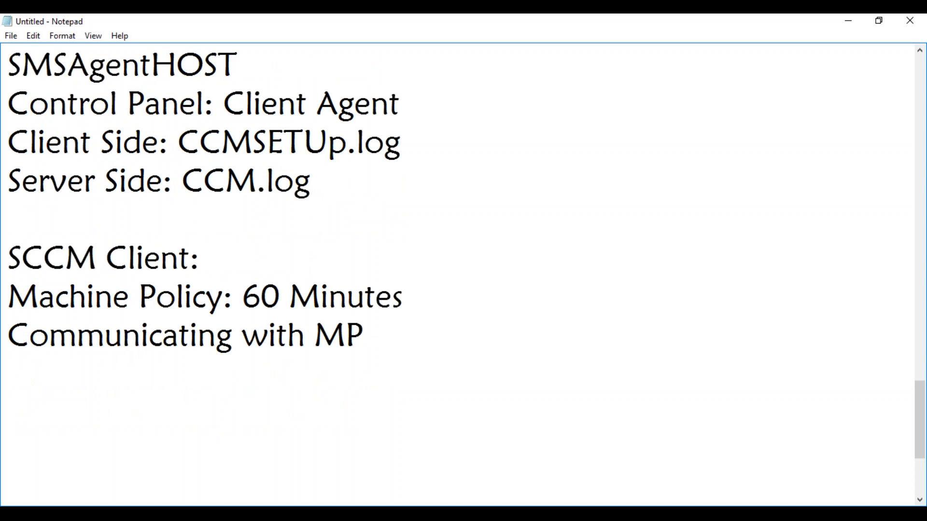
type("Instal")
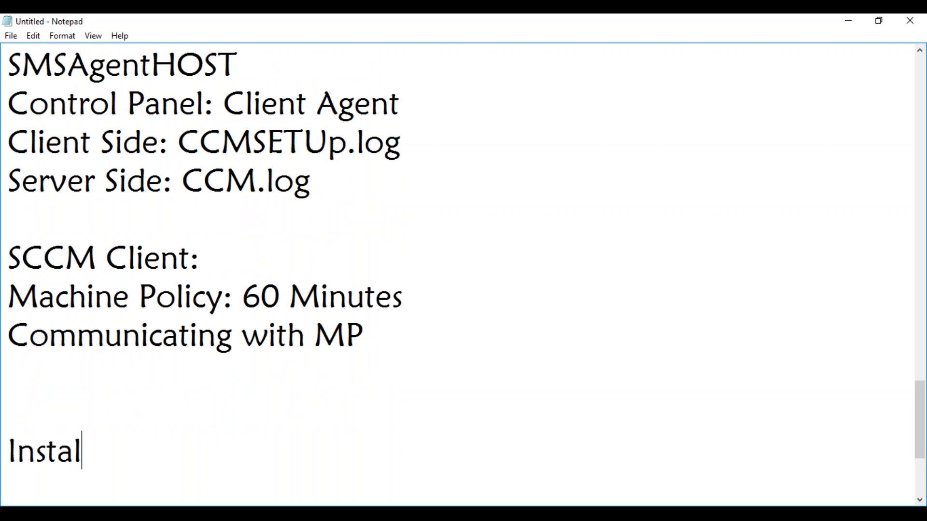
type("l Softare")
key("BackSpace")
key("BackSpace")
key("BackSpace")
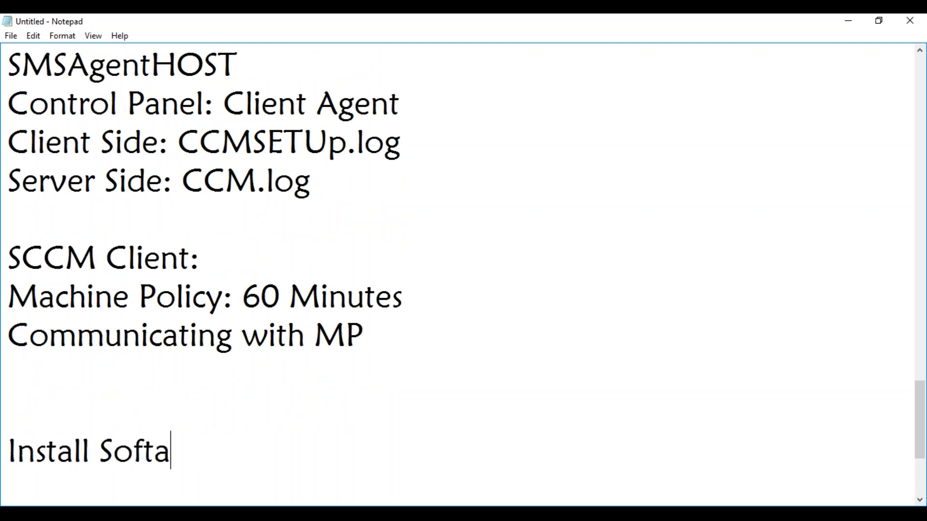
type("ware/")
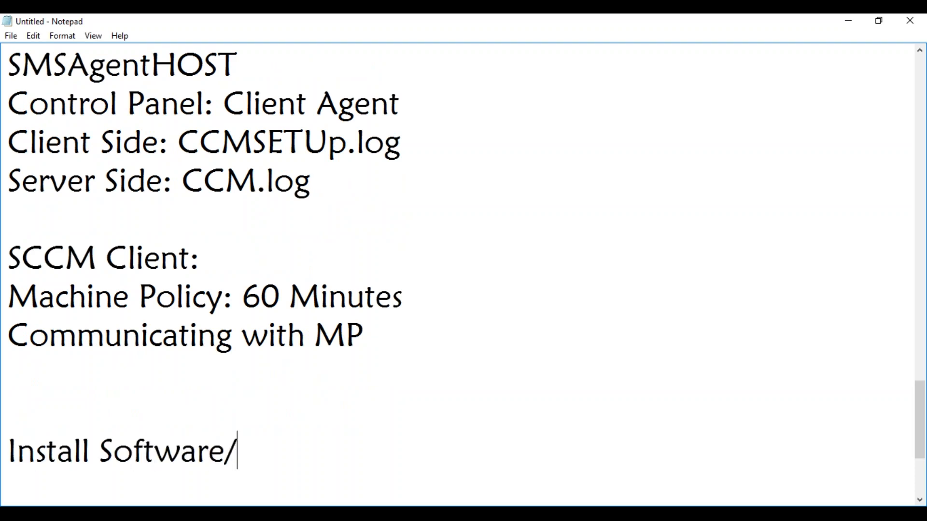
type("Updat")
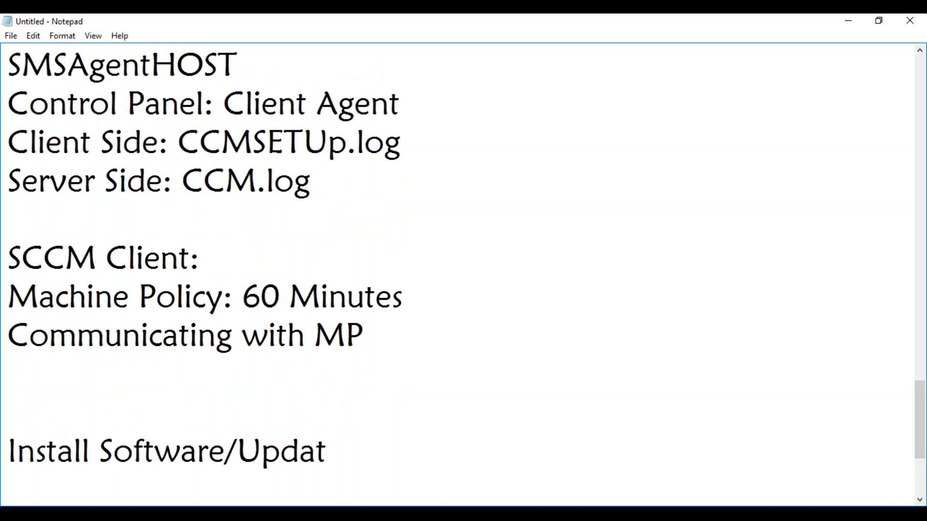
type("e/OSD")
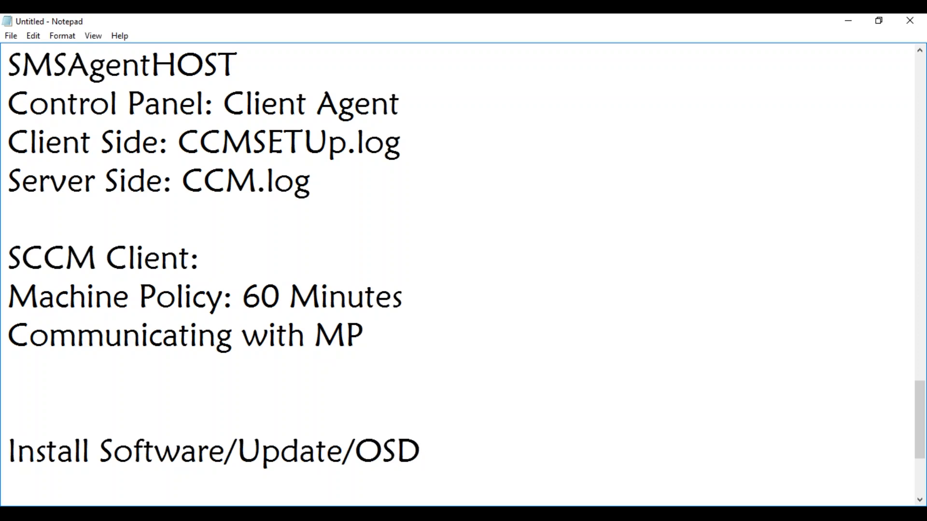
type(": Policy ")
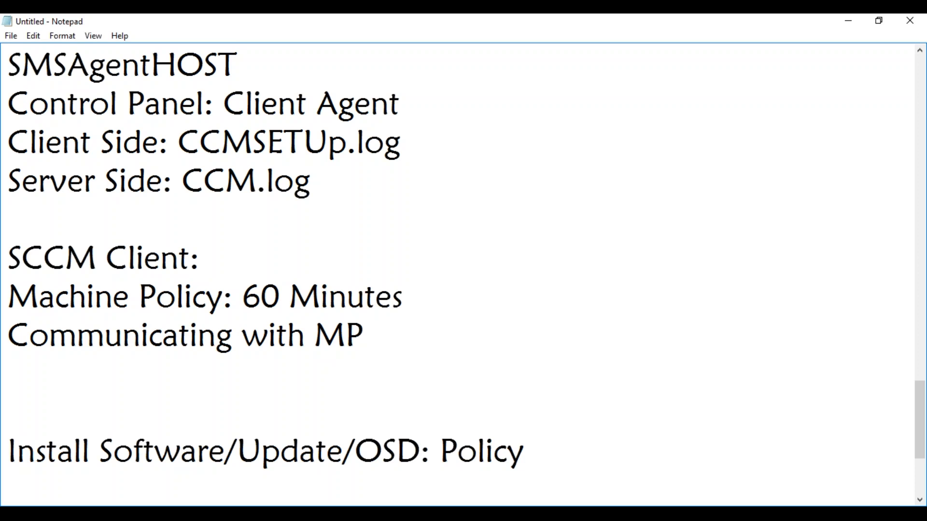
type("XML")
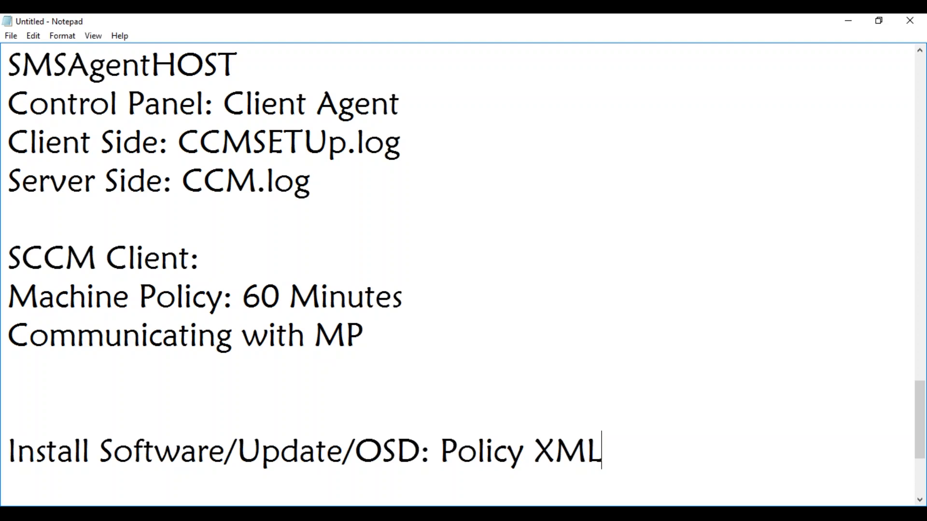
Step: Insert a 'Policy is sent to Client' line directly under 'Communicating with MP'
left_click(367, 297)
left_click(366, 336)
key("Return")
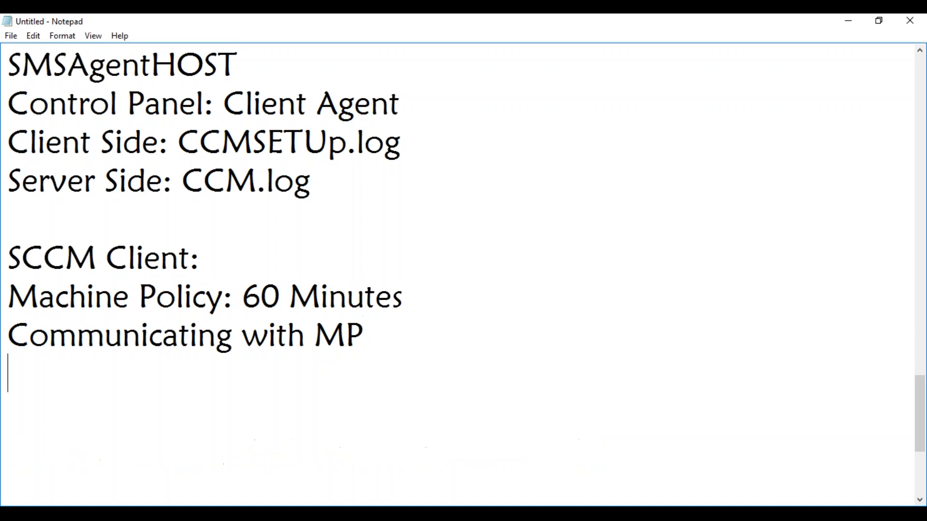
type("XML")
key("BackSpace")
key("BackSpace")
key("BackSpace")
key("BackSpace")
type("Policy")
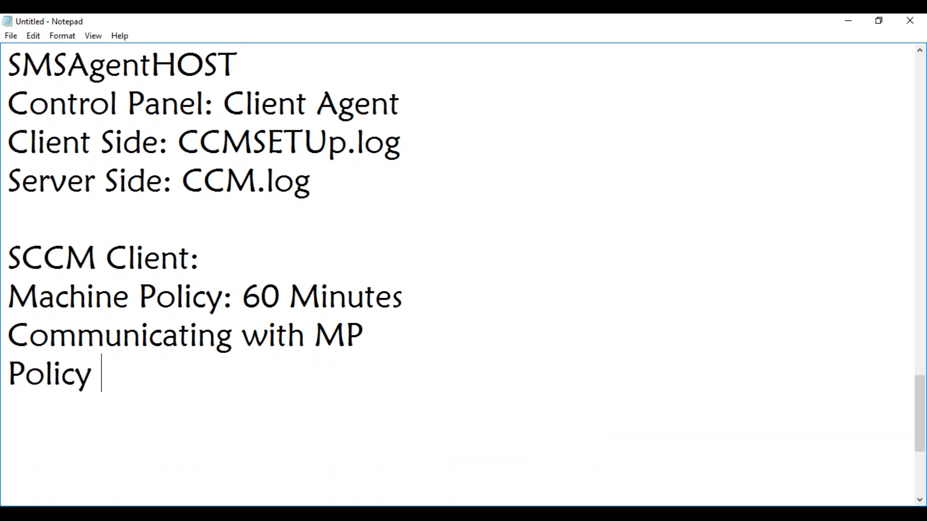
type(" is sent to ")
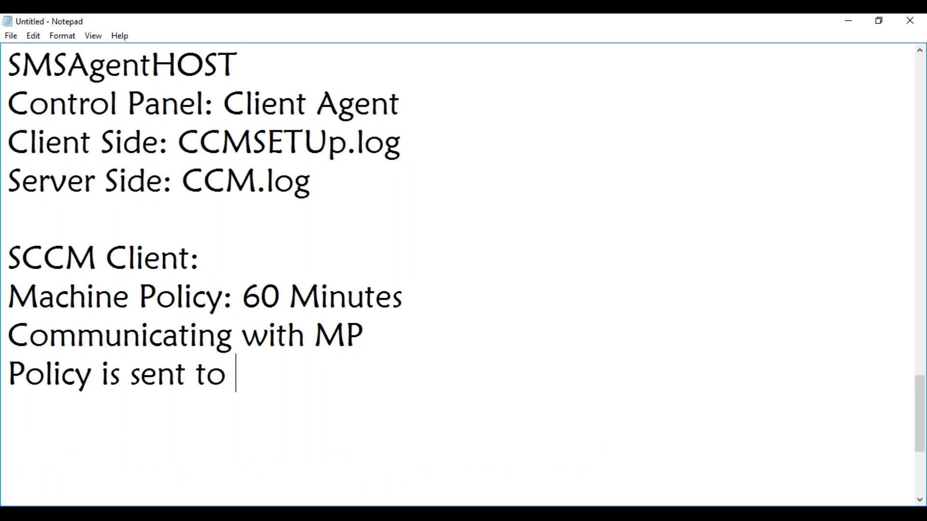
type("Client")
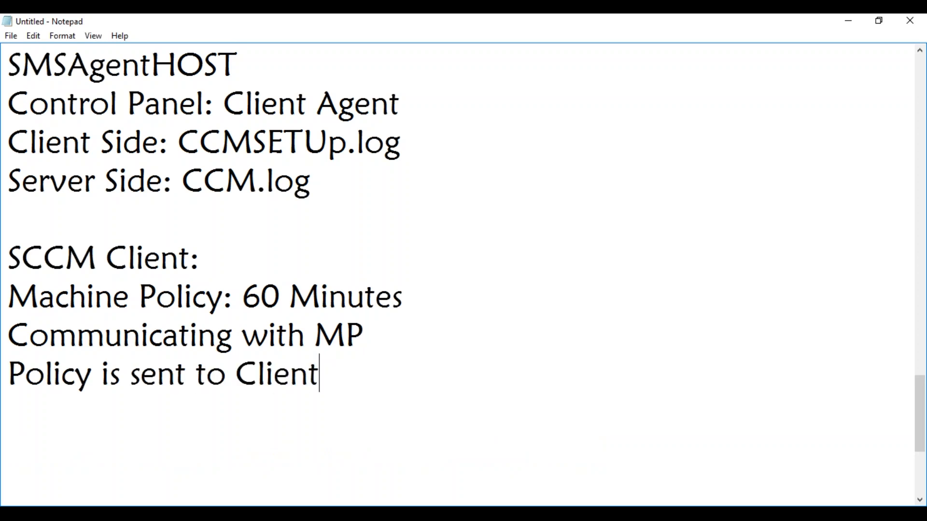
Step: Add 'Policy Evaluate', 'Action Taken' and 'Exit Code is sent back to MP' lines, keeping the Install line separate
key("Return")
type("Policy Evaluate")
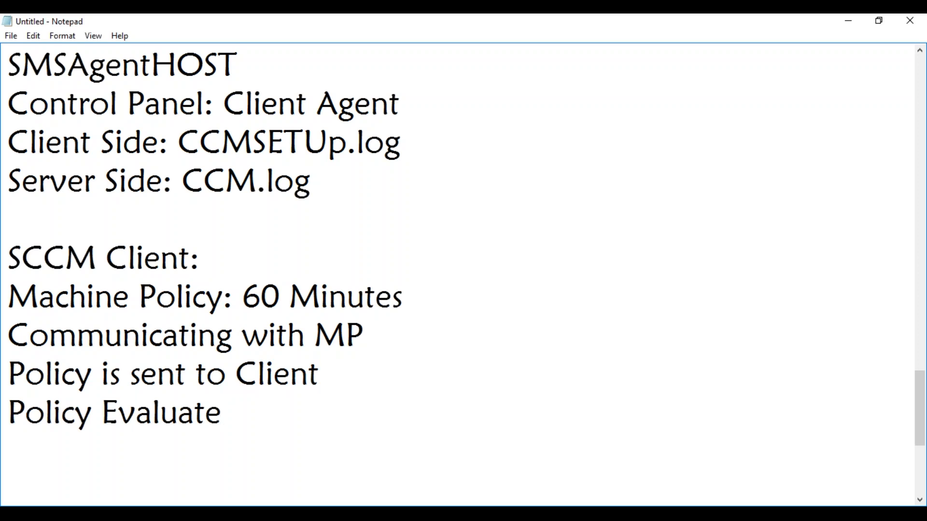
key("Return")
type("Action Taken")
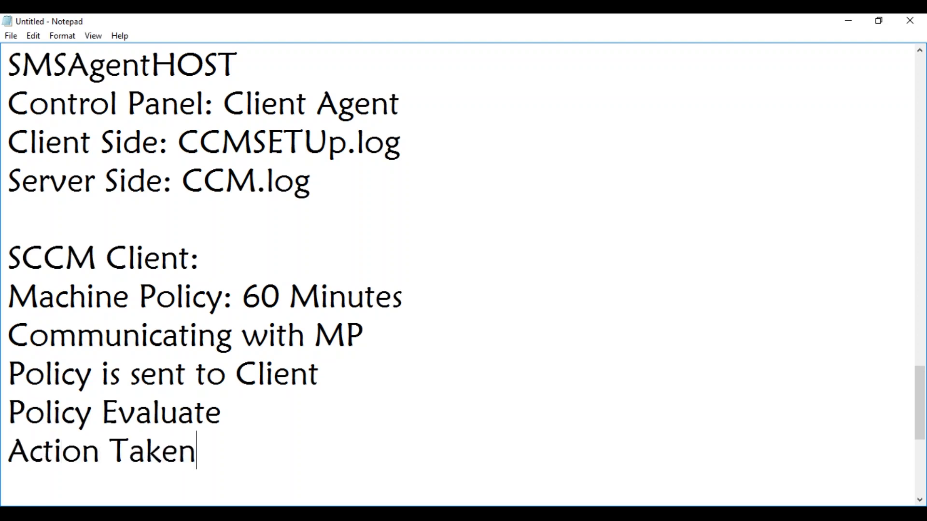
key("Return")
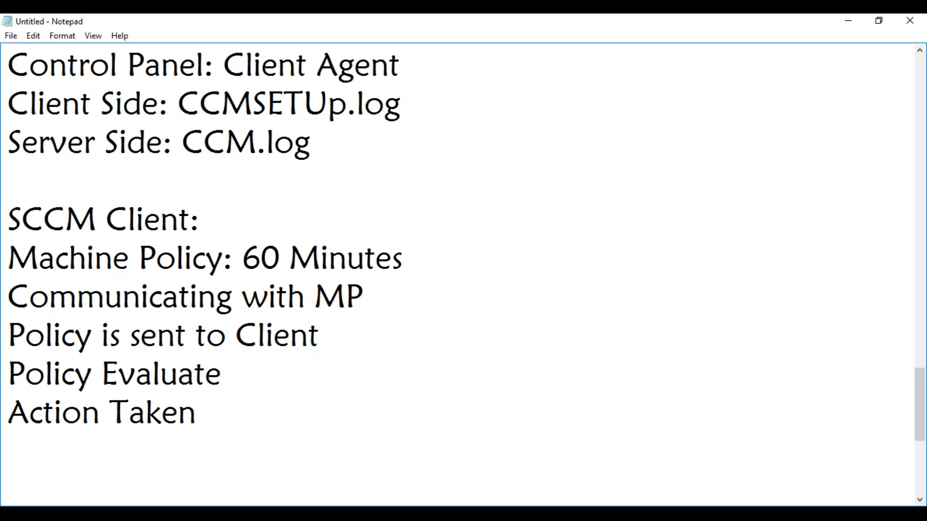
type("Exit Code ")
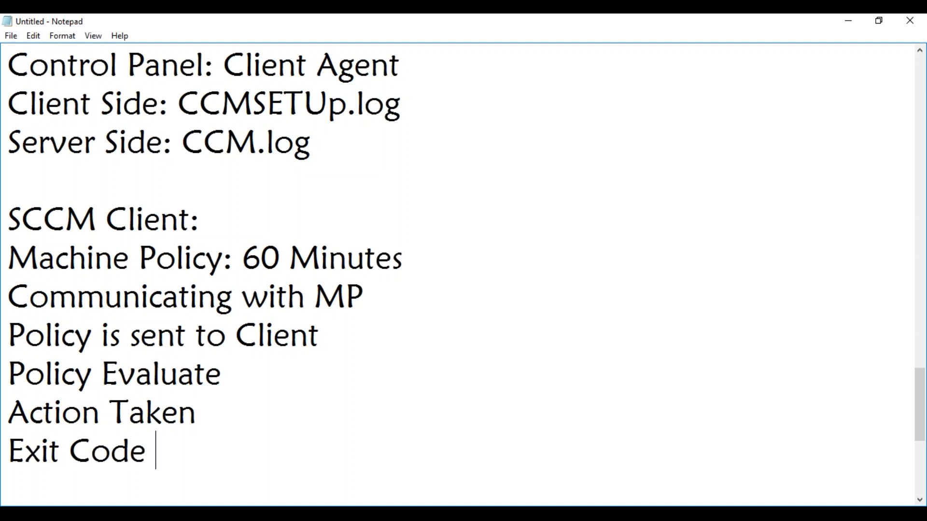
type("is sent back to ")
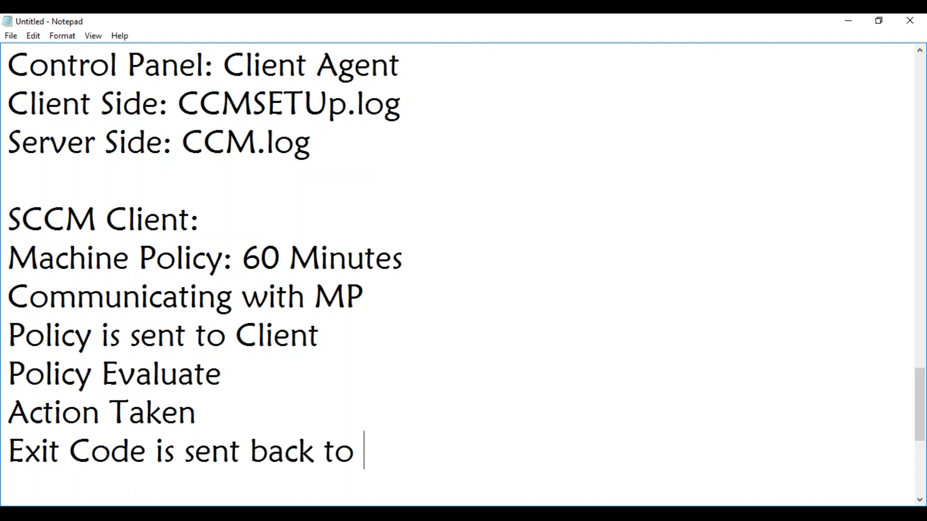
type("MP")
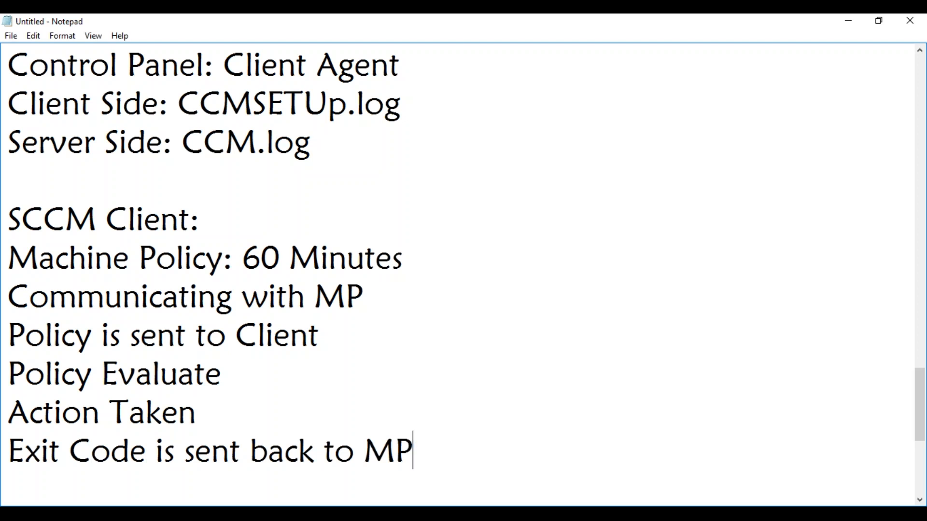
key("Delete")
key("Delete")
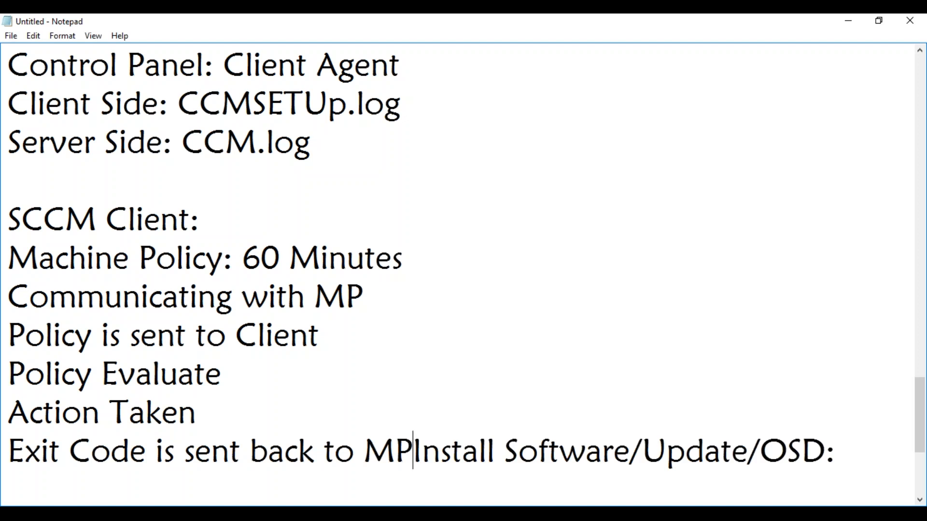
key("Return")
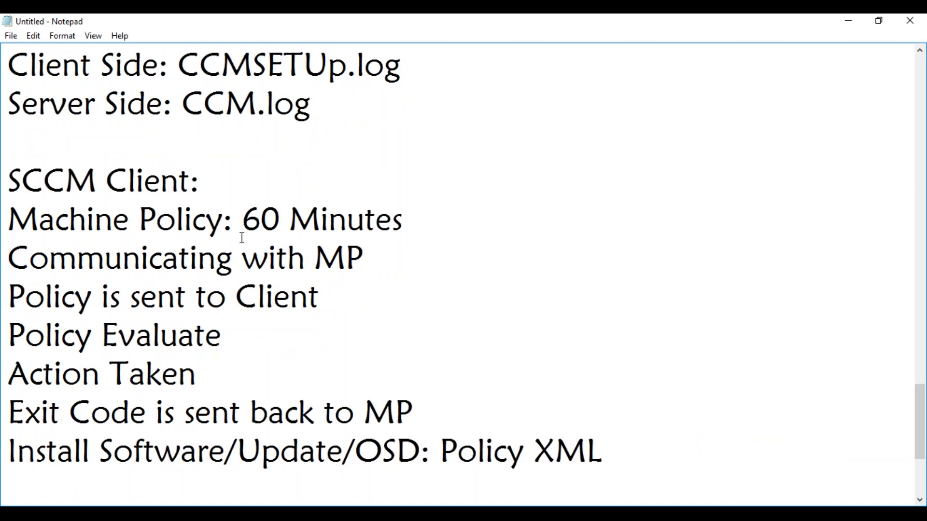
Step: After a blank line below the Policy XML entry, type '15 Minutes : State Messages'
left_click(606, 437)
key("Return")
key("Return")
type("15 ")
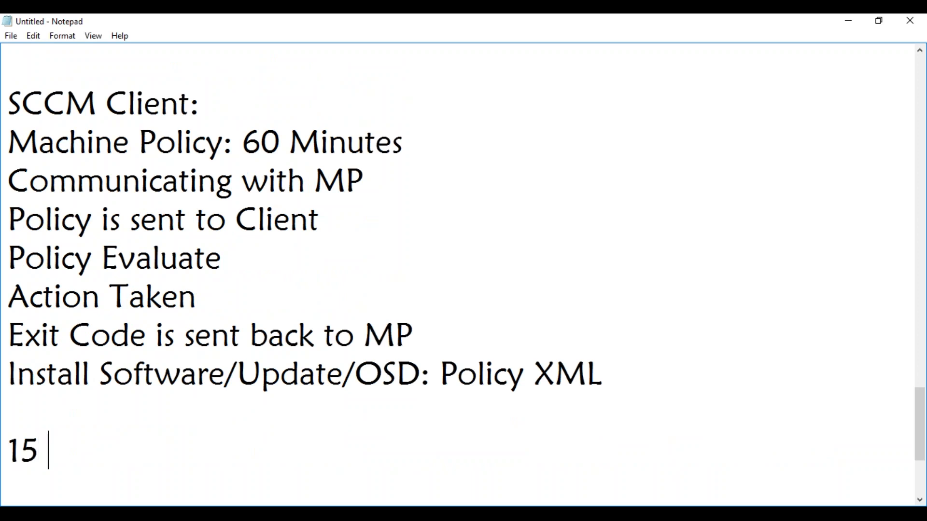
type("Minutes")
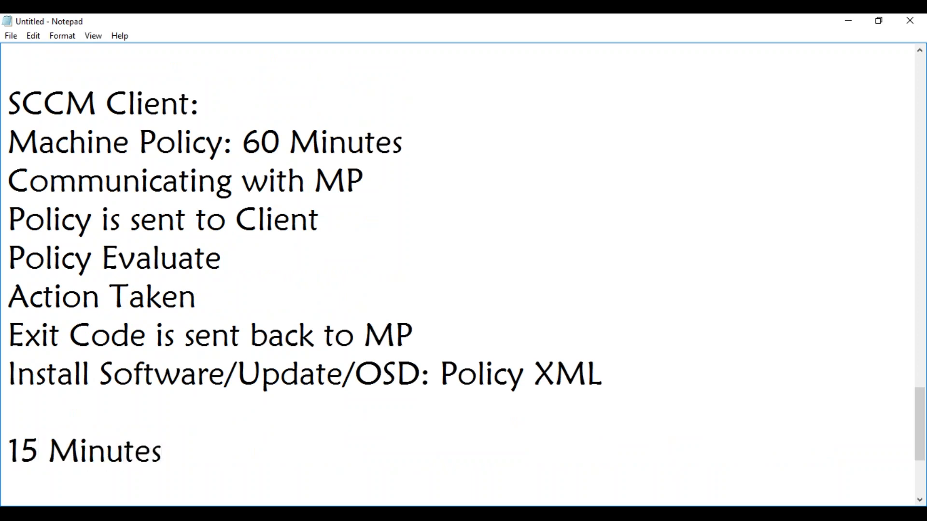
type(" : State Messages")
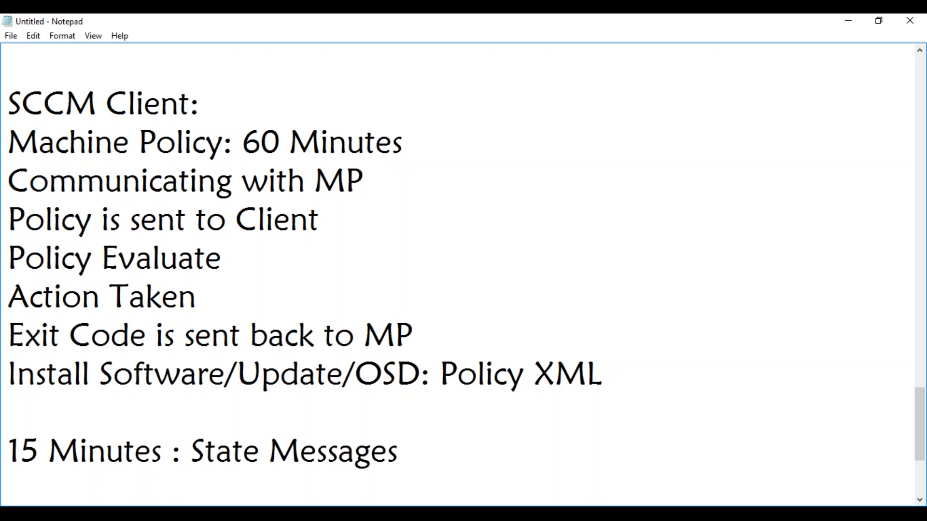
Step: On the MAY_Test01 VM, move the Configuration Manager Properties dialog aside to reveal Services
left_click(154, 516)
left_click(289, 464)
left_click_drag(206, 128, 257, 124)
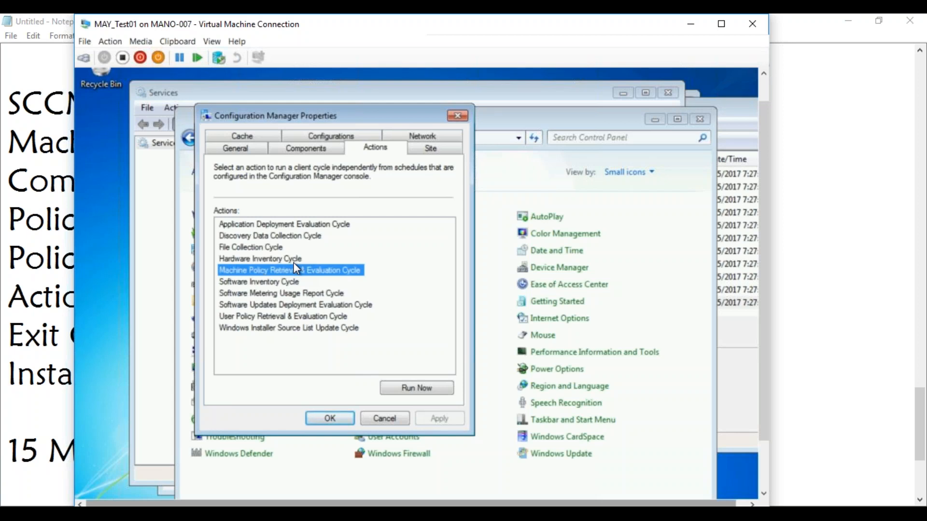
left_click(172, 502)
Step: On MAYSCCM, try 30 then restore 60-minute policy polling, and check the 15-minute state messaging cycle
left_click(88, 465)
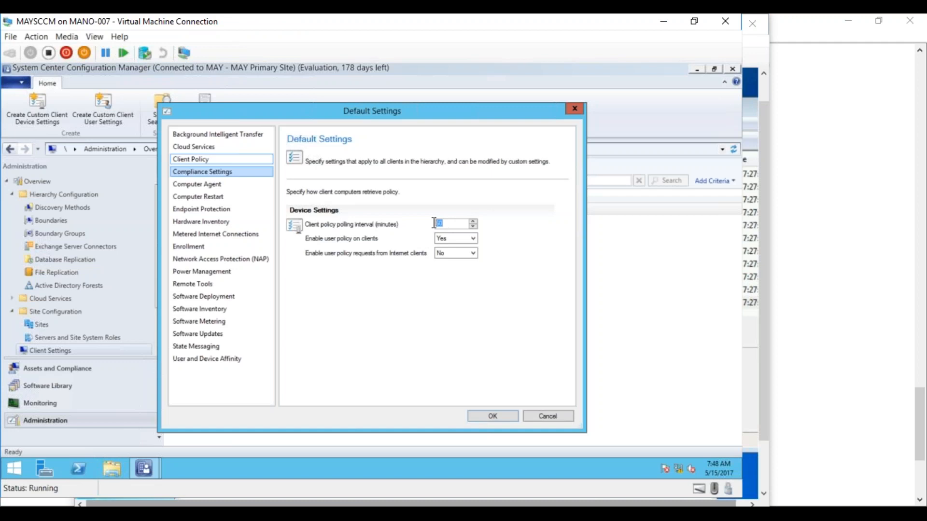
type("30")
key("BackSpace")
key("BackSpace")
type("60")
left_click(201, 347)
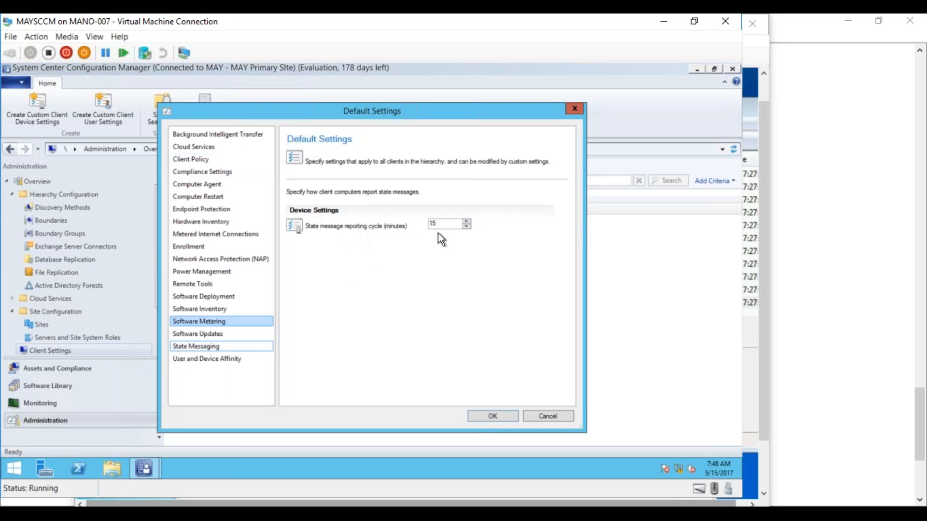
left_click_drag(440, 226, 426, 225)
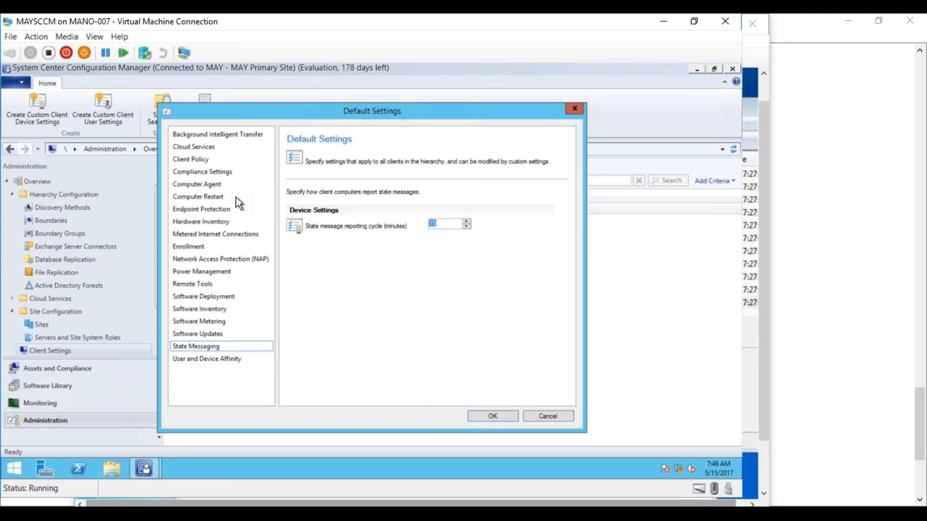
left_click(218, 224)
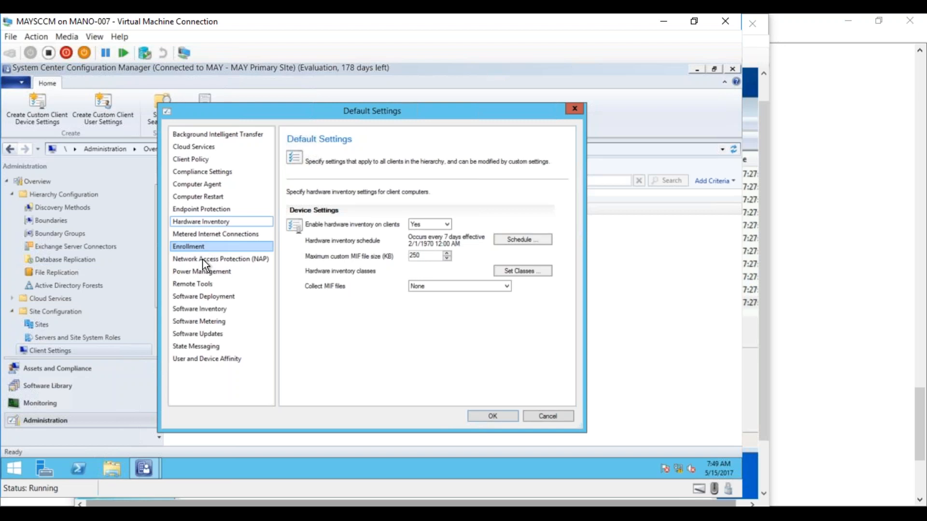
Step: Review Software Deployment, Software Inventory, Software Updates, Client Policy (user policy left Yes) and Computer Agent pages
left_click(219, 297)
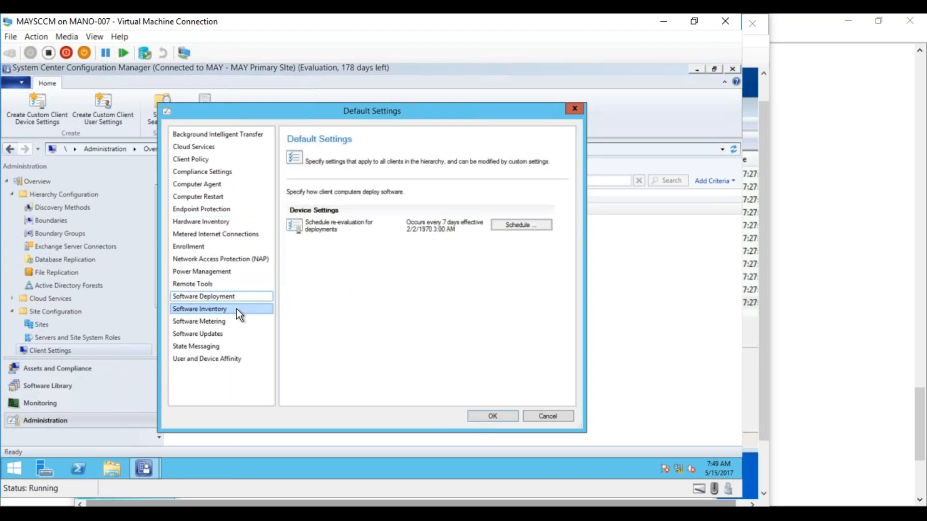
left_click(205, 309)
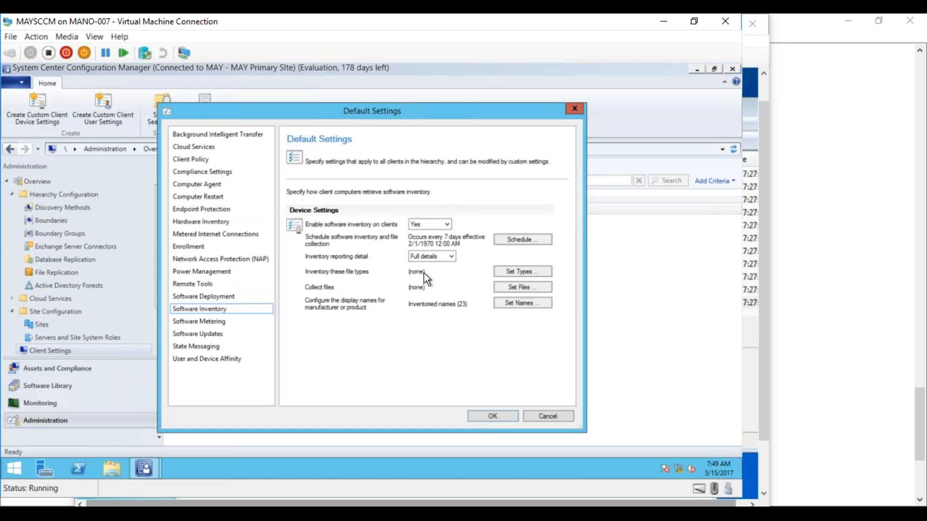
left_click(208, 334)
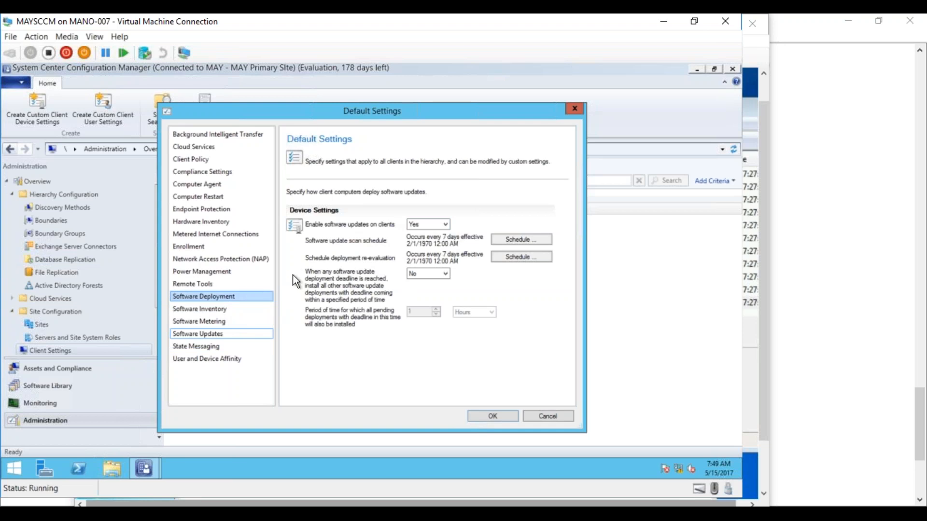
left_click(206, 160)
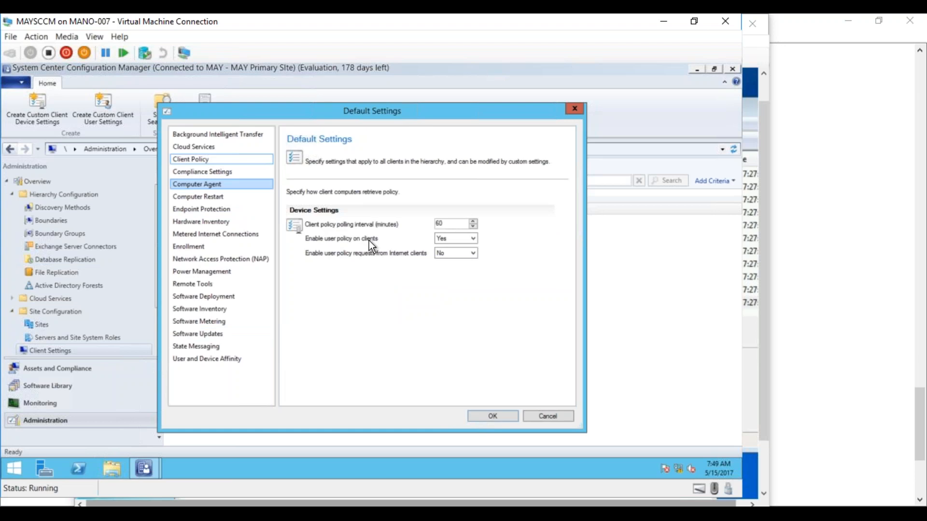
left_click(461, 243)
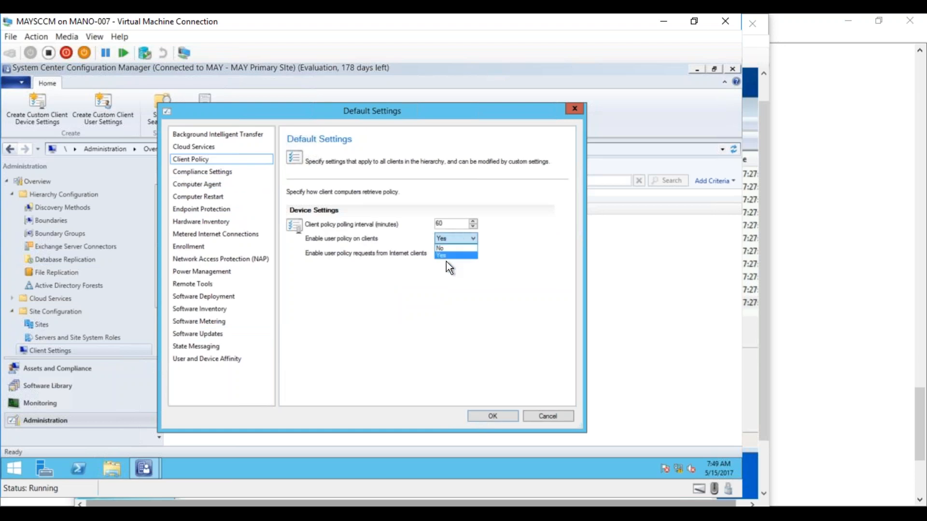
left_click(425, 279)
left_click(209, 184)
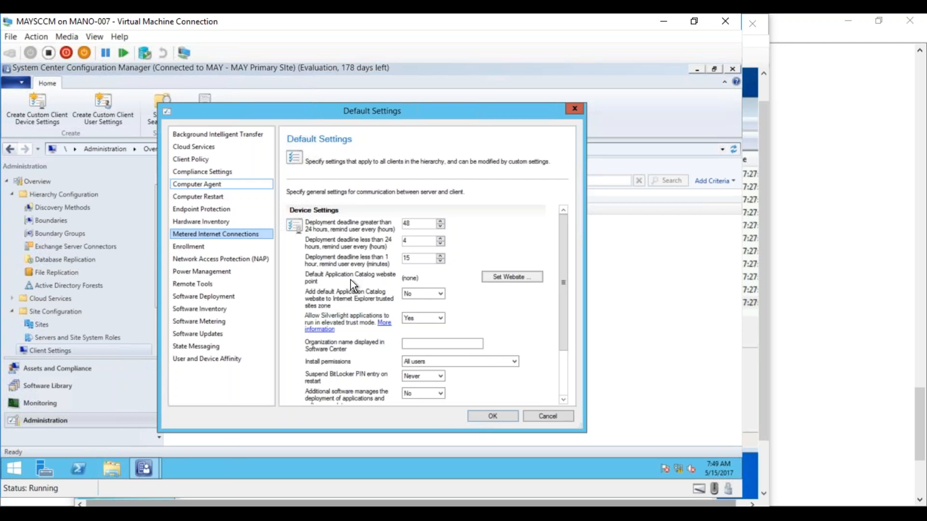
Step: View the Computer Restart page with its 90-minute notification and 15-minute countdown
left_click(205, 198)
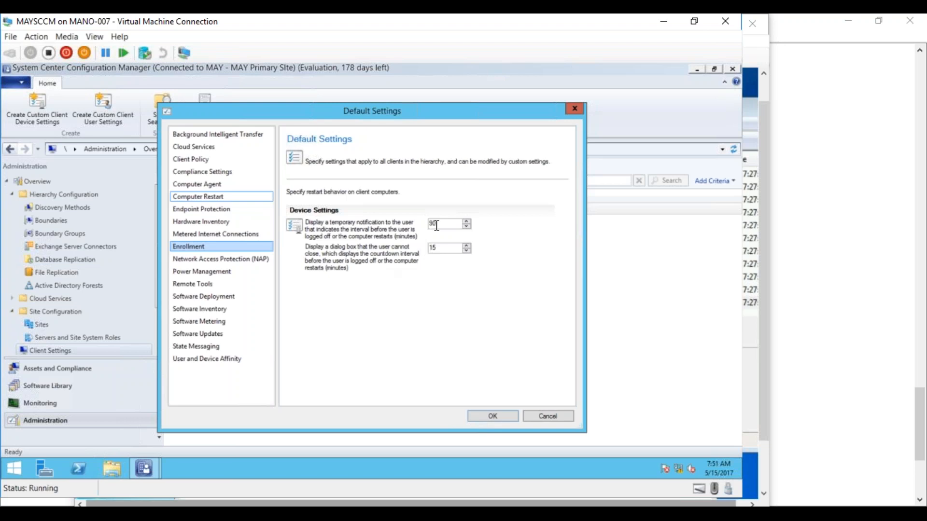
Step: Replace 90 with 600 in the Computer Restart notification box, leaving the 15-minute countdown
left_click_drag(437, 223, 426, 248)
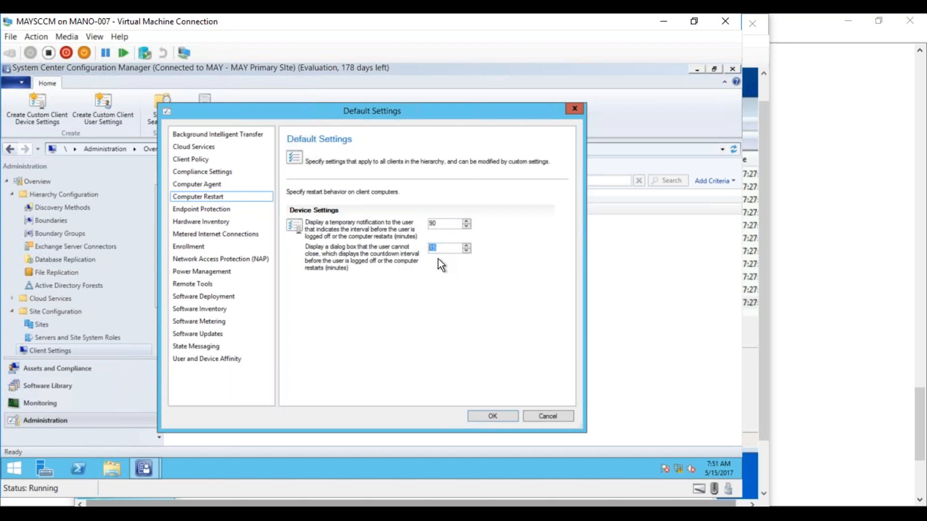
left_click(441, 225)
left_click_drag(437, 224, 426, 223)
type("600")
Step: Drag the Default Settings dialog aside and then back over the Client Settings list
left_click_drag(410, 112, 534, 230)
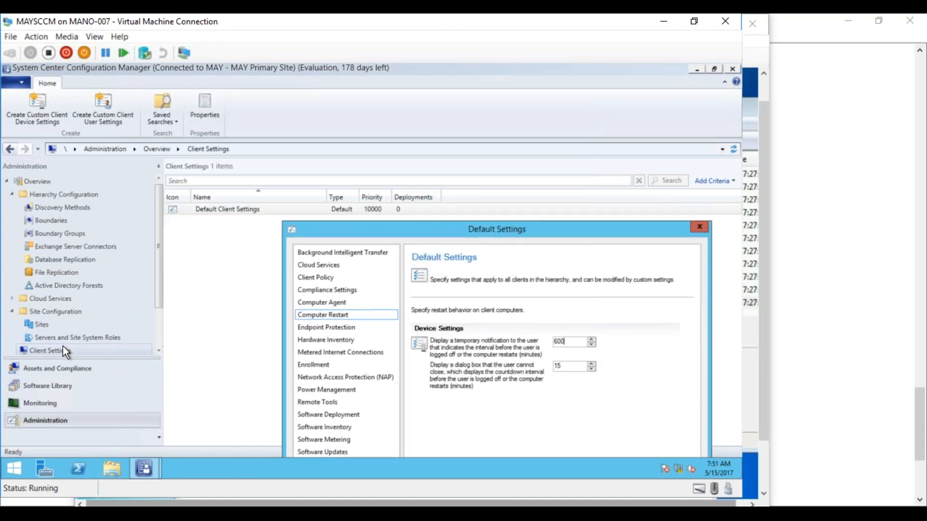
left_click_drag(376, 233, 326, 123)
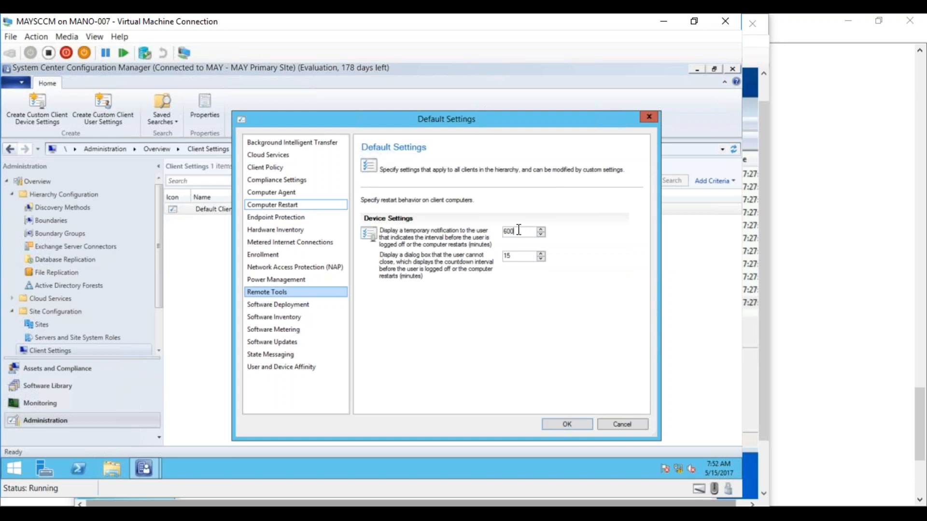
Step: Apply the settings, run Machine Policy Retrieval & Evaluation Cycle on MAY_Test01, then open Devices on MAYSCCM
left_click(562, 424)
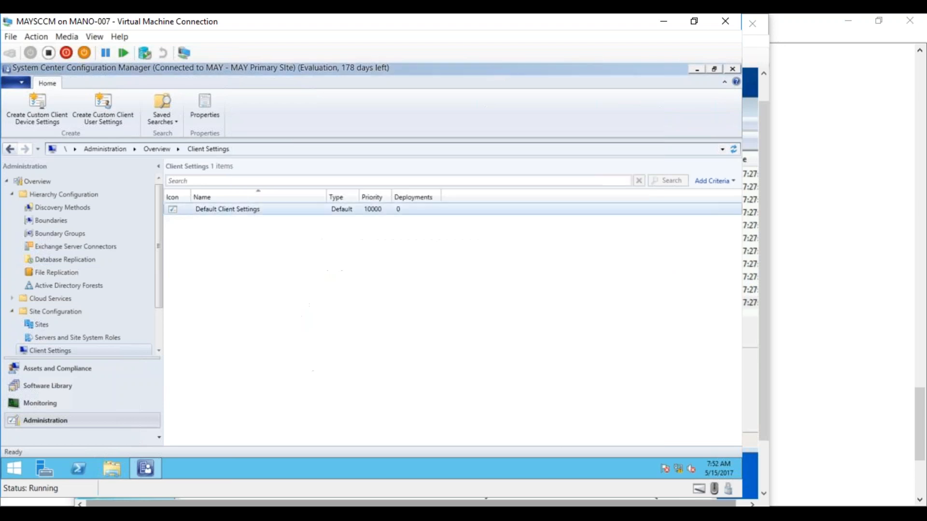
mouse_move(154, 470)
left_click(320, 440)
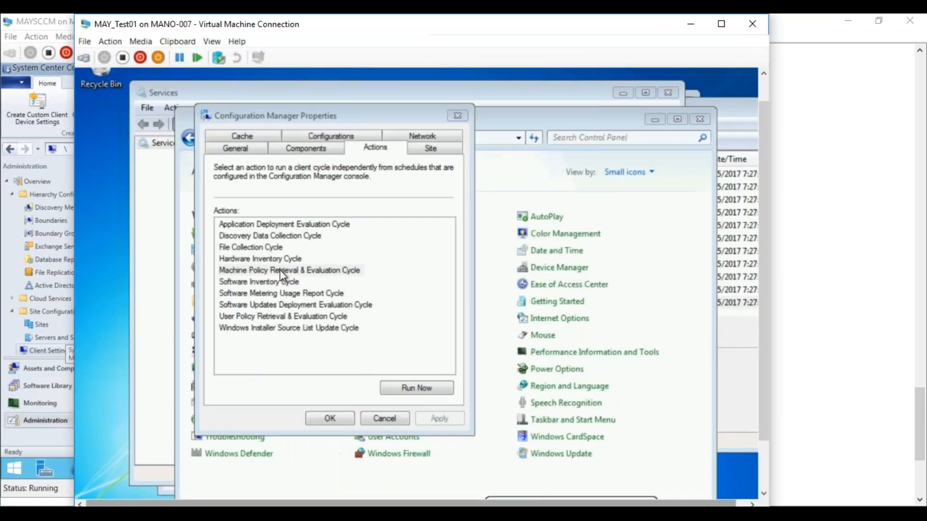
left_click(348, 271)
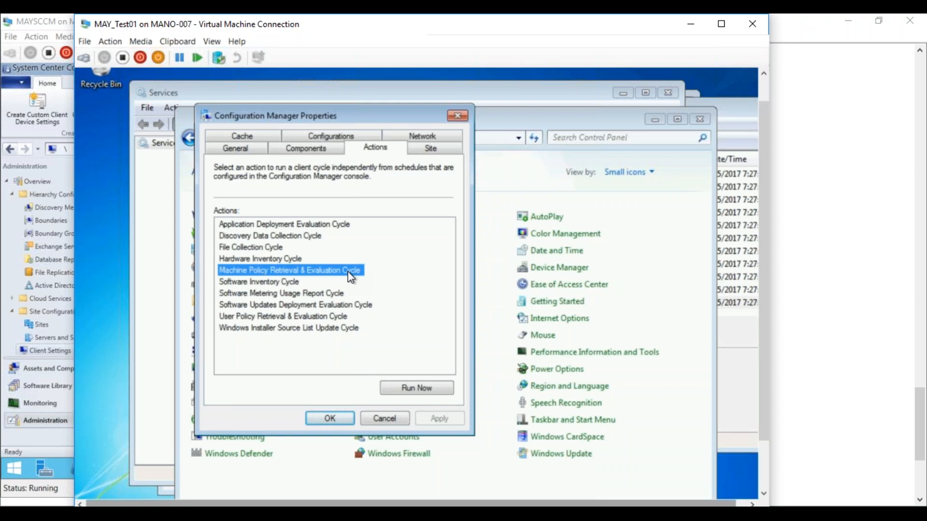
left_click(433, 397)
left_click(97, 458)
left_click(60, 373)
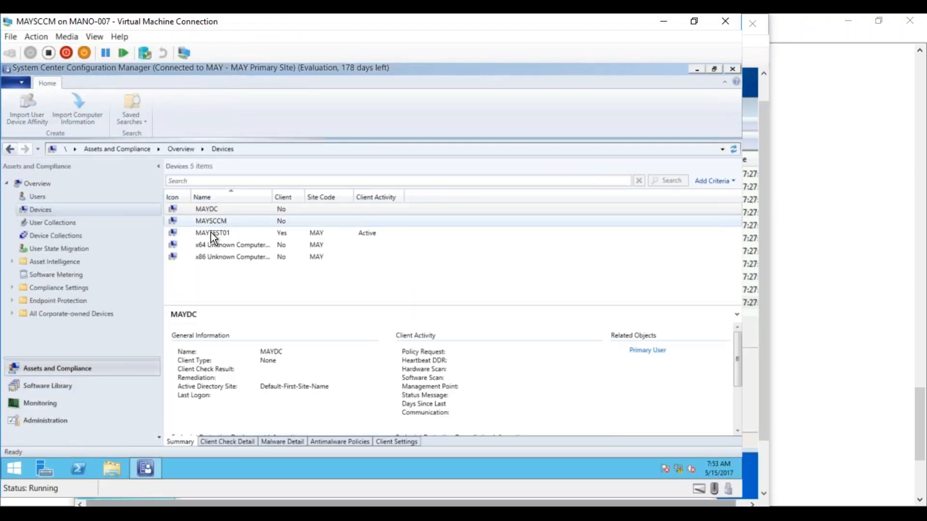
Step: Select MAYTEST01 in Devices and open its context menu to the Start submenu
left_click(211, 233)
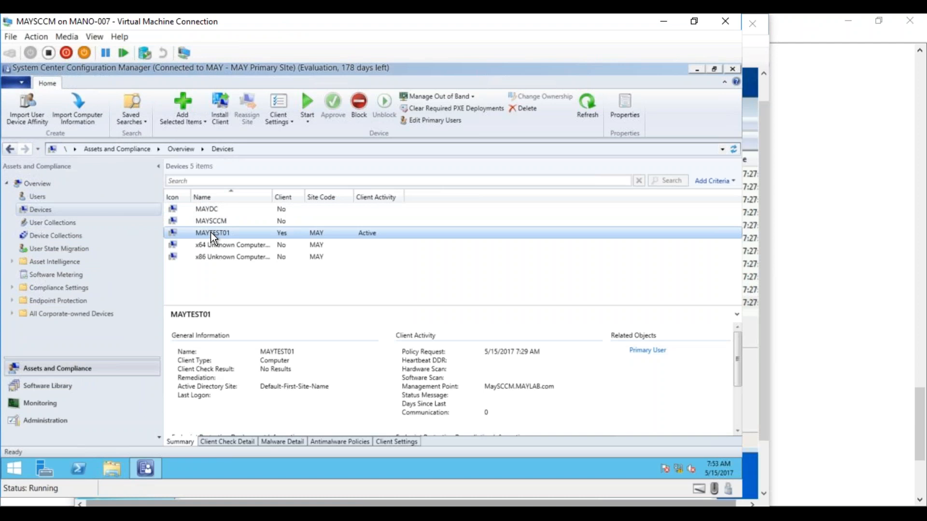
right_click(211, 233)
mouse_move(191, 293)
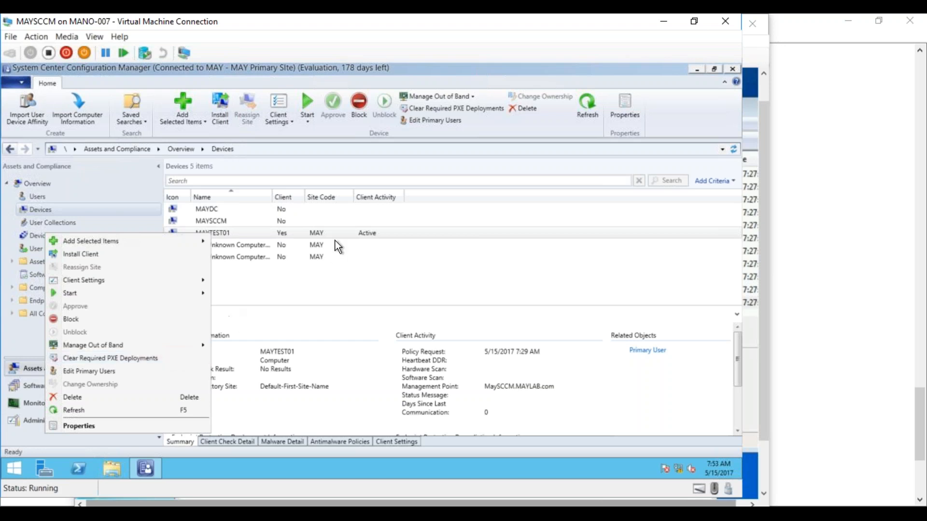
Step: Back in Notepad, set the whole document's font size to 18 and return to the top
mouse_move(145, 467)
key("alt+Tab")
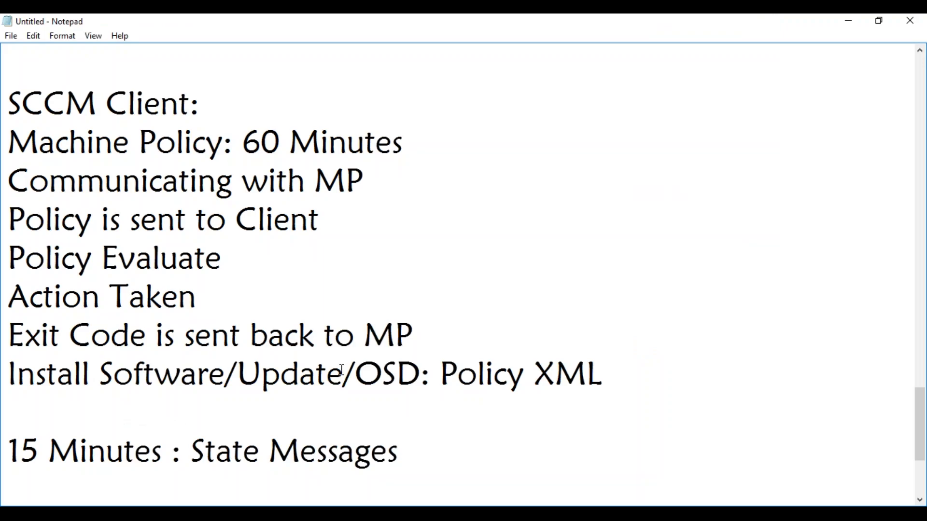
key("ctrl+a")
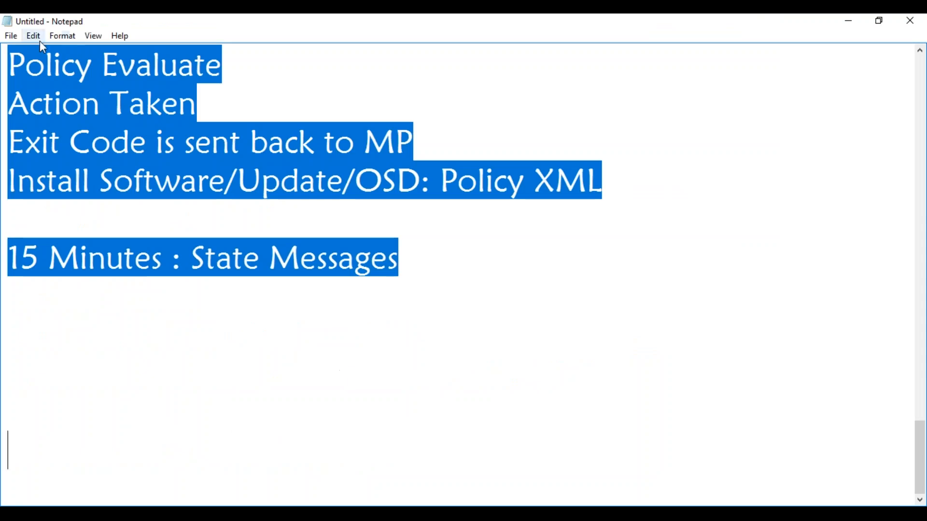
left_click(60, 40)
left_click(33, 67)
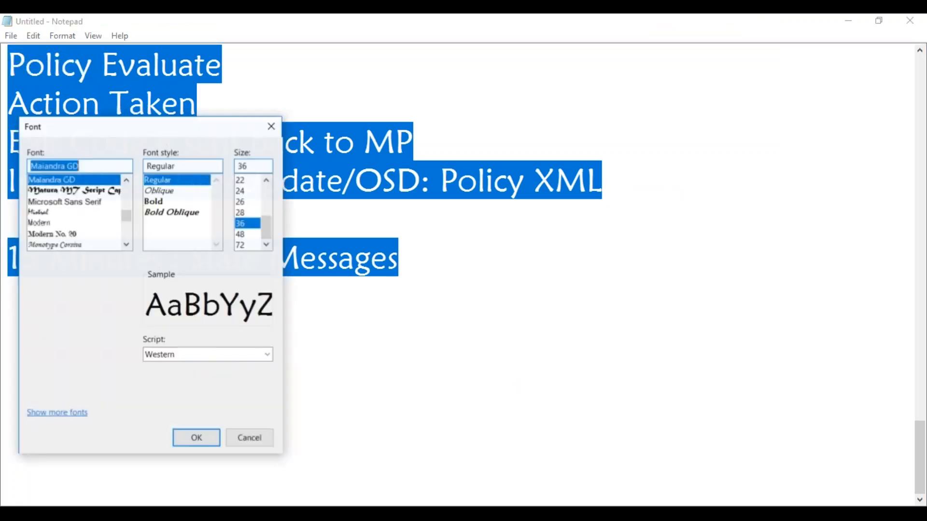
left_click_drag(265, 223, 268, 212)
left_click(244, 213)
left_click(193, 437)
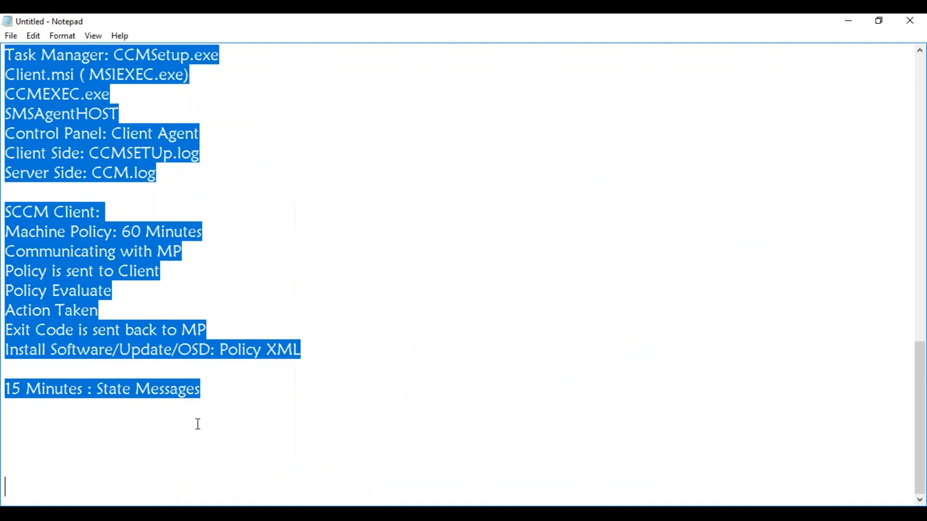
left_click(513, 289)
left_click_drag(923, 372, 924, 82)
left_click(42, 68)
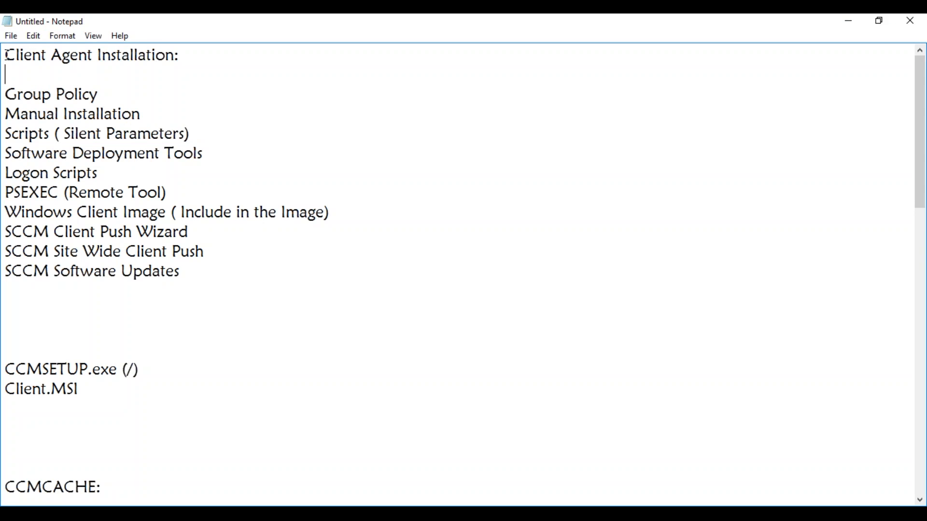
Step: Highlight the installation methods, then SCCM Client Push Wizard, Site Wide Client Push and Software Updates
left_click_drag(331, 218, 7, 95)
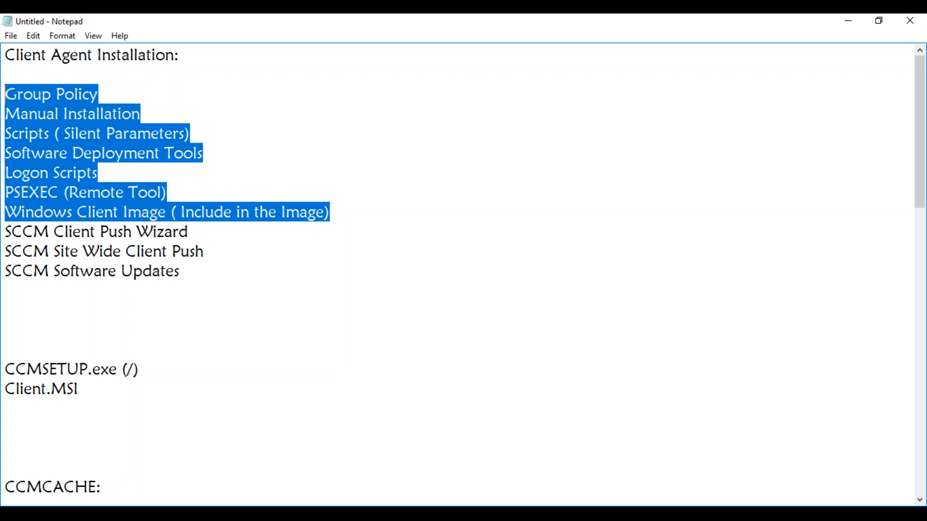
left_click(180, 232)
left_click_drag(201, 232, 11, 233)
left_click_drag(205, 251, 14, 246)
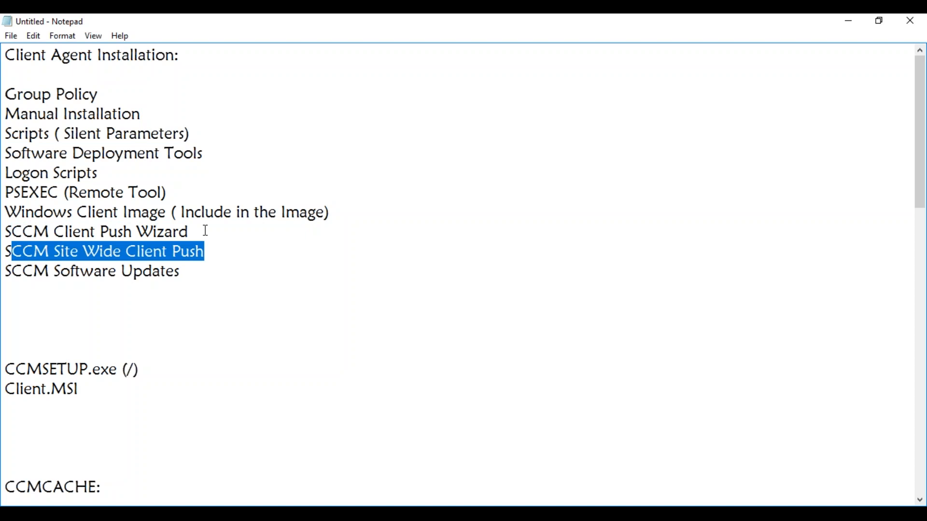
left_click_drag(206, 230, 57, 231)
left_click_drag(191, 273, 31, 275)
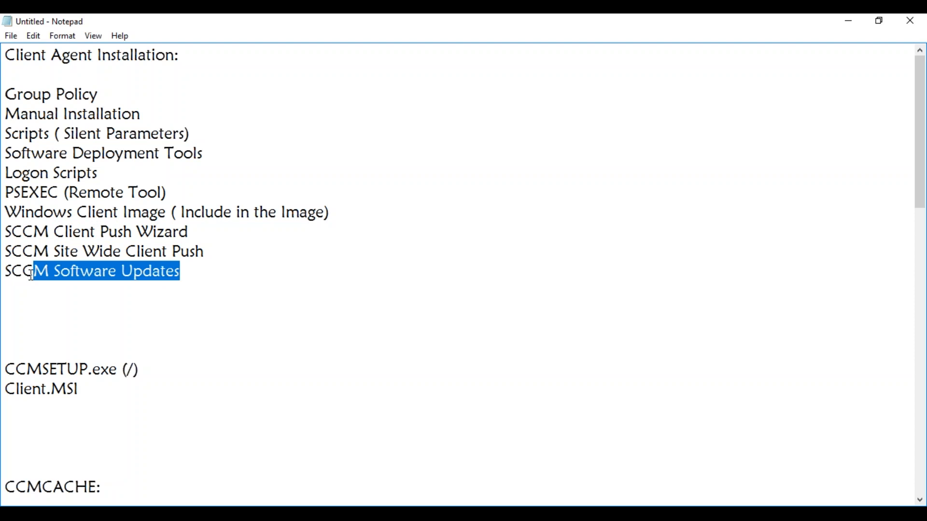
left_click(36, 315)
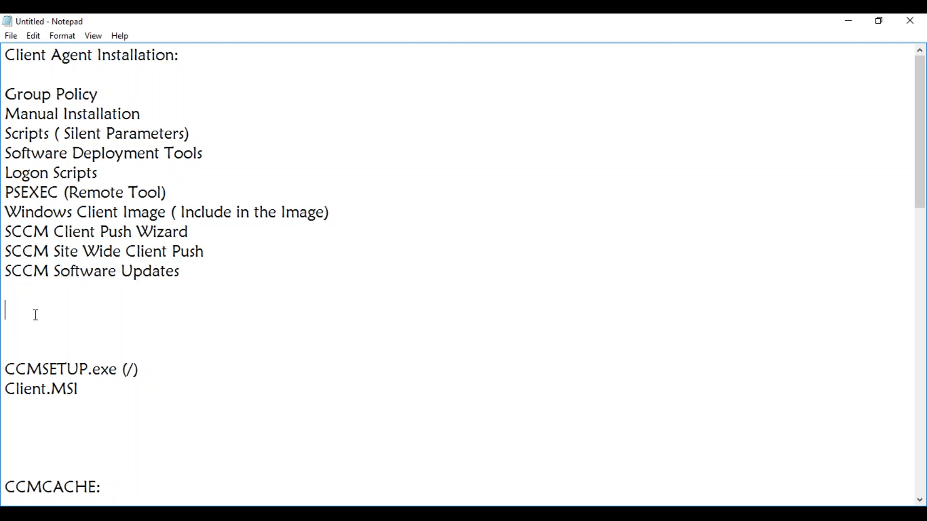
key("Down")
key("Down")
key("Down")
key("Down")
key("Down")
key("Down")
key("Down")
key("Down")
key("Down")
key("Down")
key("Down")
key("Down")
key("Down")
key("Down")
key("Down")
key("Down")
key("Down")
key("Down")
key("Down")
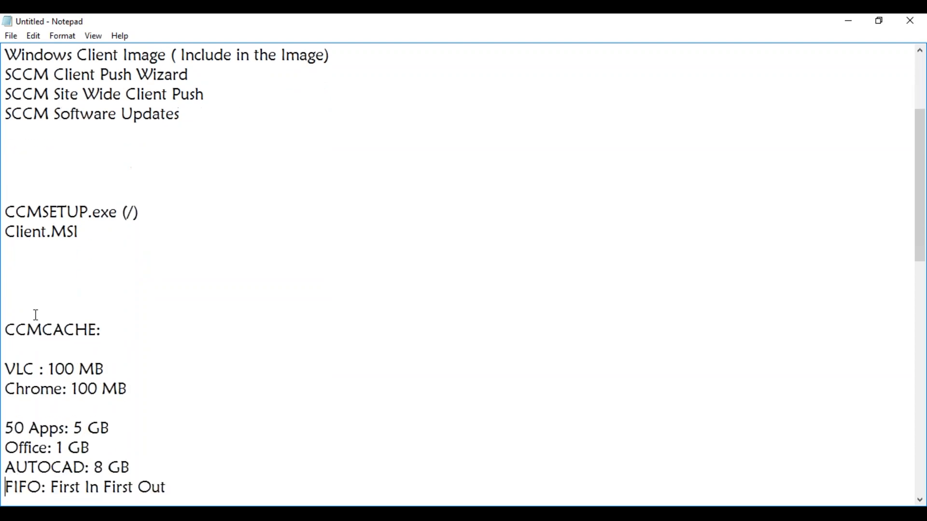
key("Down")
key("Down")
key("Down")
key("Down")
key("Down")
key("Down")
key("Down")
key("Down")
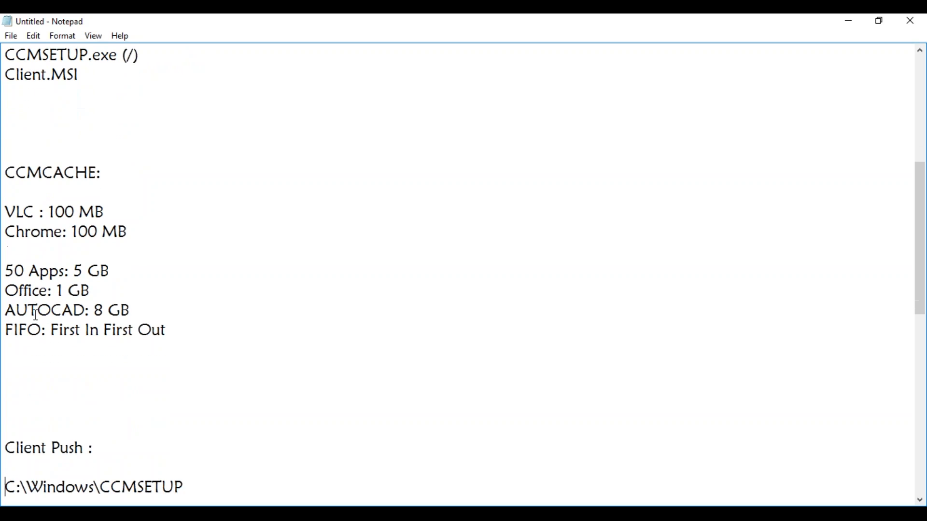
key("Down")
key("Down")
key("Down")
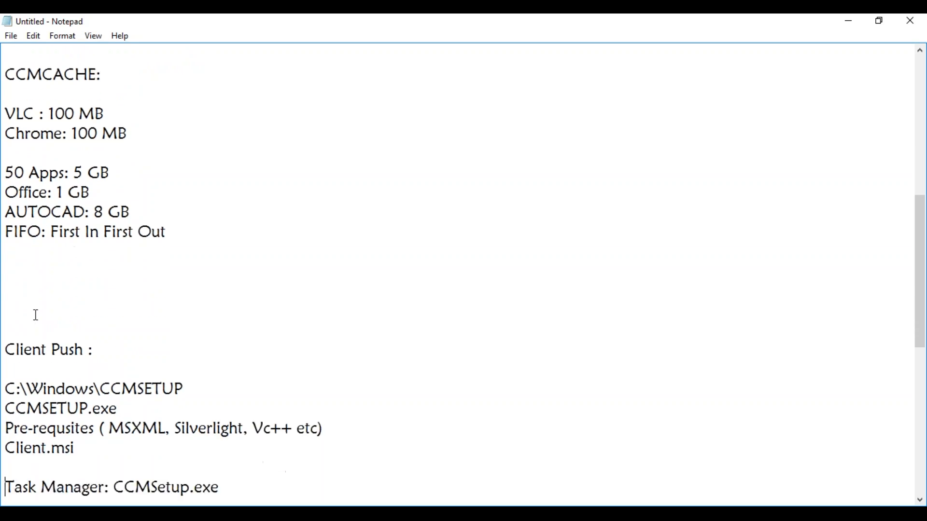
key("Down")
key("Down")
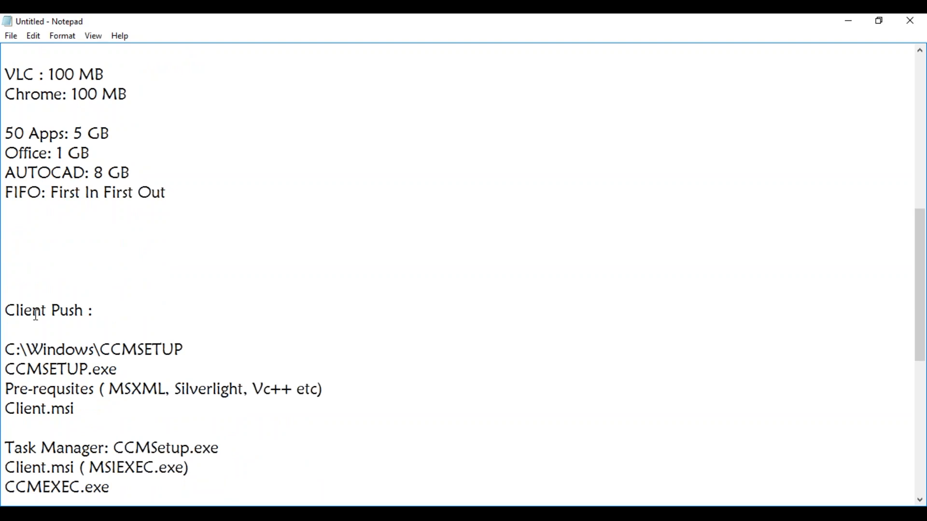
key("Down")
key("Down")
key("Down")
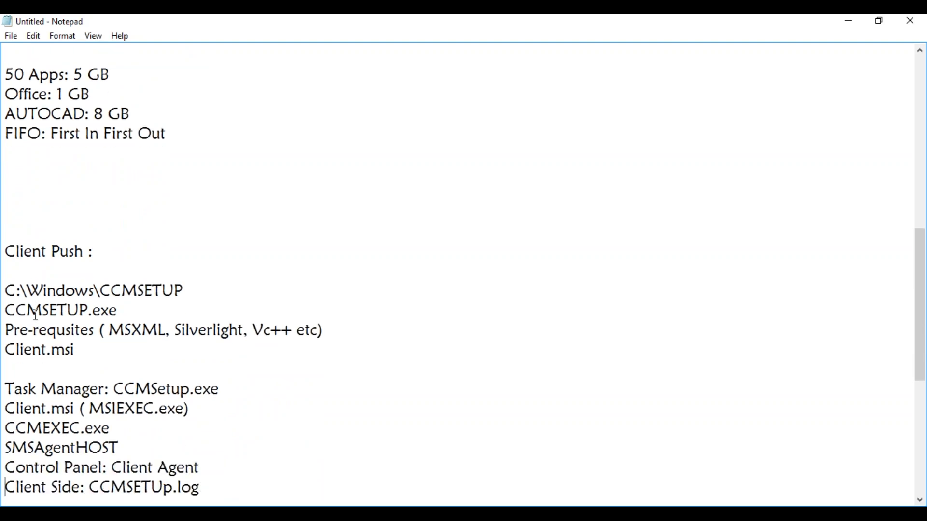
key("Down")
key("Down")
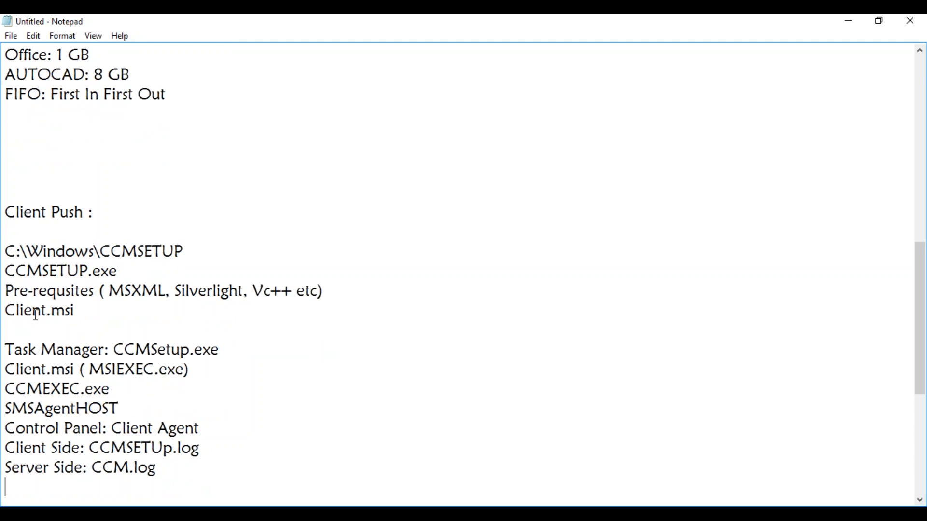
key("Down")
key("Down")
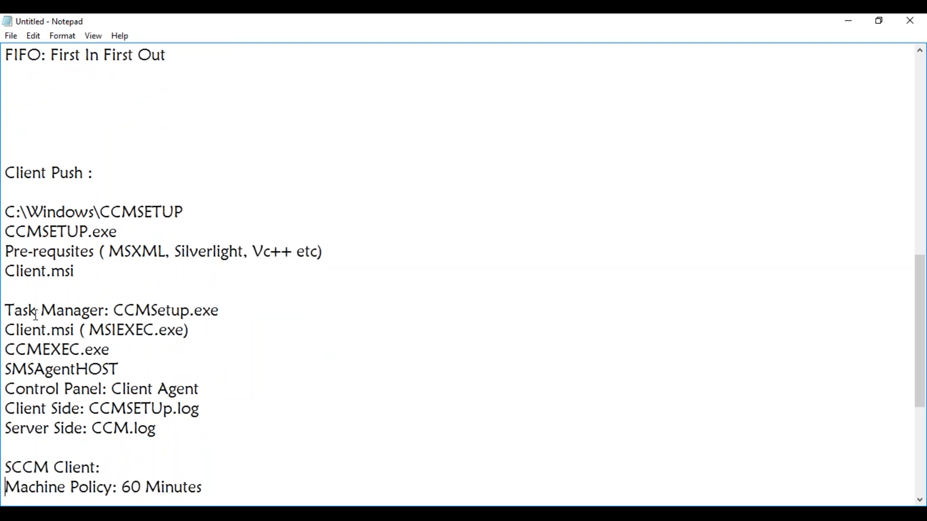
key("Down")
key("Down")
key("Down")
key("Down")
key("Down")
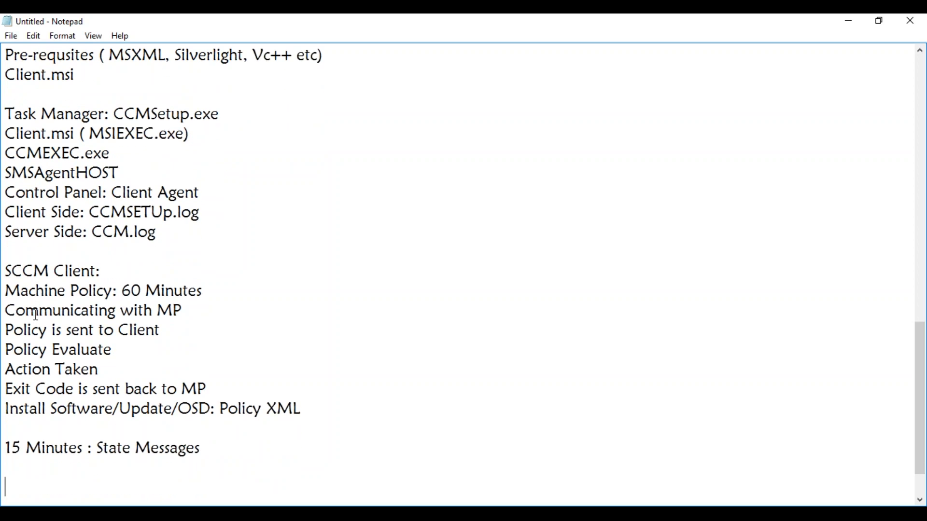
scroll(37, 315, "down", 3)
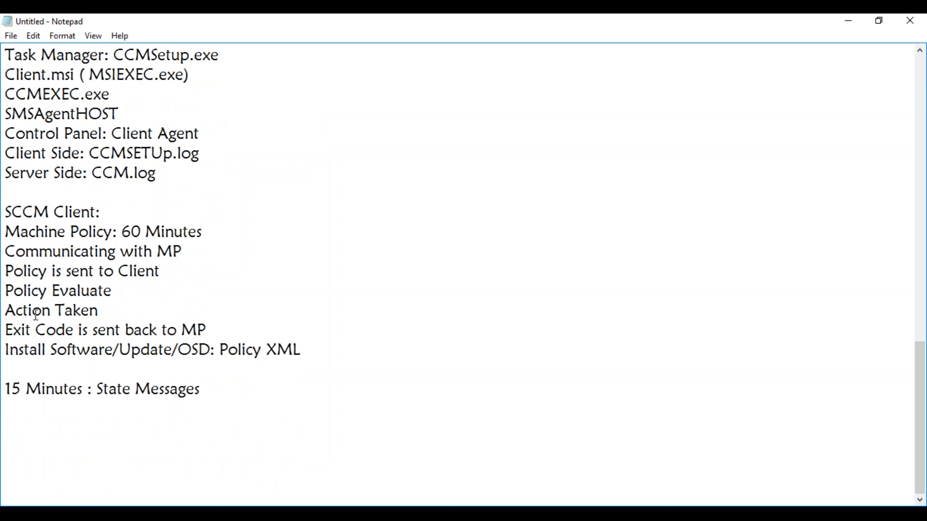
Step: Minimize Notepad, focus the console and right-click the MAYTEST01 device
left_click(845, 24)
left_click(458, 245)
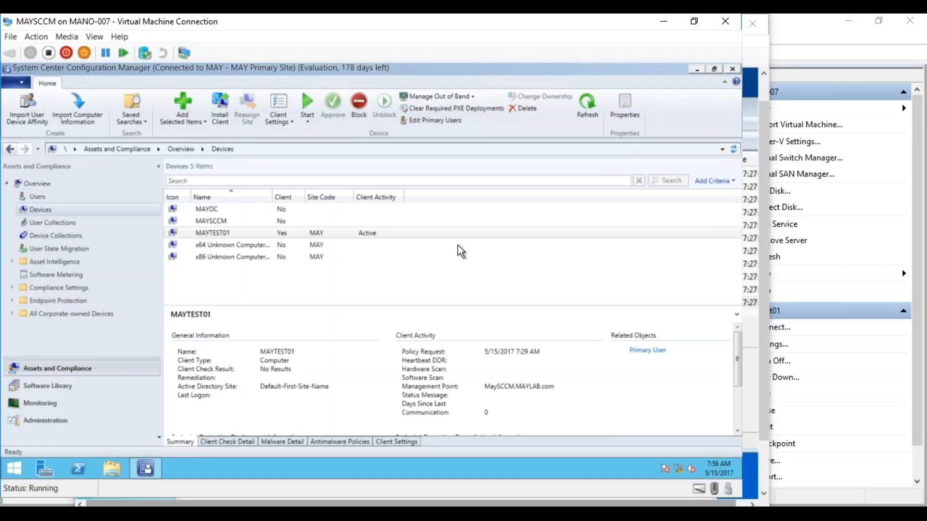
left_click(234, 244)
left_click(215, 233)
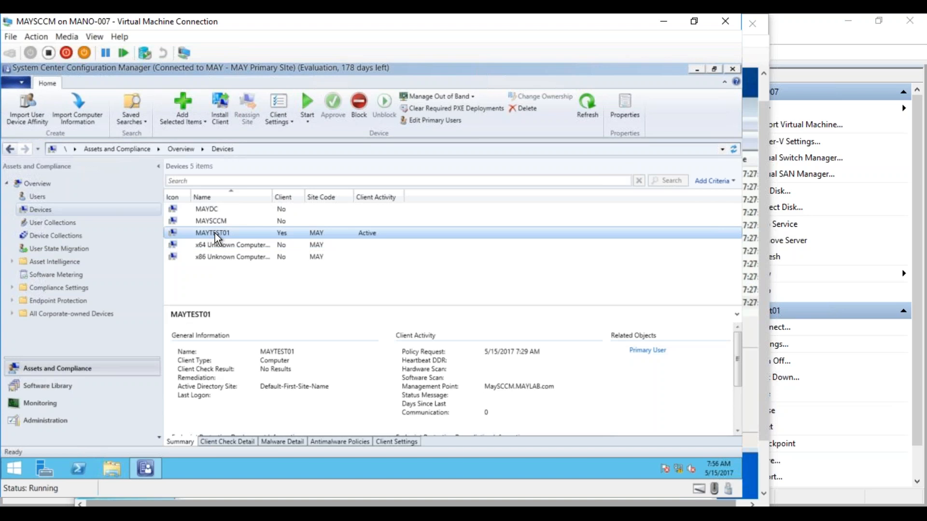
right_click(218, 238)
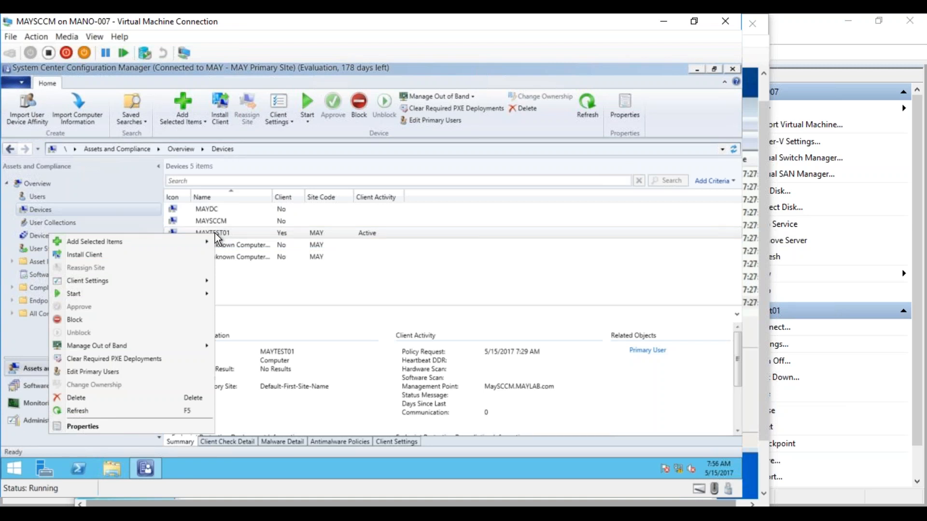
Step: Open Resource Explorer for MAYTEST01, browse CDROM, Computer System, Disk, Partition and Memory inventory
mouse_move(185, 295)
left_click(248, 296)
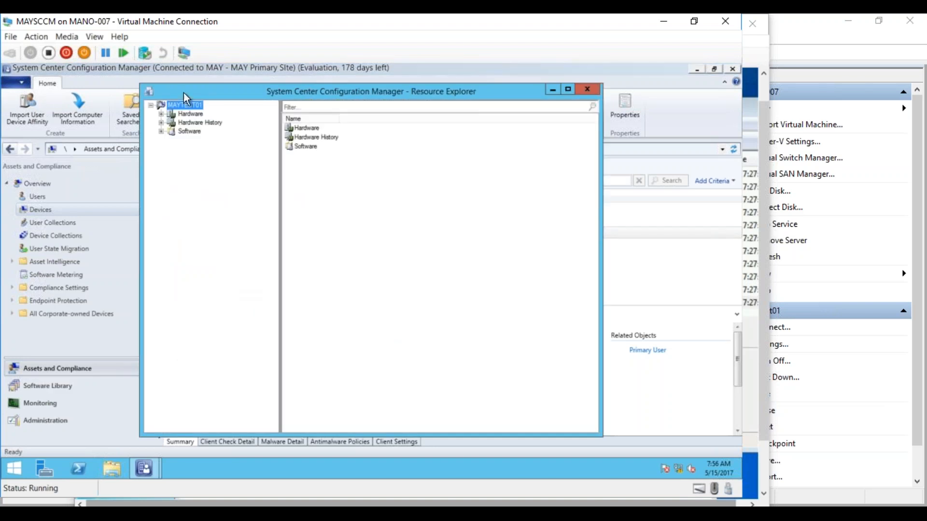
left_click(161, 113)
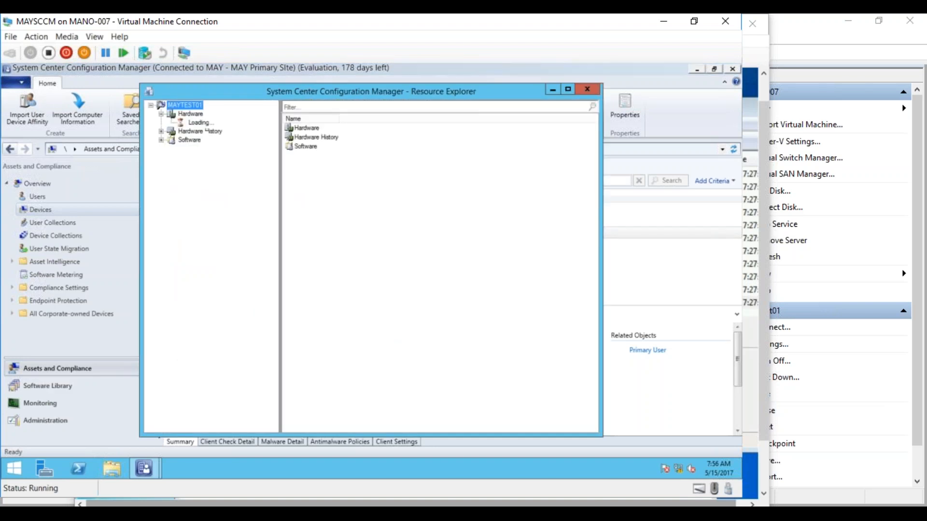
left_click(215, 122)
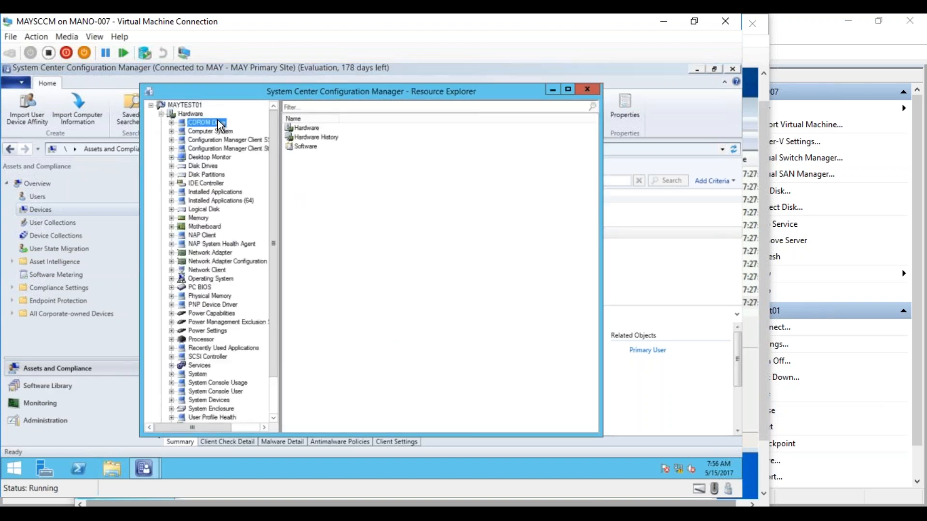
left_click(217, 131)
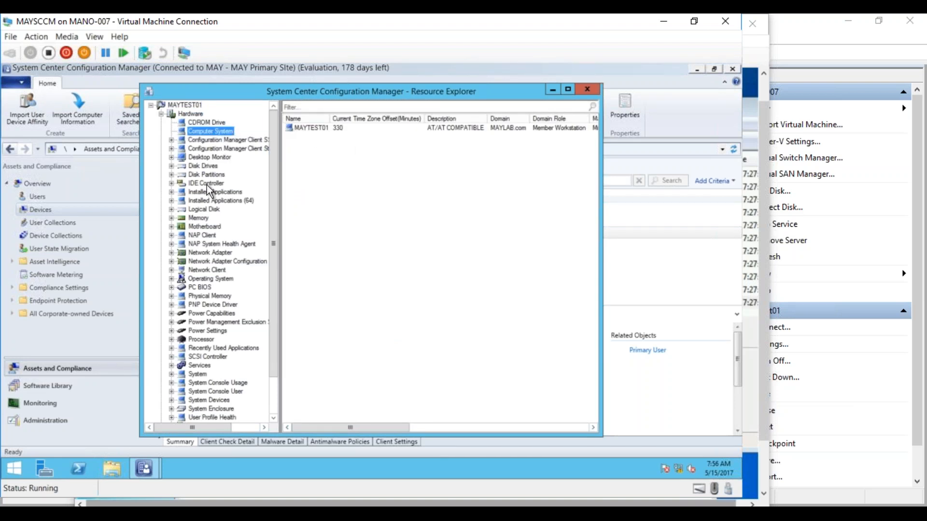
left_click(209, 167)
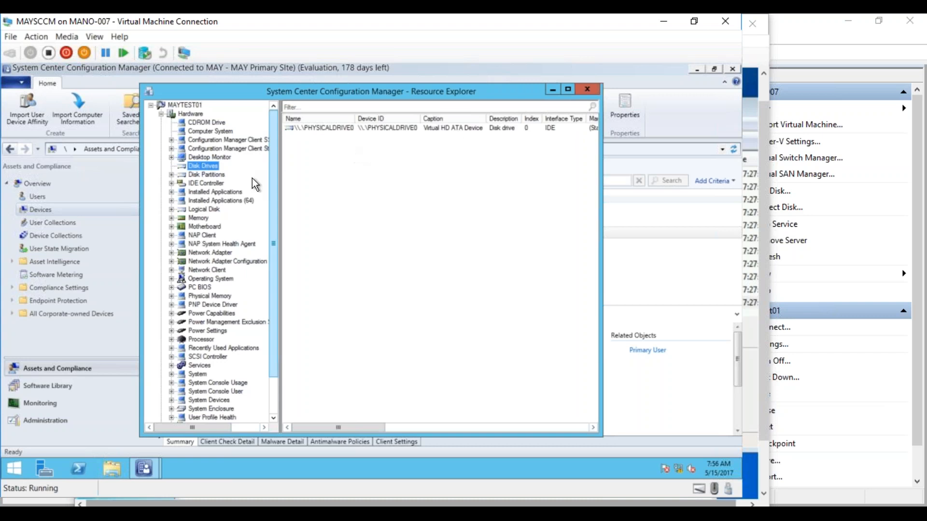
left_click(217, 176)
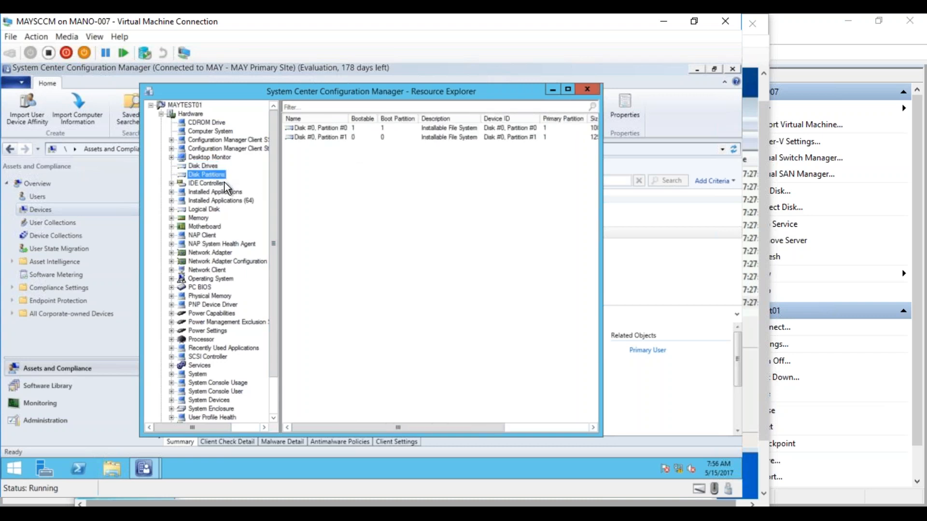
left_click(201, 220)
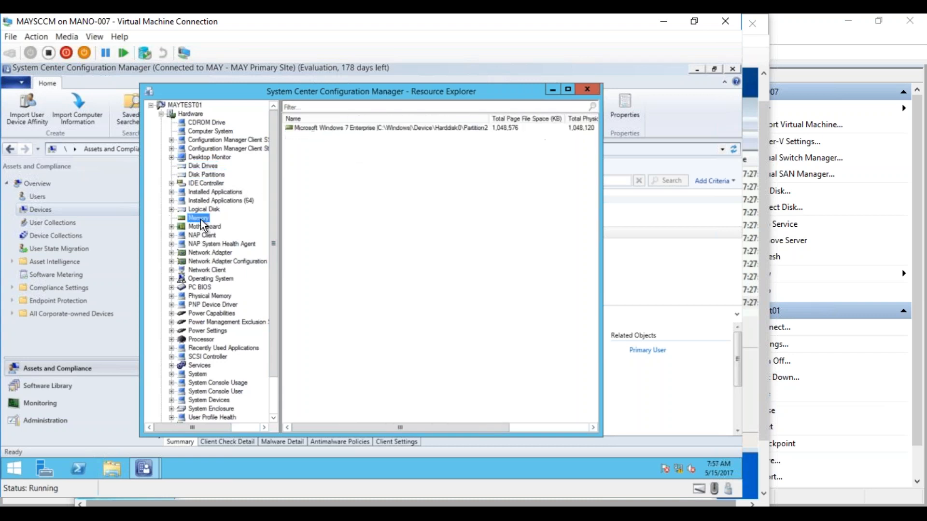
left_click(567, 89)
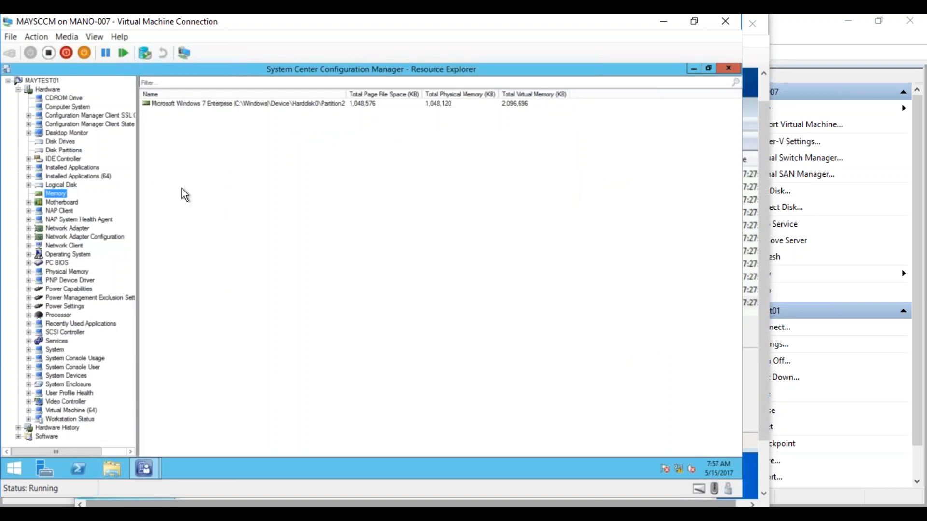
Step: View Network Adapter and Operating System inventory, then Installed Applications, and preview the running VMs
left_click(72, 230)
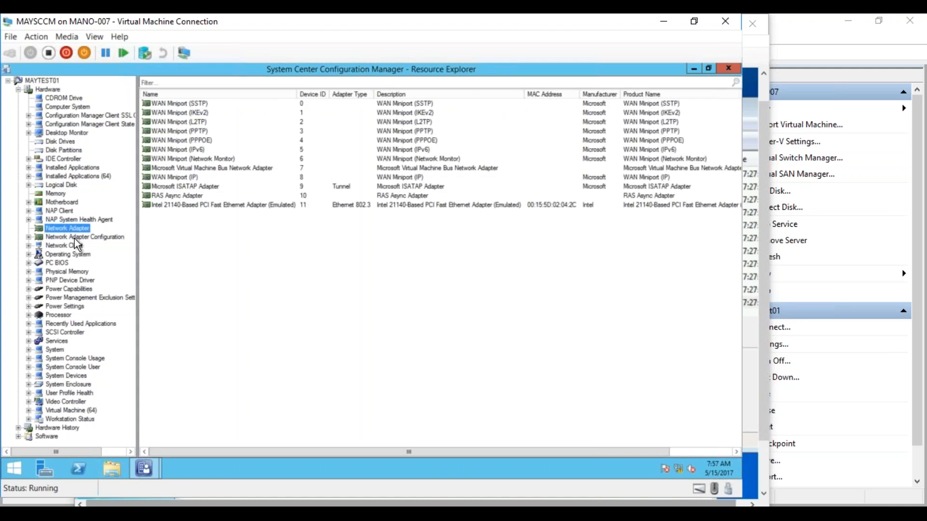
left_click(63, 255)
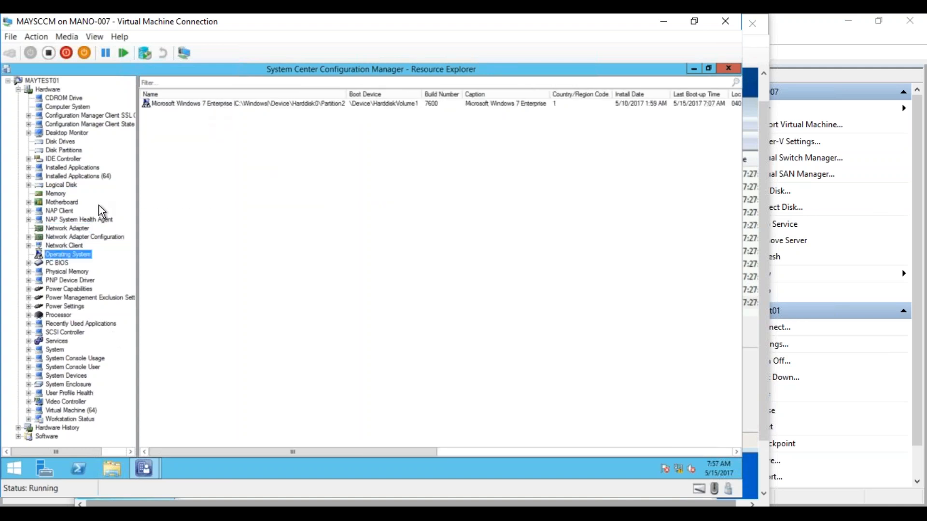
left_click(18, 437)
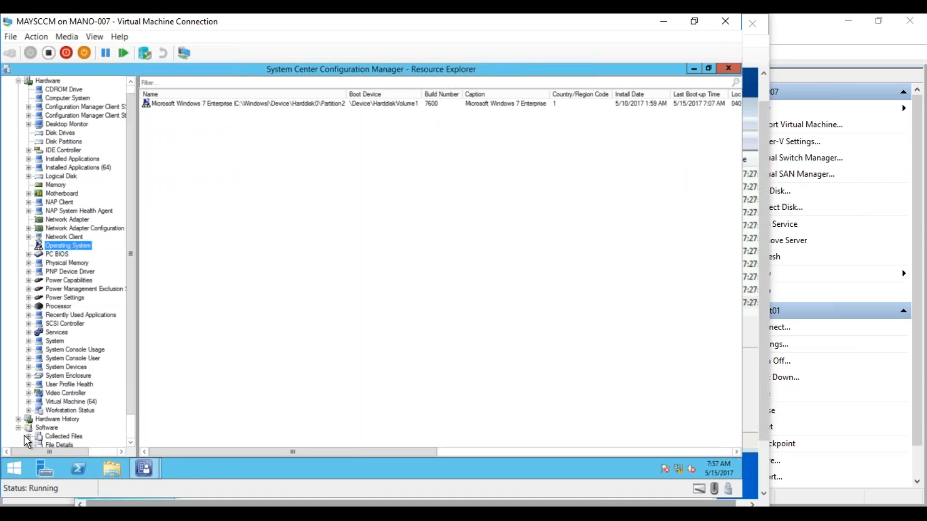
scroll(129, 427, "down", 1)
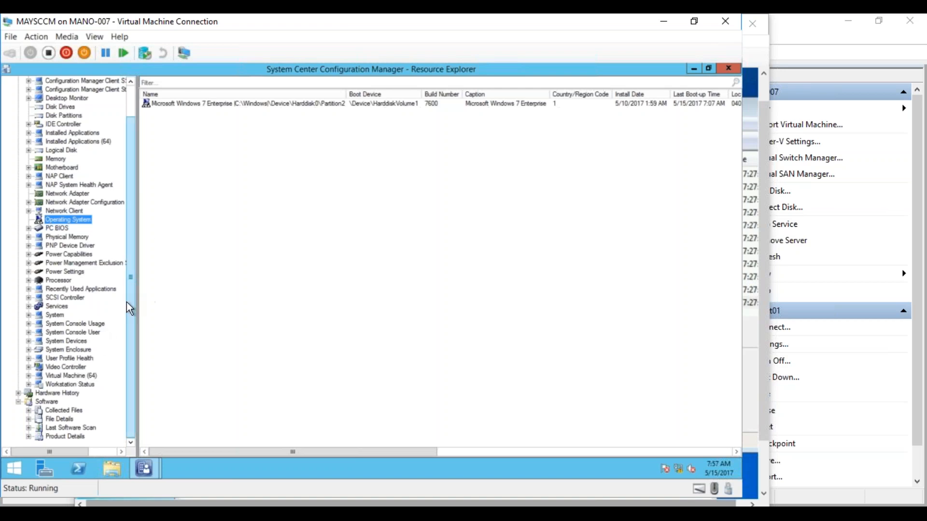
left_click_drag(129, 302, 132, 263)
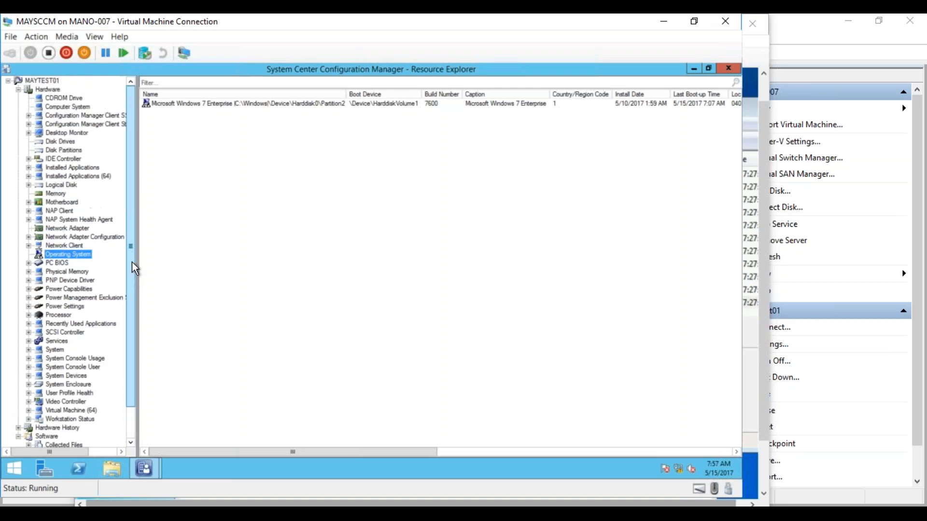
left_click(83, 167)
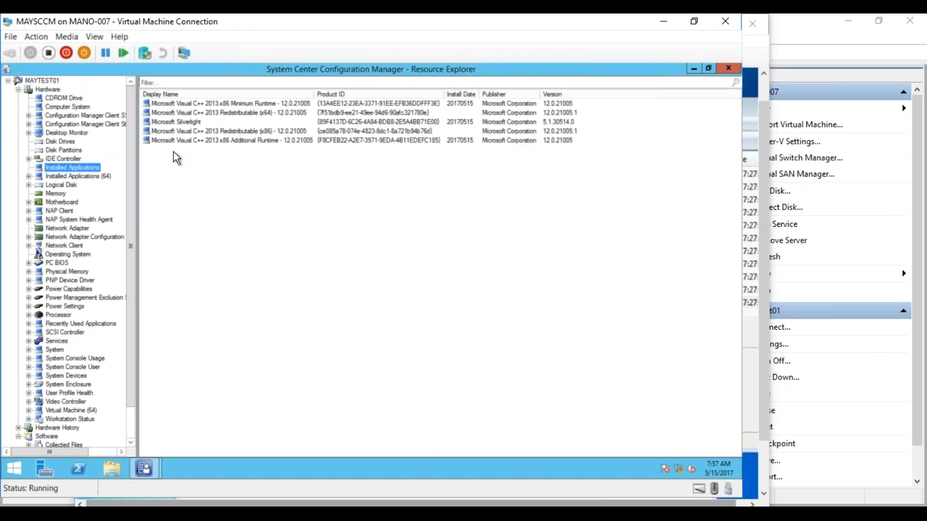
left_click(180, 514)
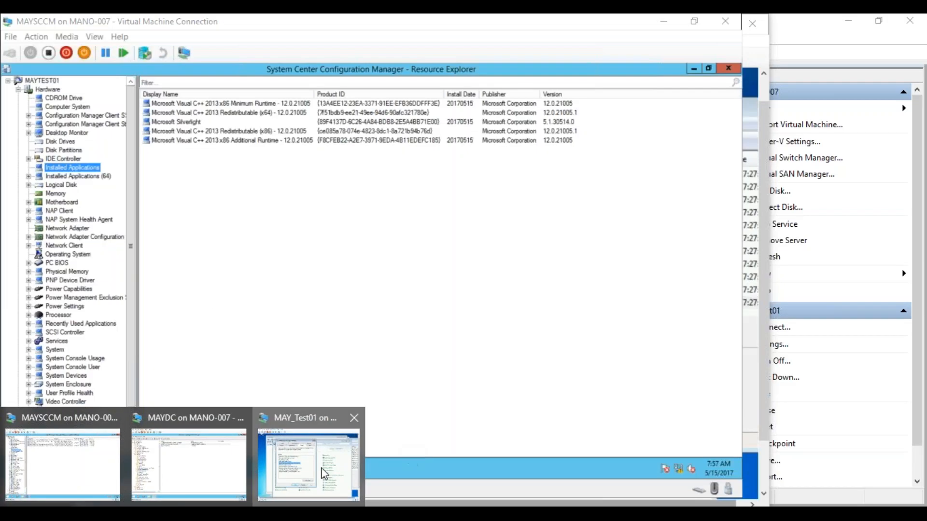
Step: On the MAY_Test01 client, run appwiz.cpl to open Programs and Features, then return to Resource Explorer
left_click(288, 464)
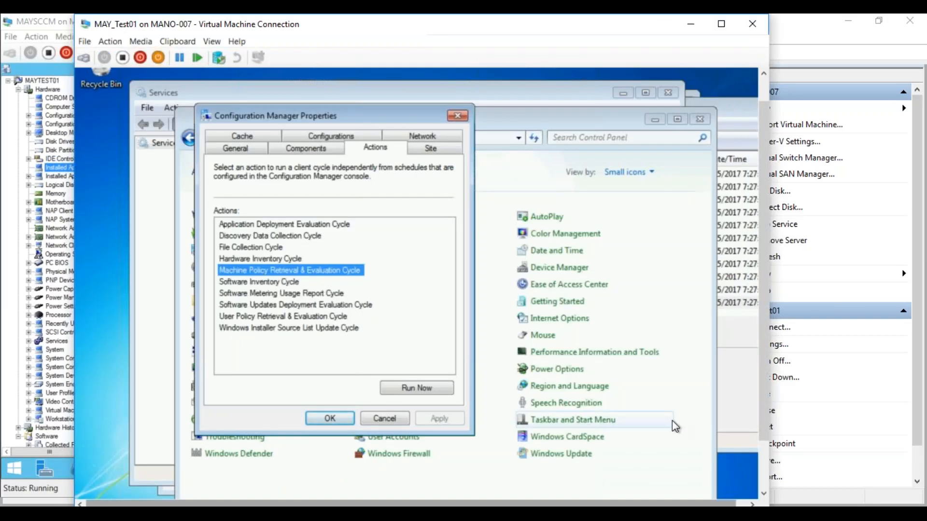
left_click(761, 473)
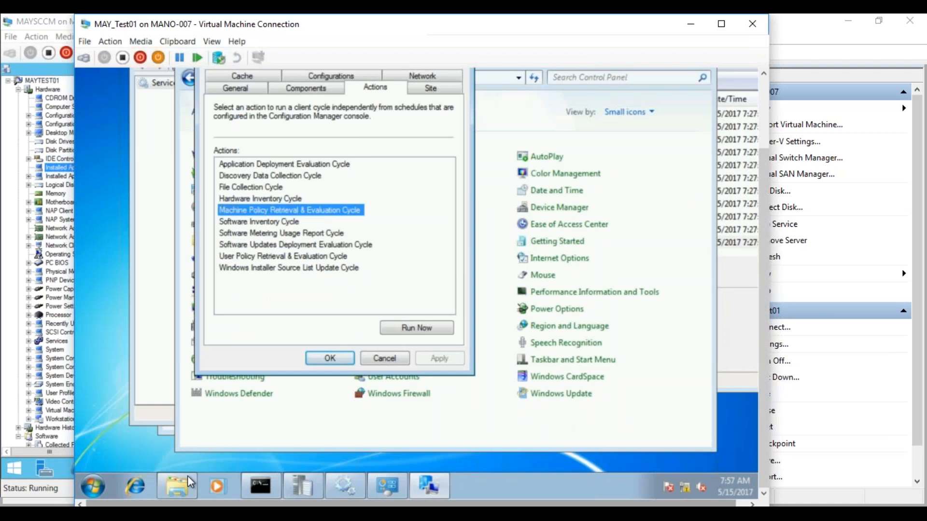
left_click(94, 488)
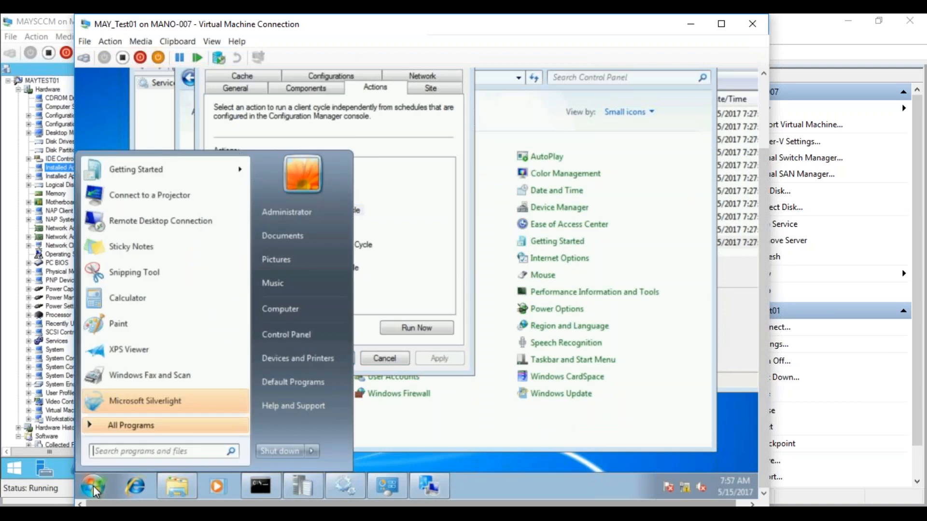
type("appwiz.cpl")
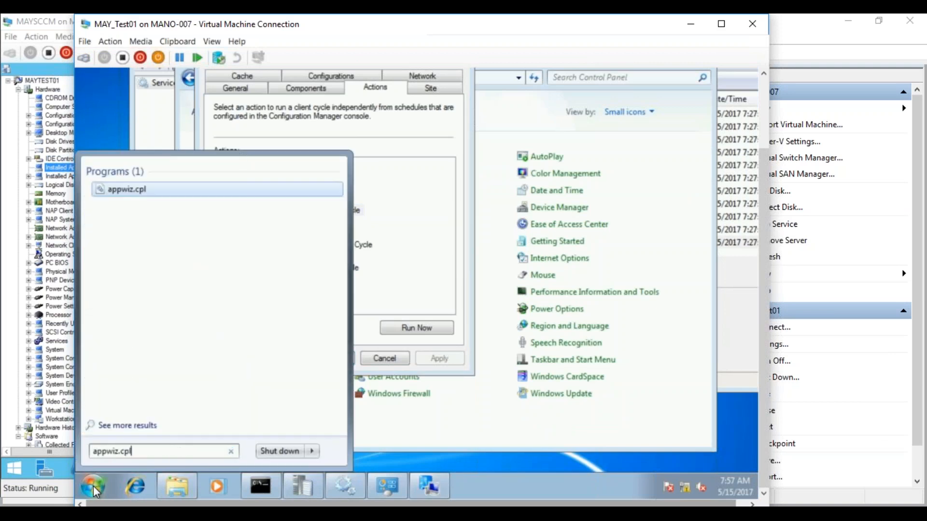
key("Return")
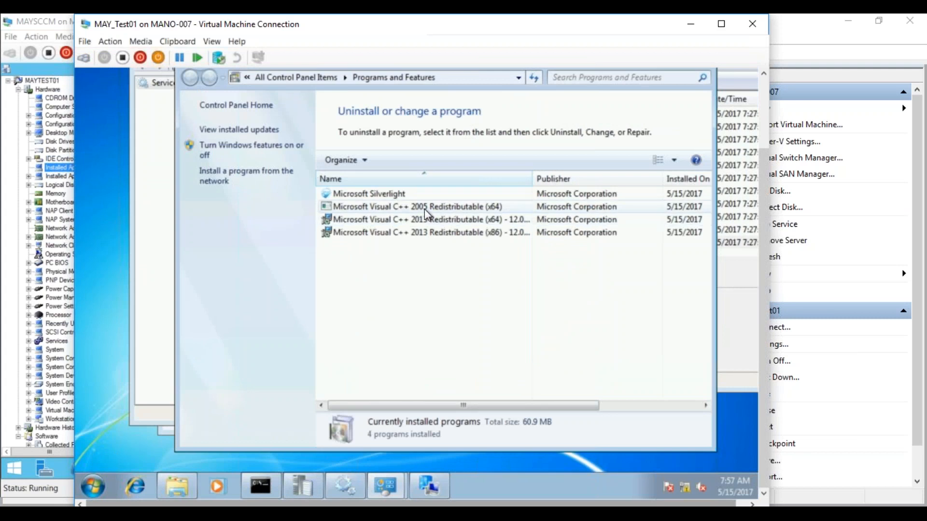
left_click(56, 165)
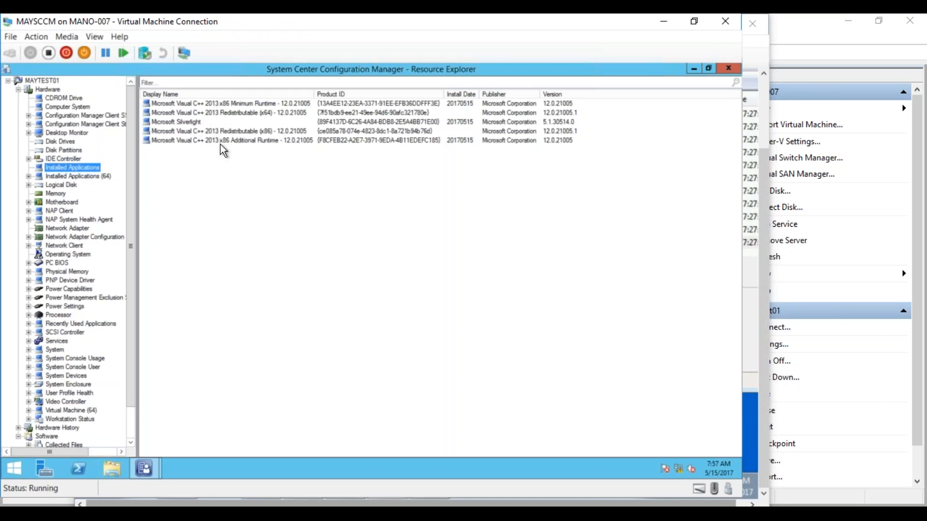
Step: List MAYTEST01's Installed Applications (64), then place the caret below the State Messages line in Notepad
left_click(90, 177)
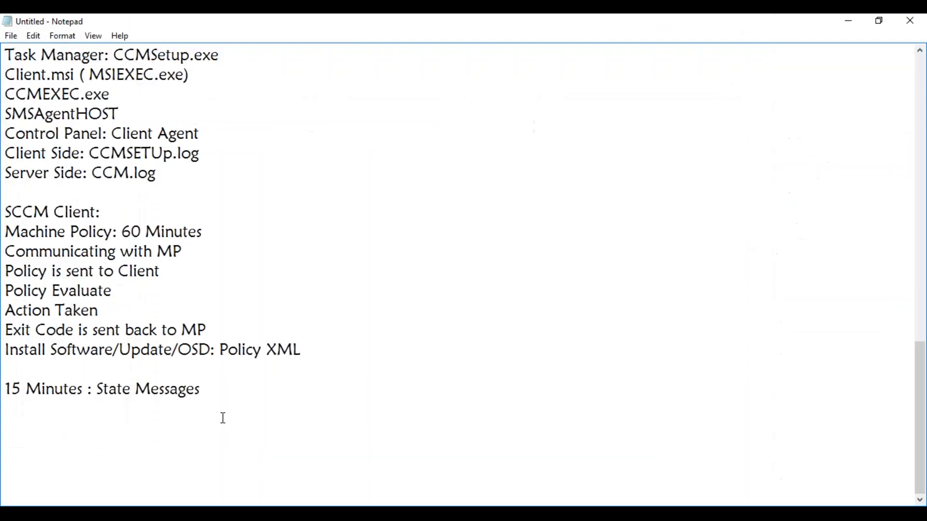
left_click(223, 418)
Step: Type Inventory Management, Software Distribution, Software Updates Management, Operating system Deployment, Compliance Management and Reporting on separate lines
key("Return")
type("Inventory Management")
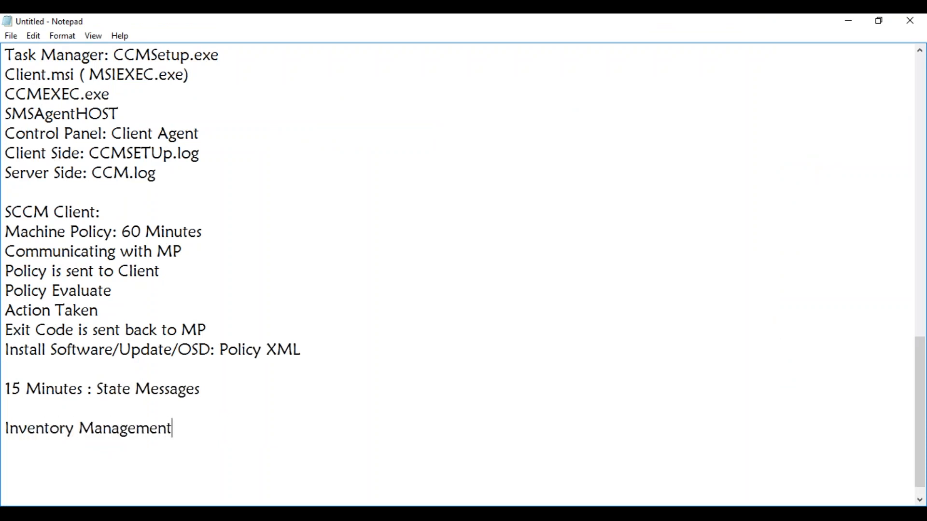
key("Return")
type("Software Distrib")
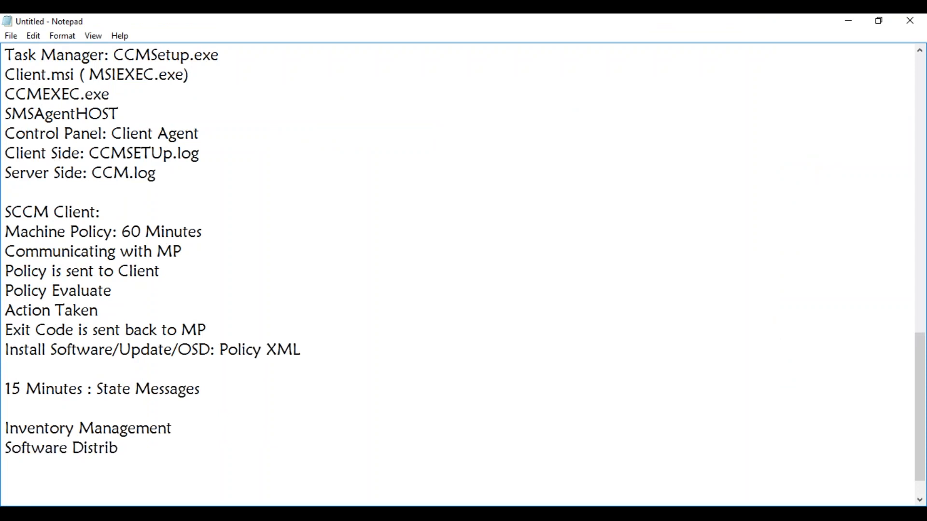
type("ution")
key("Return")
type("Software U")
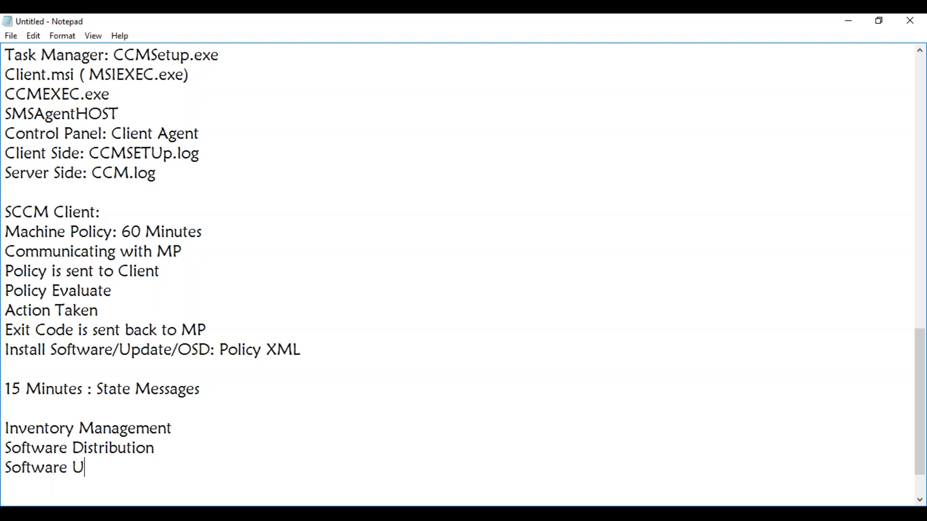
type("pdates Management")
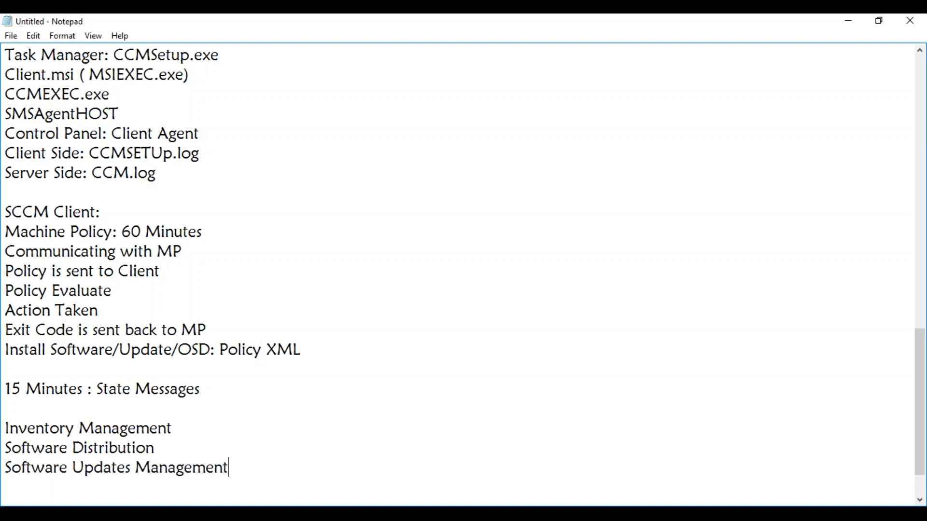
key("Return")
type("Operating sy")
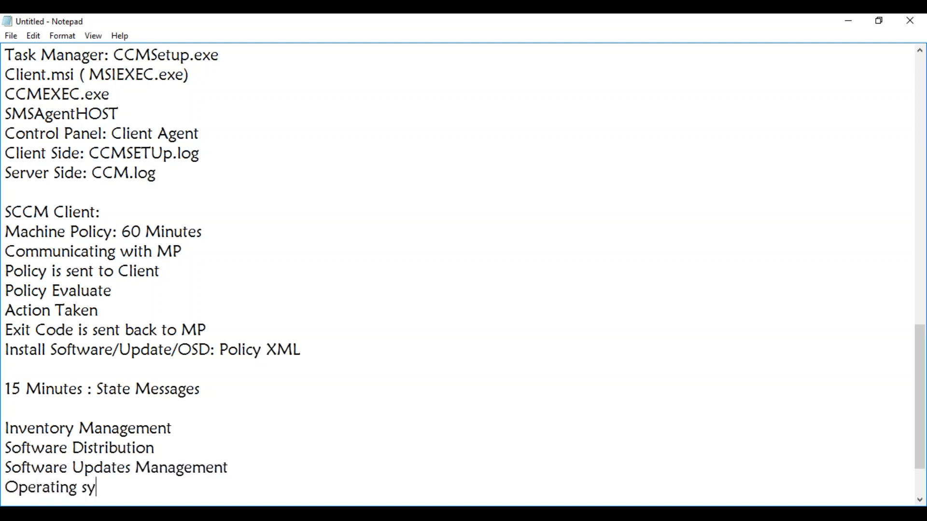
type("stem Depl")
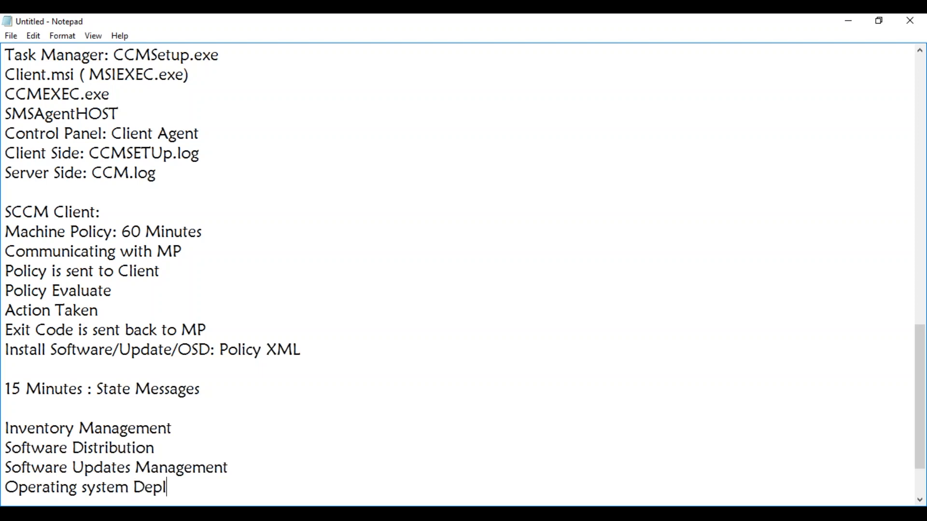
type("oyment")
key("Return")
type("Comp")
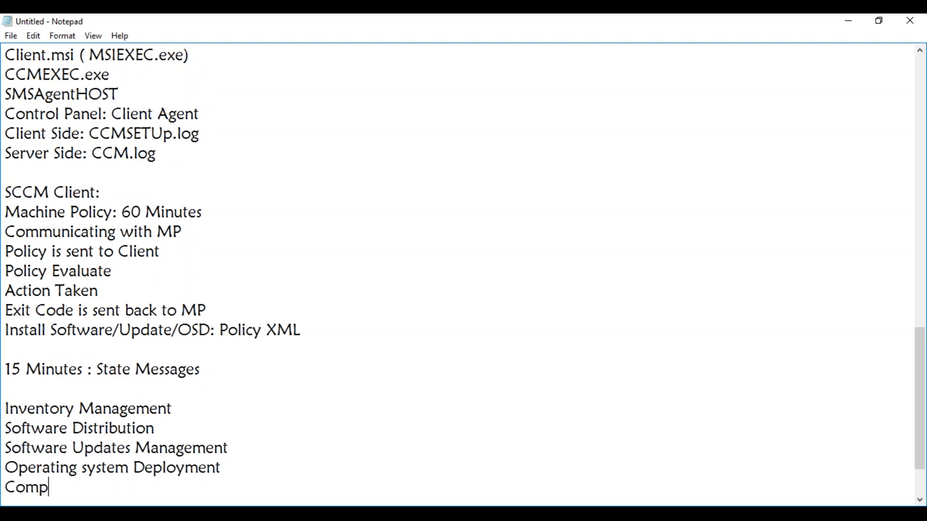
type("liance Management")
key("Return")
type("Reporting")
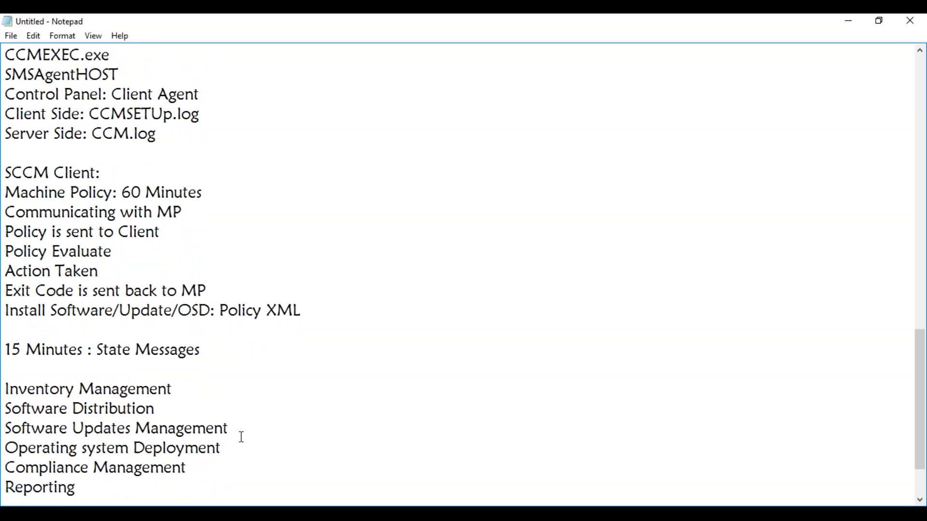
Step: Capitalise 'System' and append '( Capture Image, Deploy Image)' to the Operating System Deployment line
left_click(89, 449)
key("BackSpace")
type("S")
left_click(238, 450)
type("( C")
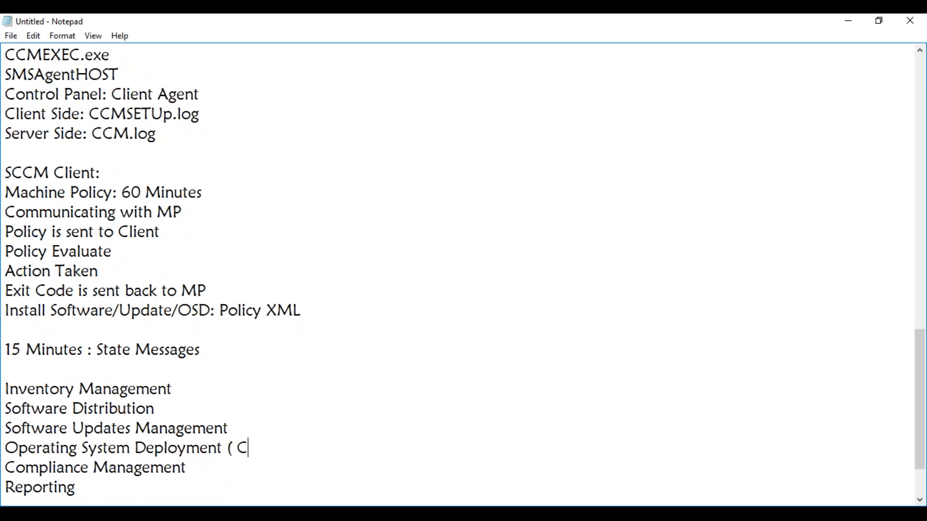
type("apture Image")
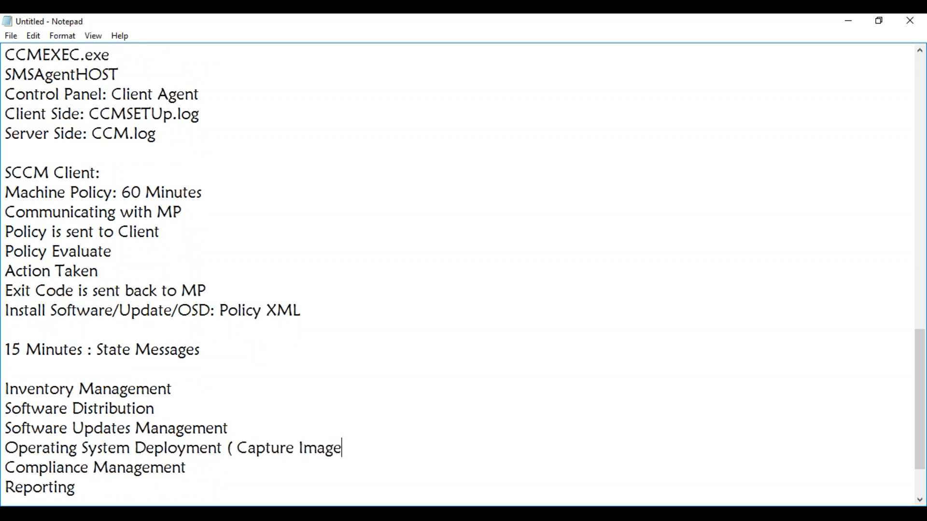
type(", Deplo")
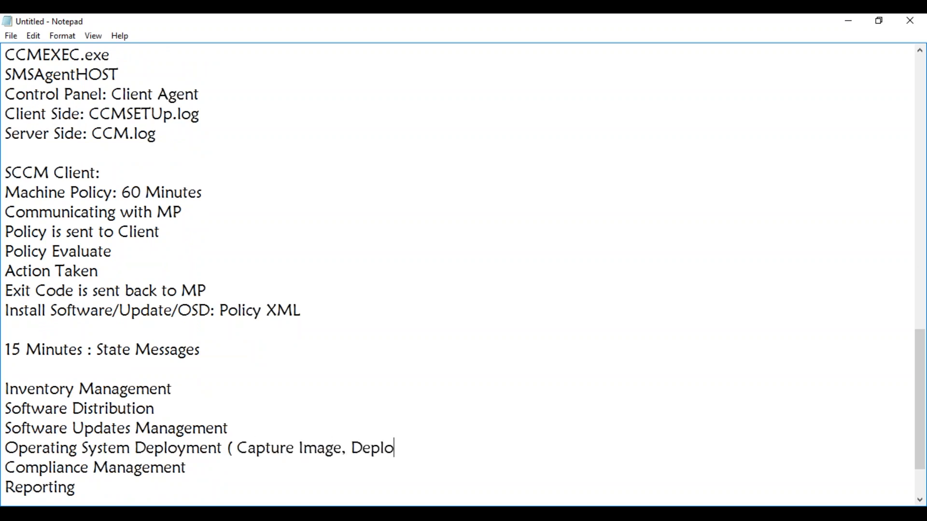
type(" Image")
left_click(394, 449)
type("y Image")
left_click(453, 448)
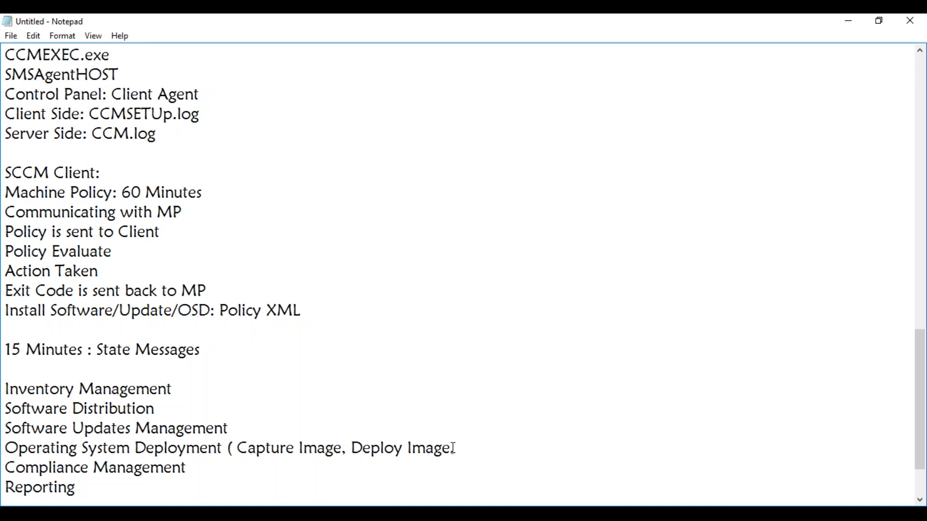
key("BackSpace")
type(", TS")
key("BackSpace")
key("BackSpace")
key("BackSpace")
key("BackSpace")
type(")")
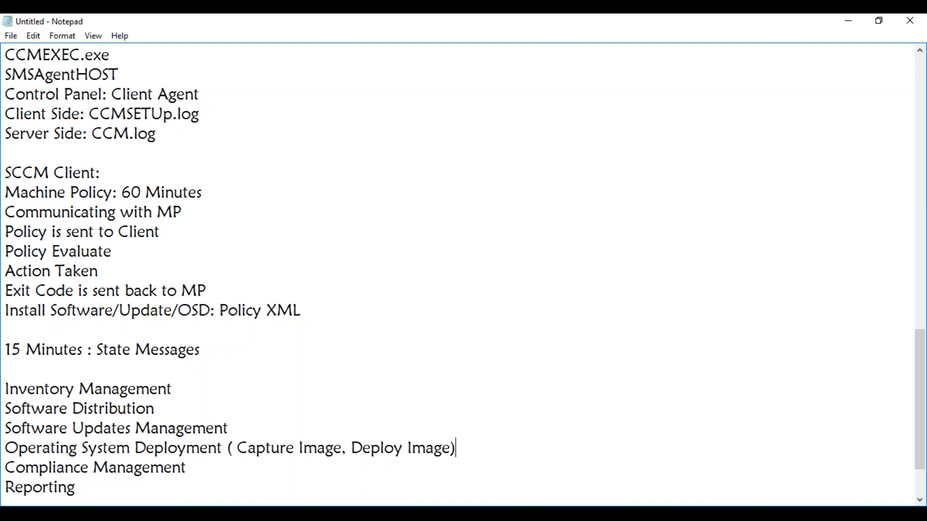
Step: Scroll the notes up to the installation methods list, from Manual Installation to SCCM Software Updates
left_click_drag(922, 389, 887, 130)
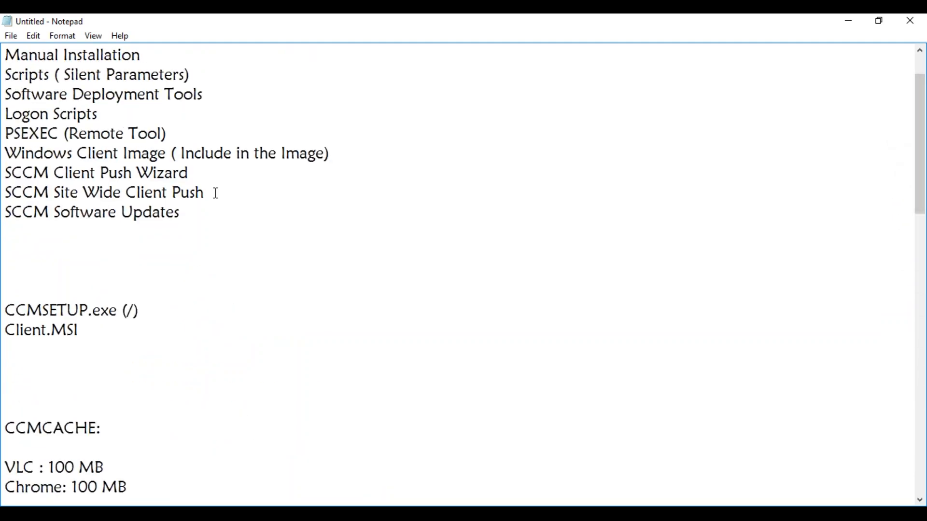
left_click_drag(205, 194, 73, 191)
left_click_drag(26, 191, 4, 192)
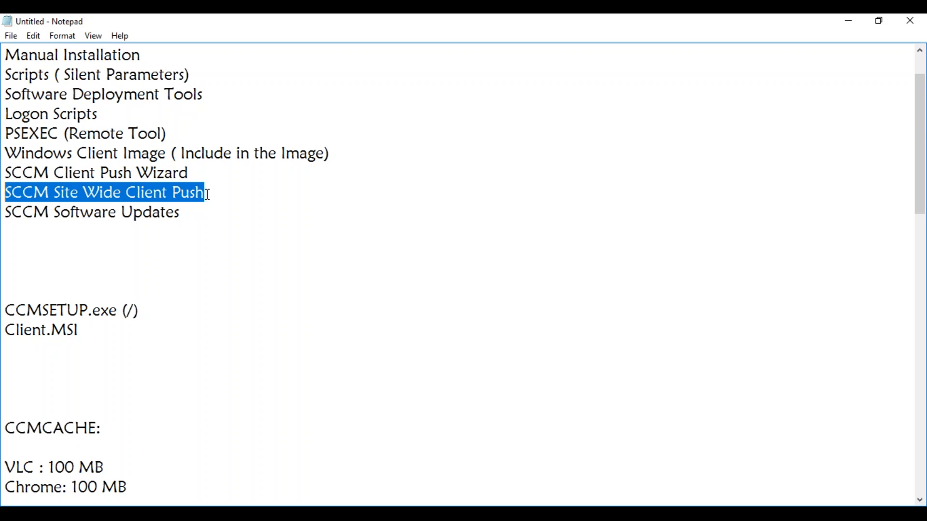
left_click_drag(191, 173, 7, 177)
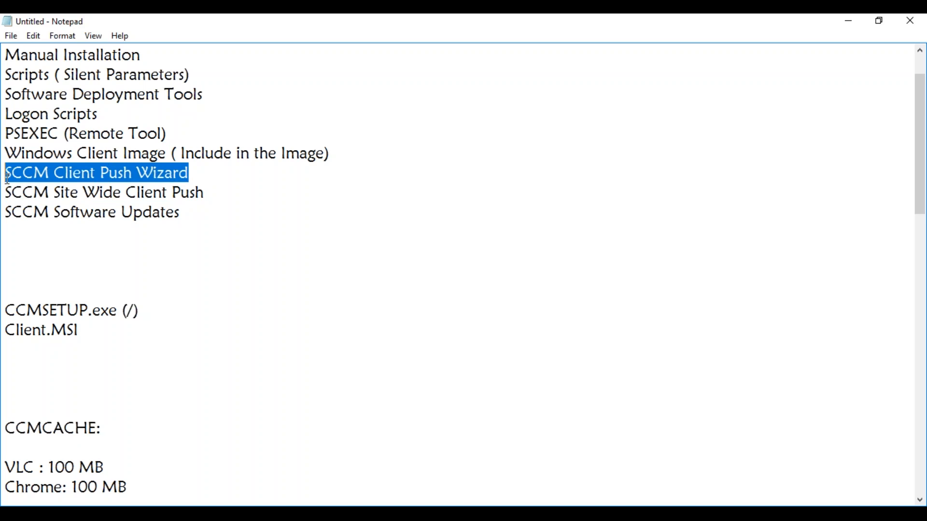
left_click(228, 195)
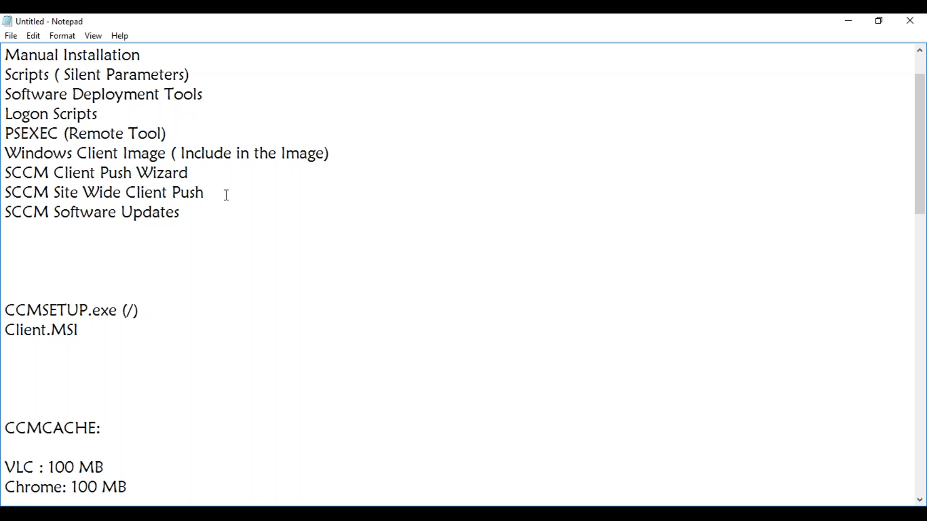
left_click_drag(190, 174, 7, 172)
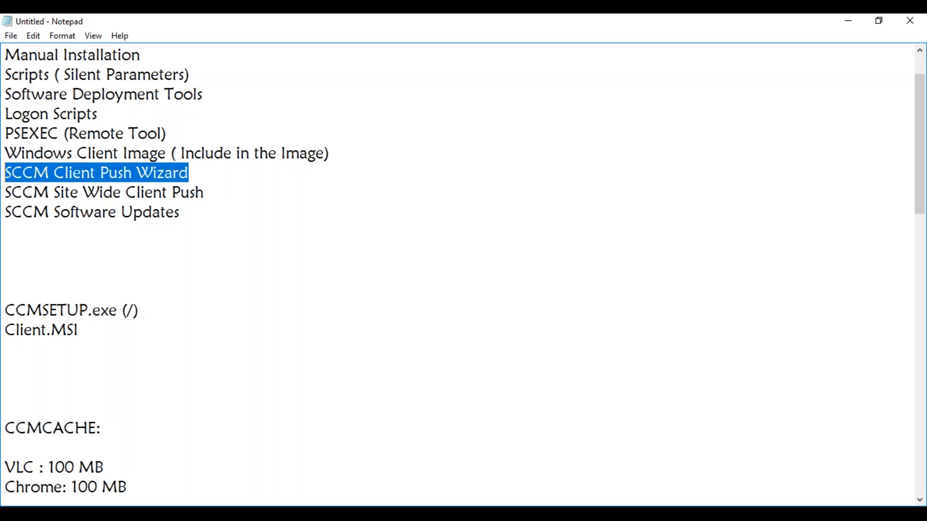
left_click(216, 194)
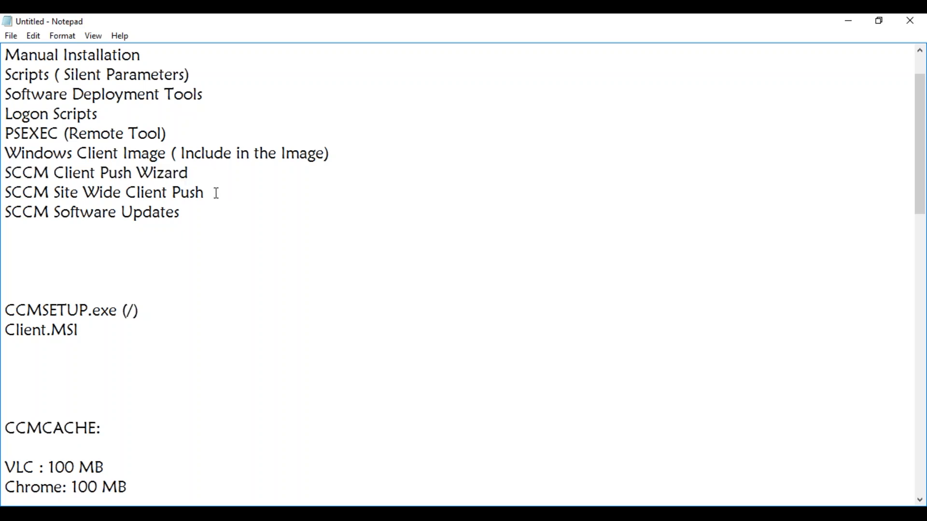
Step: Append ': 1 Hour till 7 Days' to the SCCM Site Wide Client Push line
type(":")
type("1 Hour till 7 Day")
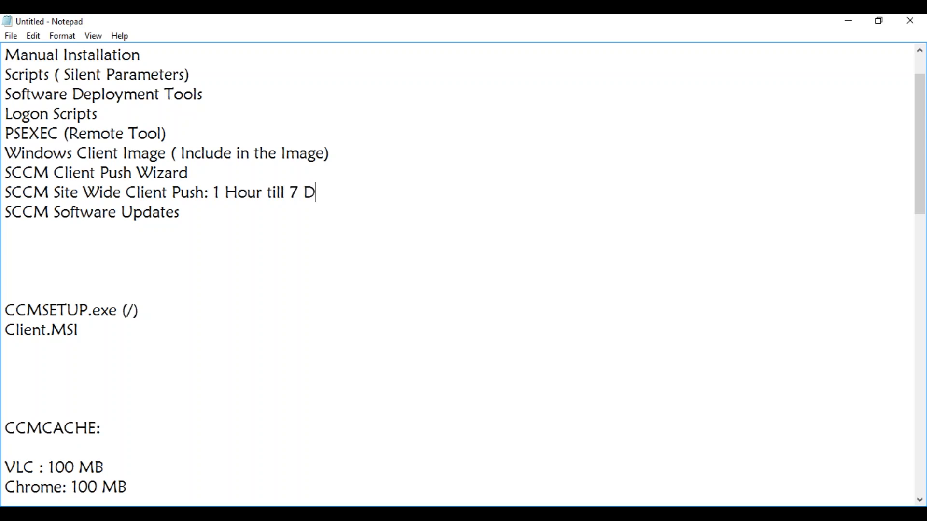
type("s")
Step: Switch to Chrome and bring up SCCM Client Installation.pdf in a new tab
key("alt+Tab")
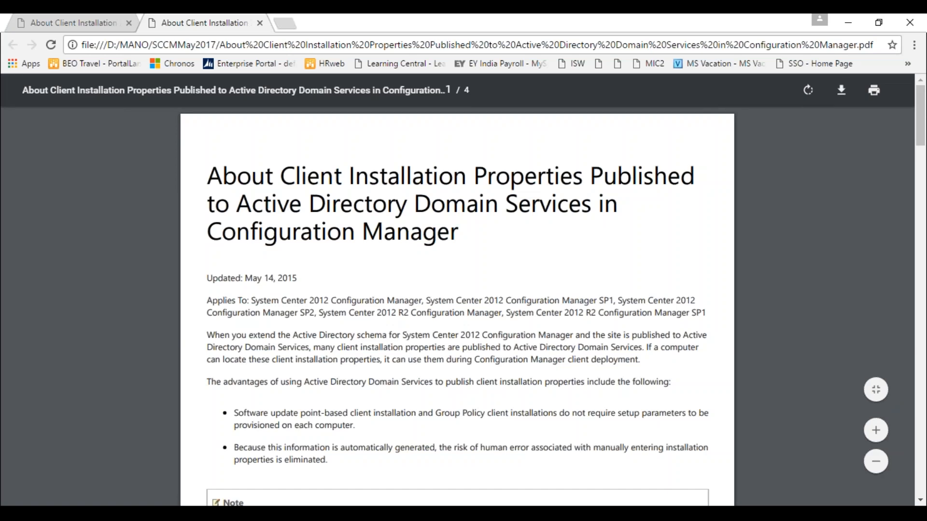
key("alt+Tab")
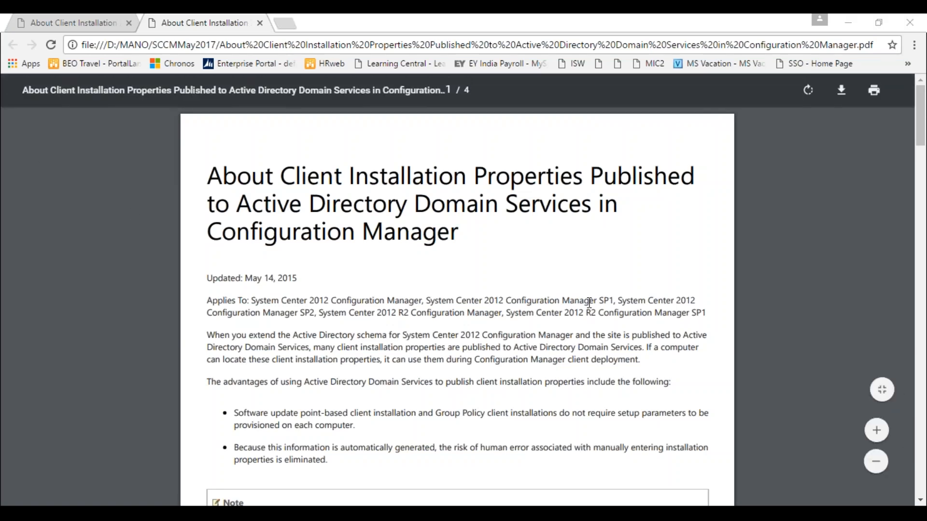
left_click_drag(921, 138, 895, 432)
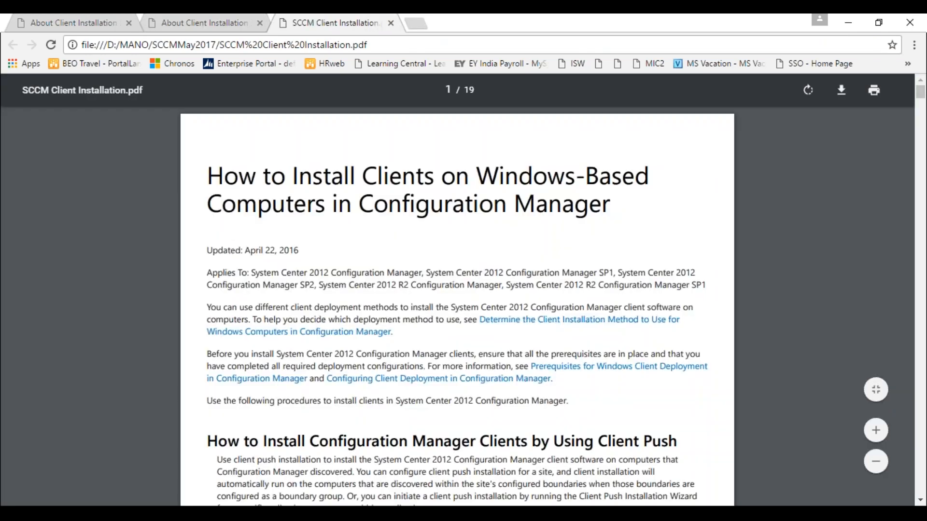
Step: Highlight the page 2 paragraph on hourly retries for up to 7 days, then minimize Chrome
left_click_drag(921, 92, 922, 110)
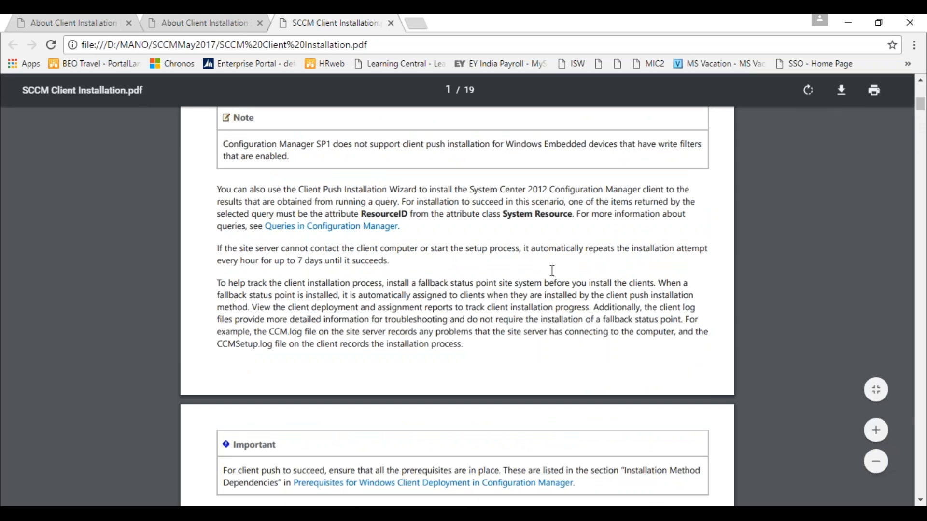
left_click_drag(218, 248, 432, 255)
double_click(432, 256)
left_click(510, 264)
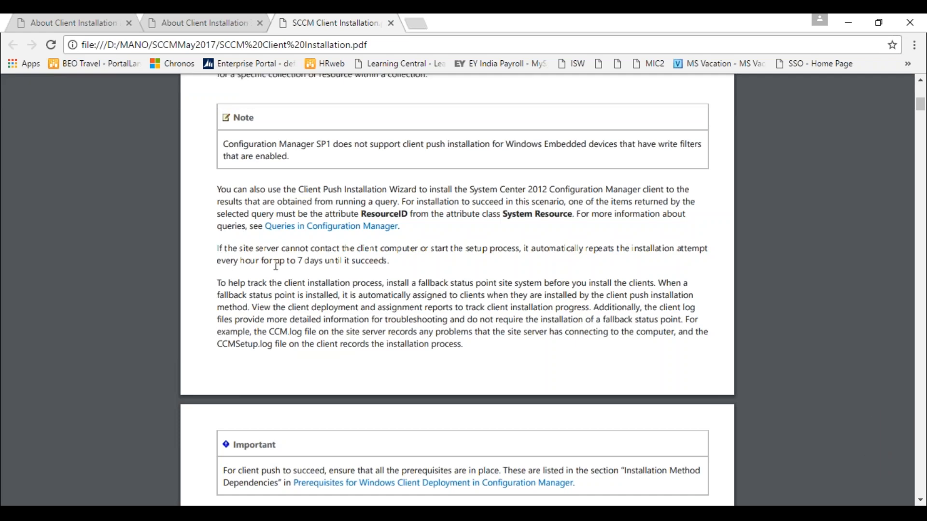
left_click(847, 22)
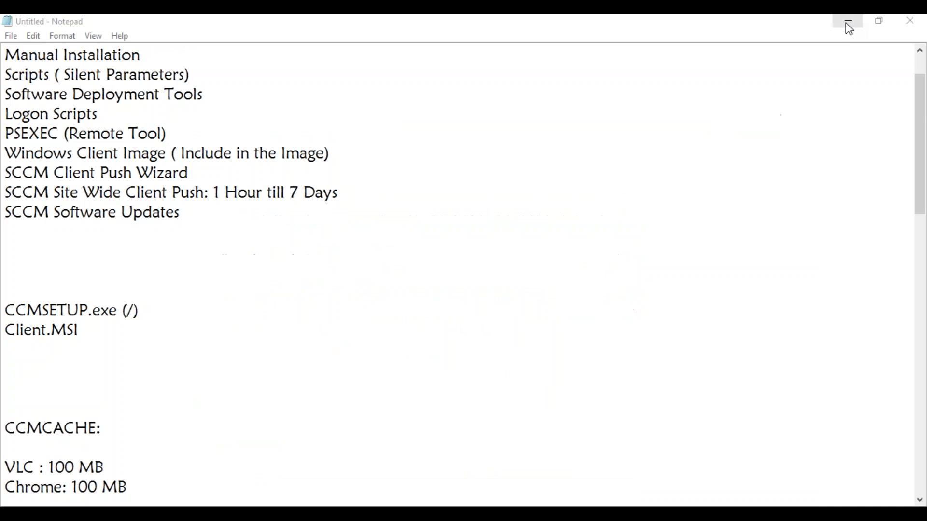
left_click_drag(215, 192, 384, 190)
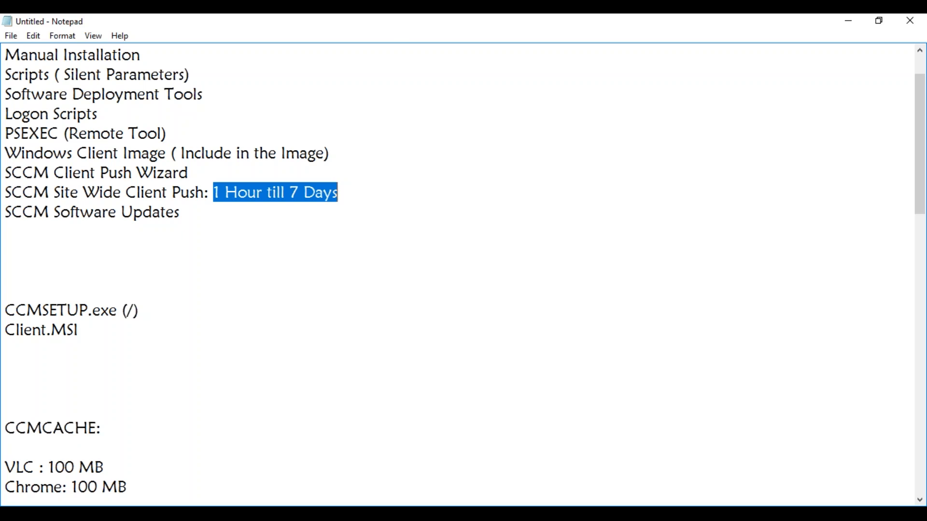
key("alt+Tab")
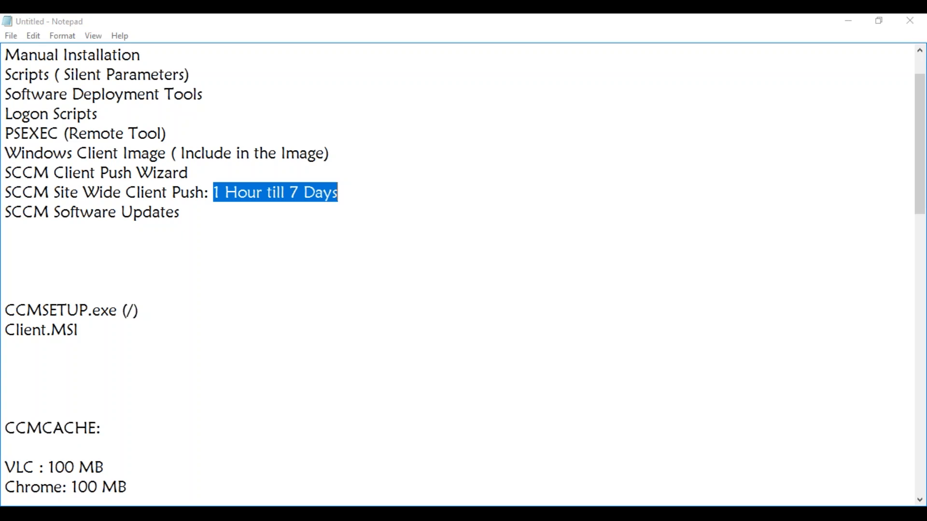